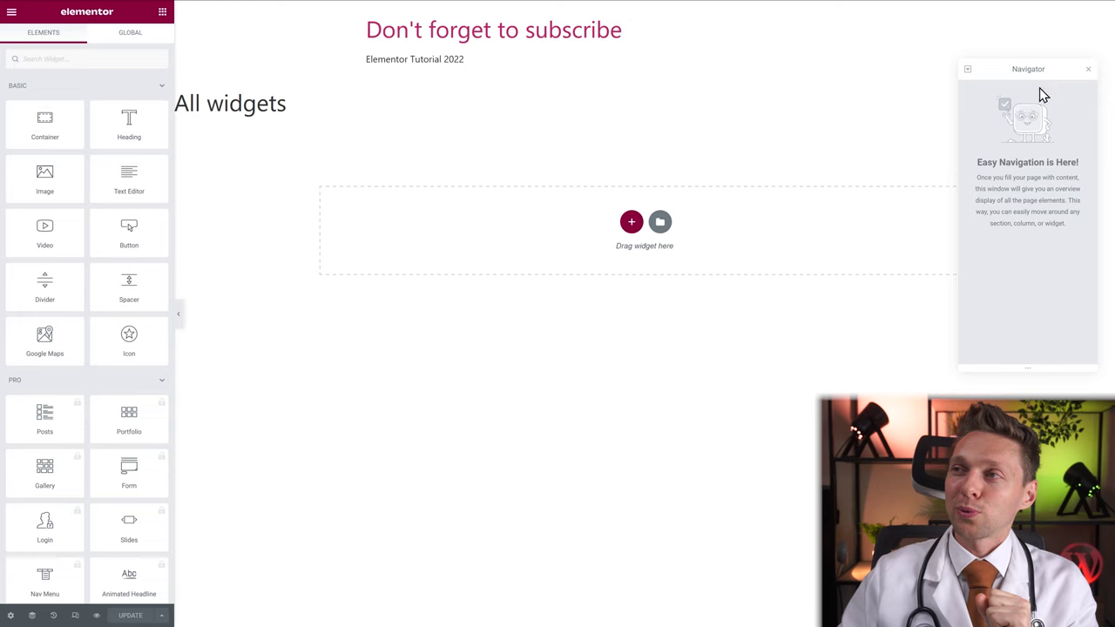
Close the Navigator and set the page layout to Elementor Canvas
{"action": "left_click", "coordinate": [1088, 69]}
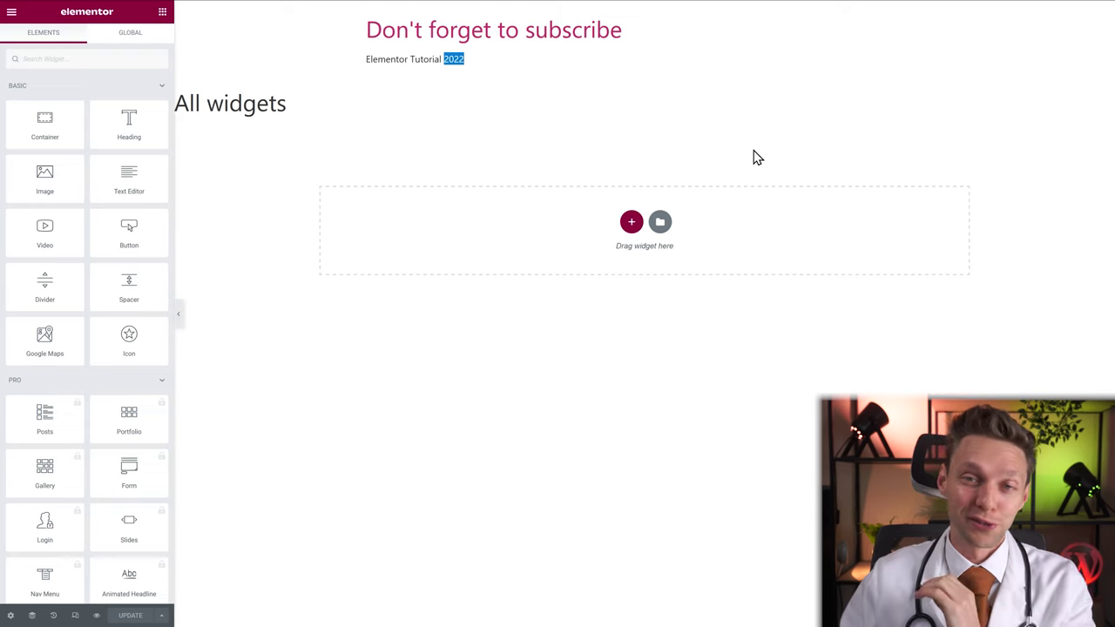
{"action": "left_click", "coordinate": [11, 616]}
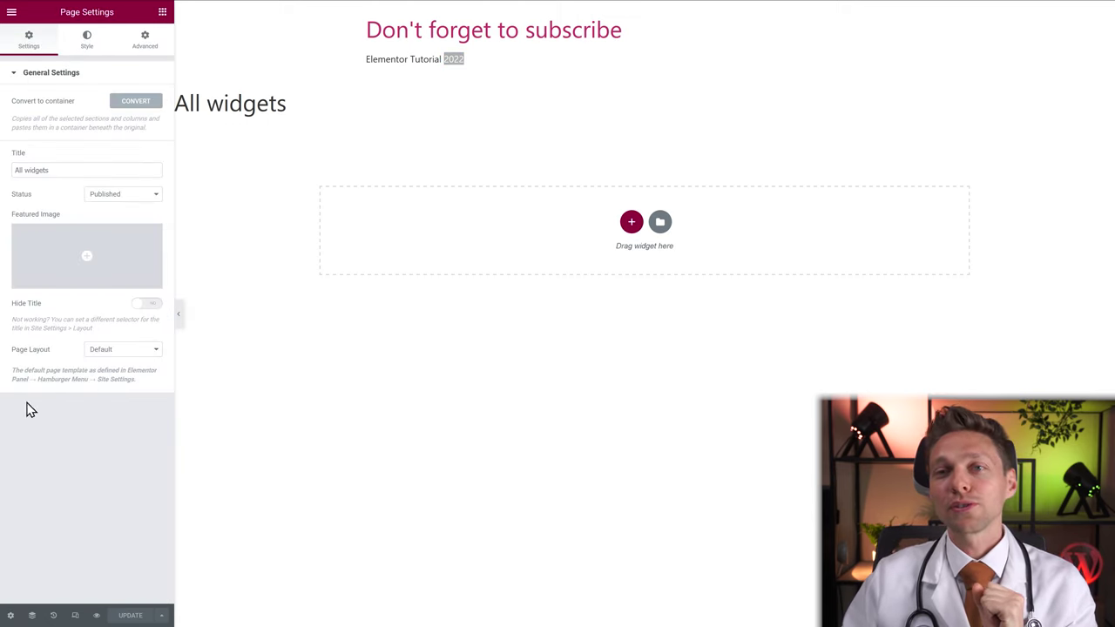
{"action": "left_click", "coordinate": [112, 351]}
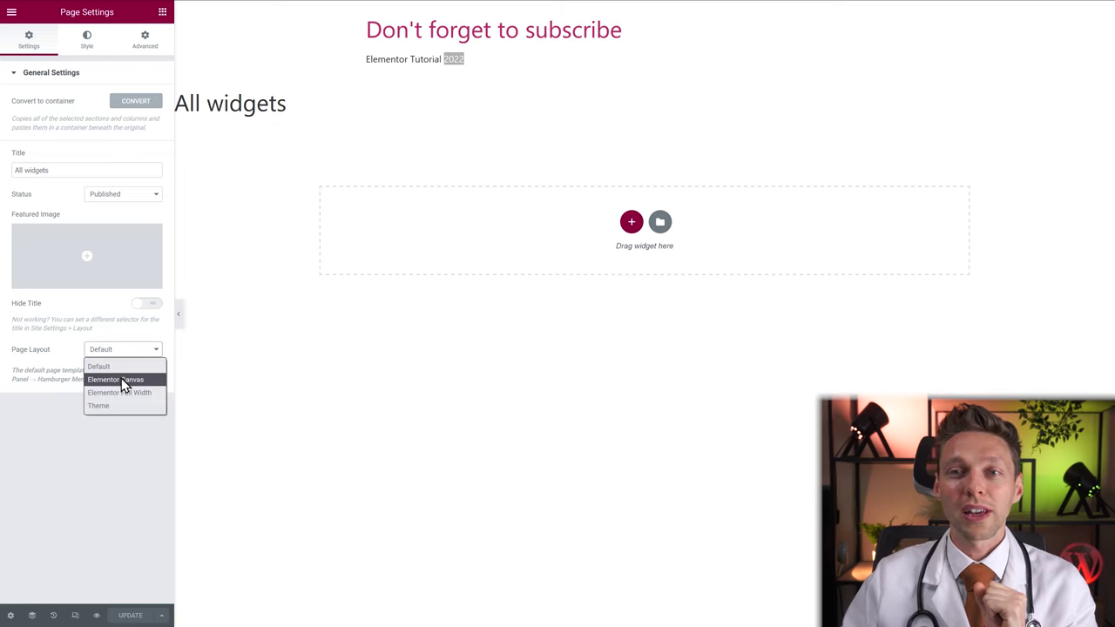
{"action": "left_click", "coordinate": [122, 381]}
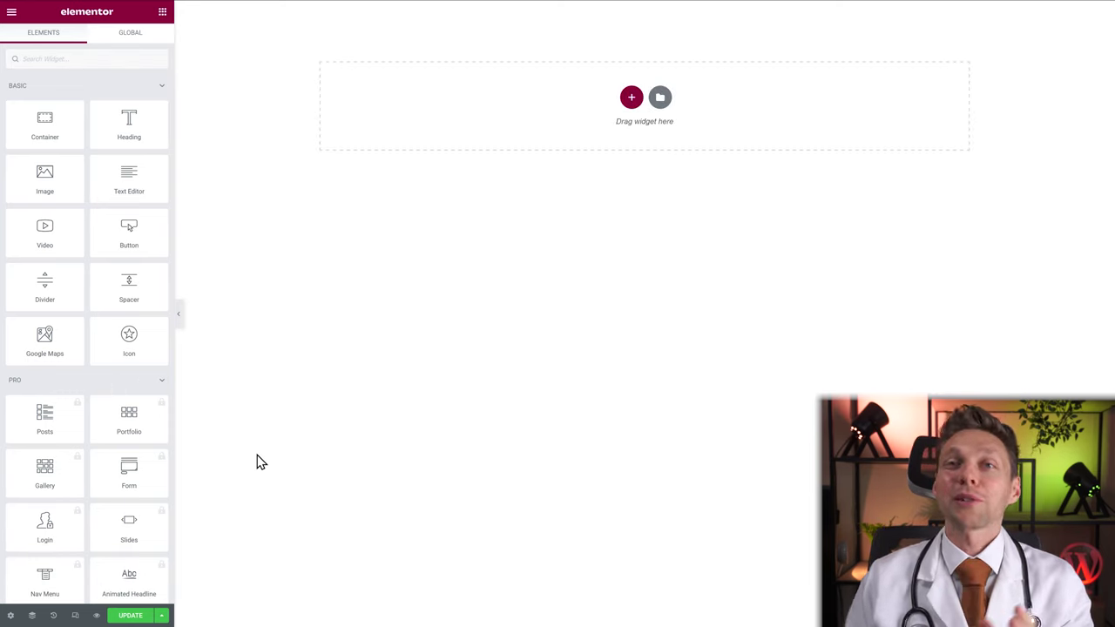
Add a container to the empty page and look through its layout, style and advanced settings
{"action": "left_click_drag", "start_coordinate": [48, 127], "coordinate": [551, 112]}
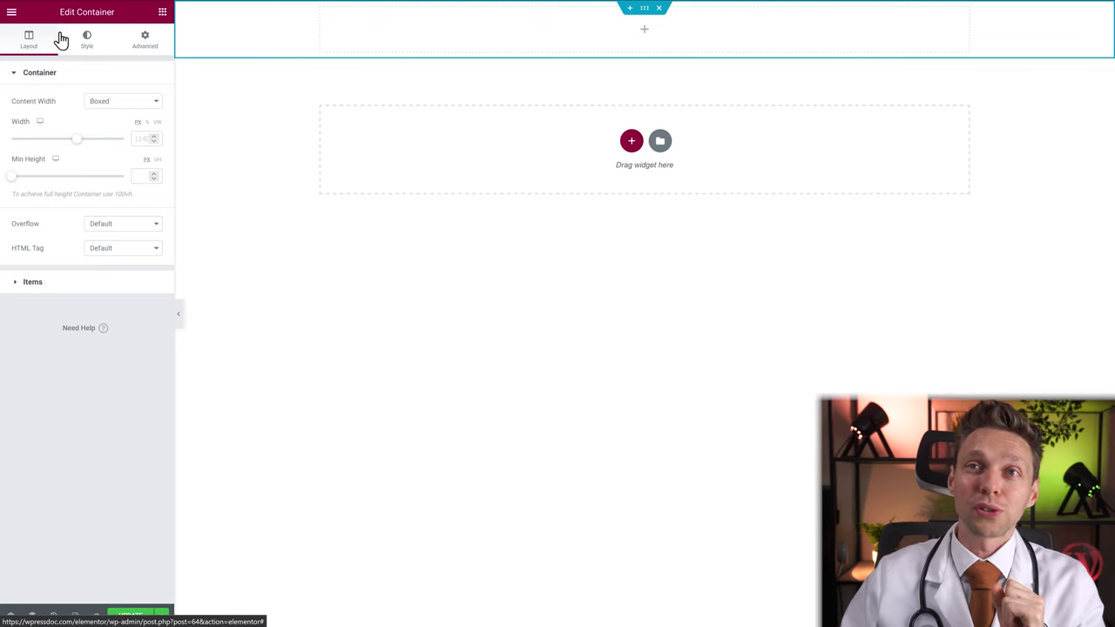
{"action": "left_click", "coordinate": [88, 47]}
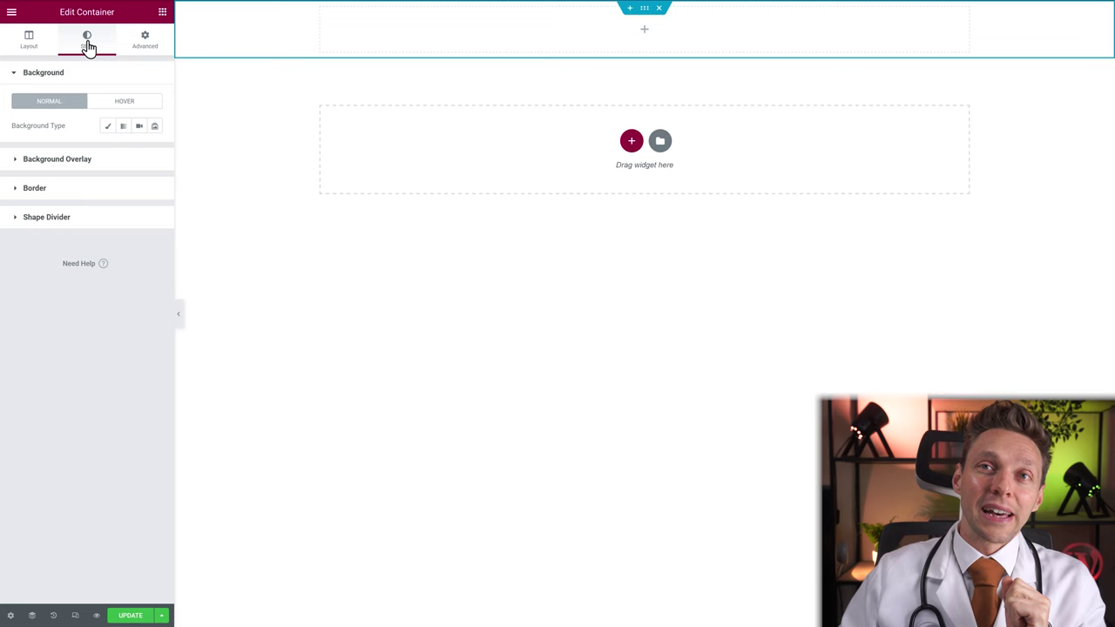
{"action": "left_click", "coordinate": [28, 49]}
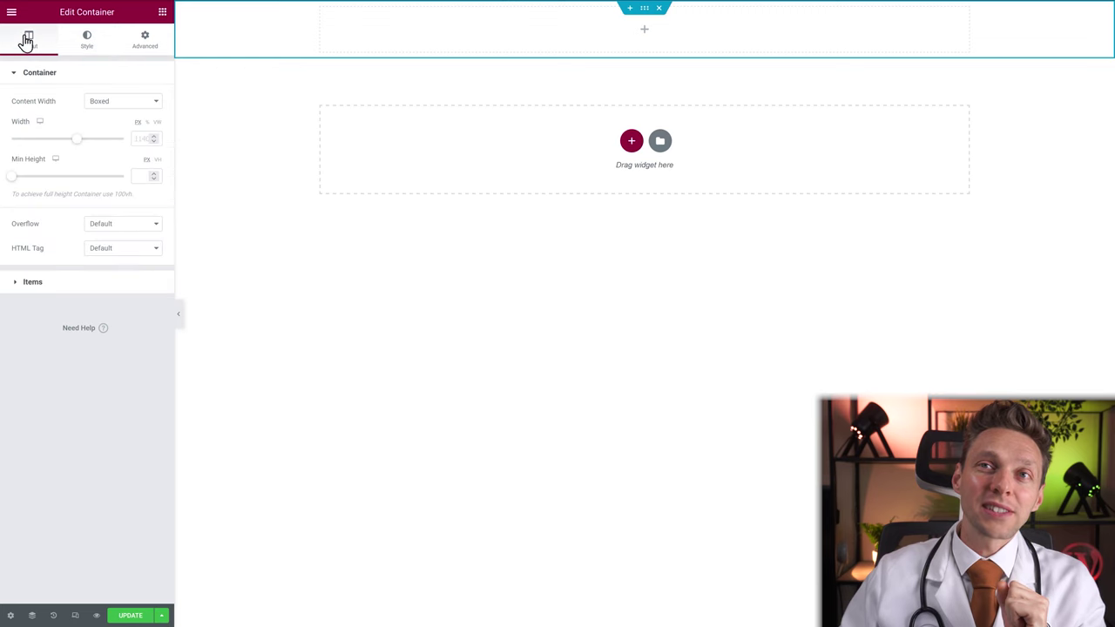
{"action": "left_click", "coordinate": [122, 43]}
{"action": "left_click", "coordinate": [27, 49]}
{"action": "left_click", "coordinate": [87, 46]}
{"action": "left_click", "coordinate": [130, 46]}
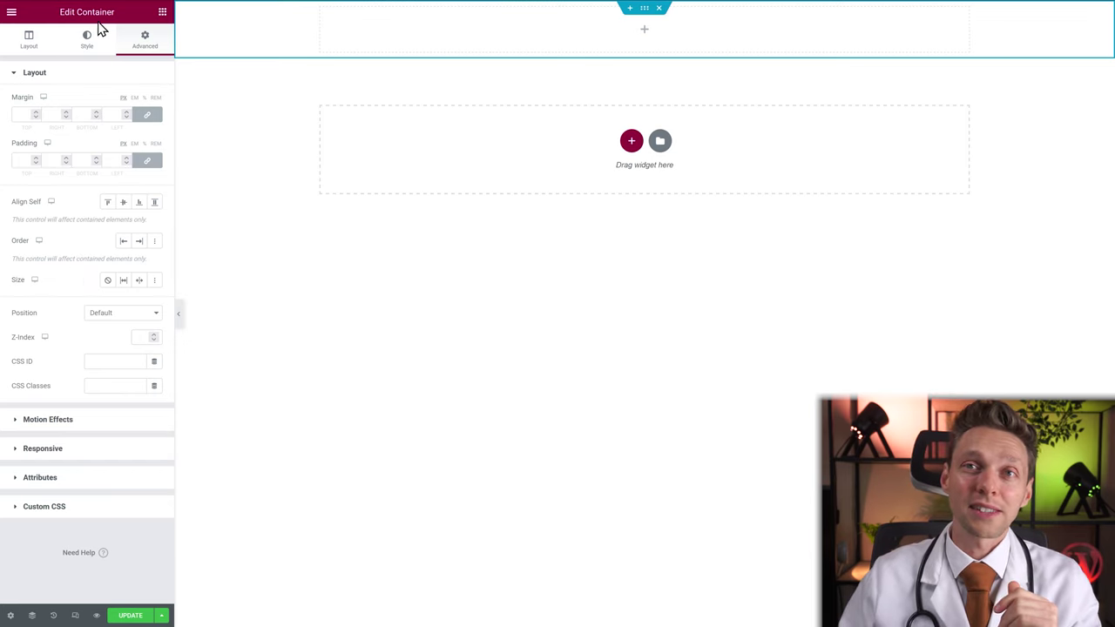
{"action": "left_click", "coordinate": [44, 42]}
{"action": "left_click", "coordinate": [83, 42]}
{"action": "left_click", "coordinate": [132, 44]}
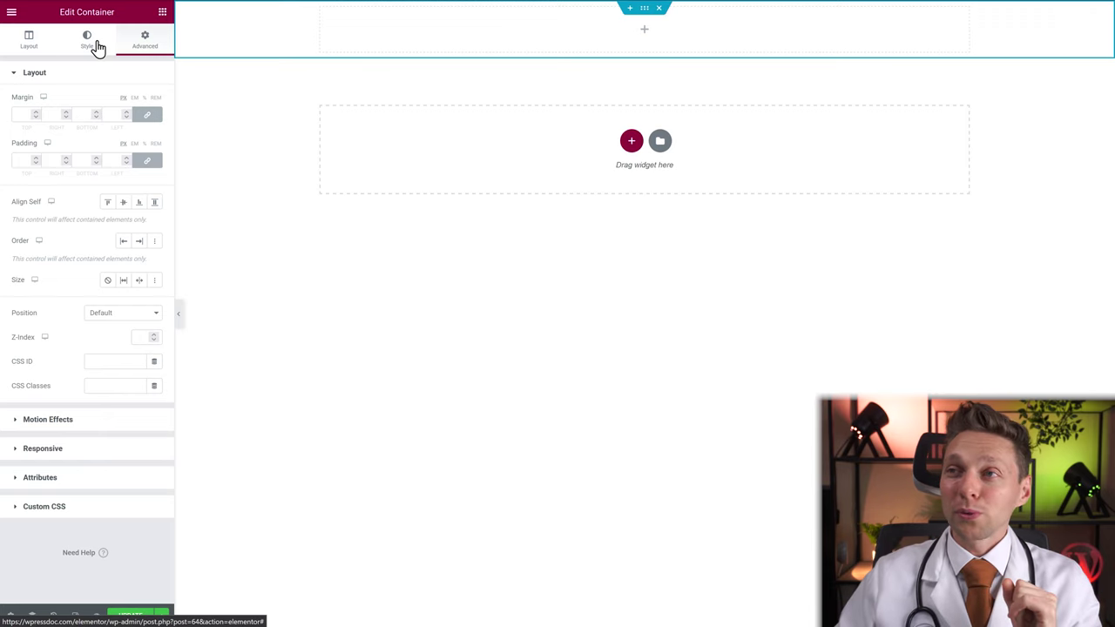
Give the container a classic background using the Forest.jpg image from the media library
{"action": "left_click", "coordinate": [98, 48]}
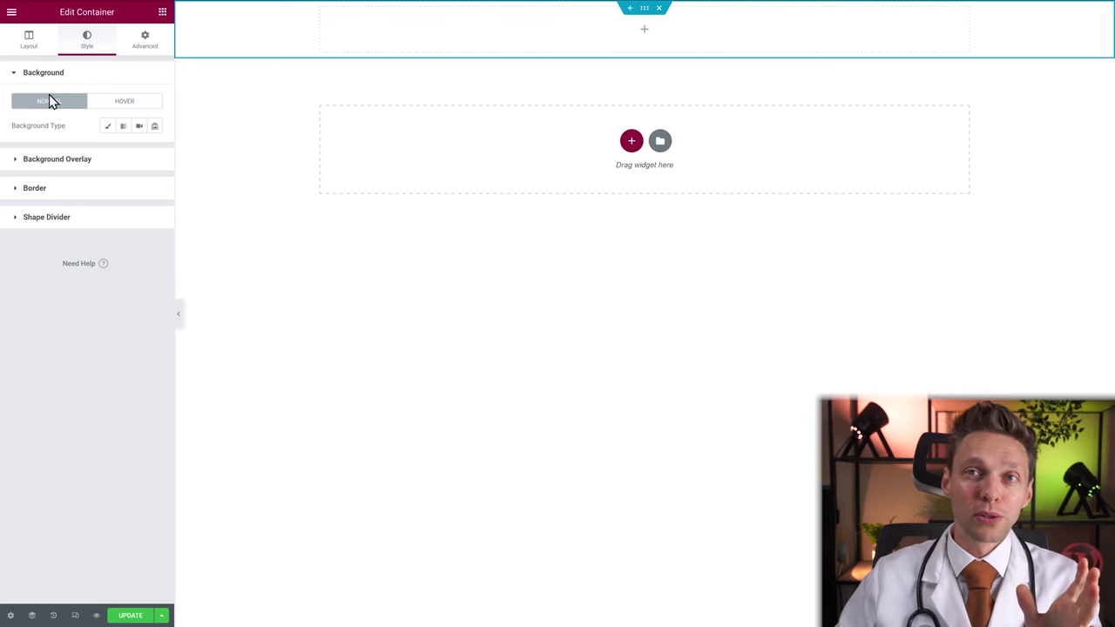
{"action": "left_click", "coordinate": [105, 130]}
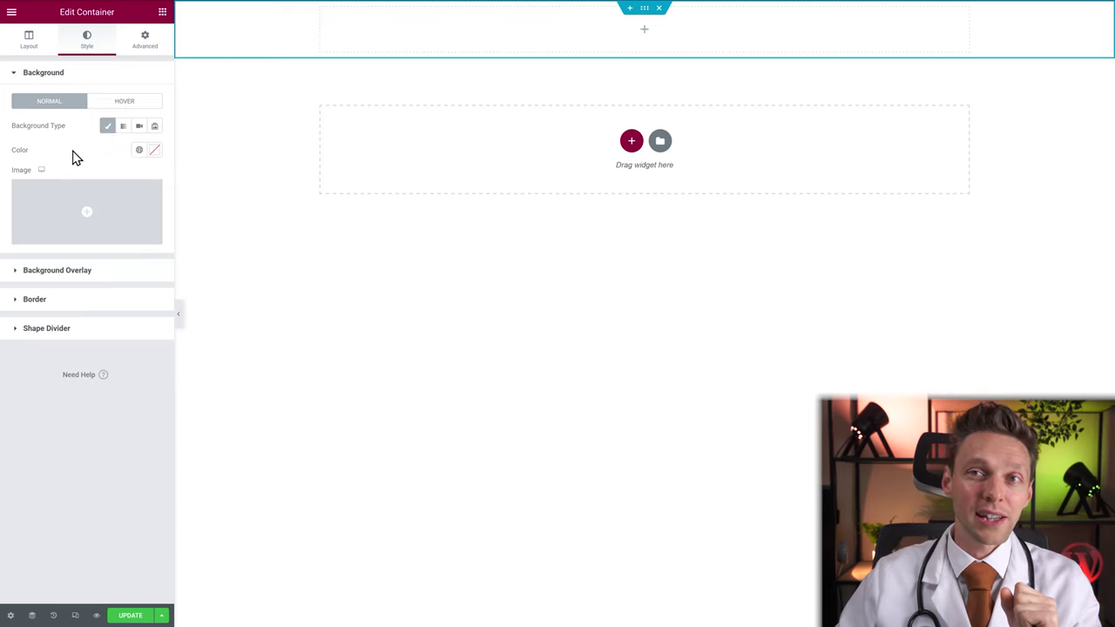
{"action": "left_click", "coordinate": [93, 218]}
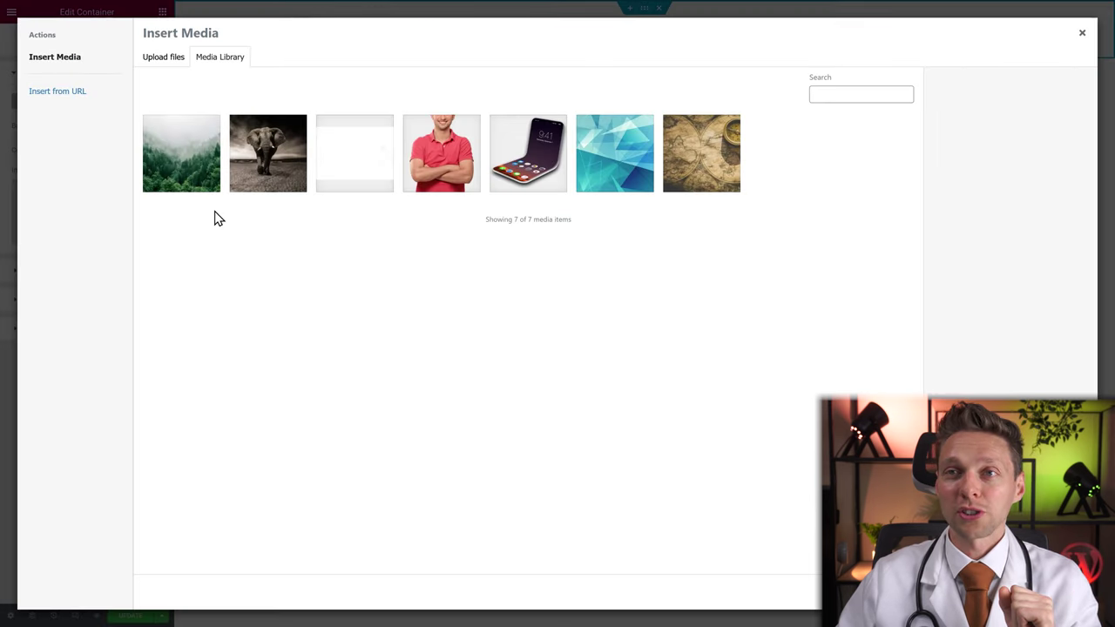
{"action": "left_click", "coordinate": [191, 185]}
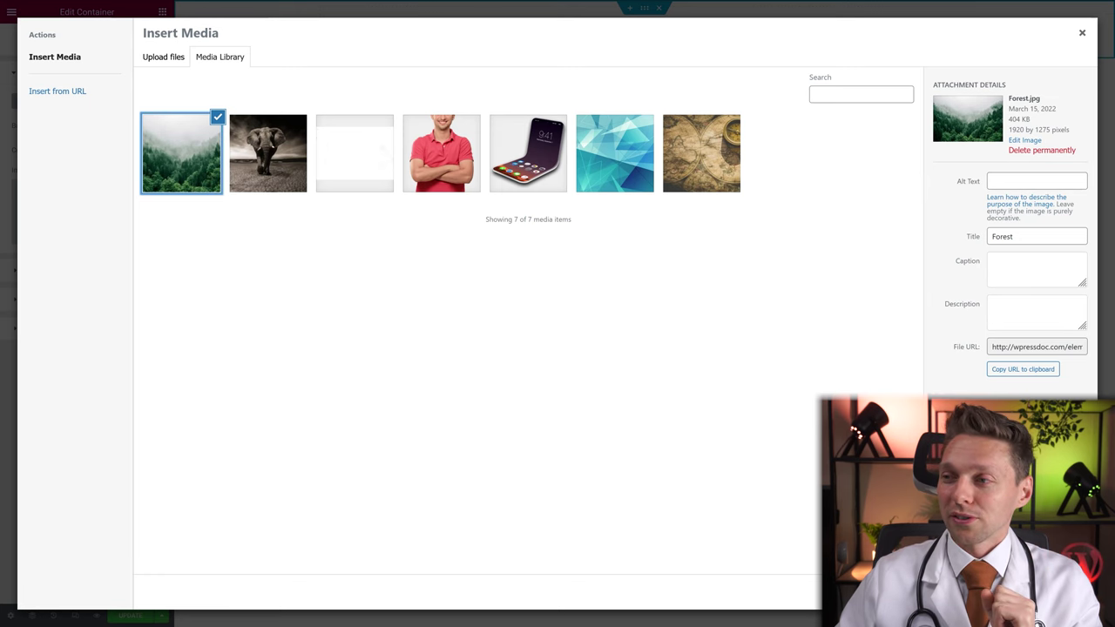
{"action": "left_click", "coordinate": [1050, 592]}
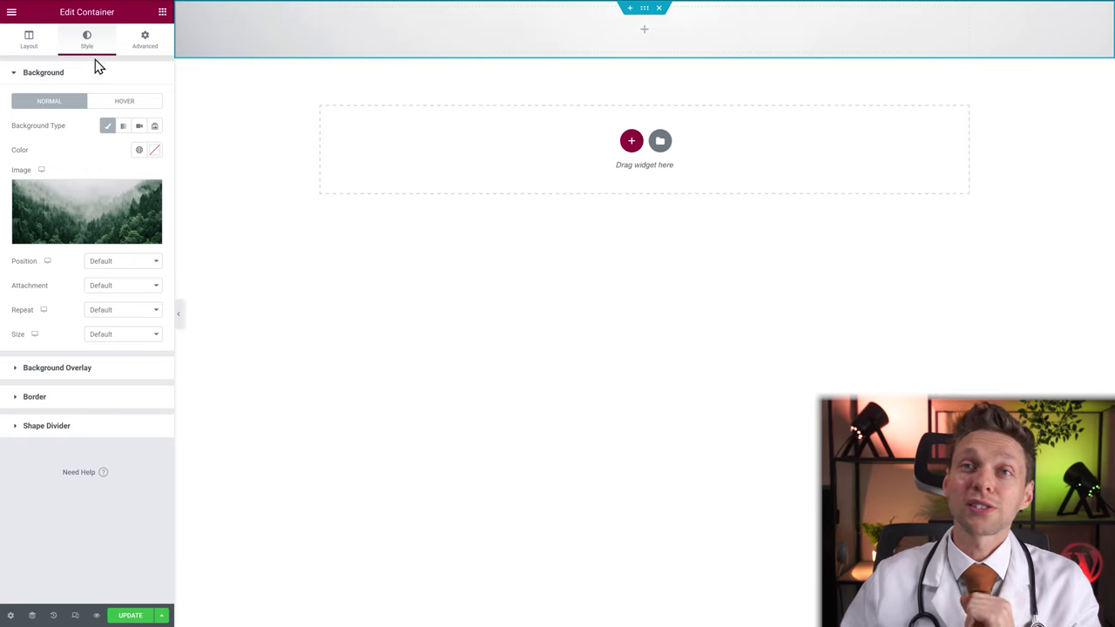
Set the container's minimum height to 100 VH
{"action": "left_click", "coordinate": [31, 46]}
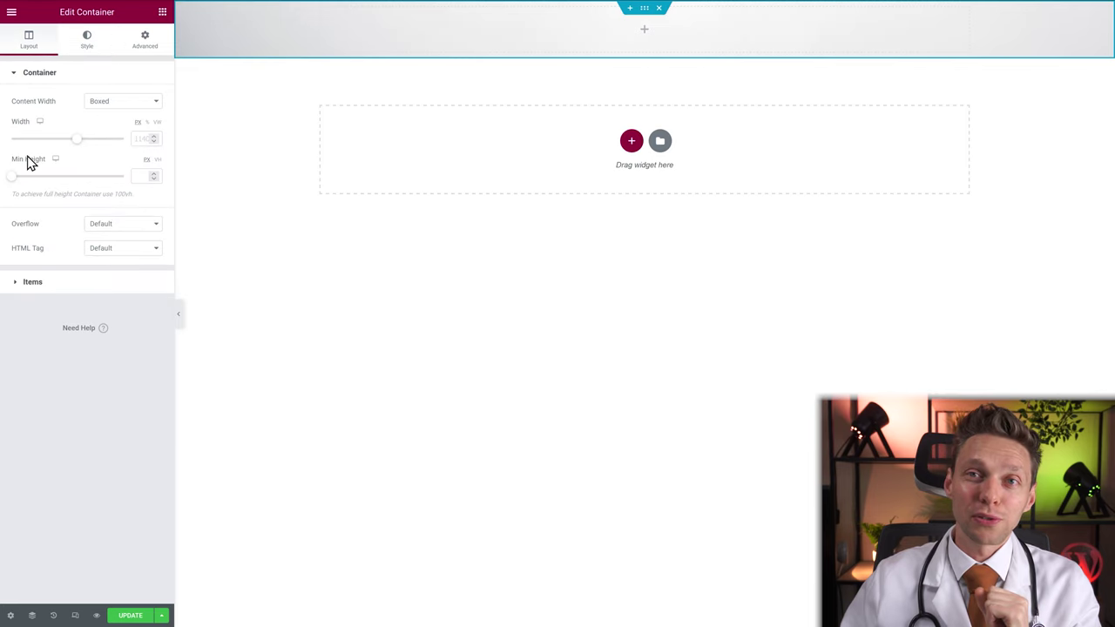
{"action": "left_click_drag", "start_coordinate": [11, 193], "coordinate": [142, 177]}
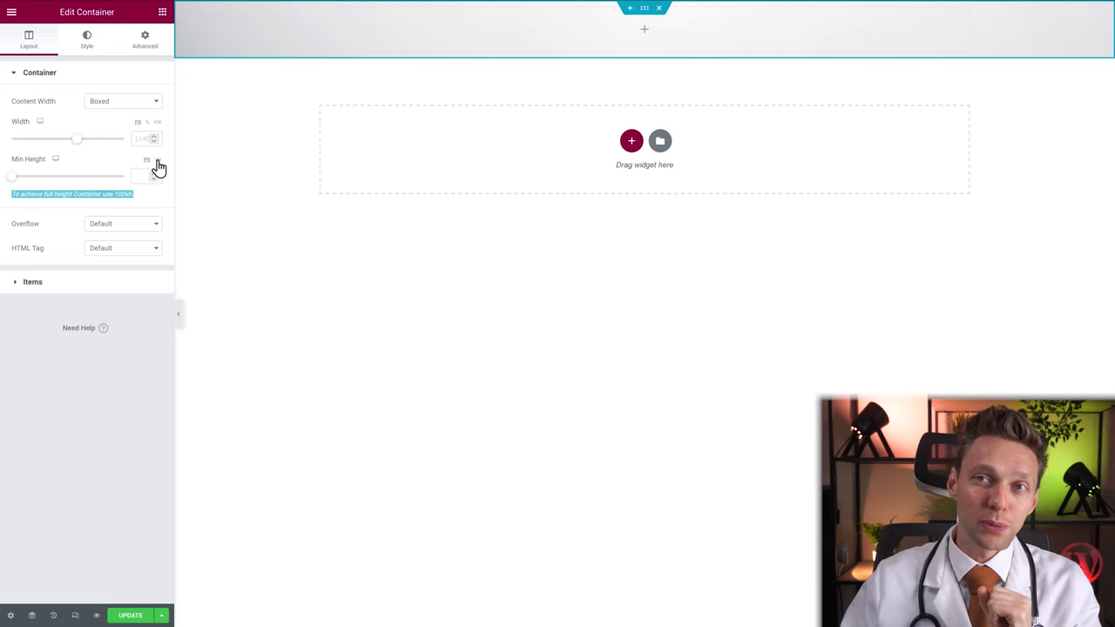
{"action": "left_click", "coordinate": [159, 166]}
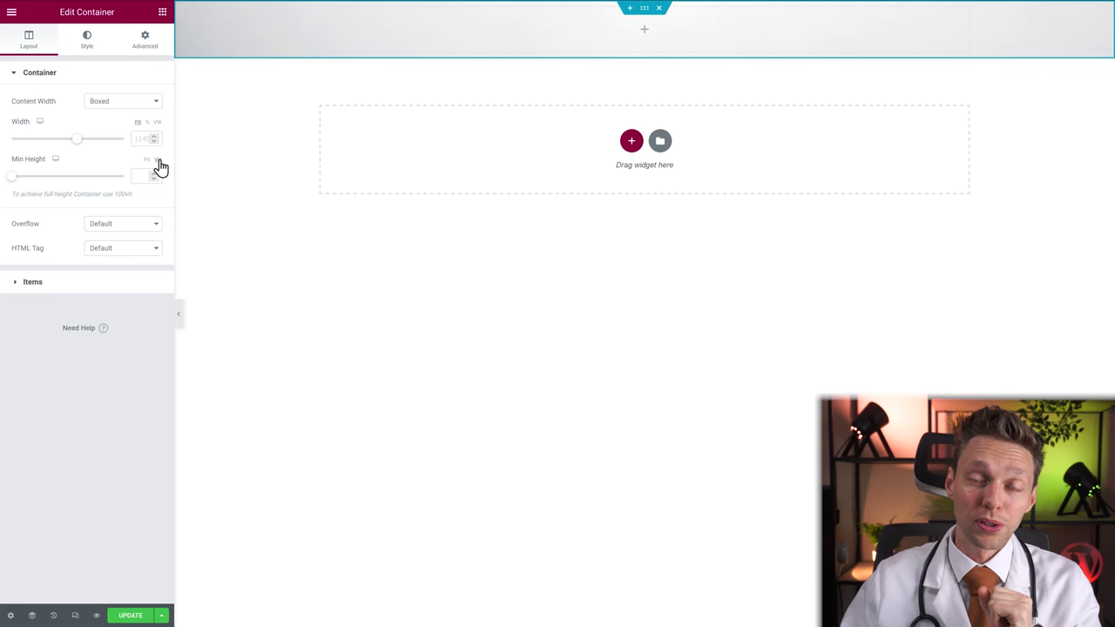
{"action": "left_click", "coordinate": [148, 176]}
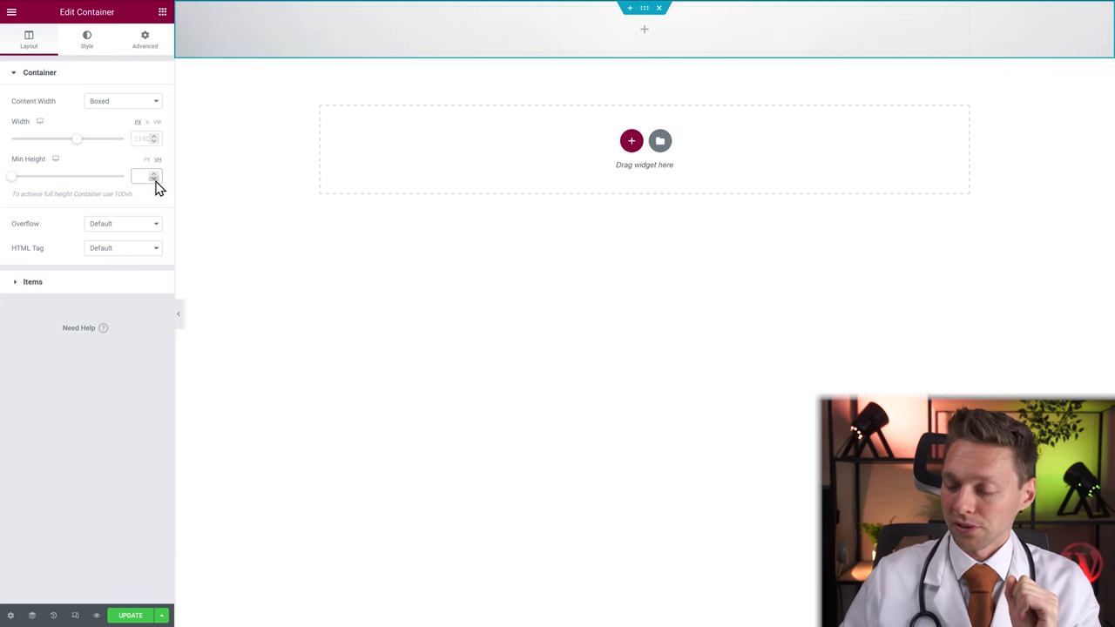
{"action": "type", "text": "100"}
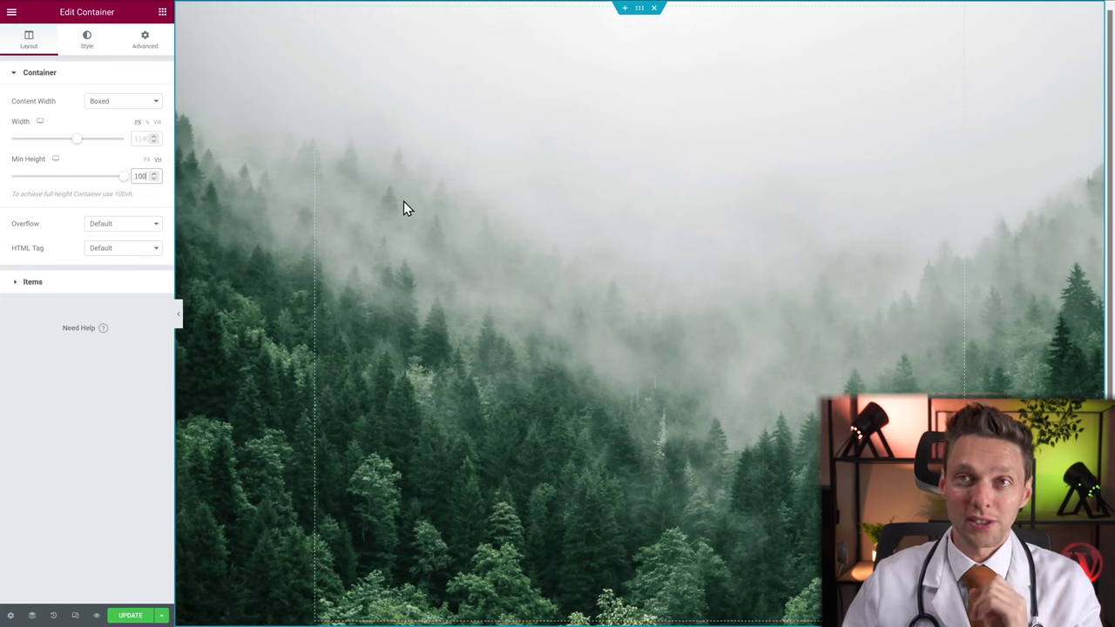
Add a Heading widget inside the container and set its title to "Learn Elementor"
{"action": "left_click", "coordinate": [162, 15]}
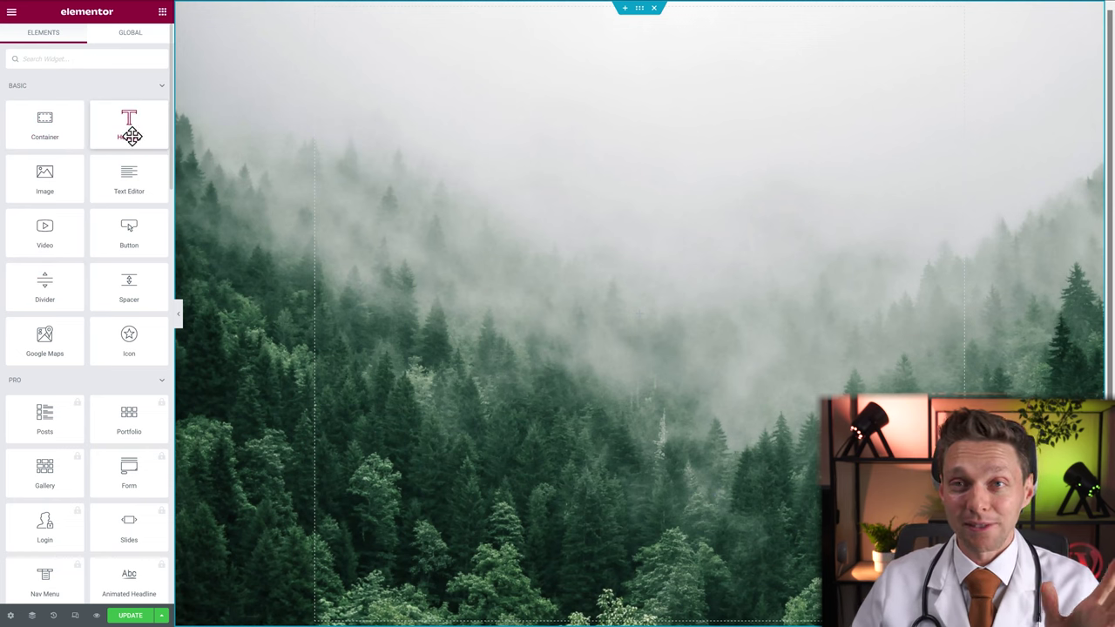
{"action": "left_click_drag", "start_coordinate": [133, 127], "coordinate": [624, 209]}
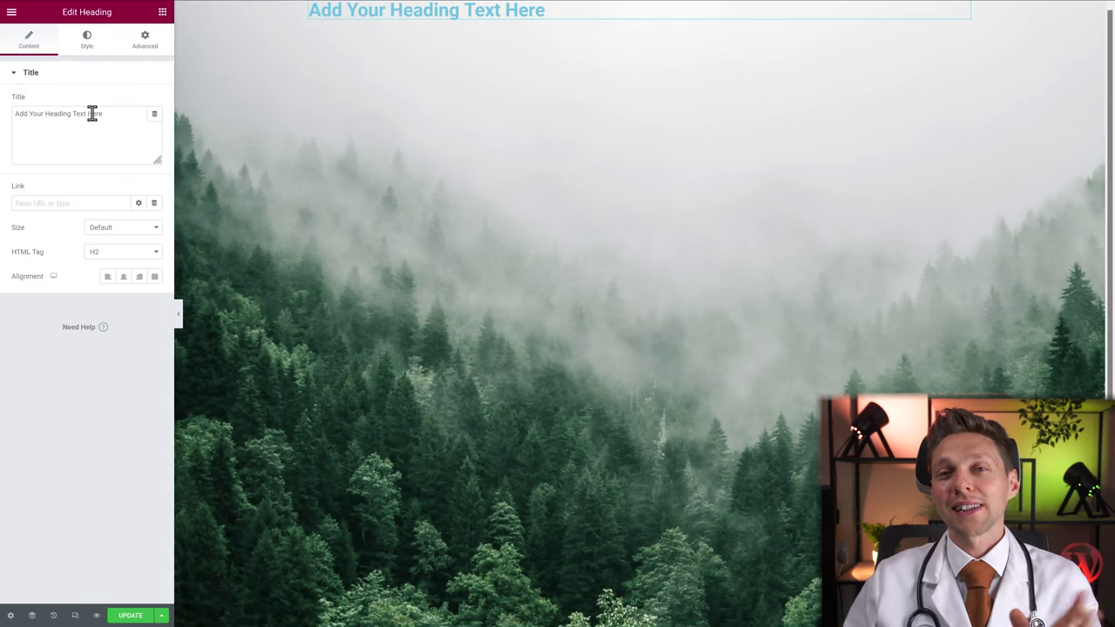
{"action": "left_click_drag", "start_coordinate": [108, 113], "coordinate": [9, 114]}
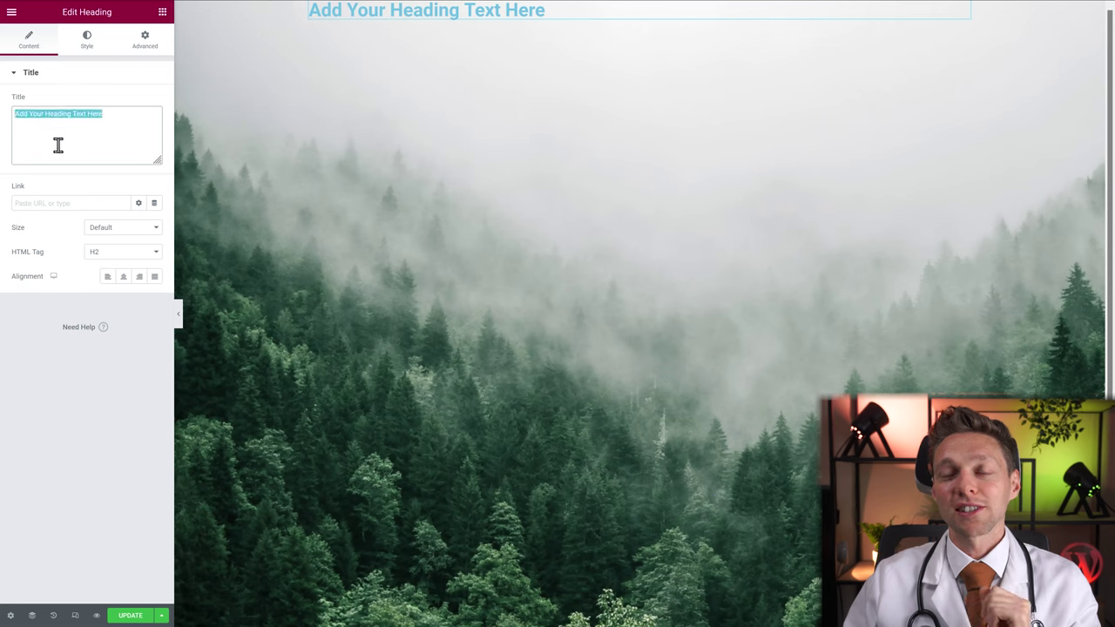
{"action": "type", "text": "Learn Elementor"}
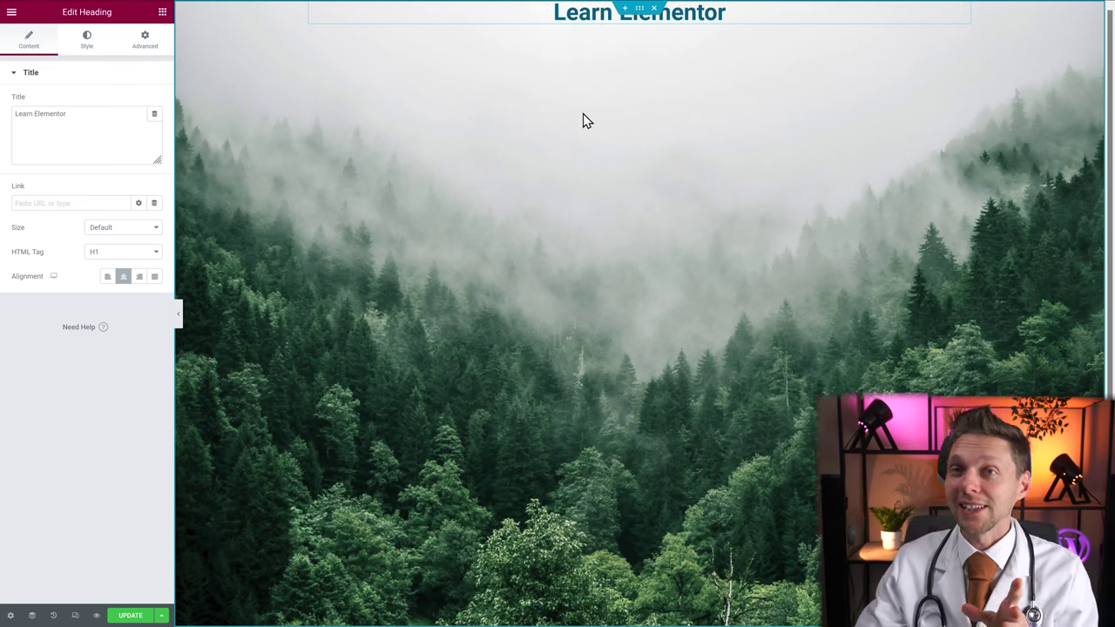
Keep the heading's size at Default and set its HTML tag to H1
{"action": "left_click", "coordinate": [154, 119]}
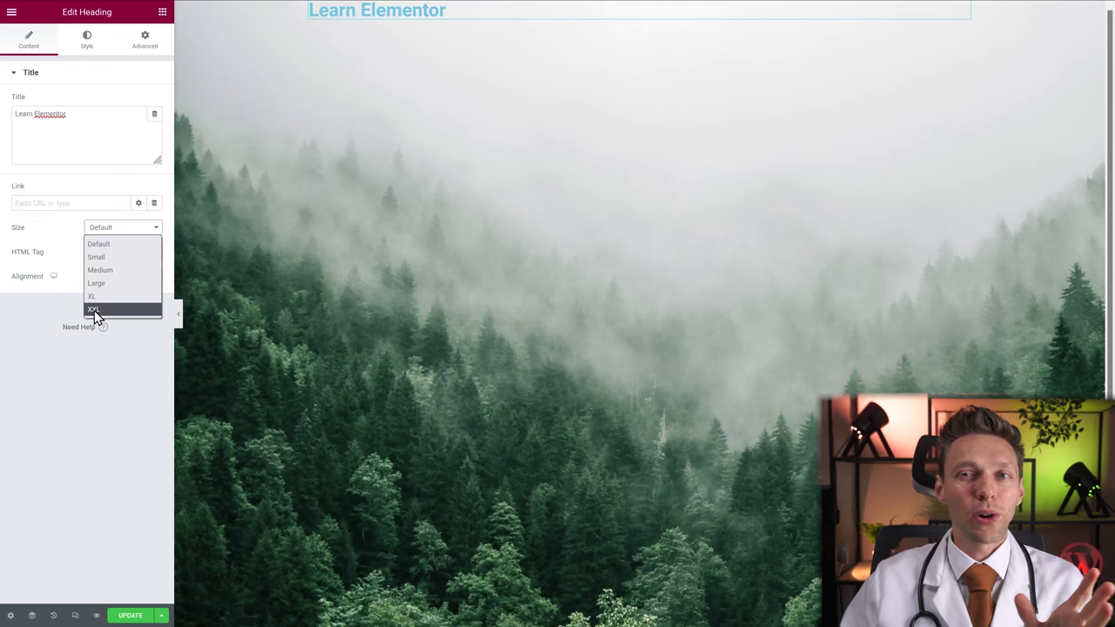
{"action": "left_click", "coordinate": [106, 246]}
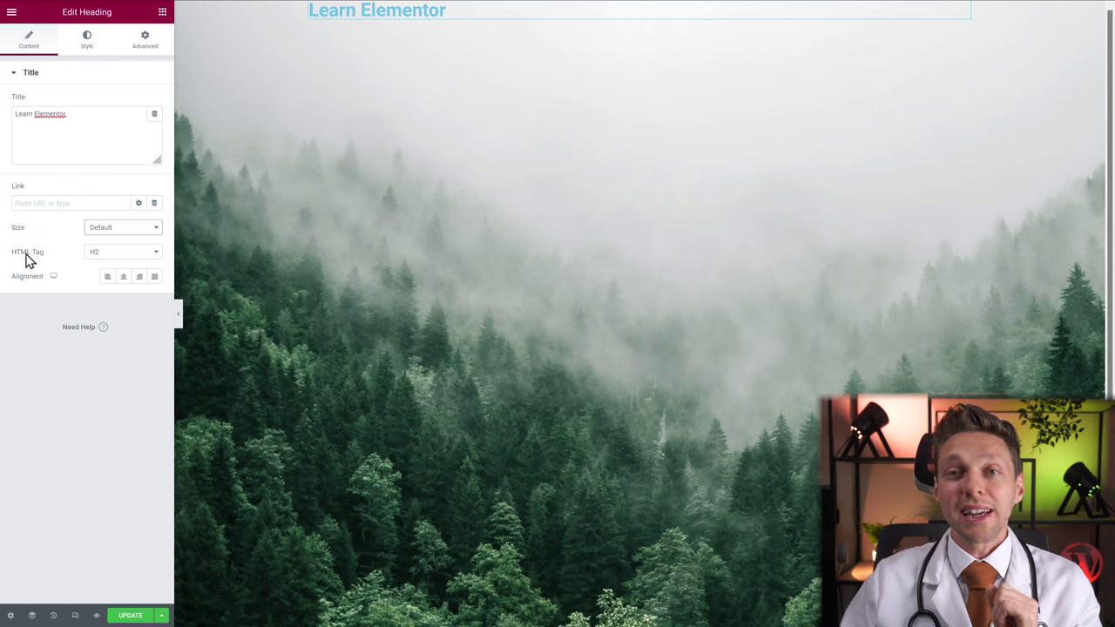
{"action": "left_click", "coordinate": [109, 254]}
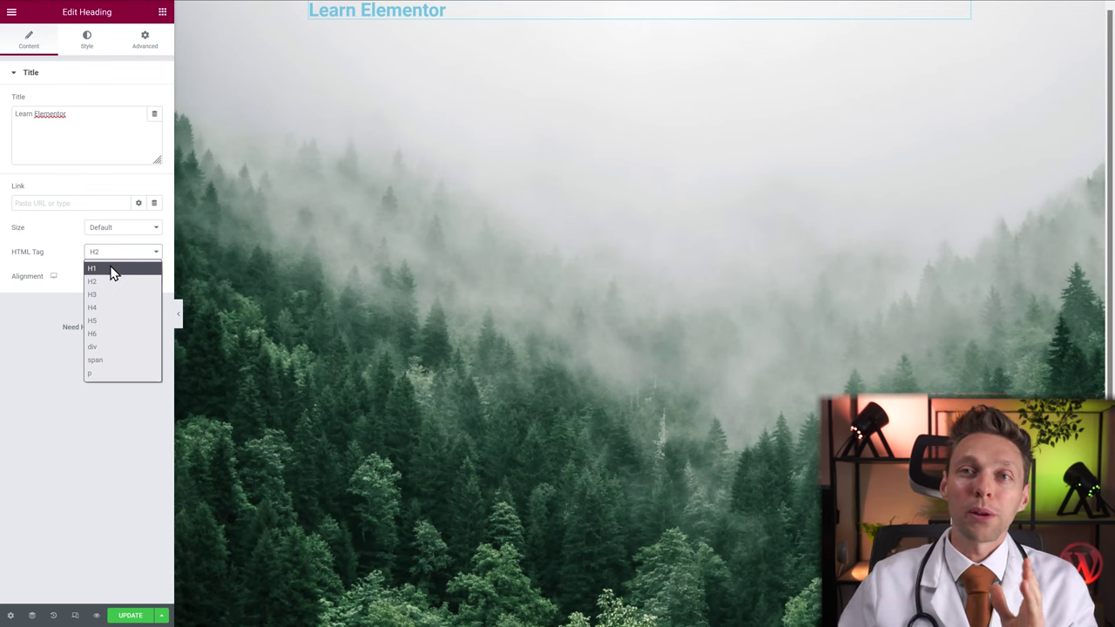
{"action": "left_click", "coordinate": [112, 270]}
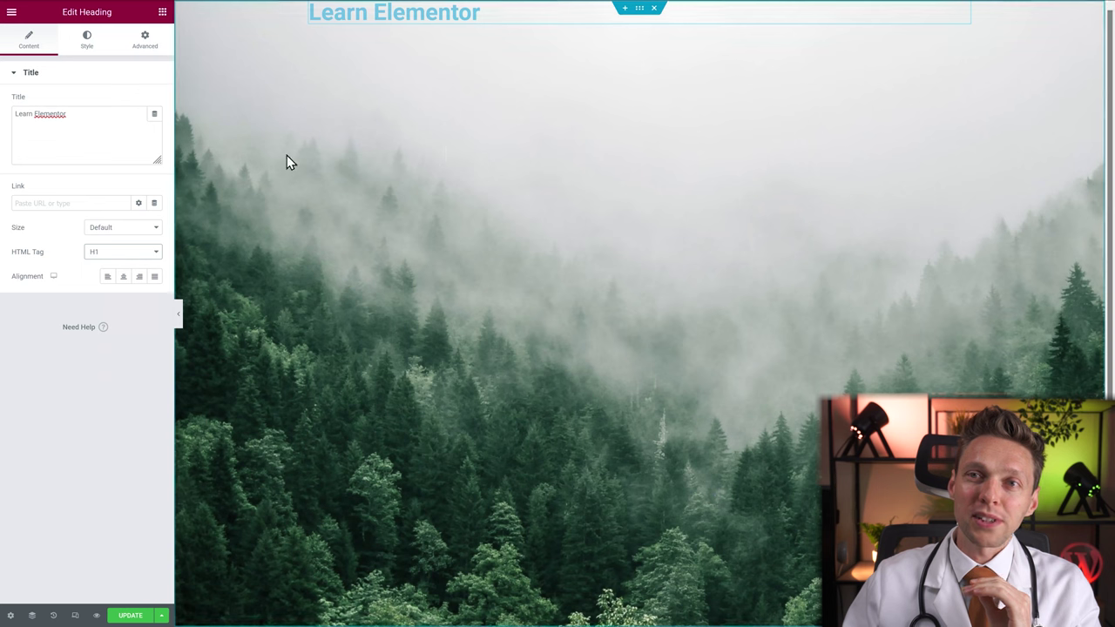
{"action": "left_click", "coordinate": [100, 264]}
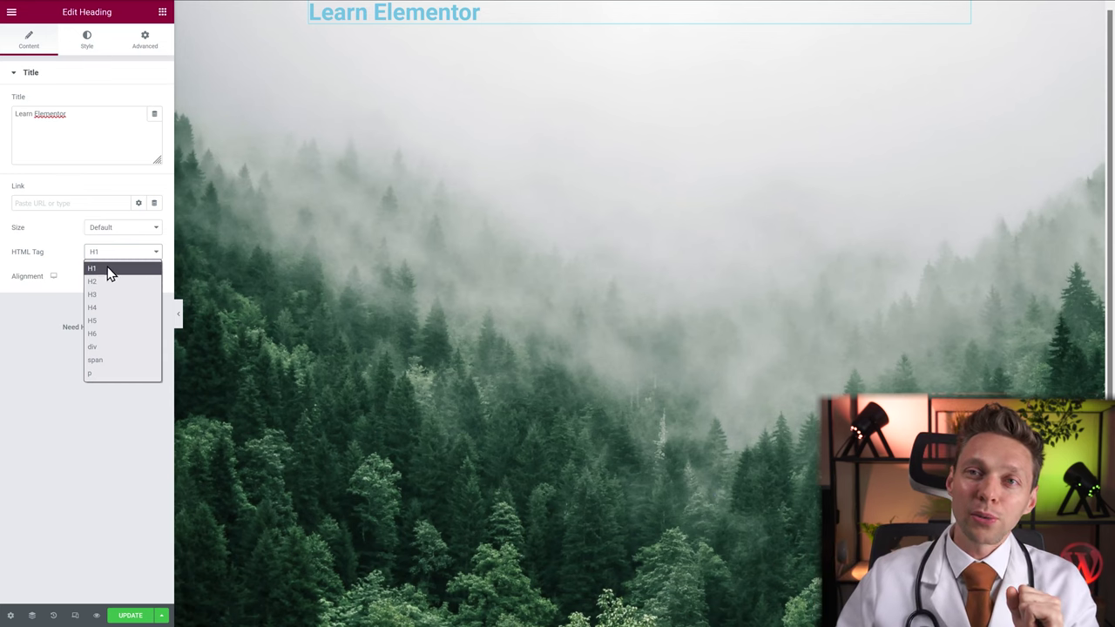
{"action": "left_click", "coordinate": [103, 269]}
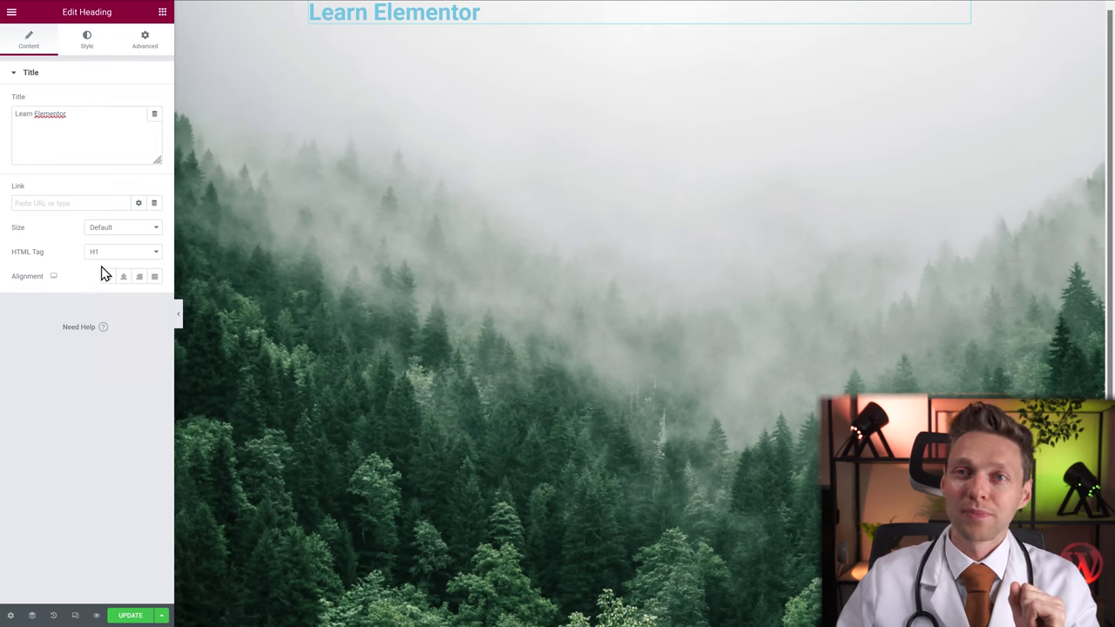
Try the right and justified alignments on the heading and settle on Center
{"action": "left_click", "coordinate": [124, 279]}
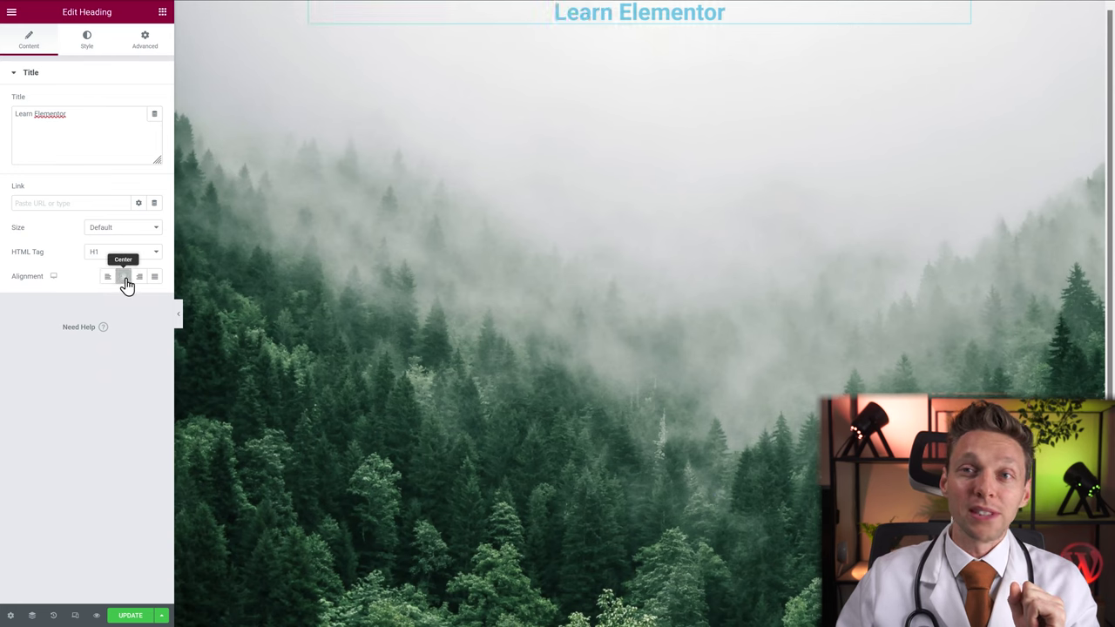
{"action": "left_click", "coordinate": [140, 279]}
{"action": "left_click", "coordinate": [152, 278]}
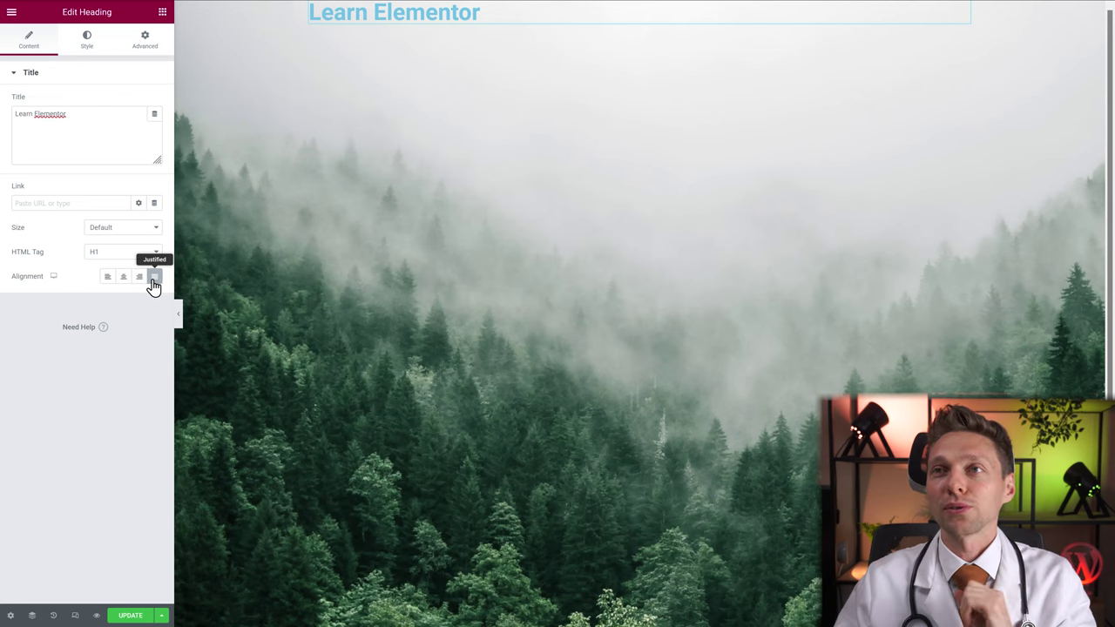
{"action": "left_click", "coordinate": [122, 279]}
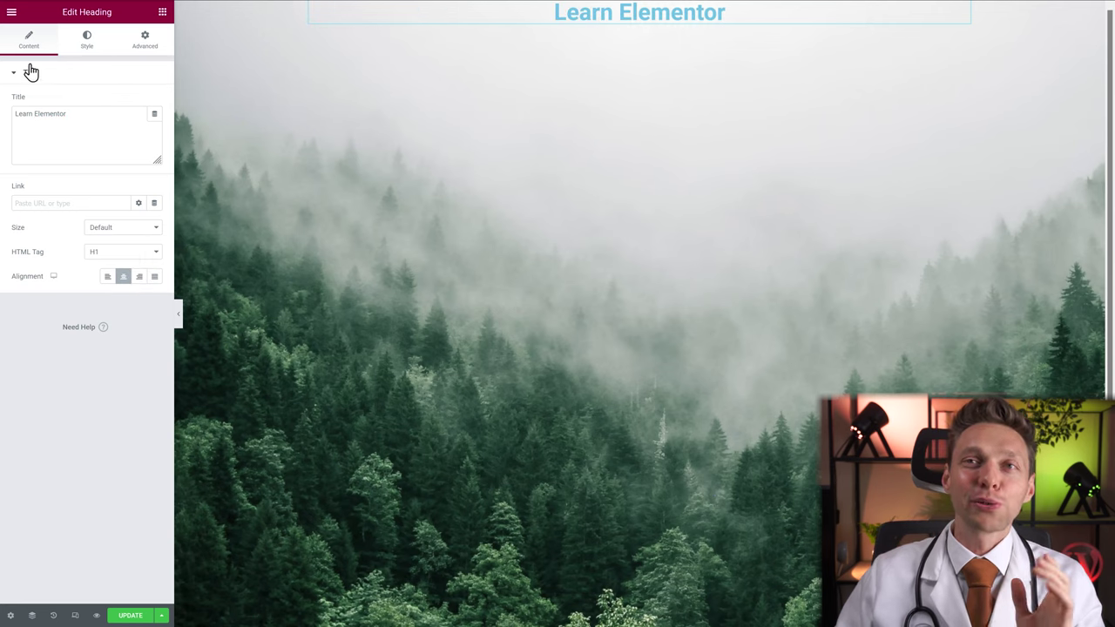
Change the heading's text color to the darker blue #176586
{"action": "left_click", "coordinate": [87, 54]}
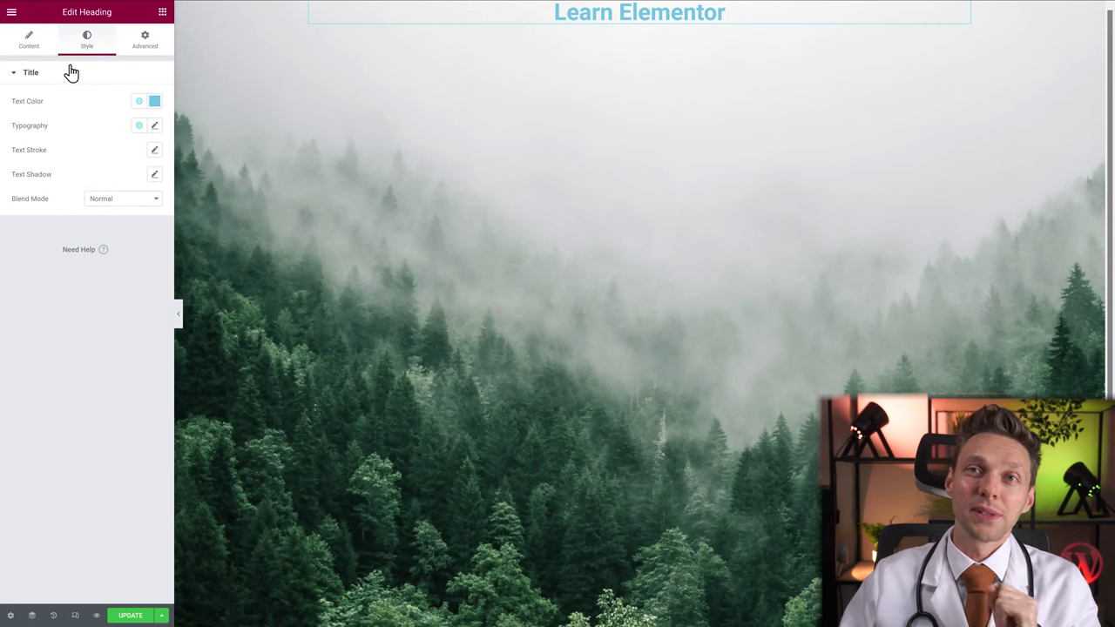
{"action": "left_click", "coordinate": [156, 104]}
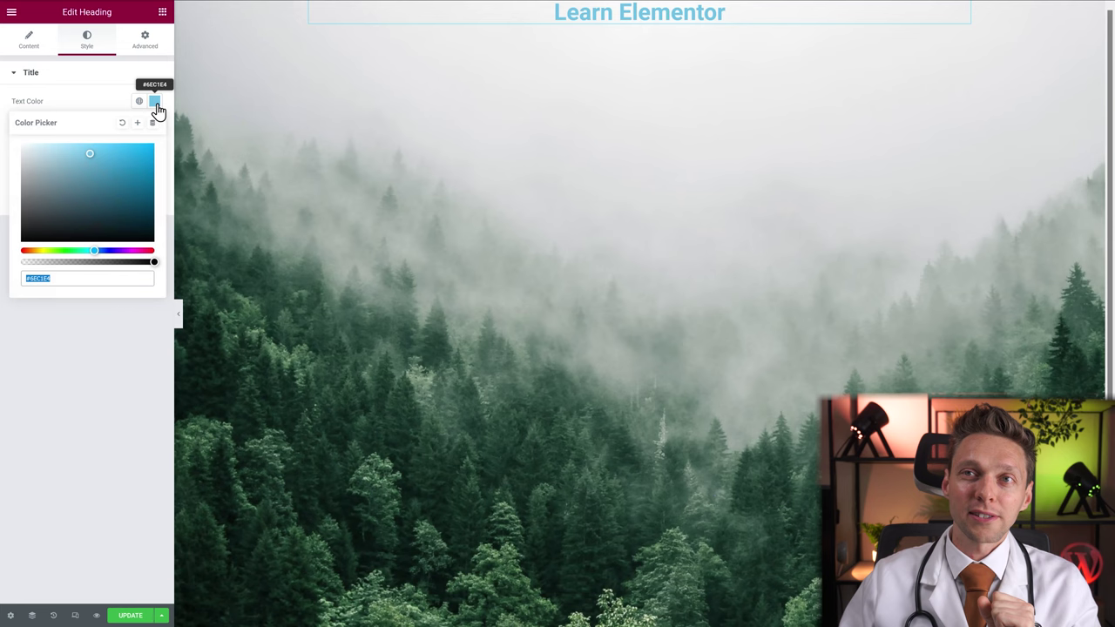
{"action": "left_click_drag", "start_coordinate": [87, 155], "coordinate": [131, 191]}
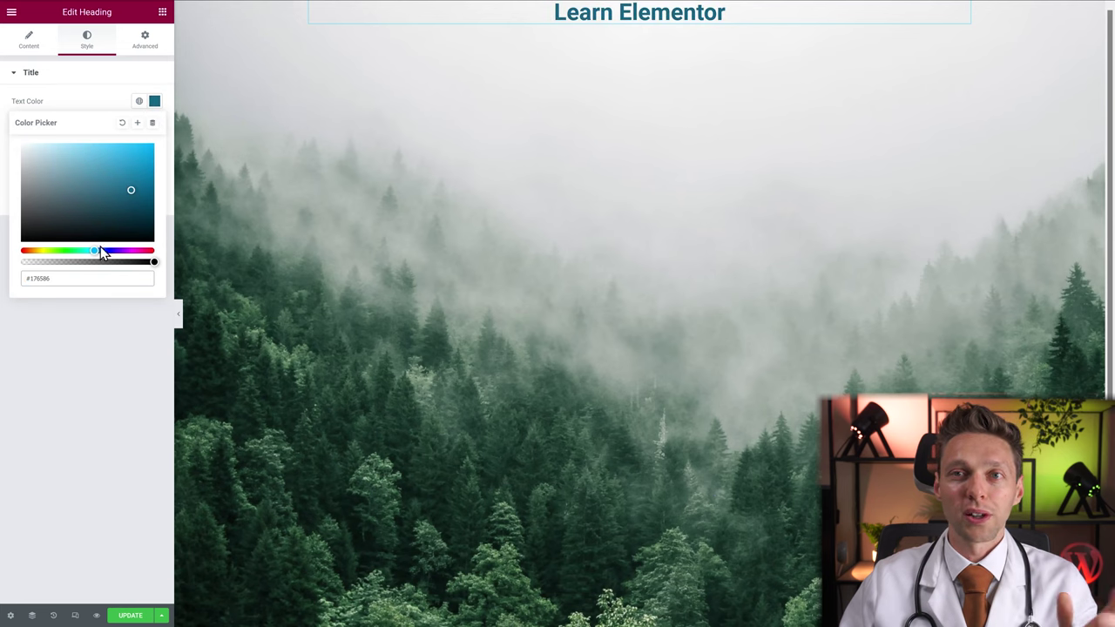
Try a bright purple text color on the heading and reset it to the default color
{"action": "left_click_drag", "start_coordinate": [100, 251], "coordinate": [124, 251]}
{"action": "left_click", "coordinate": [109, 148]}
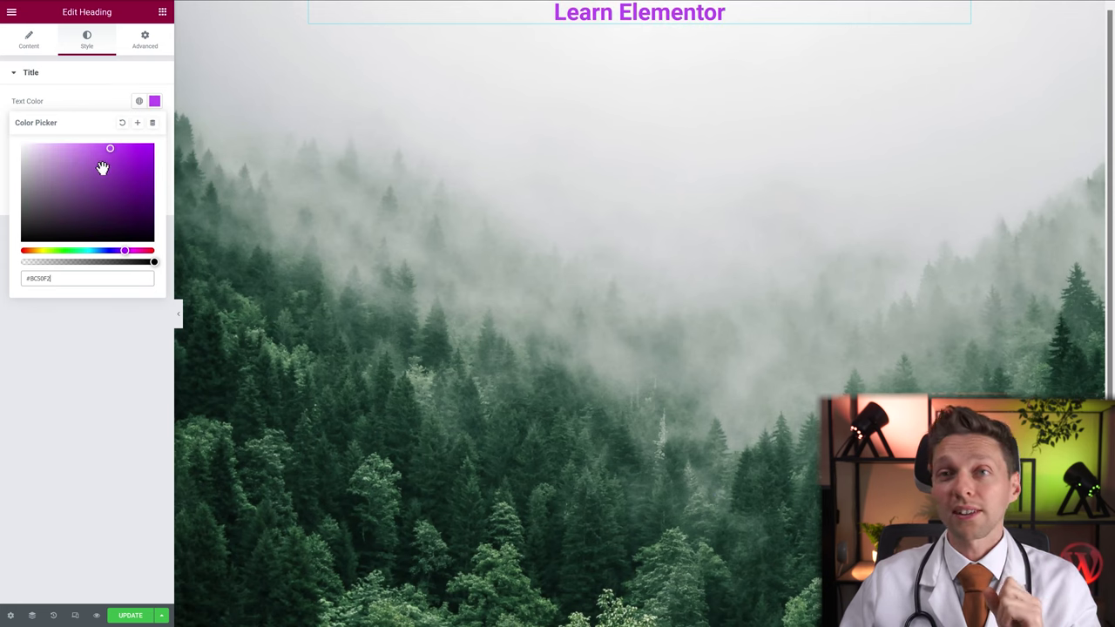
{"action": "left_click", "coordinate": [122, 125]}
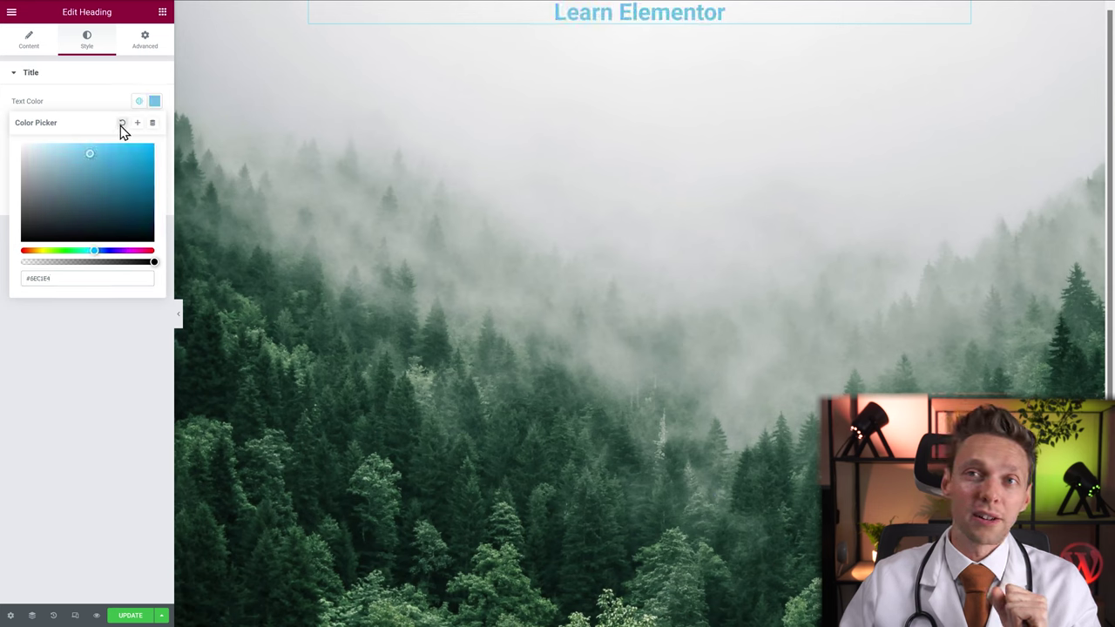
Set the heading's text color to the dark blue #095C80 and save it as a global color named "Navy blue"
{"action": "left_click_drag", "start_coordinate": [102, 145], "coordinate": [145, 192]}
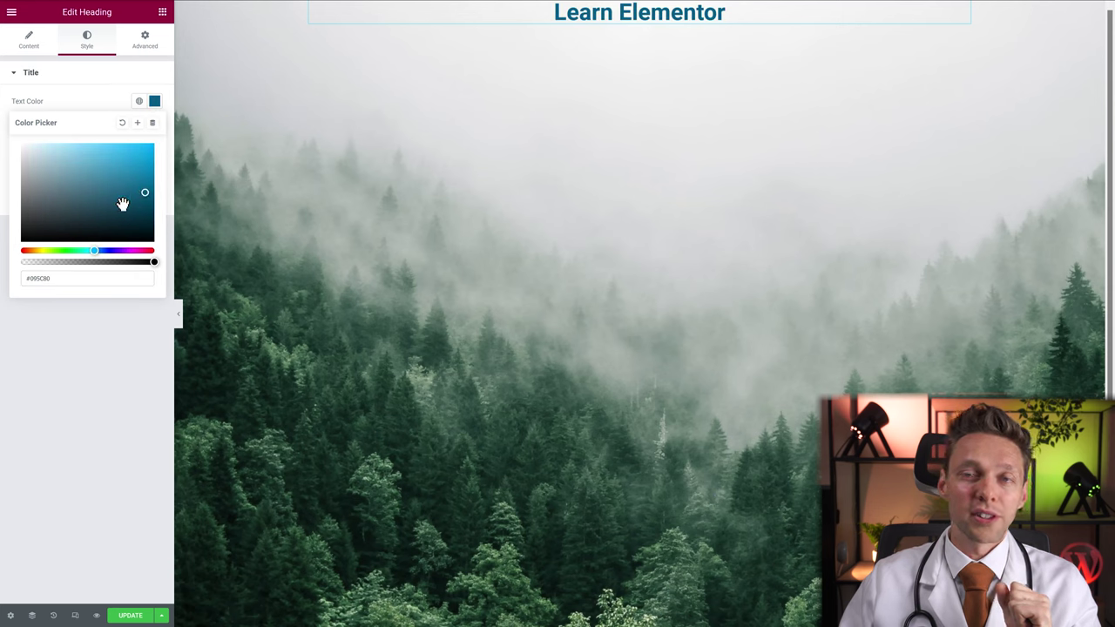
{"action": "left_click", "coordinate": [137, 124]}
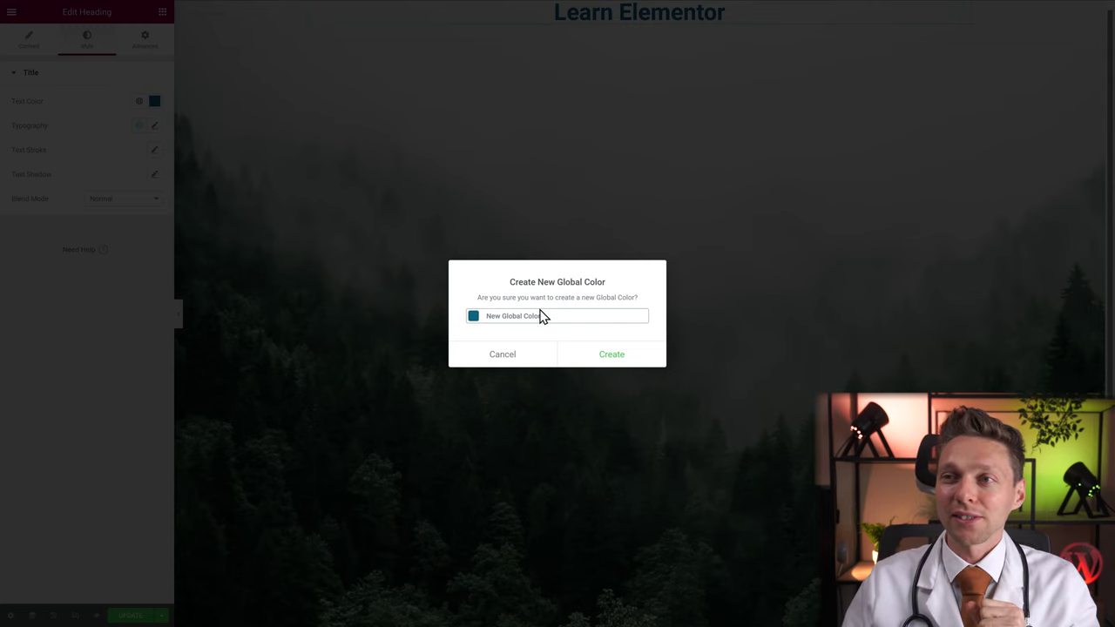
{"action": "left_click_drag", "start_coordinate": [548, 315], "coordinate": [480, 324]}
{"action": "type", "text": "Navy blue"}
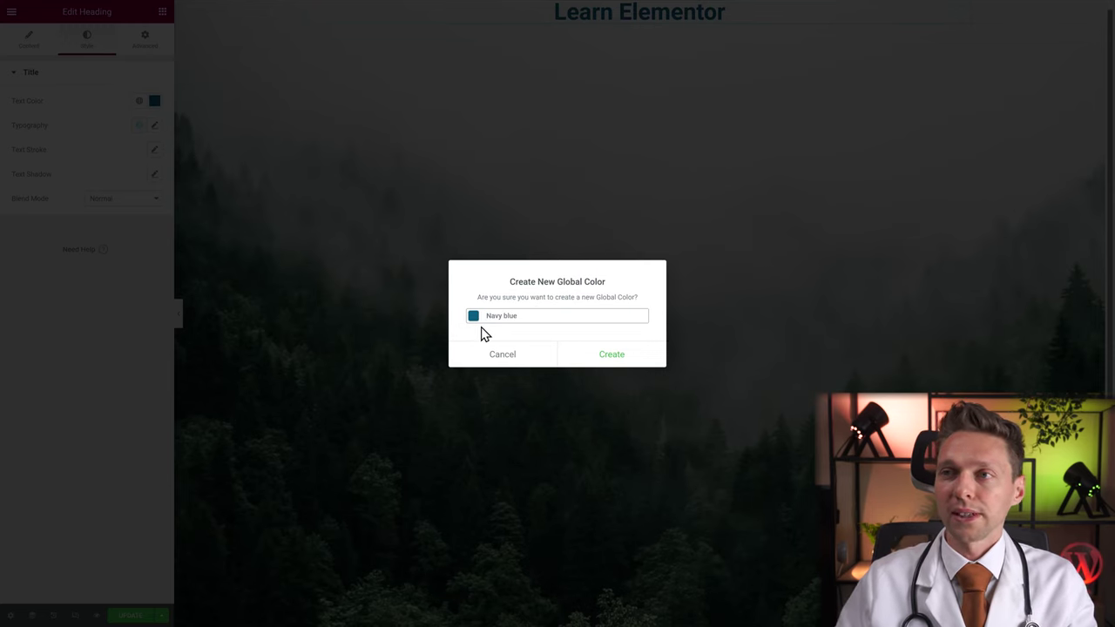
{"action": "left_click", "coordinate": [609, 364]}
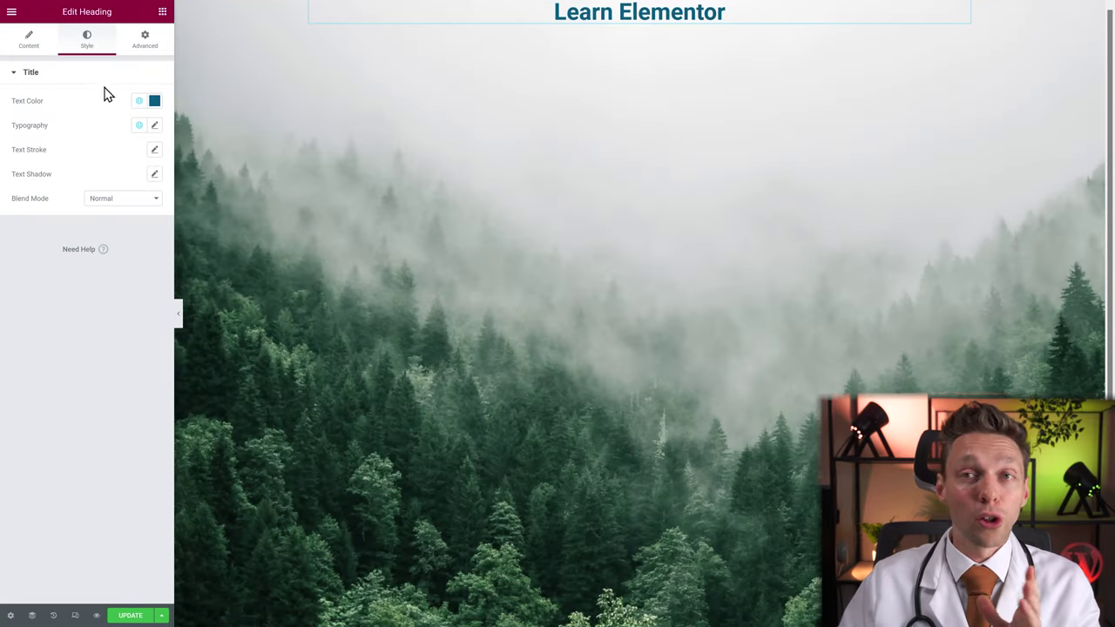
Review the global colors available for the heading text and their site-wide settings, and return to the heading's style
{"action": "left_click", "coordinate": [140, 105]}
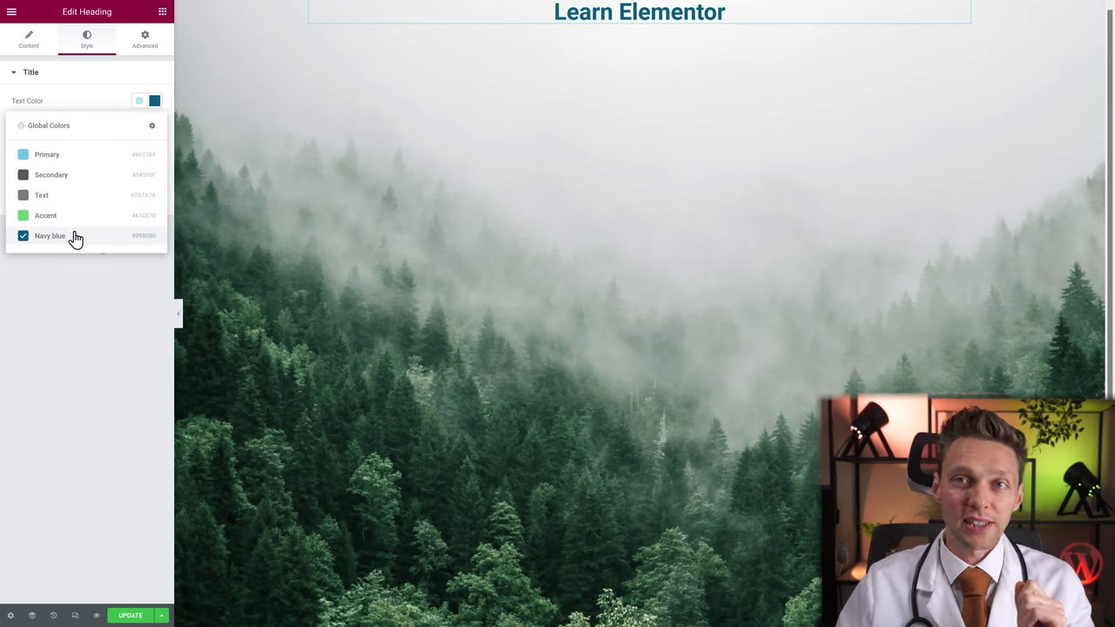
{"action": "left_click", "coordinate": [152, 130]}
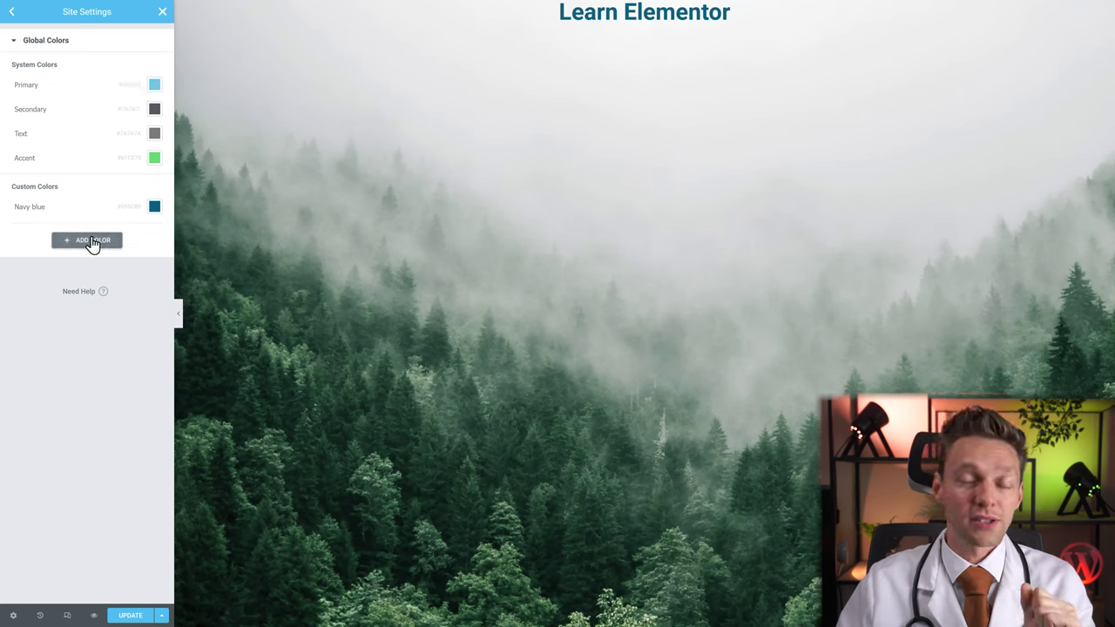
{"action": "left_click", "coordinate": [162, 15]}
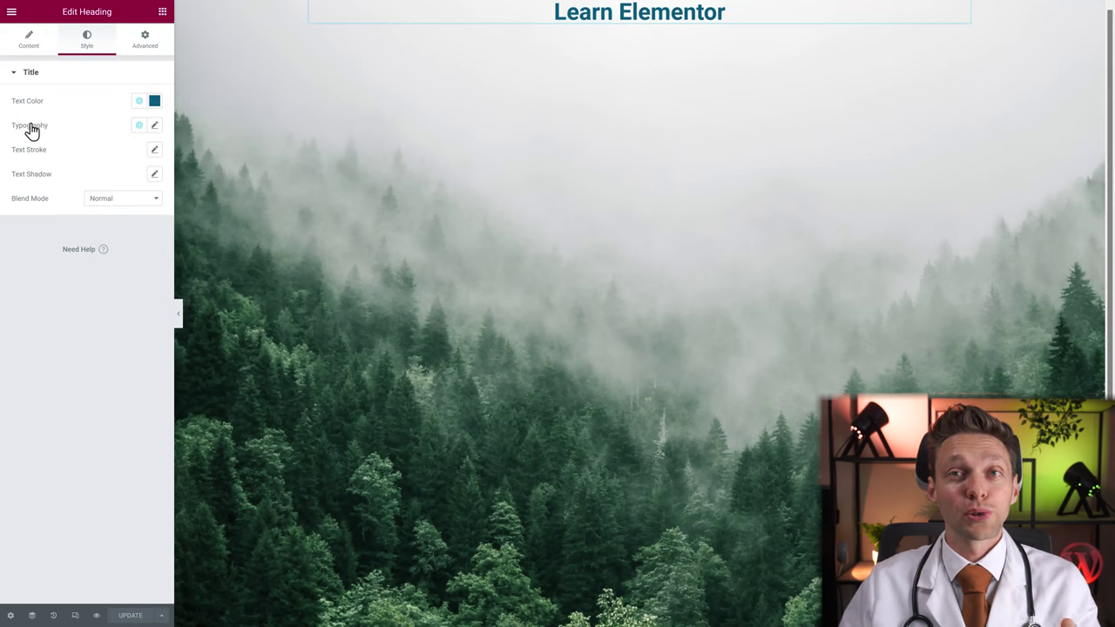
Change the heading's font family to Nunito
{"action": "left_click", "coordinate": [154, 129]}
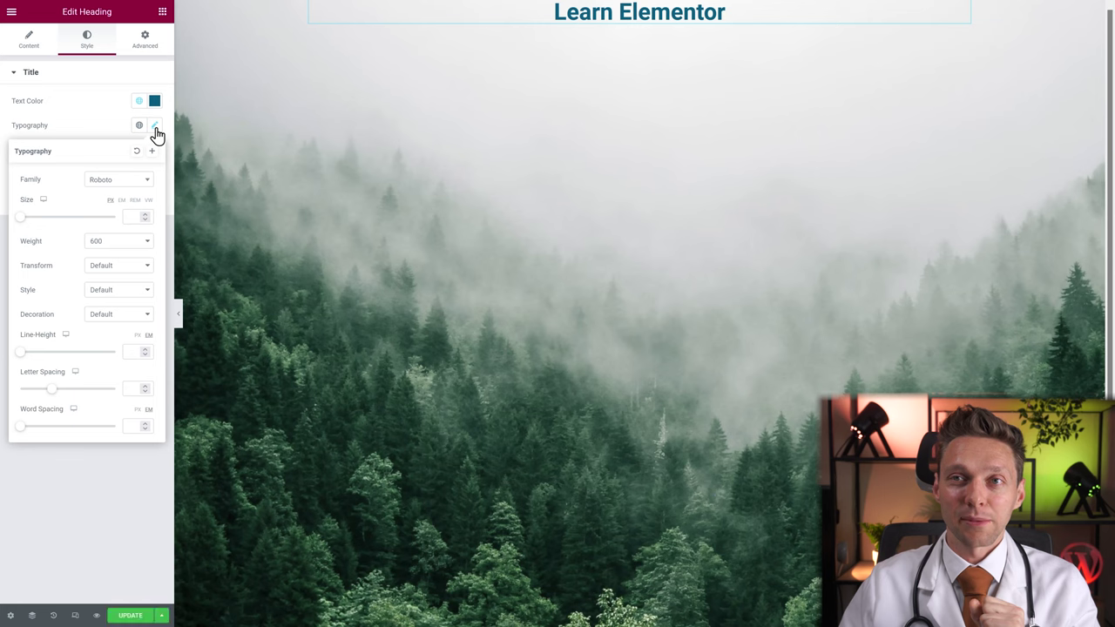
{"action": "left_click", "coordinate": [111, 180]}
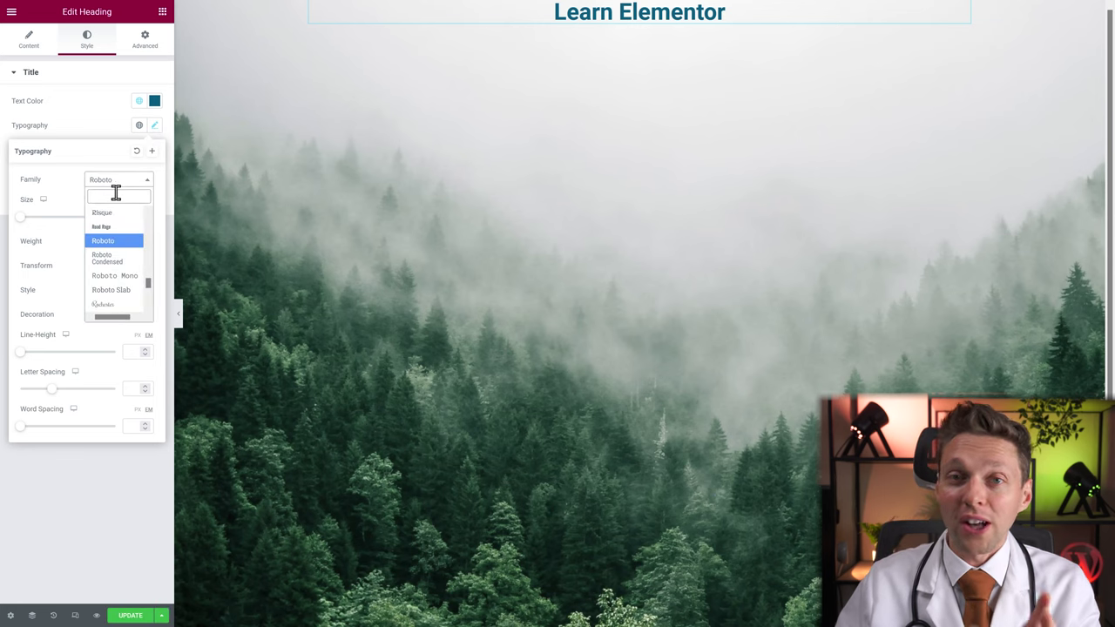
{"action": "left_click_drag", "start_coordinate": [149, 292], "coordinate": [119, 228]}
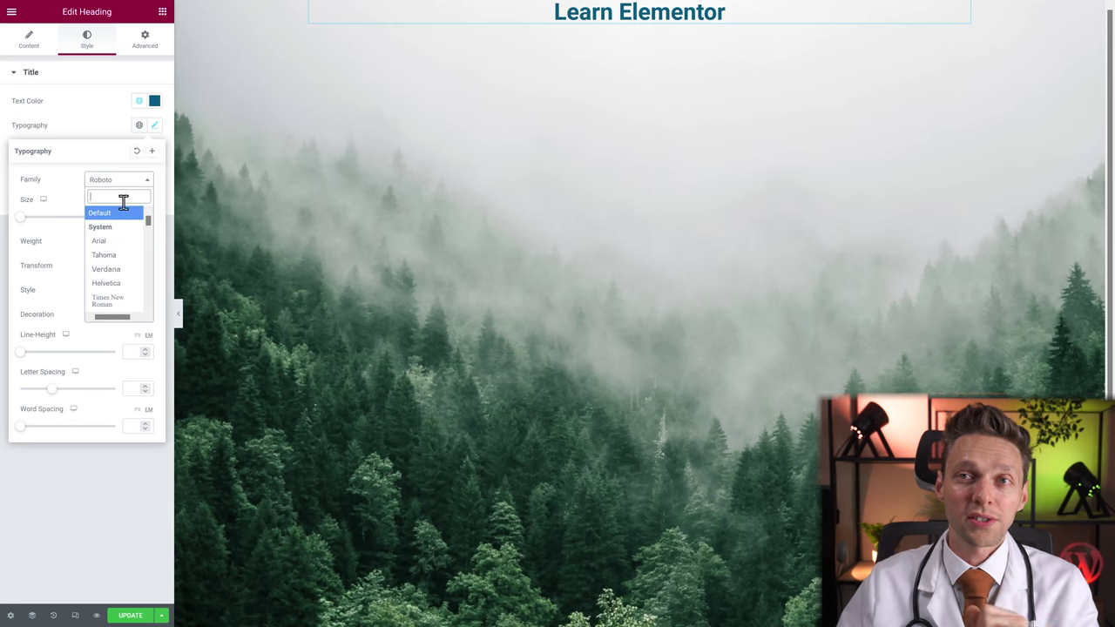
{"action": "type", "text": "nunito"}
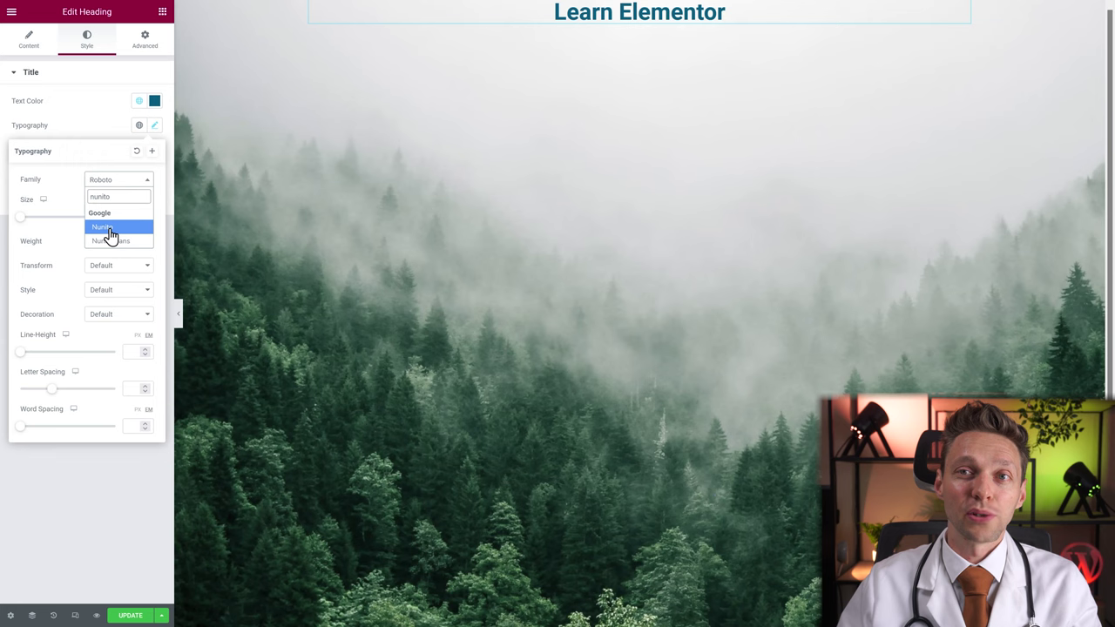
{"action": "left_click", "coordinate": [109, 229]}
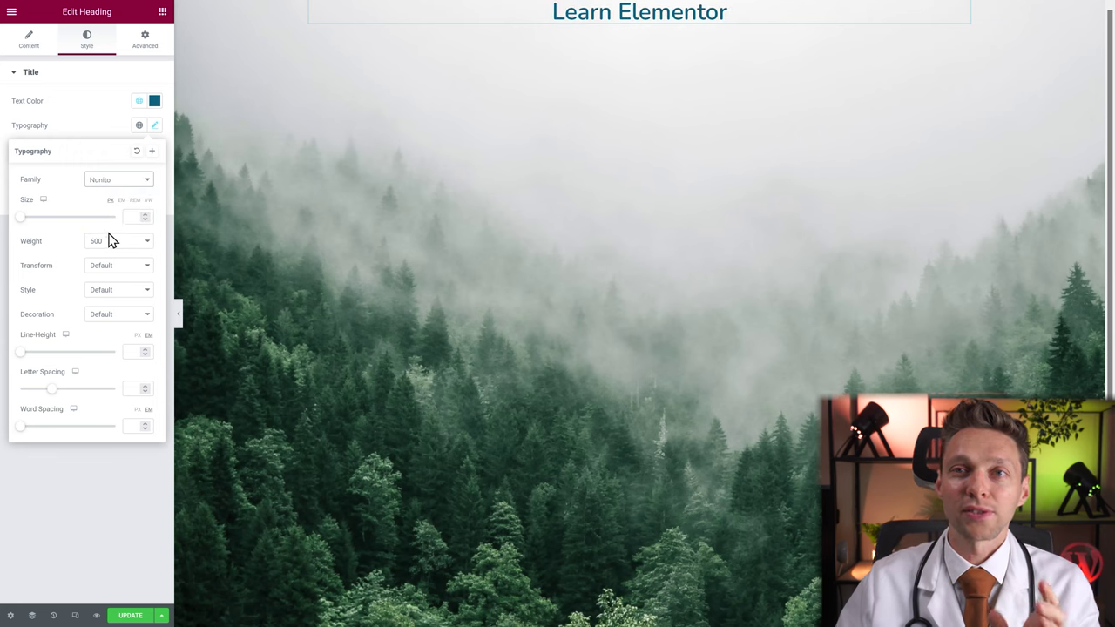
Set the heading's desktop font size to 60 px
{"action": "left_click_drag", "start_coordinate": [18, 221], "coordinate": [50, 229]}
{"action": "left_click", "coordinate": [132, 218]}
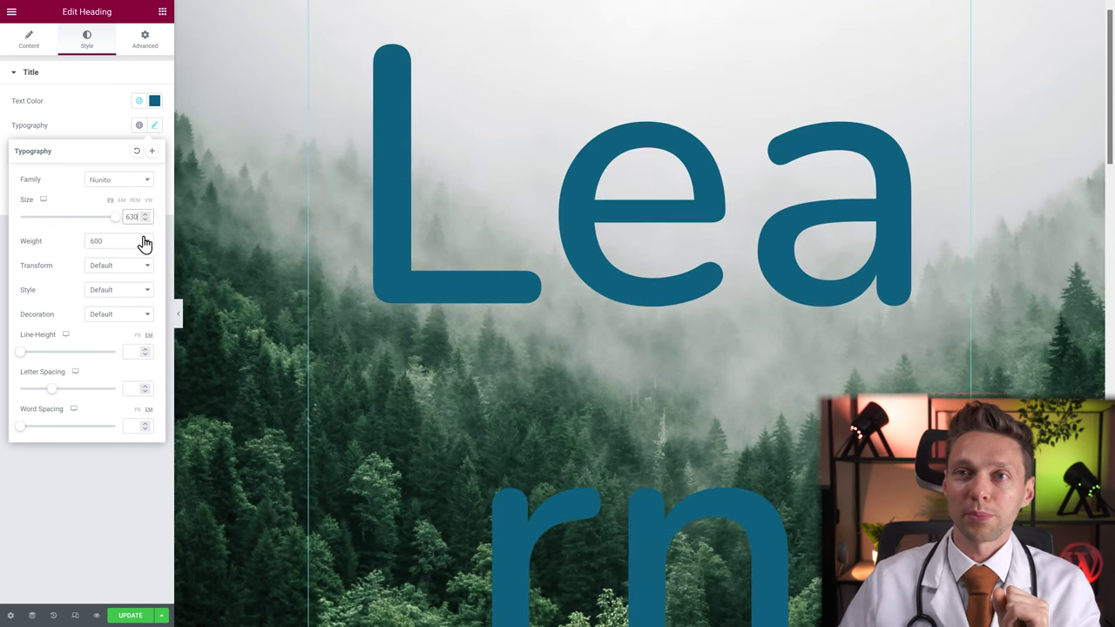
{"action": "type", "text": "0"}
{"action": "key", "text": "BackSpace"}
{"action": "key", "text": "BackSpace"}
{"action": "type", "text": "0"}
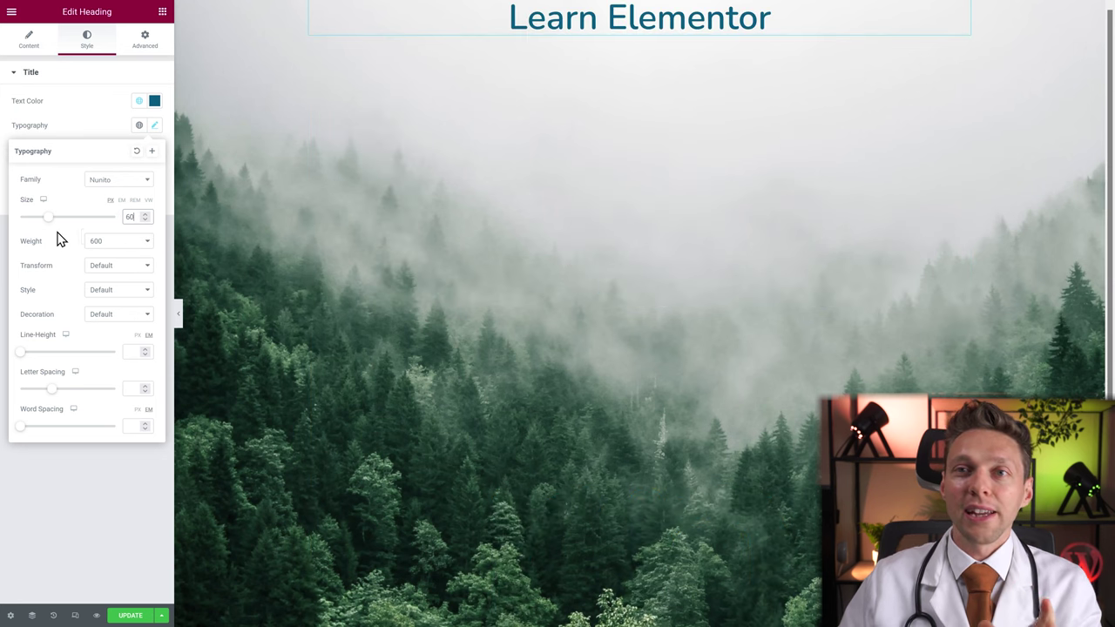
Try the font weights 200, 300, 400, 900, Bold and Default on the heading
{"action": "left_click", "coordinate": [103, 248]}
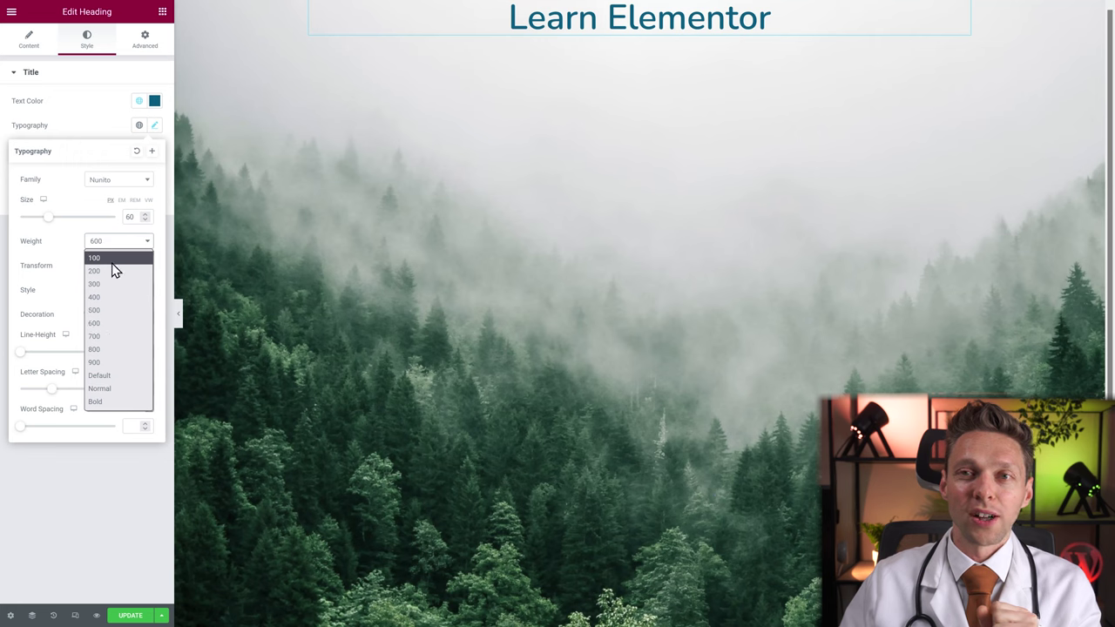
{"action": "left_click", "coordinate": [108, 270]}
{"action": "left_click", "coordinate": [106, 246]}
{"action": "left_click", "coordinate": [104, 284]}
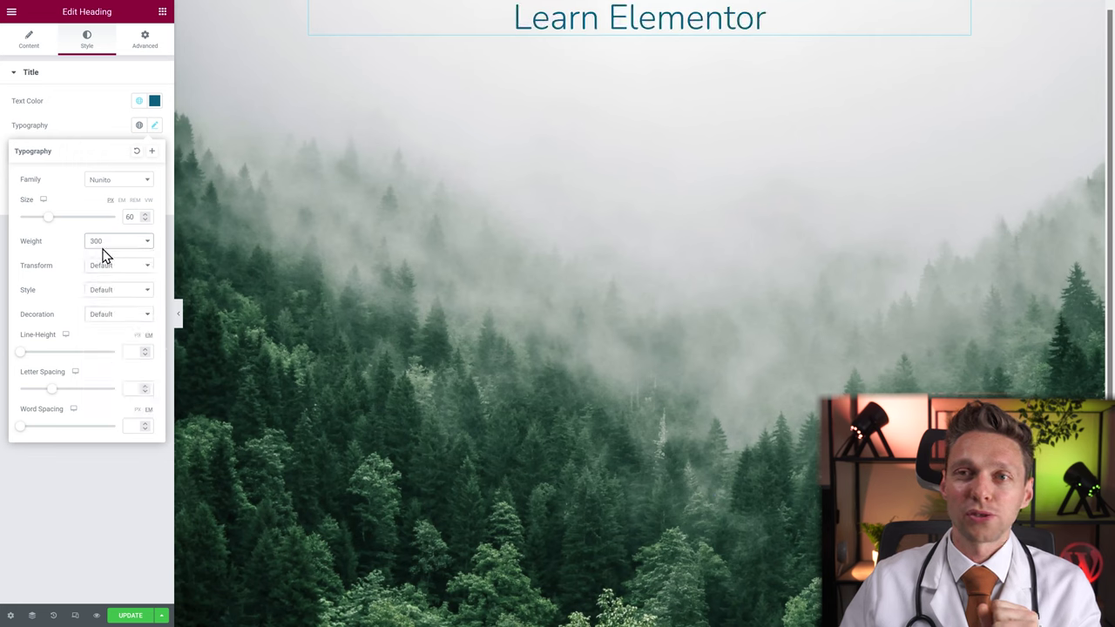
{"action": "left_click", "coordinate": [102, 246]}
{"action": "left_click", "coordinate": [103, 300]}
{"action": "left_click", "coordinate": [108, 245]}
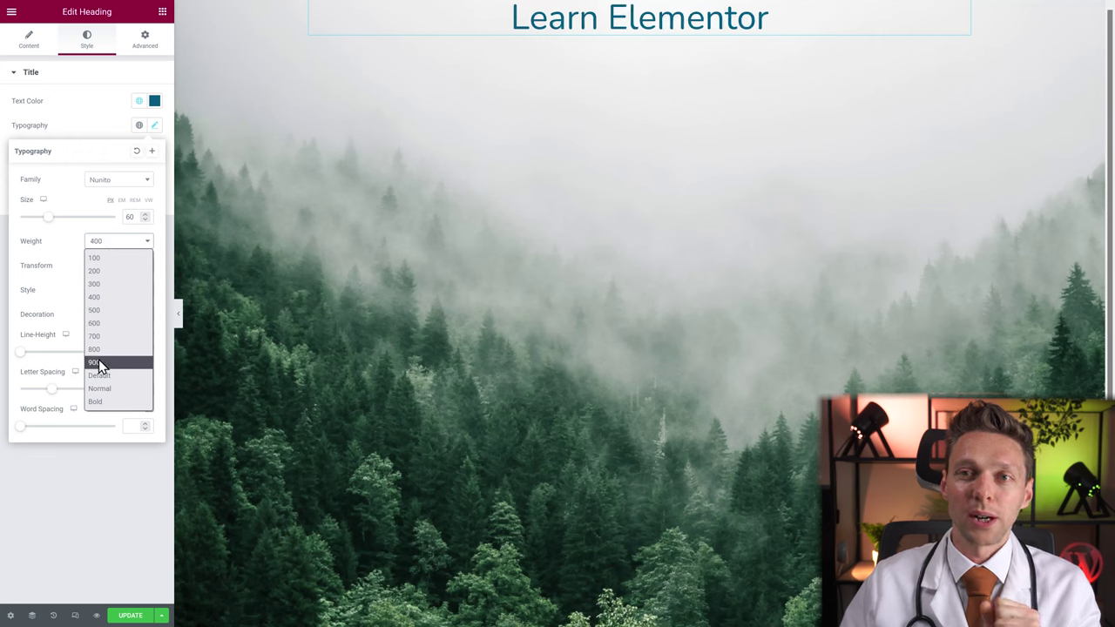
{"action": "left_click", "coordinate": [96, 361]}
{"action": "left_click", "coordinate": [111, 242]}
{"action": "left_click", "coordinate": [101, 401]}
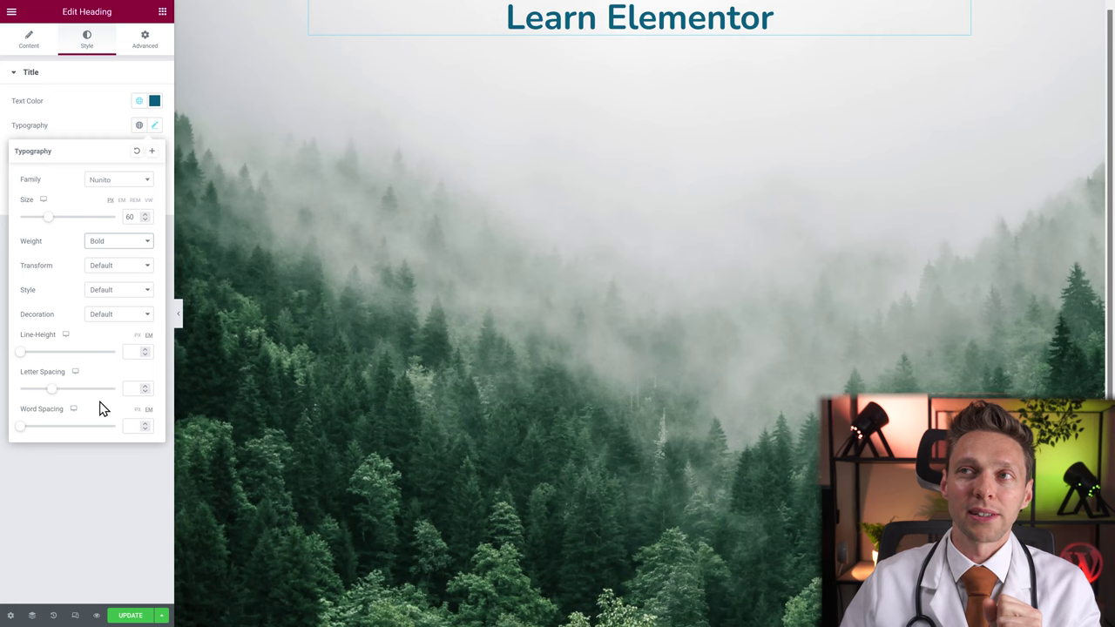
{"action": "left_click", "coordinate": [117, 243]}
{"action": "left_click", "coordinate": [105, 374]}
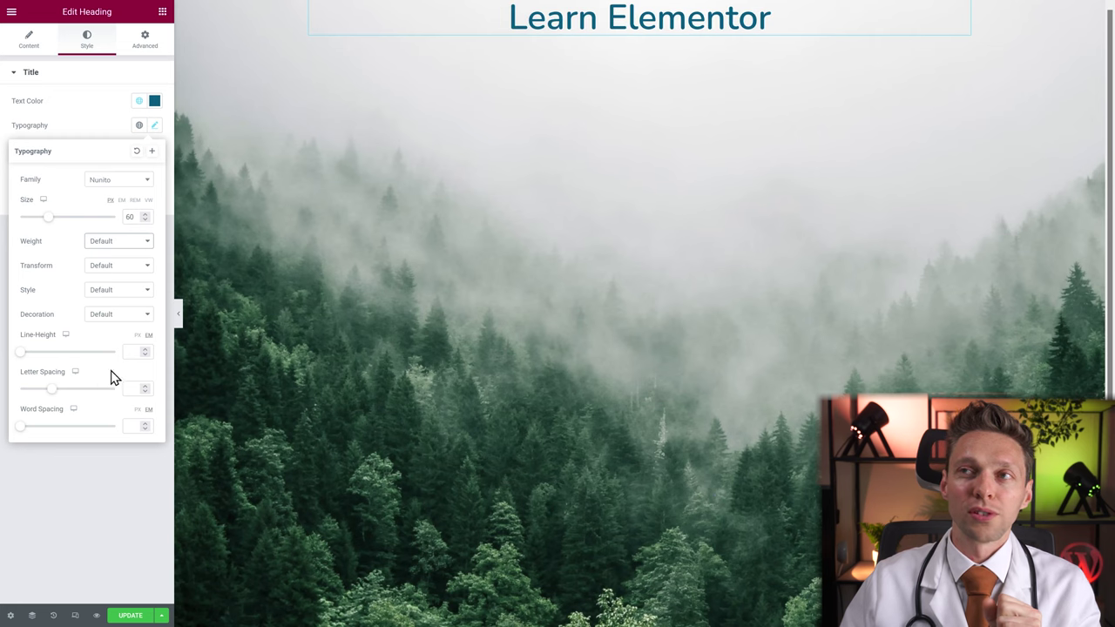
Compare the font weights 100, 500 and 700 on the heading and settle on 500
{"action": "left_click", "coordinate": [104, 245]}
{"action": "left_click", "coordinate": [108, 260]}
{"action": "left_click", "coordinate": [114, 247]}
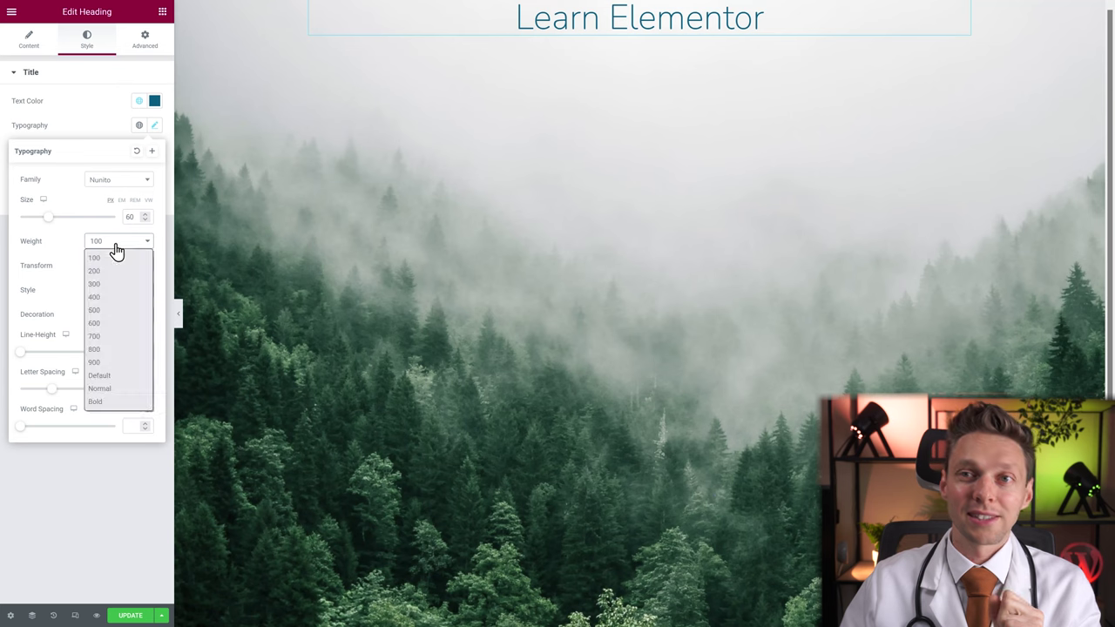
{"action": "left_click", "coordinate": [110, 315]}
{"action": "left_click", "coordinate": [113, 246]}
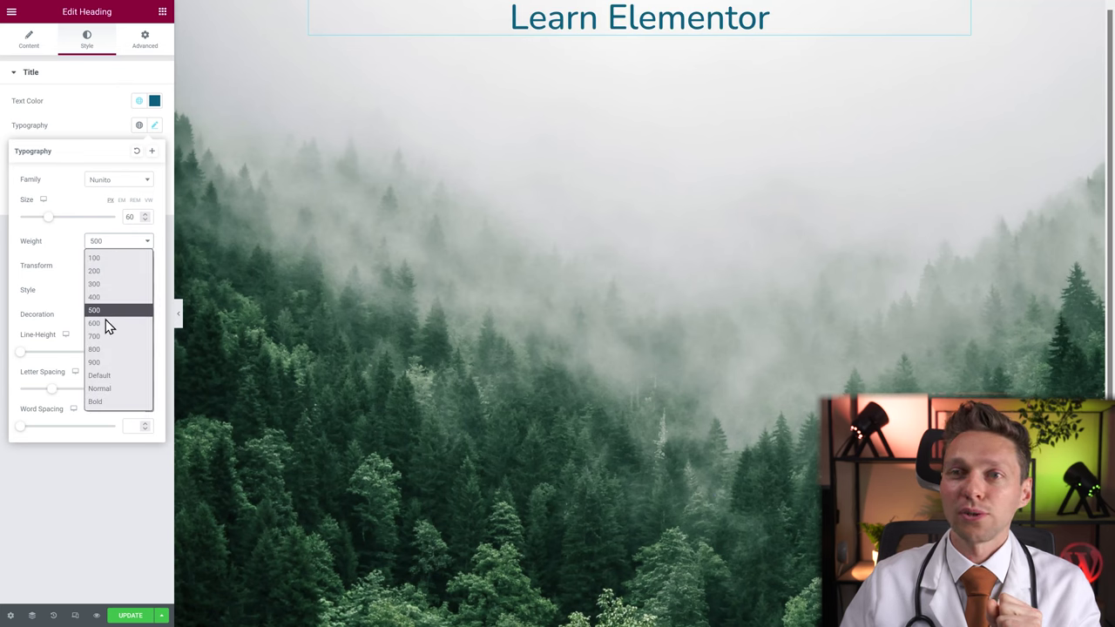
{"action": "left_click", "coordinate": [105, 336]}
{"action": "left_click", "coordinate": [102, 247]}
{"action": "left_click", "coordinate": [107, 316]}
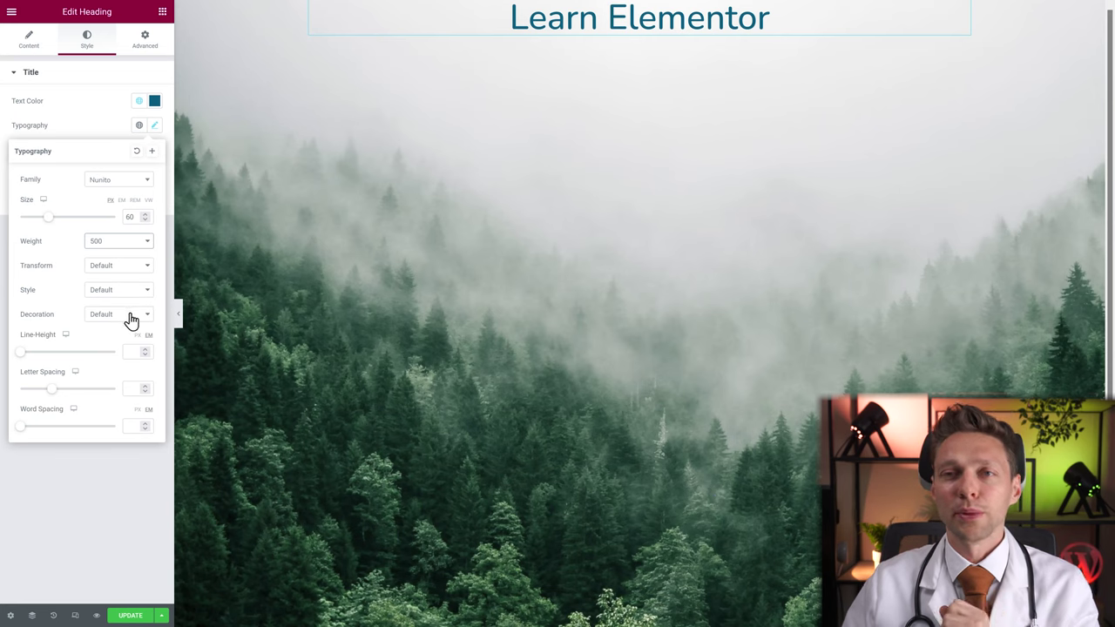
Reduce the heading's desktop font size to the slider's minimum and set its mobile font size to 18 px
{"action": "left_click_drag", "start_coordinate": [48, 216], "coordinate": [21, 217]}
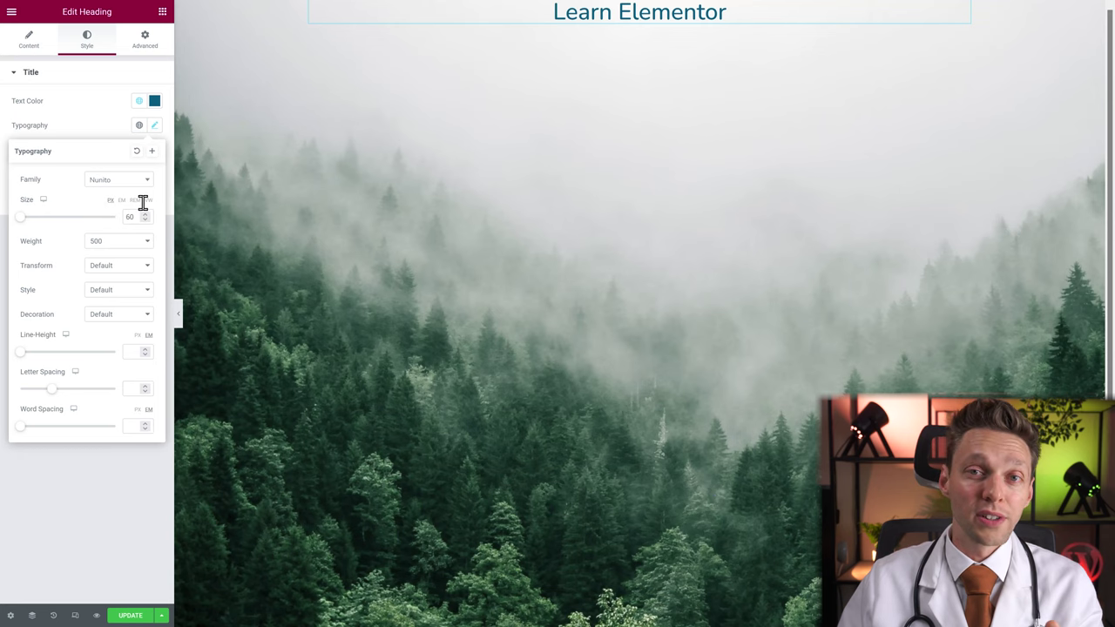
{"action": "left_click", "coordinate": [45, 202]}
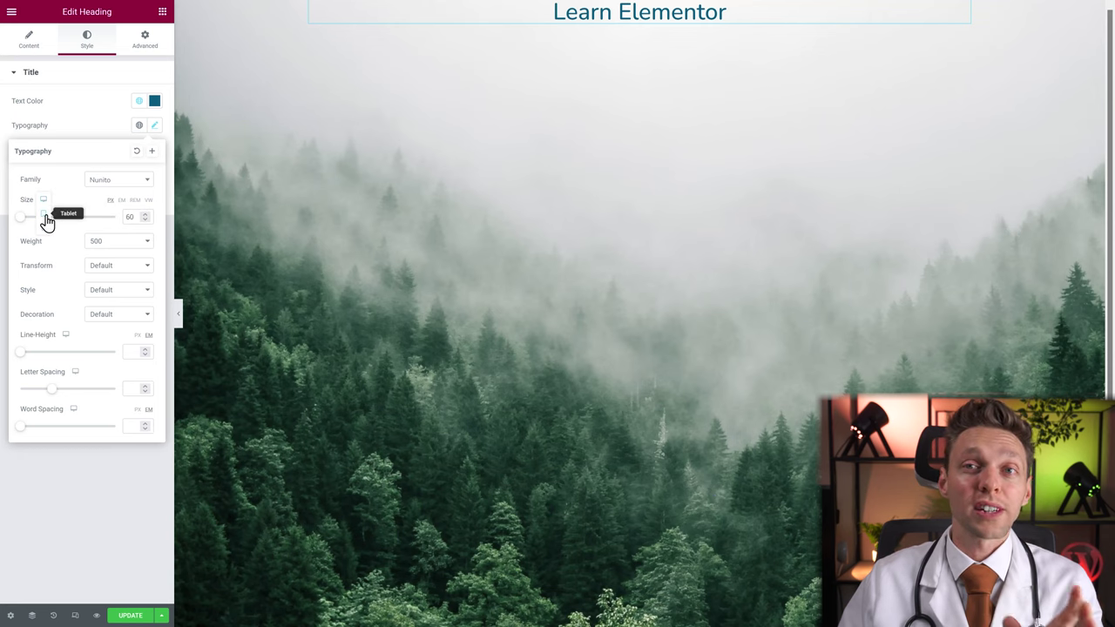
{"action": "left_click", "coordinate": [45, 218]}
{"action": "left_click", "coordinate": [43, 203]}
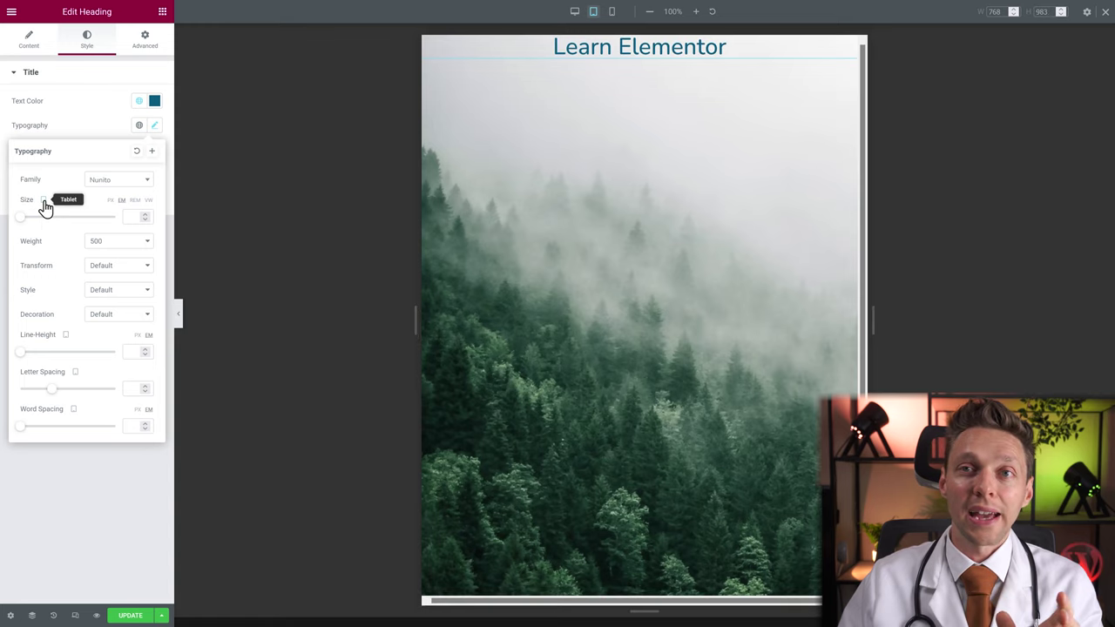
{"action": "left_click", "coordinate": [46, 218]}
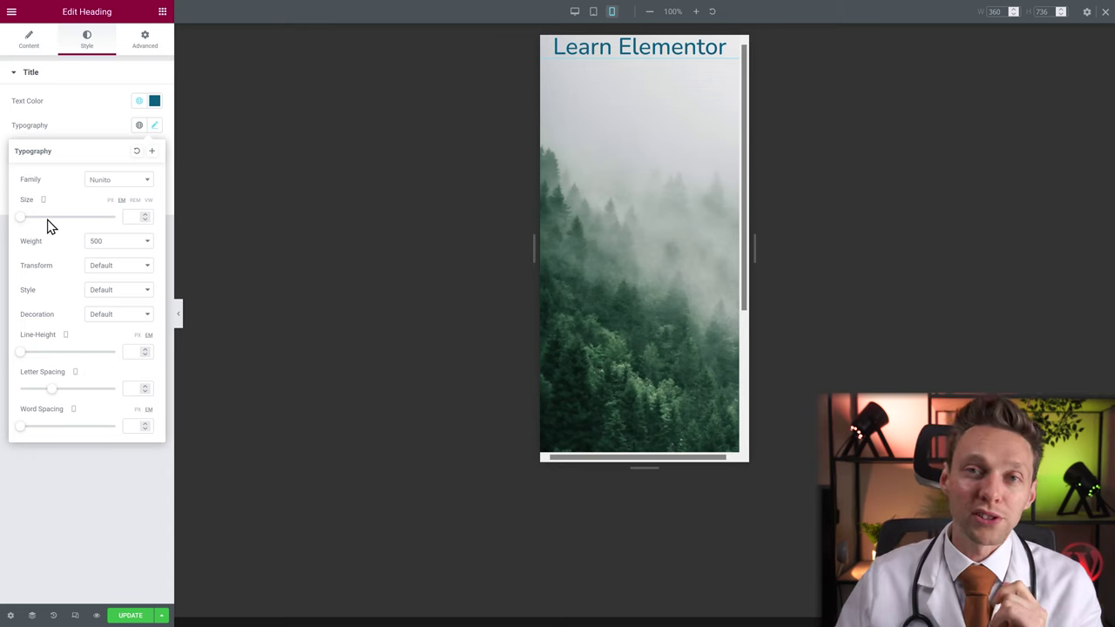
{"action": "left_click", "coordinate": [127, 216]}
{"action": "type", "text": "18"}
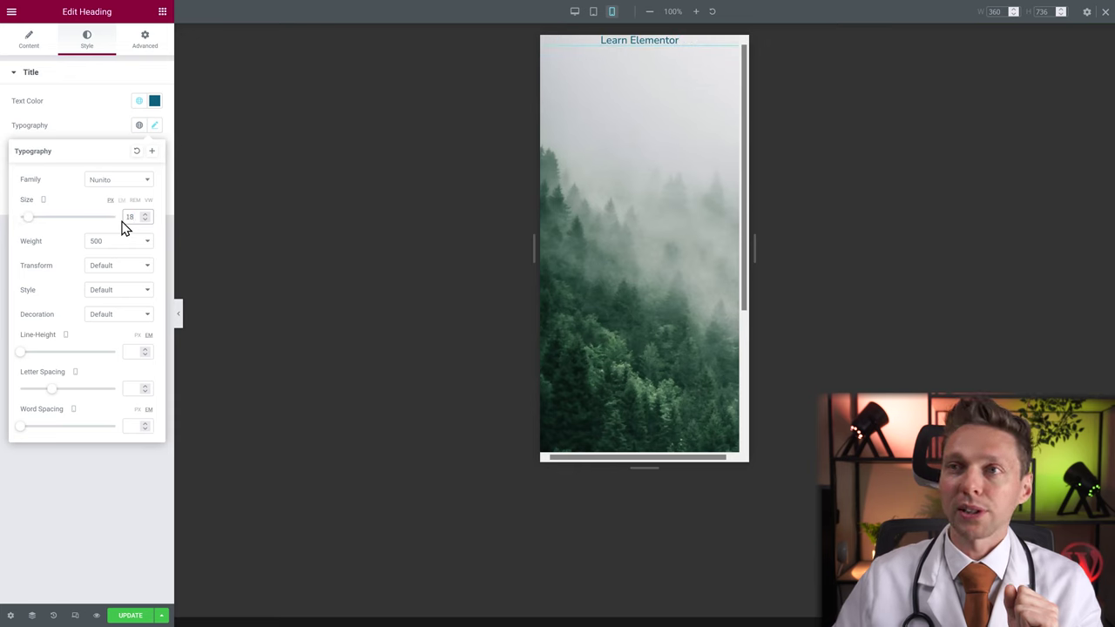
Set the heading's tablet font size to 150 px and return to the desktop view
{"action": "left_click", "coordinate": [43, 182]}
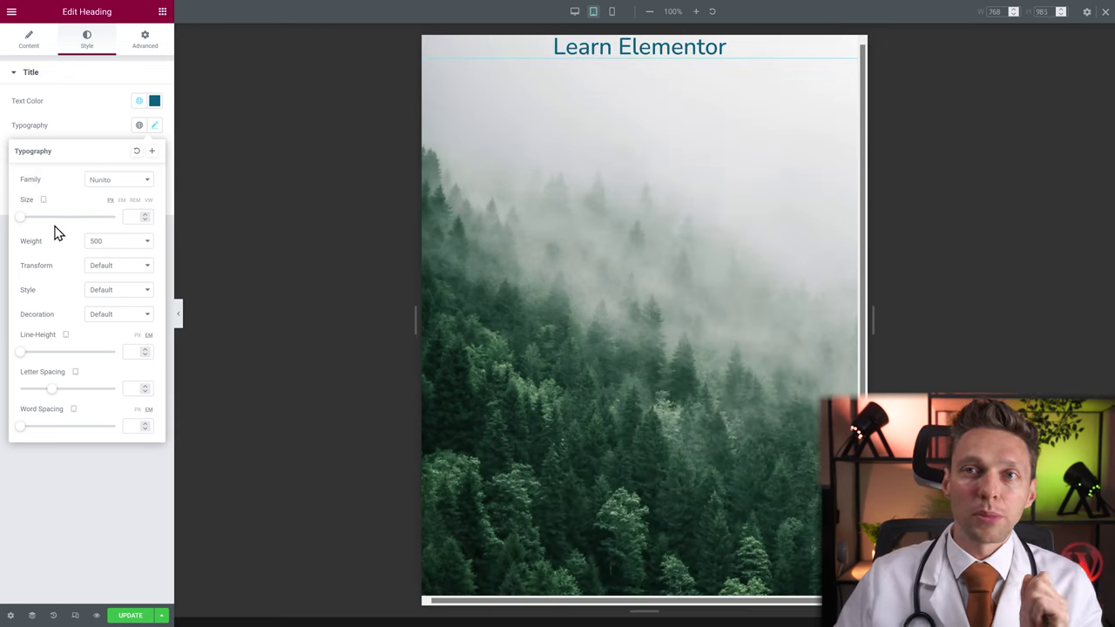
{"action": "left_click", "coordinate": [130, 220]}
{"action": "type", "text": "150"}
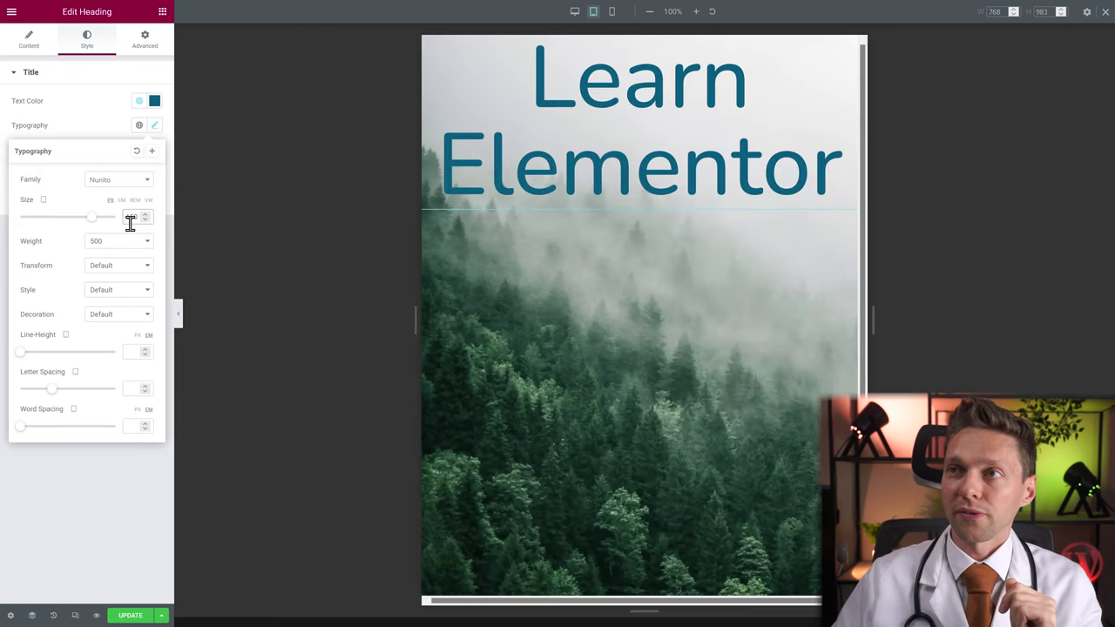
{"action": "left_click", "coordinate": [43, 201]}
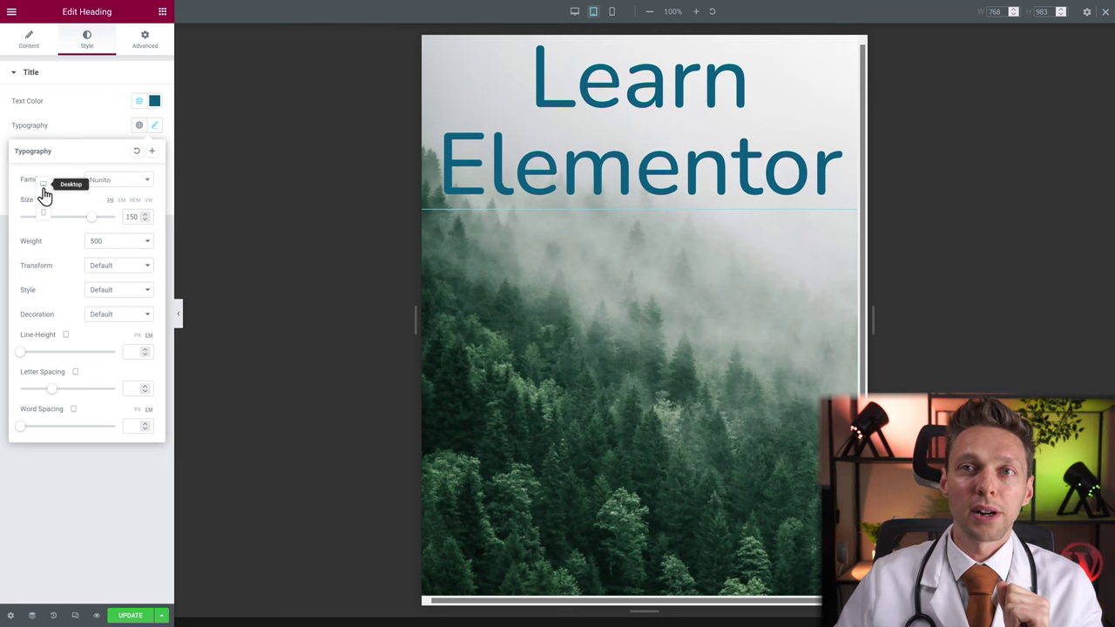
{"action": "left_click", "coordinate": [43, 194]}
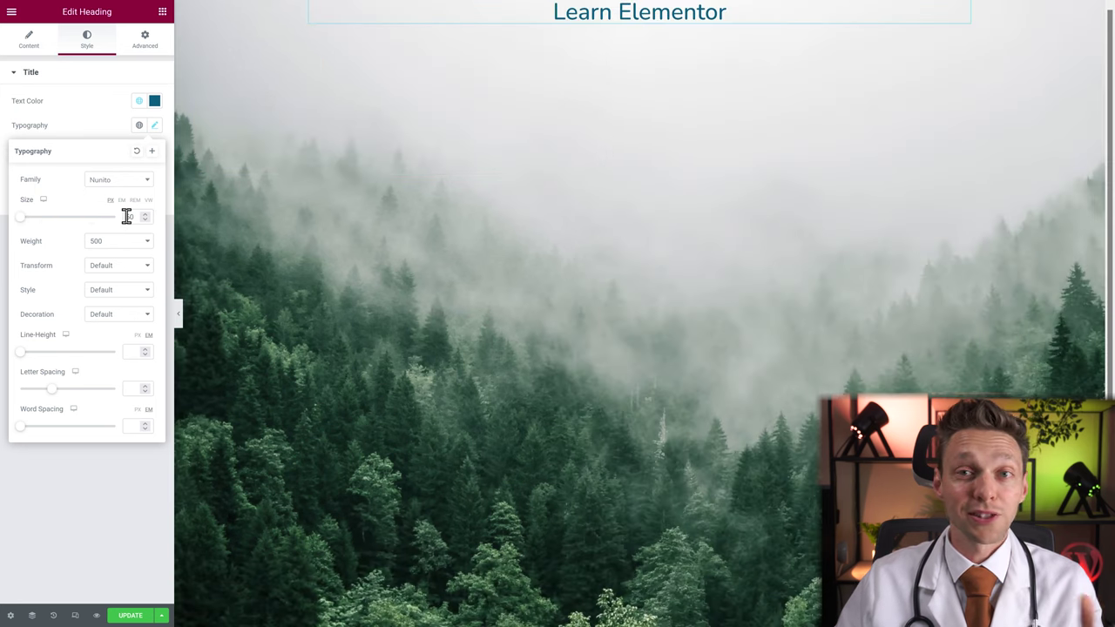
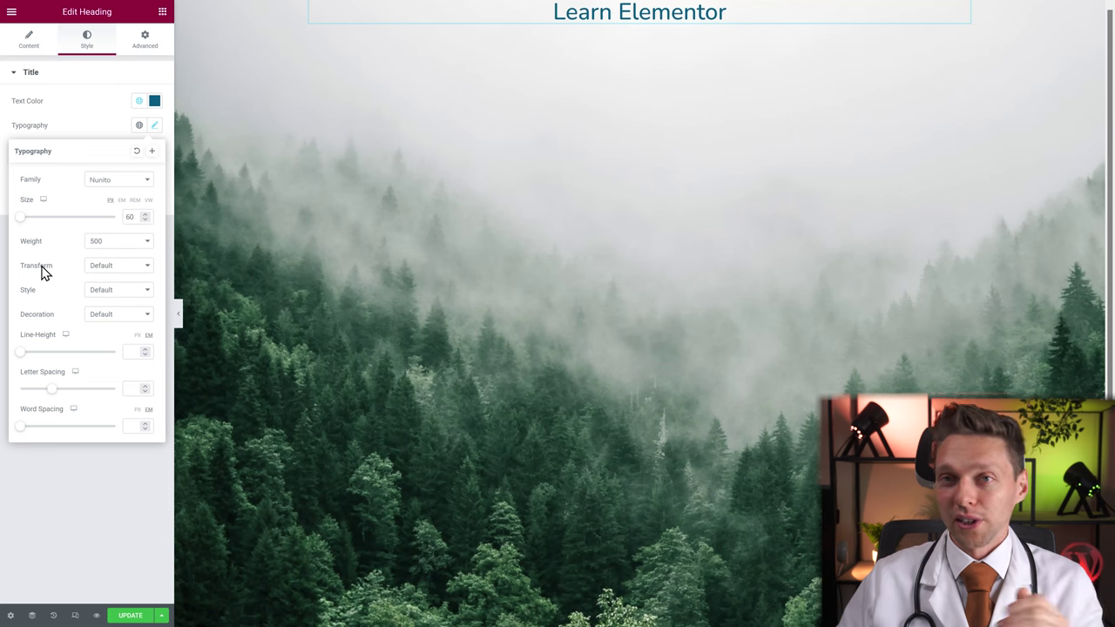
Try the Uppercase, Lowercase, Capitalize and Normal text transforms on the heading and return to Default
{"action": "left_click", "coordinate": [108, 267]}
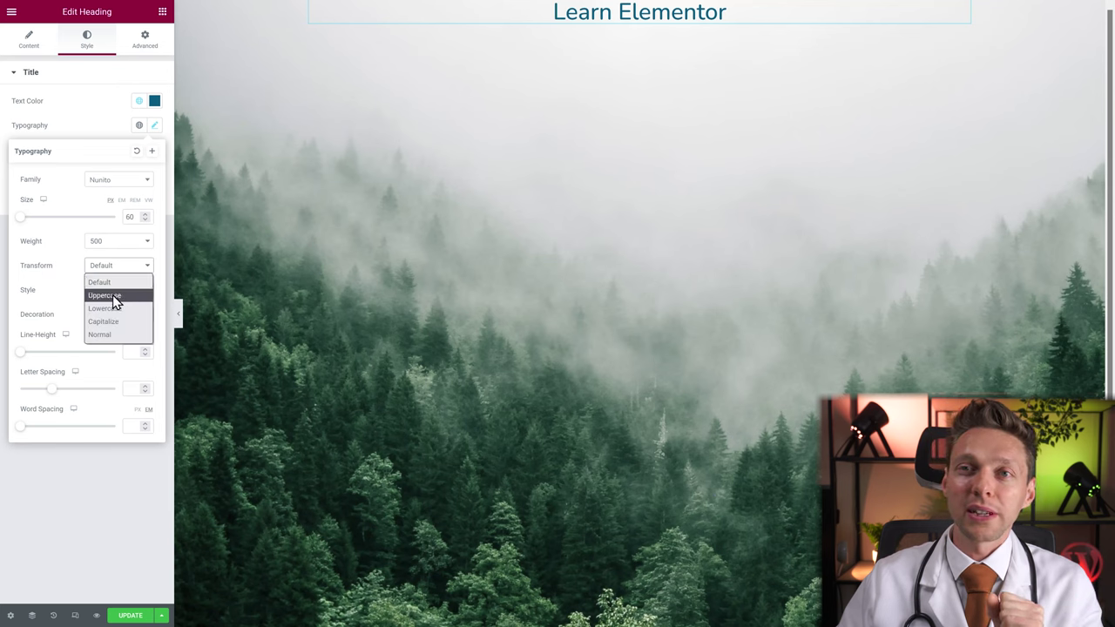
{"action": "left_click", "coordinate": [111, 296]}
{"action": "left_click", "coordinate": [107, 266]}
{"action": "left_click", "coordinate": [114, 308]}
{"action": "left_click", "coordinate": [117, 269]}
{"action": "left_click", "coordinate": [112, 321]}
{"action": "left_click", "coordinate": [107, 268]}
{"action": "left_click", "coordinate": [108, 334]}
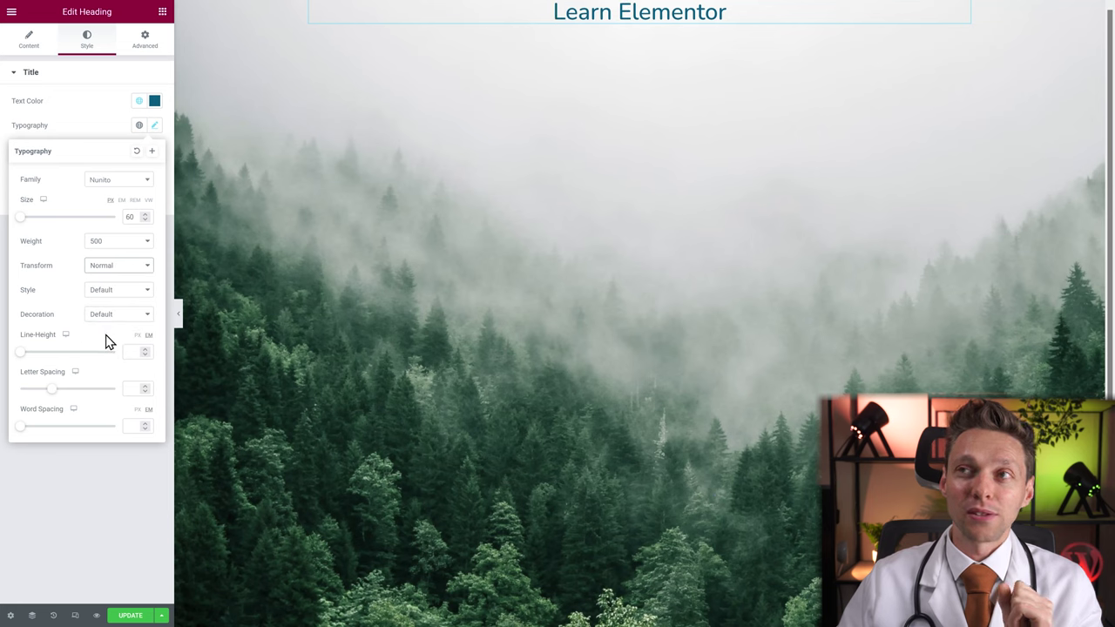
{"action": "left_click", "coordinate": [108, 273]}
{"action": "left_click", "coordinate": [108, 284]}
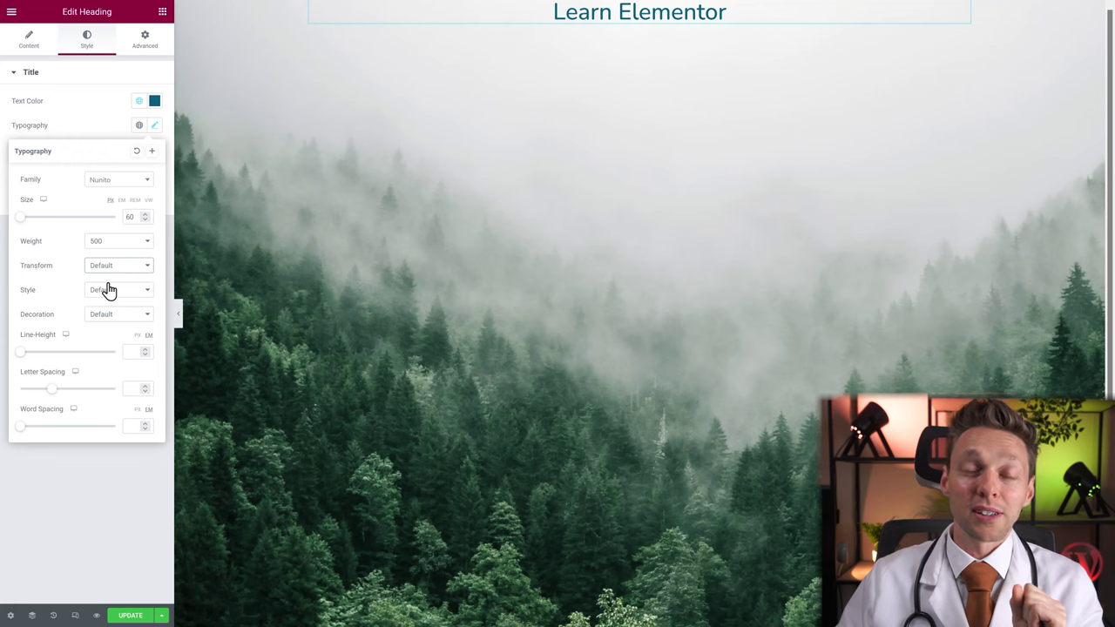
Try the Normal, Italic and Oblique font styles on the heading and return to Default
{"action": "left_click", "coordinate": [105, 296]}
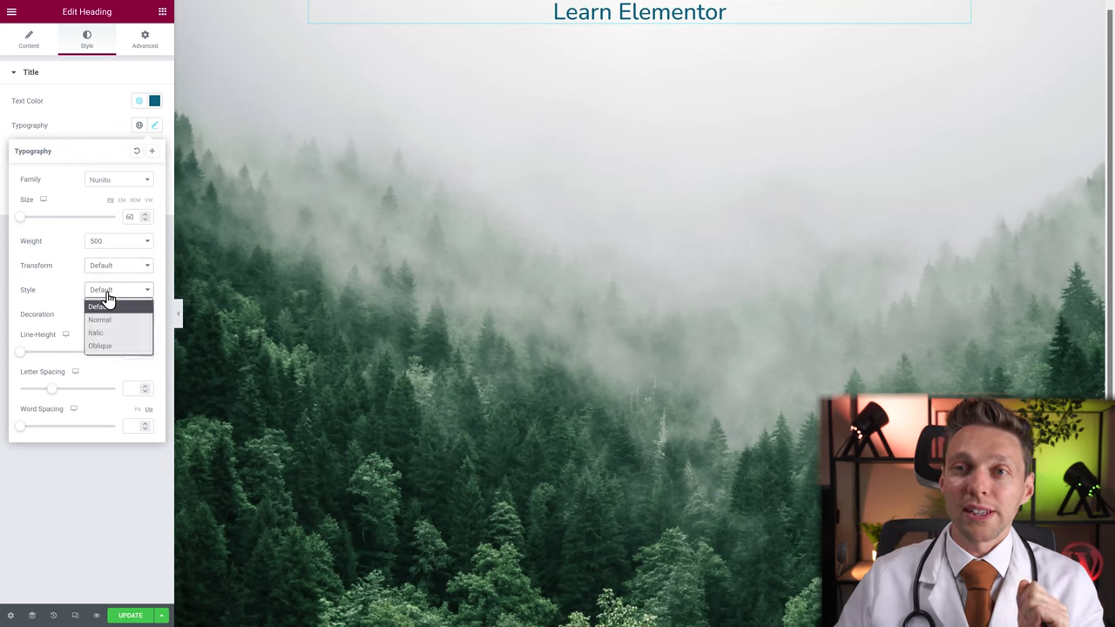
{"action": "left_click", "coordinate": [108, 319]}
{"action": "left_click", "coordinate": [118, 291]}
{"action": "left_click", "coordinate": [109, 332]}
{"action": "left_click", "coordinate": [115, 290]}
{"action": "left_click", "coordinate": [108, 346]}
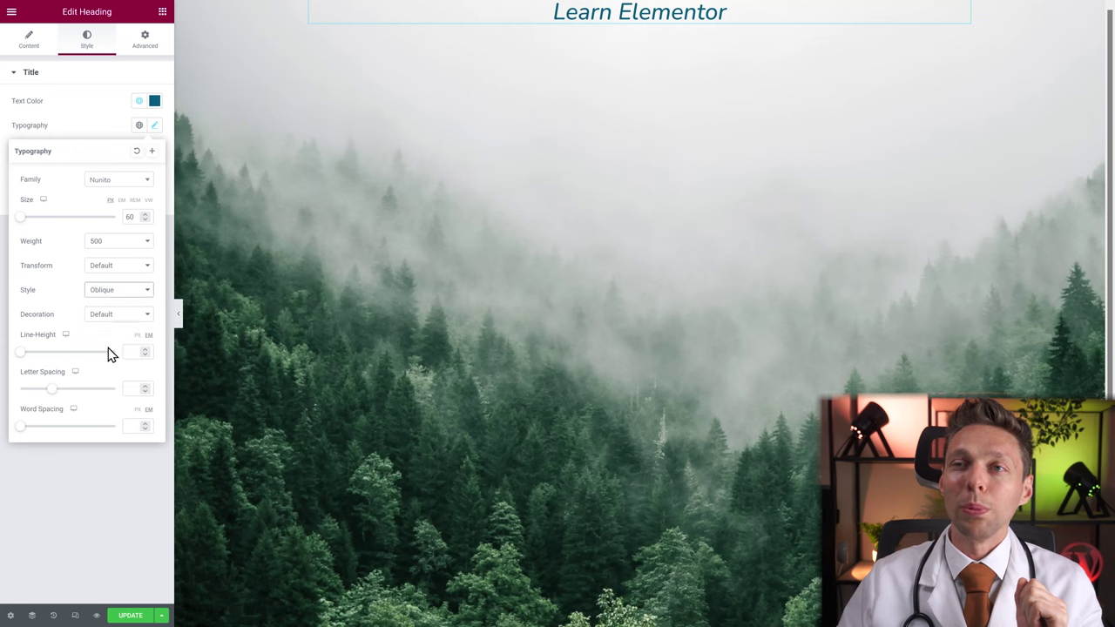
{"action": "left_click", "coordinate": [115, 296]}
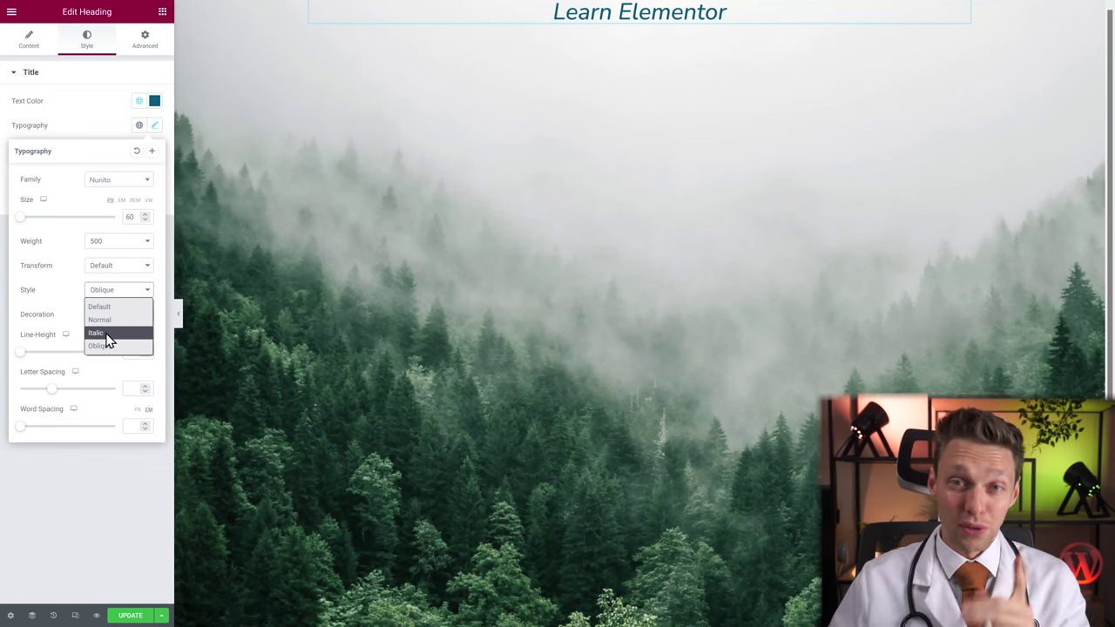
{"action": "left_click", "coordinate": [135, 308]}
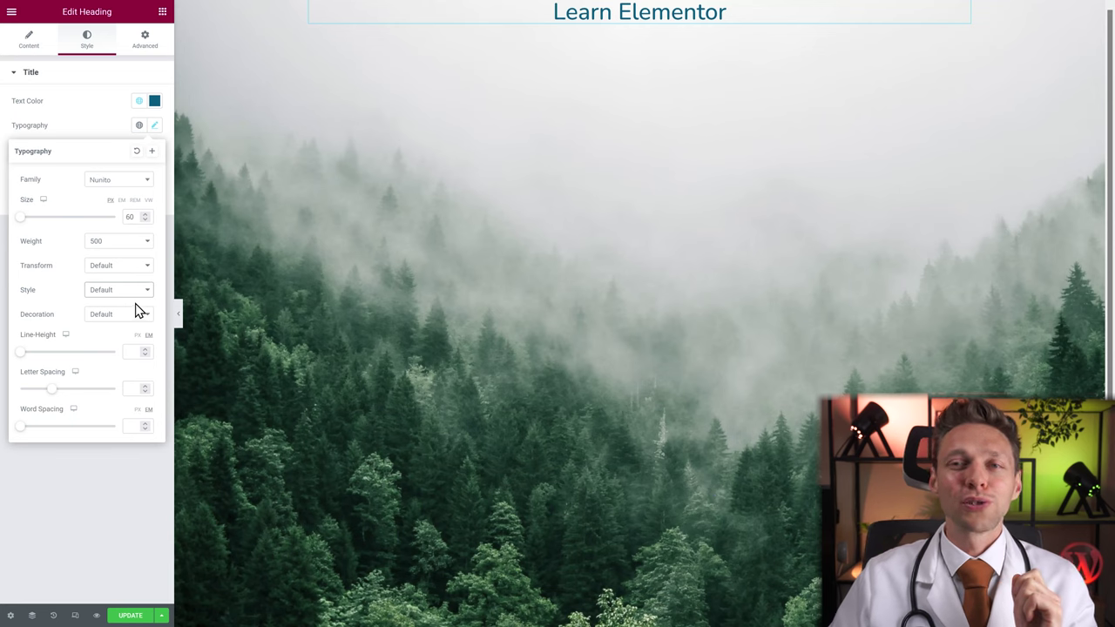
Try the Underline and Overline text decorations on the heading
{"action": "left_click", "coordinate": [123, 319]}
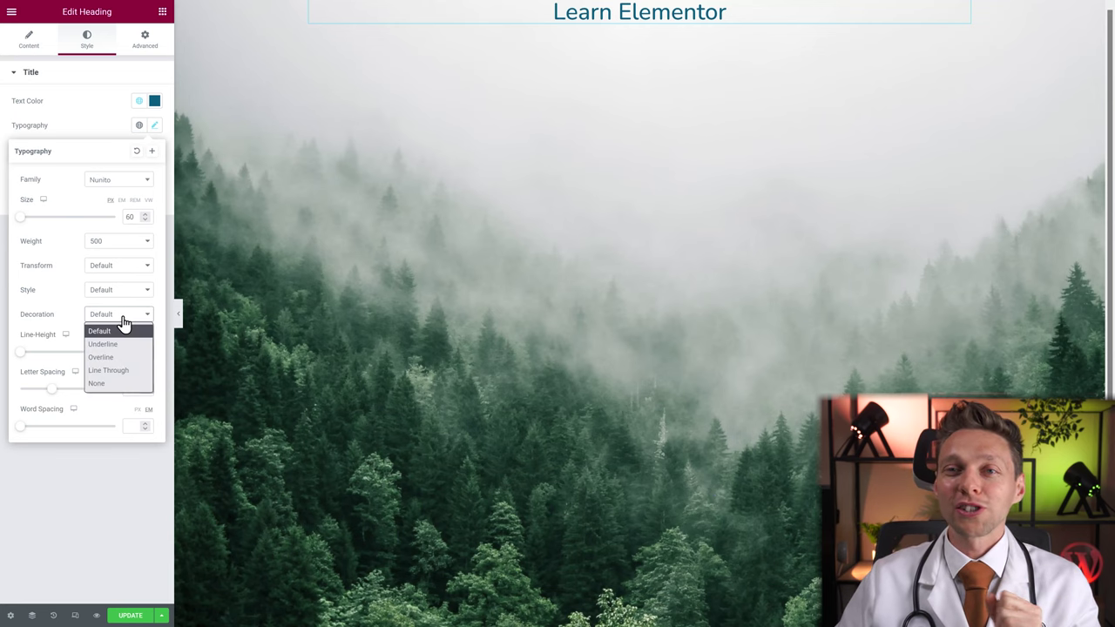
{"action": "left_click", "coordinate": [114, 344]}
{"action": "left_click", "coordinate": [113, 319]}
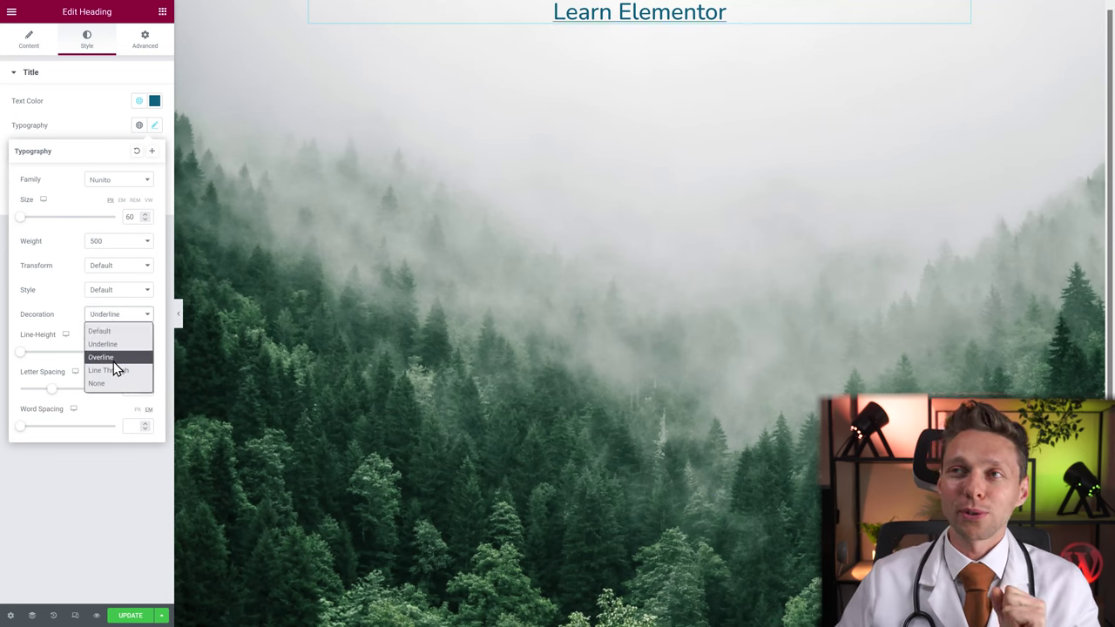
{"action": "left_click", "coordinate": [114, 358]}
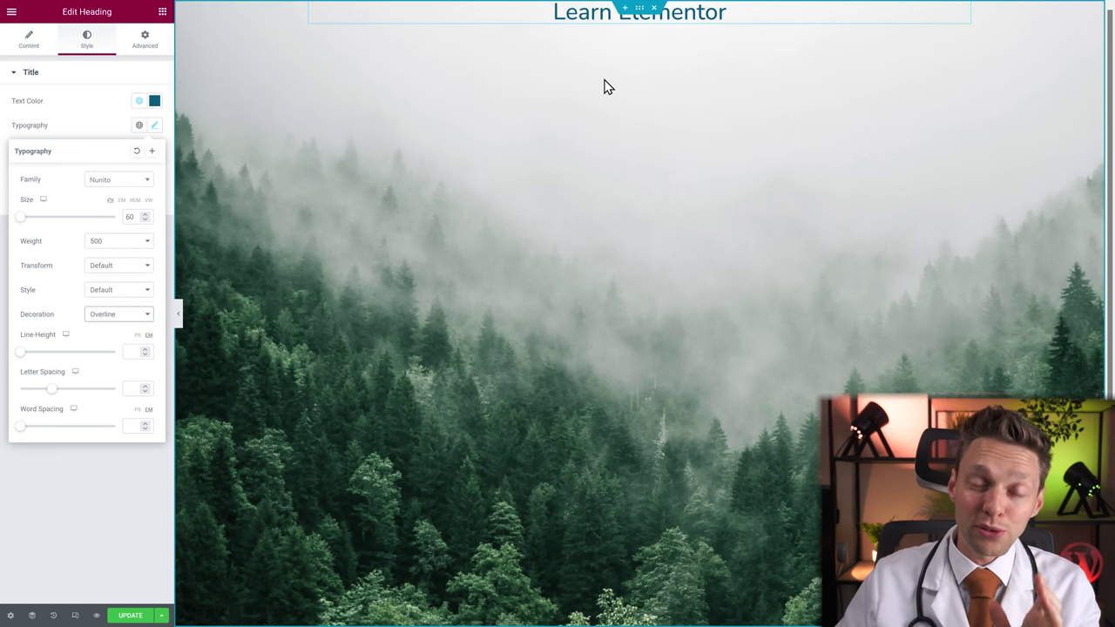
Unlink the heading's margin values and set only its top margin to 150
{"action": "left_click", "coordinate": [147, 45]}
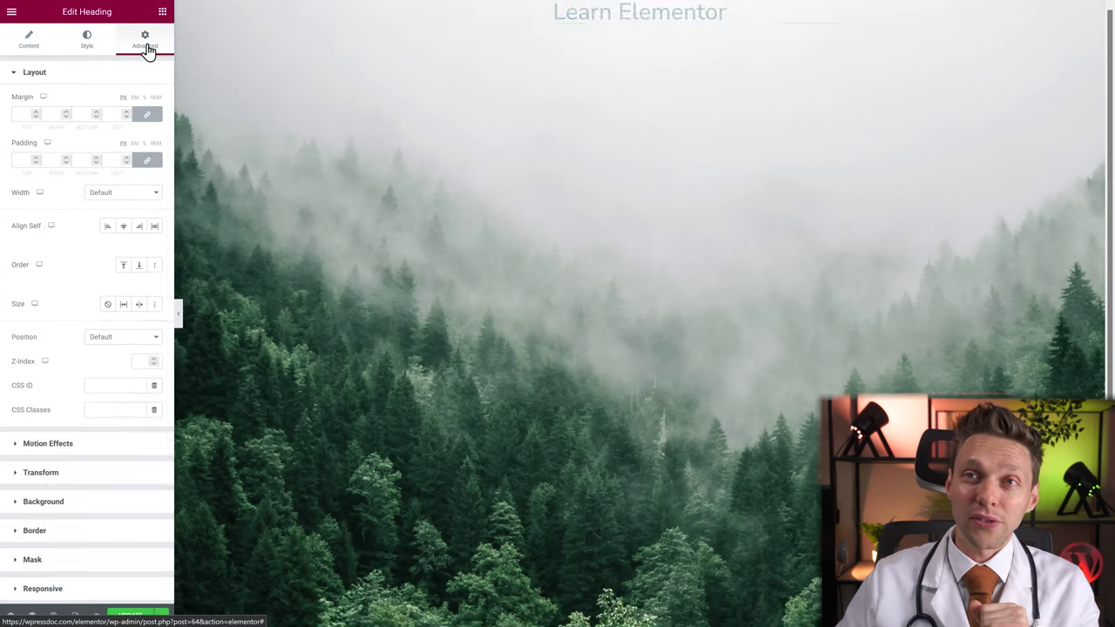
{"action": "left_click", "coordinate": [149, 122]}
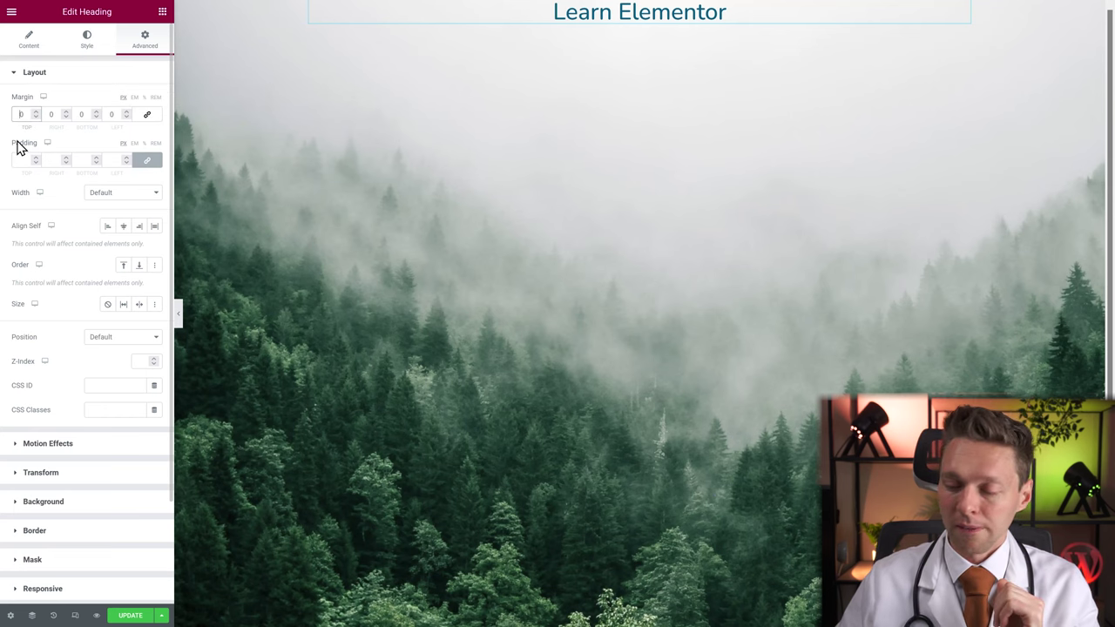
{"action": "type", "text": "150"}
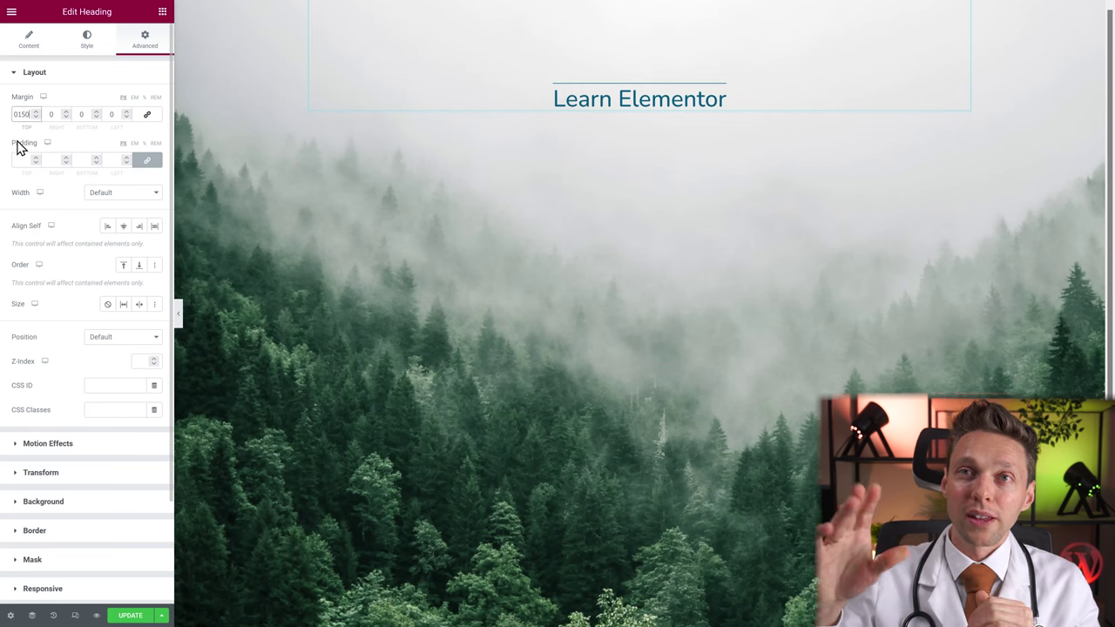
{"action": "left_click", "coordinate": [24, 141]}
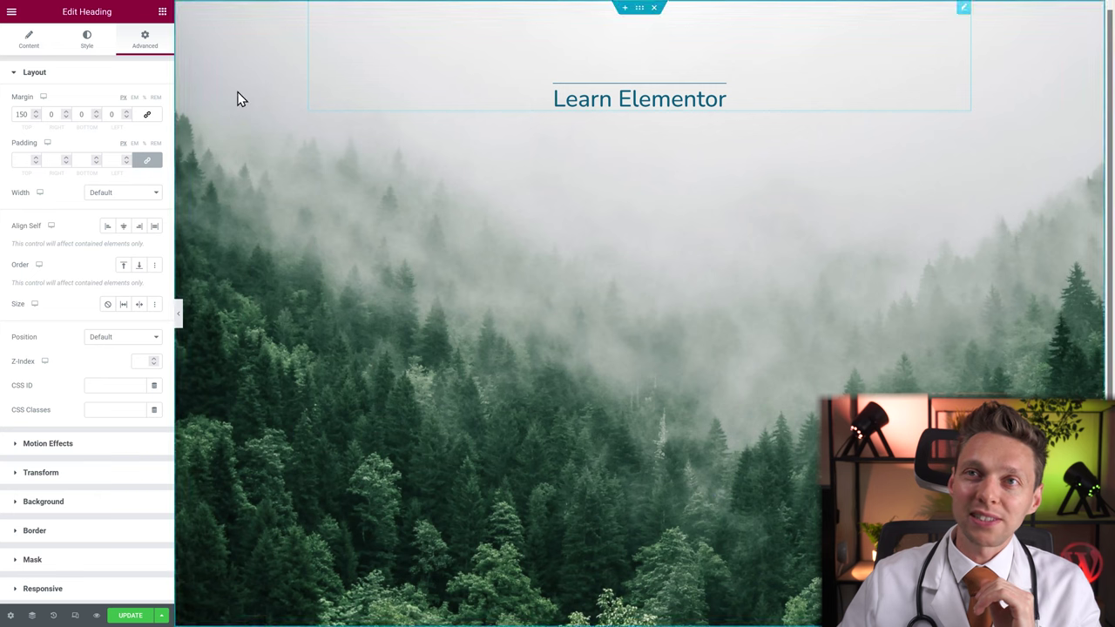
Try the Line Through and None decorations in the heading's typography and set the decoration back to Default
{"action": "left_click", "coordinate": [74, 51]}
{"action": "left_click", "coordinate": [154, 127]}
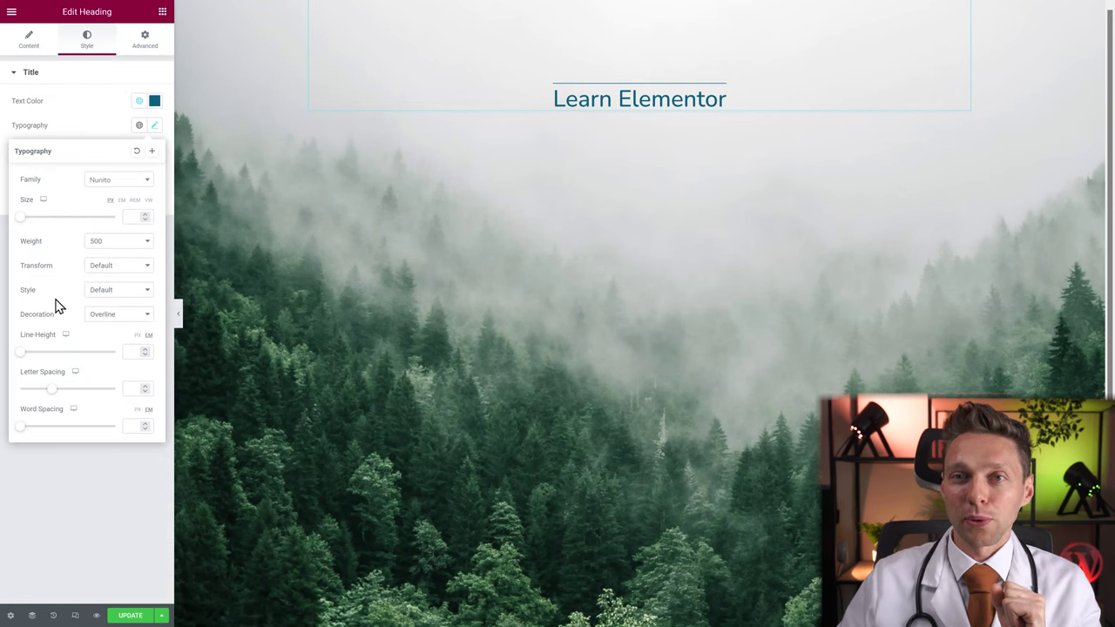
{"action": "left_click", "coordinate": [111, 315]}
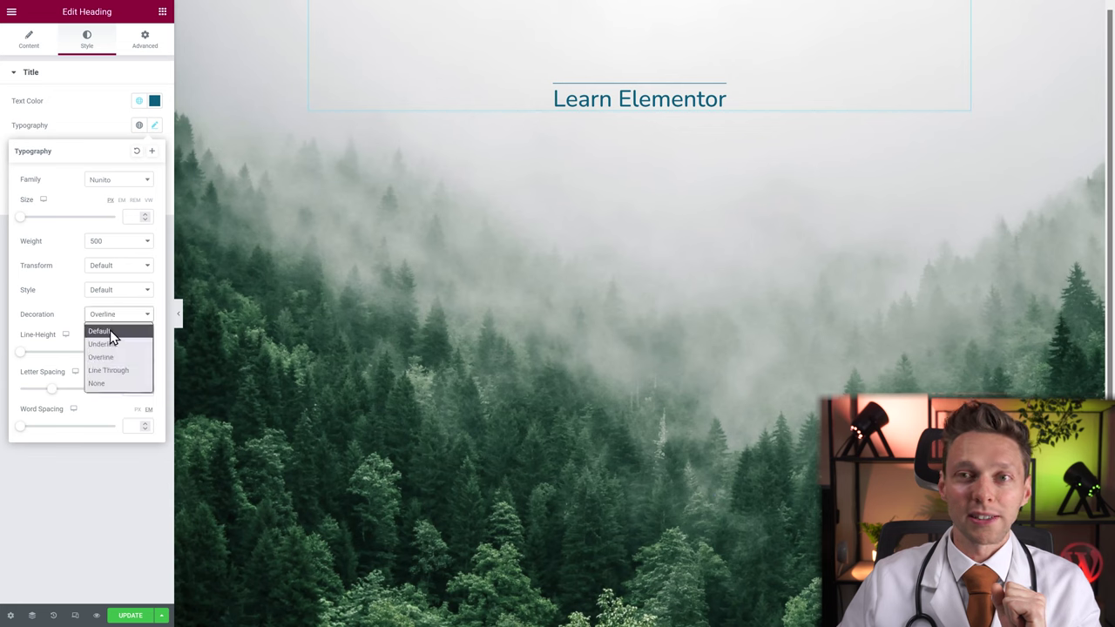
{"action": "left_click", "coordinate": [103, 368]}
{"action": "left_click", "coordinate": [106, 315]}
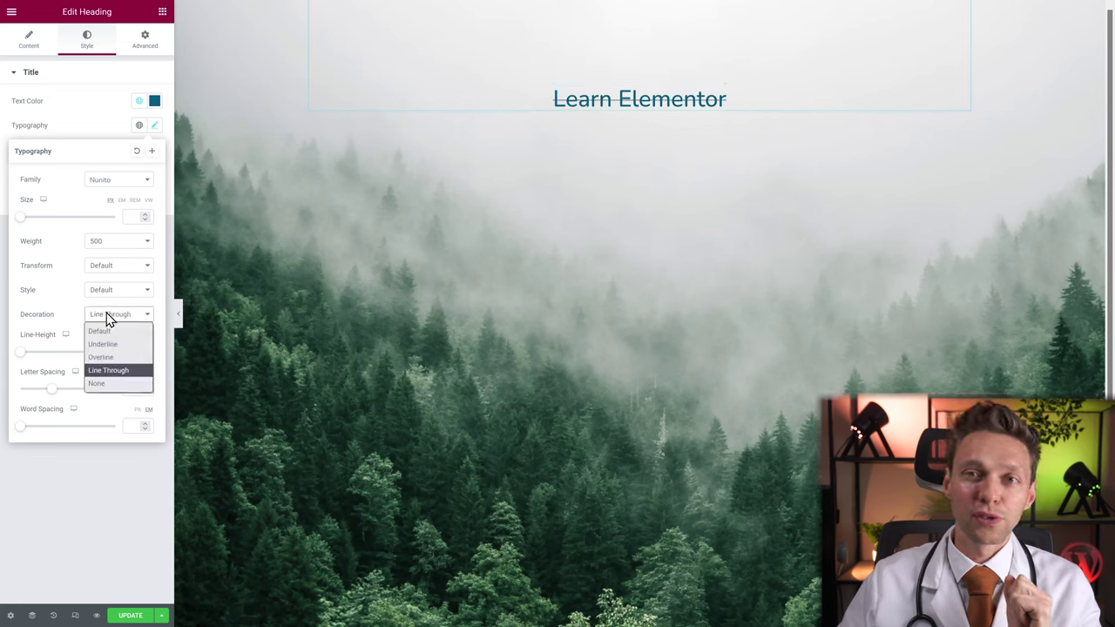
{"action": "left_click", "coordinate": [101, 384]}
{"action": "left_click", "coordinate": [106, 315]}
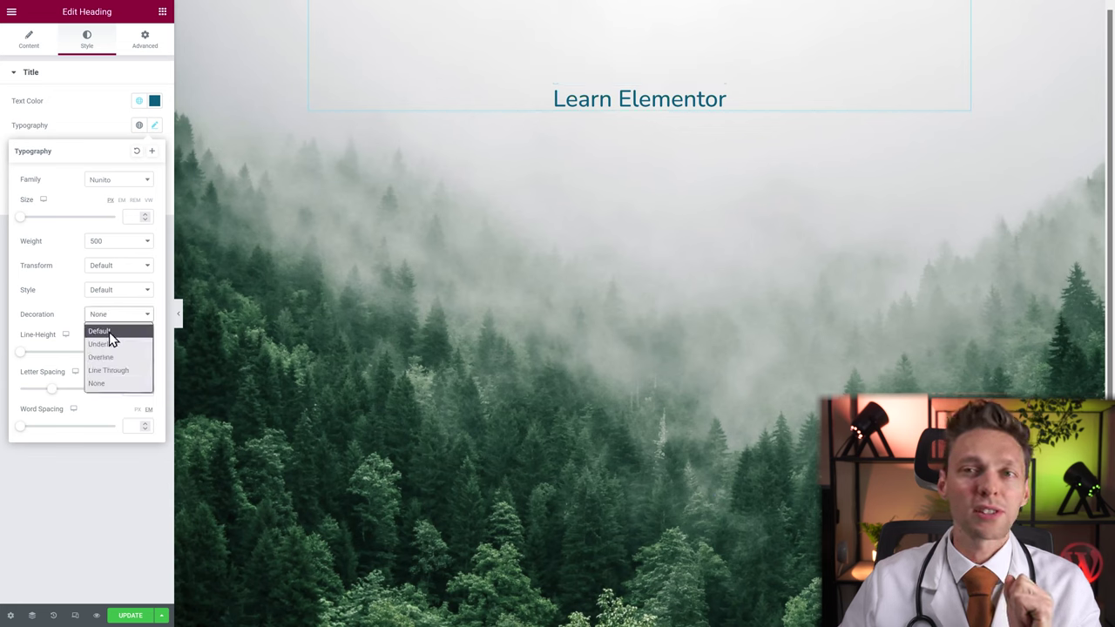
{"action": "left_click", "coordinate": [109, 332]}
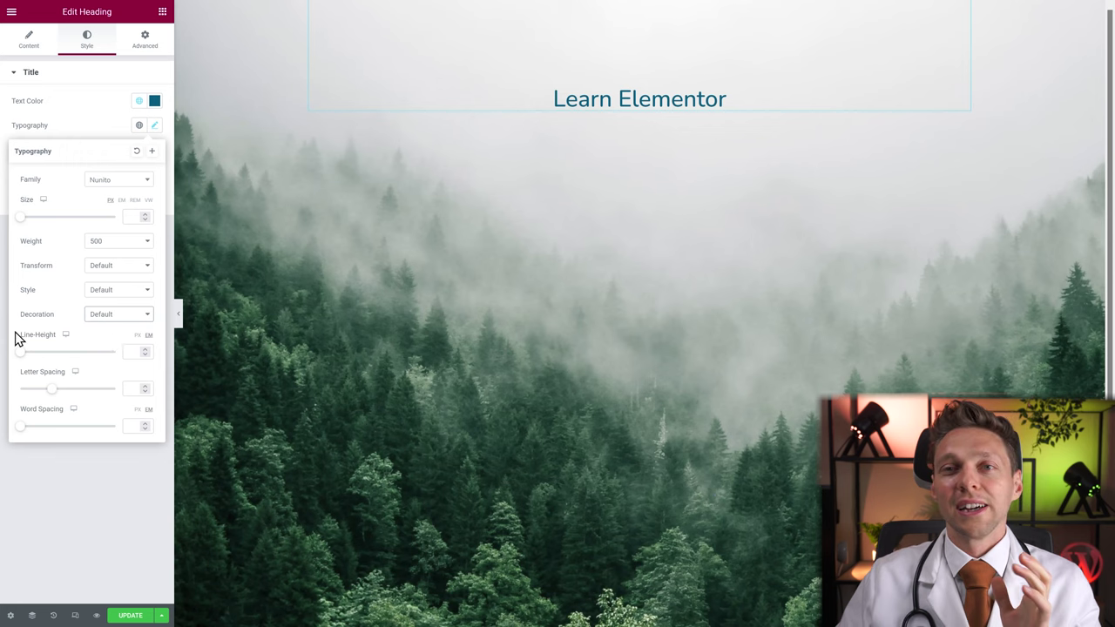
Add a second line reading "with the WPress Doctor" below "Learn Elementor" in the heading
{"action": "left_click", "coordinate": [723, 100]}
{"action": "key", "text": "Return"}
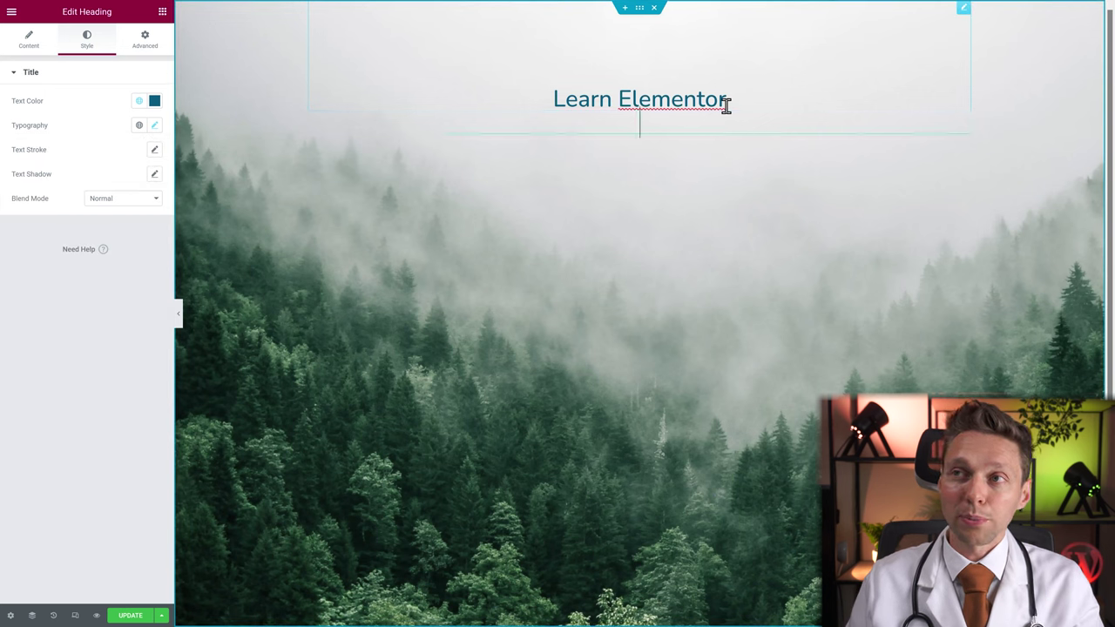
{"action": "type", "text": "wit"}
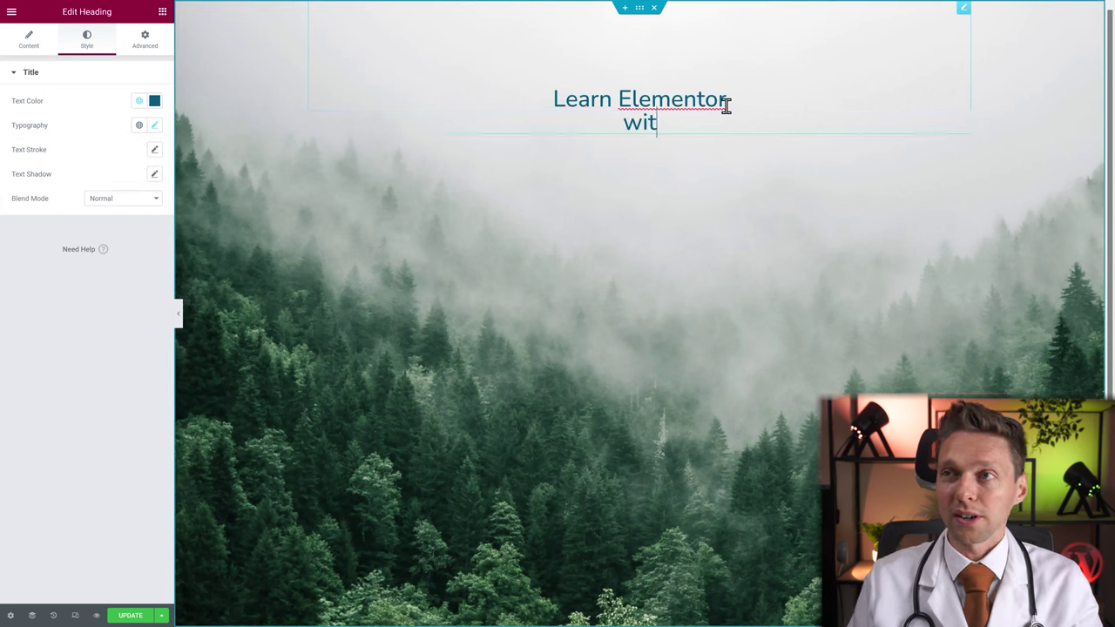
{"action": "type", "text": "h the WPress Doctor"}
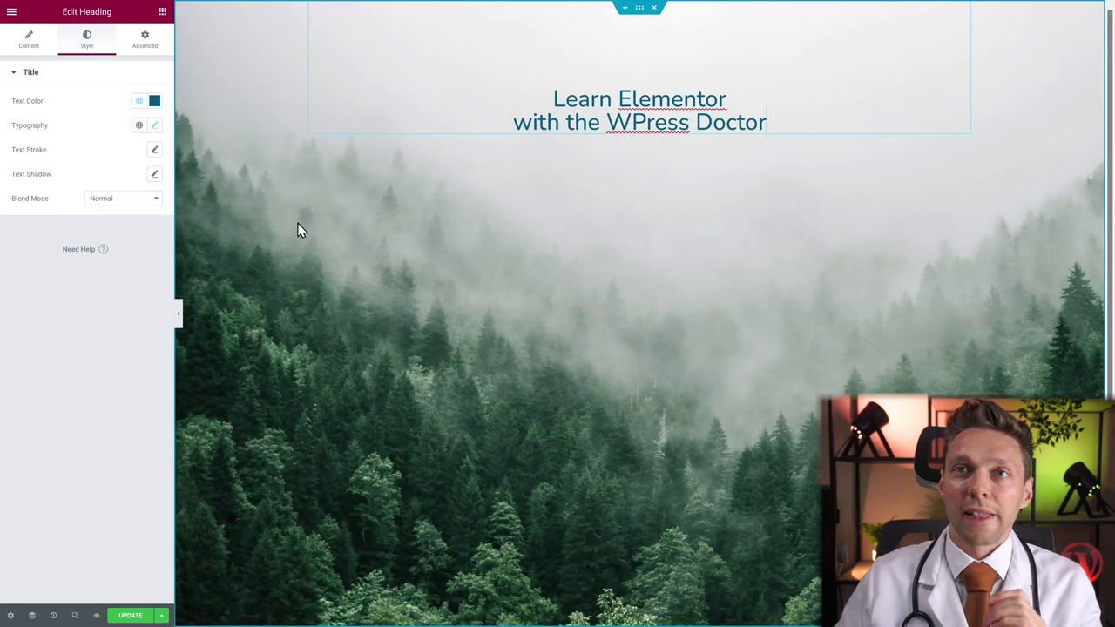
Set the heading's line height to 0.8 em, letter spacing to -2.5 and word spacing to 0.1 em
{"action": "left_click", "coordinate": [154, 127]}
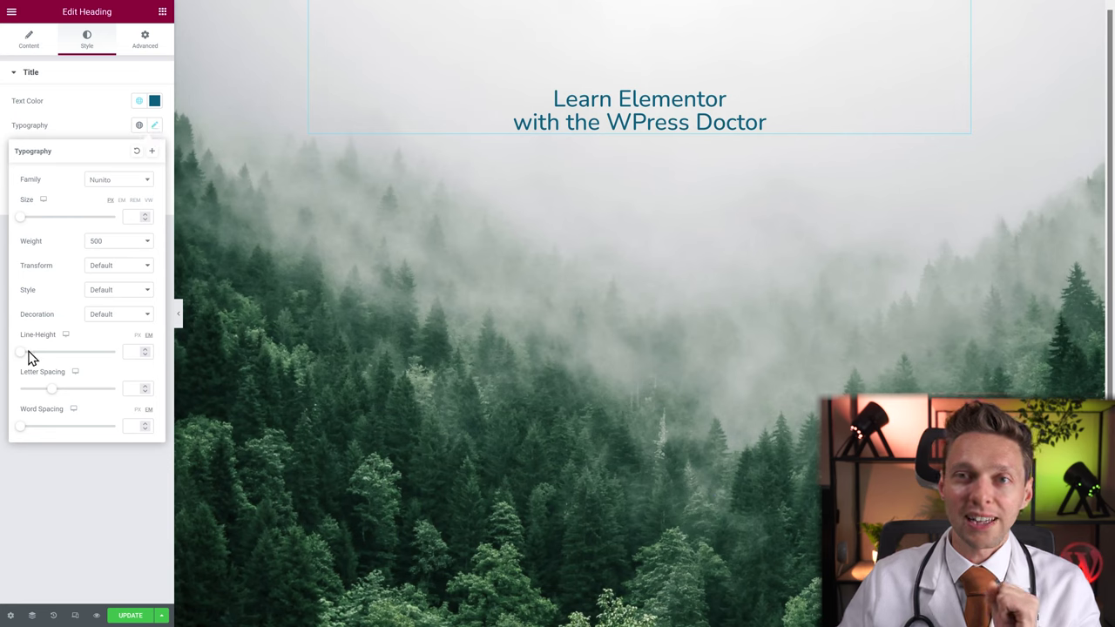
{"action": "mouse_move", "coordinate": [19, 354]}
{"action": "left_mouse_down"}
{"action": "mouse_move", "coordinate": [54, 359]}
{"action": "mouse_move", "coordinate": [27, 361]}
{"action": "left_mouse_up"}
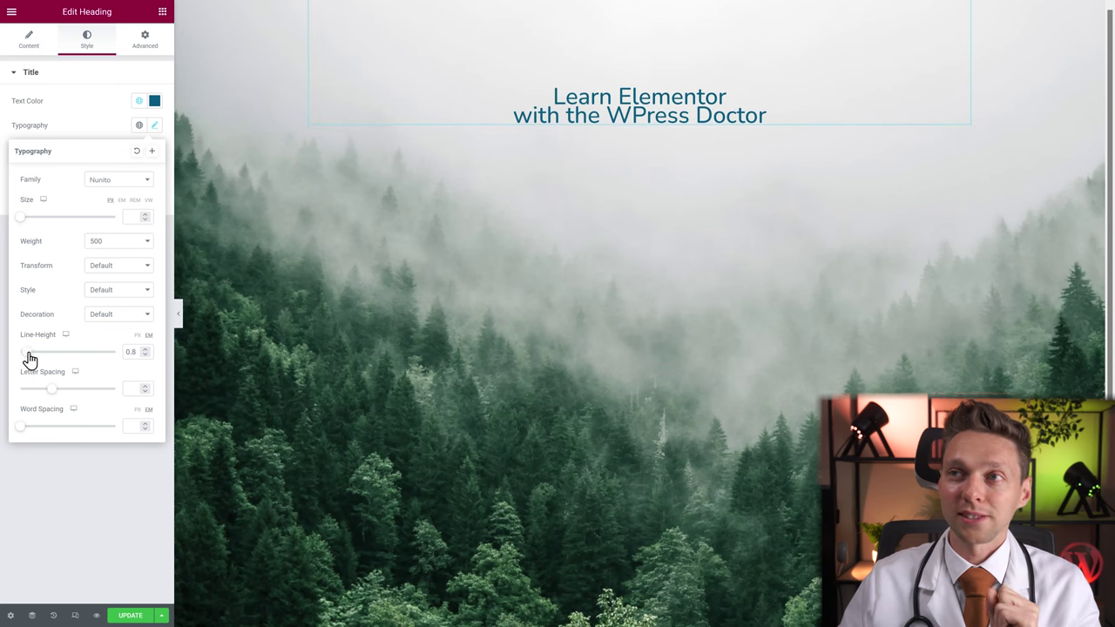
{"action": "mouse_move", "coordinate": [54, 397]}
{"action": "left_mouse_down"}
{"action": "mouse_move", "coordinate": [20, 394]}
{"action": "mouse_move", "coordinate": [72, 398]}
{"action": "mouse_move", "coordinate": [38, 399]}
{"action": "left_mouse_up"}
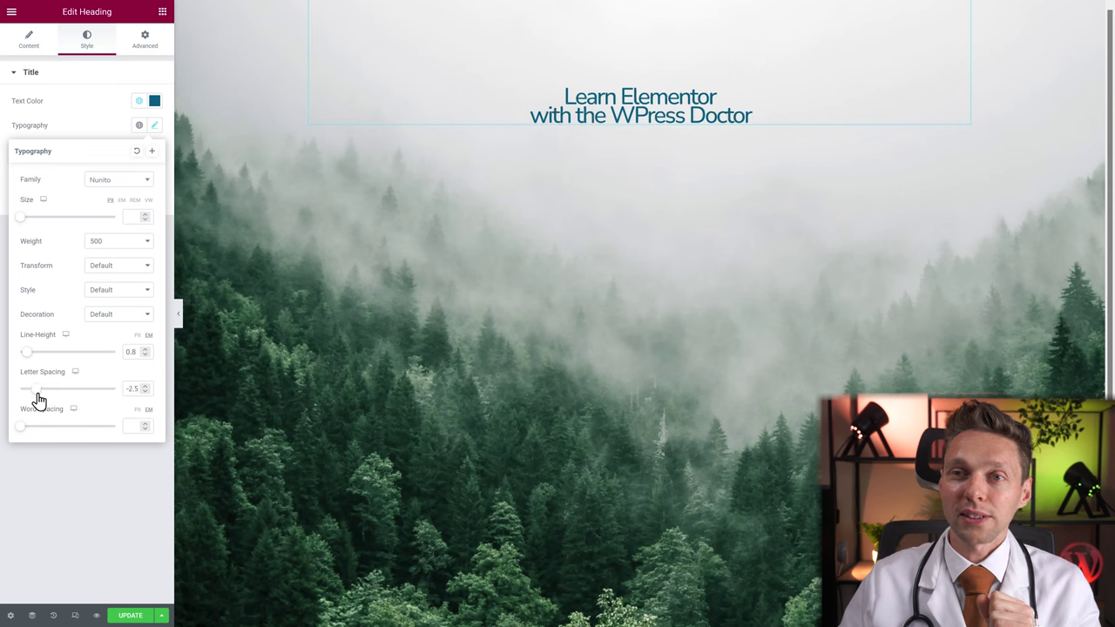
{"action": "mouse_move", "coordinate": [20, 435]}
{"action": "left_mouse_down"}
{"action": "mouse_move", "coordinate": [74, 436]}
{"action": "mouse_move", "coordinate": [18, 426]}
{"action": "left_mouse_up"}
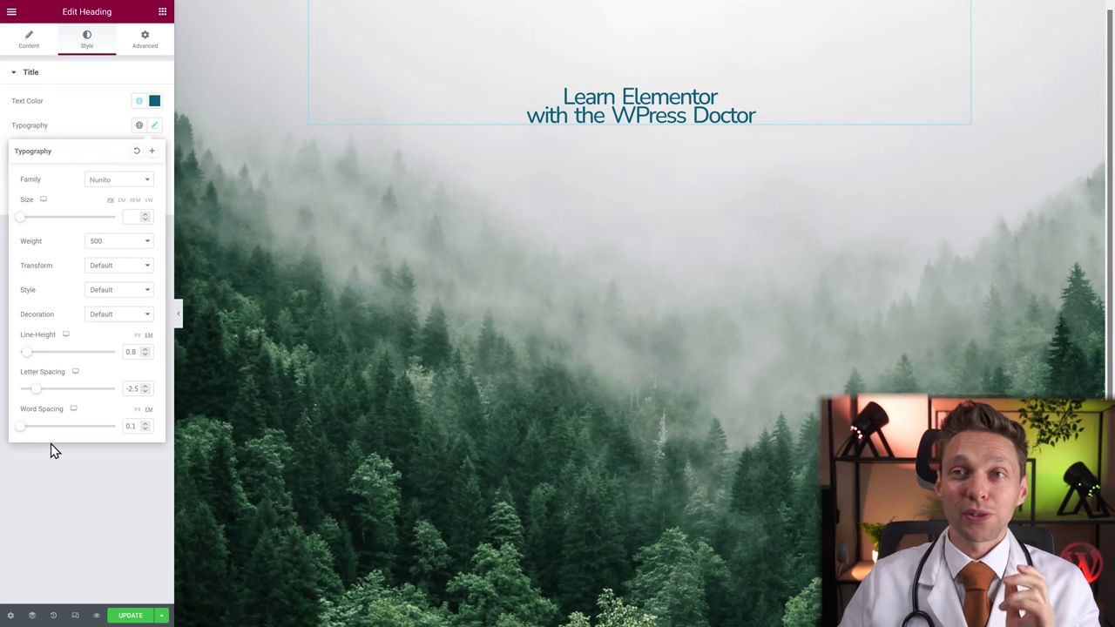
Save the heading's typography as a global font named "H1 settings" and open the list of global fonts
{"action": "left_click", "coordinate": [152, 157]}
{"action": "left_click_drag", "start_coordinate": [557, 315], "coordinate": [467, 319]}
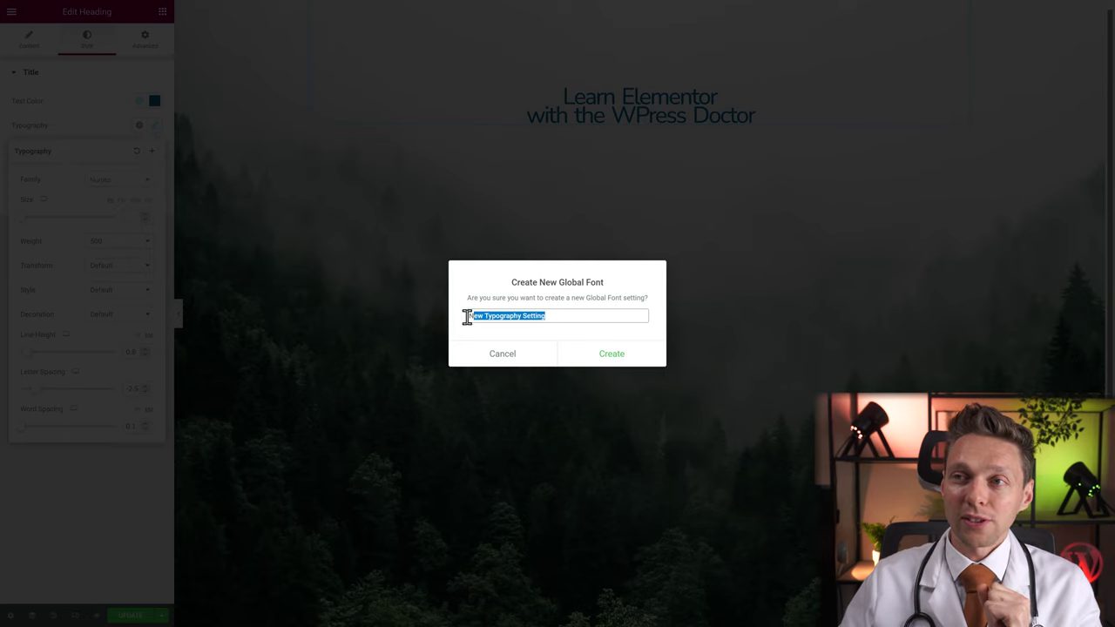
{"action": "type", "text": "H1 settings"}
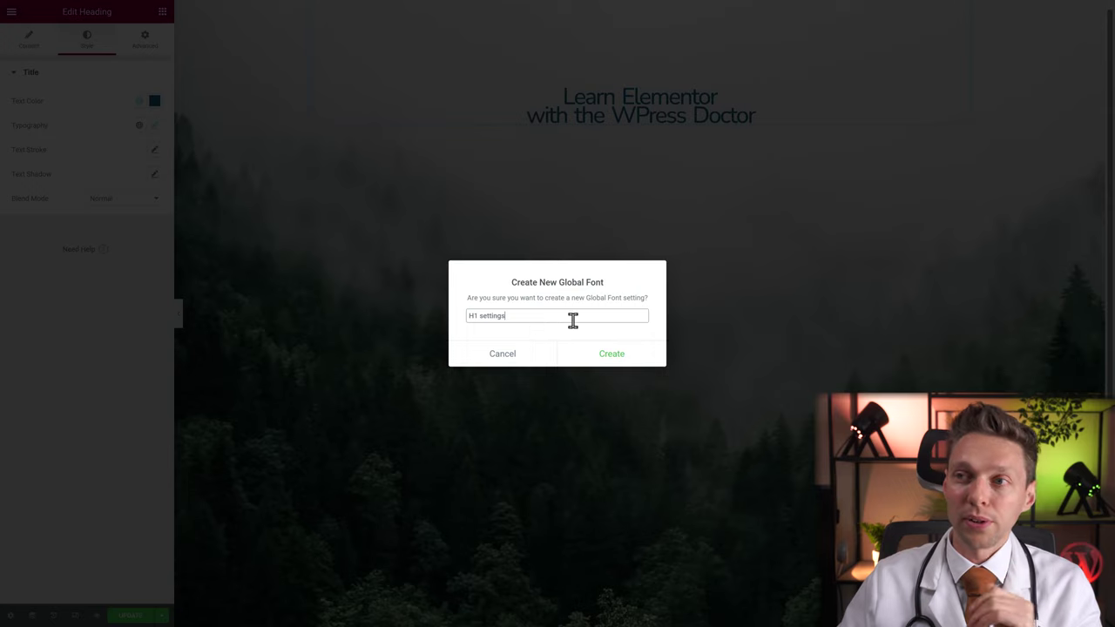
{"action": "left_click", "coordinate": [612, 360]}
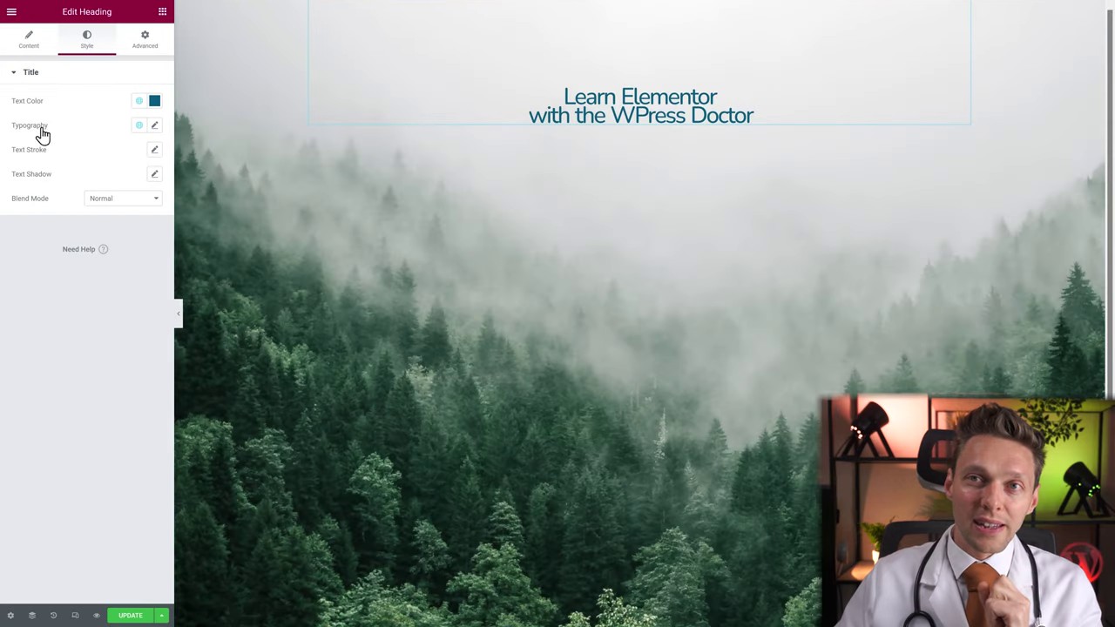
{"action": "left_click", "coordinate": [139, 128]}
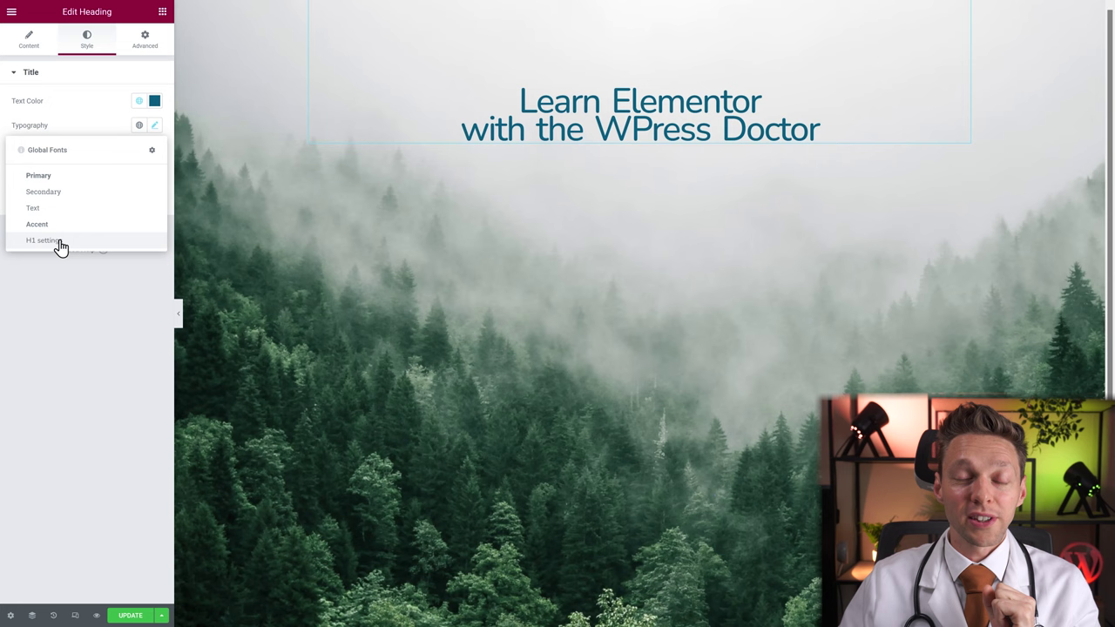
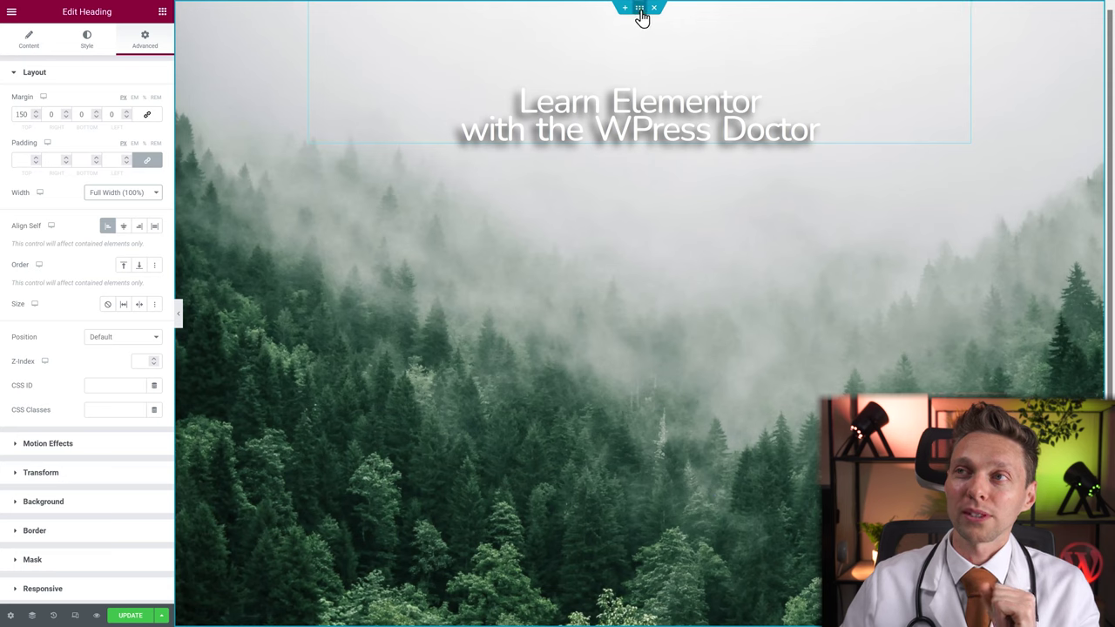
Set the forest-background container's content width to Full Width and select the heading inside it
{"action": "left_click", "coordinate": [640, 11]}
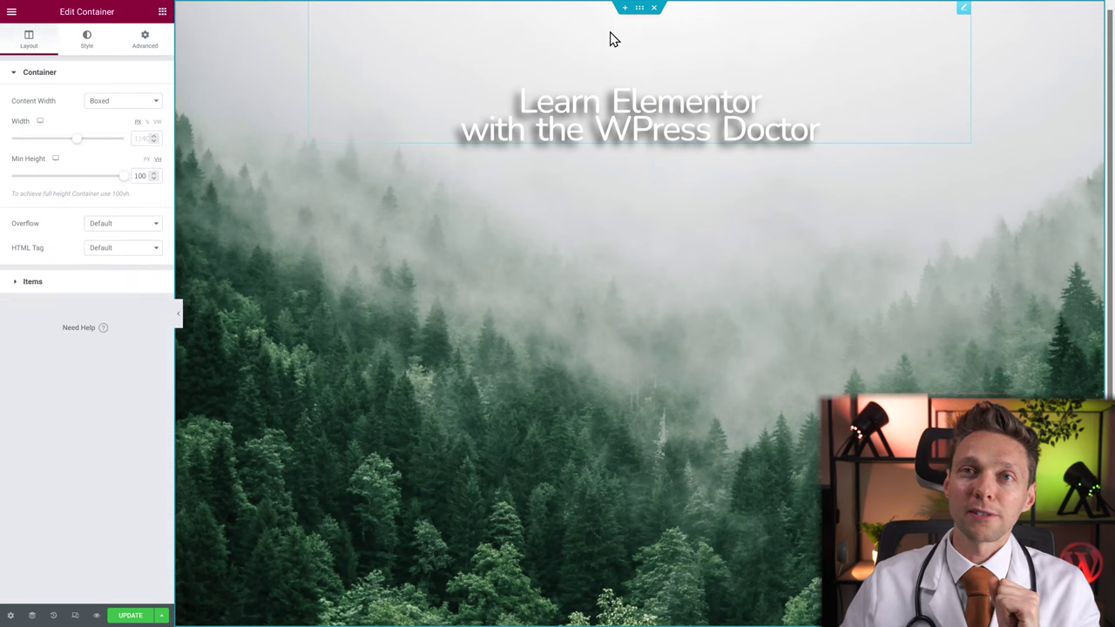
{"action": "left_click", "coordinate": [101, 102]}
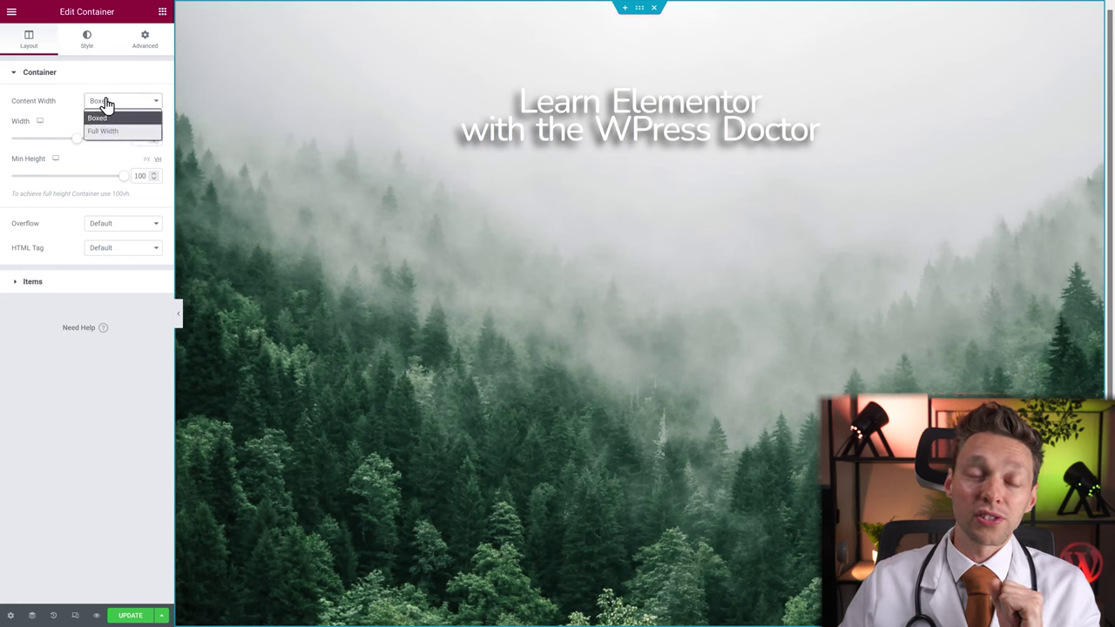
{"action": "left_click", "coordinate": [108, 132]}
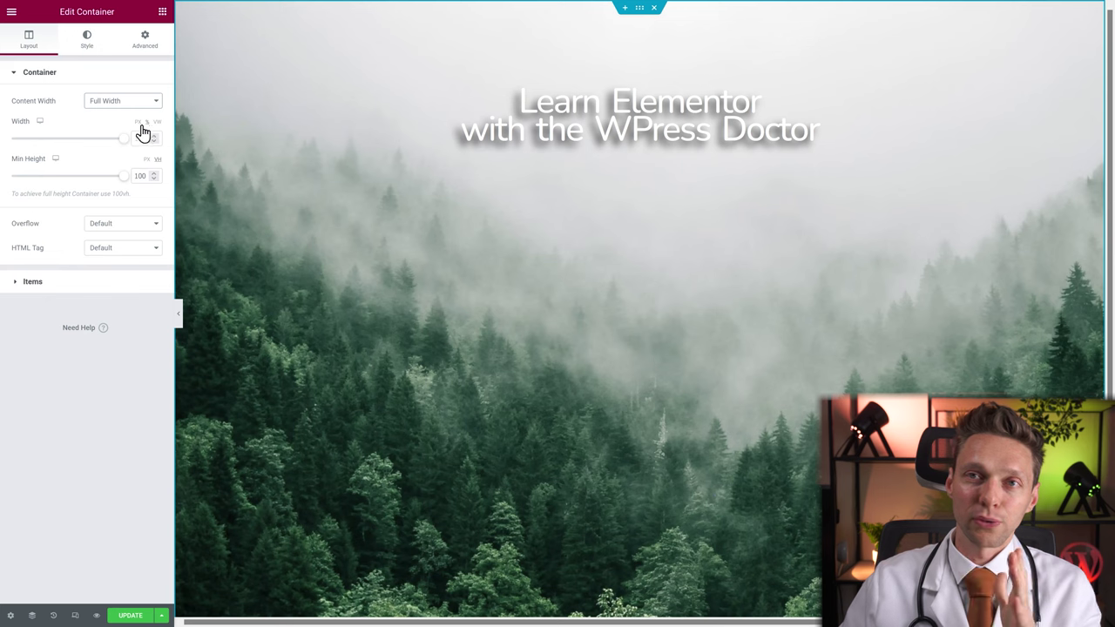
{"action": "left_click", "coordinate": [615, 103]}
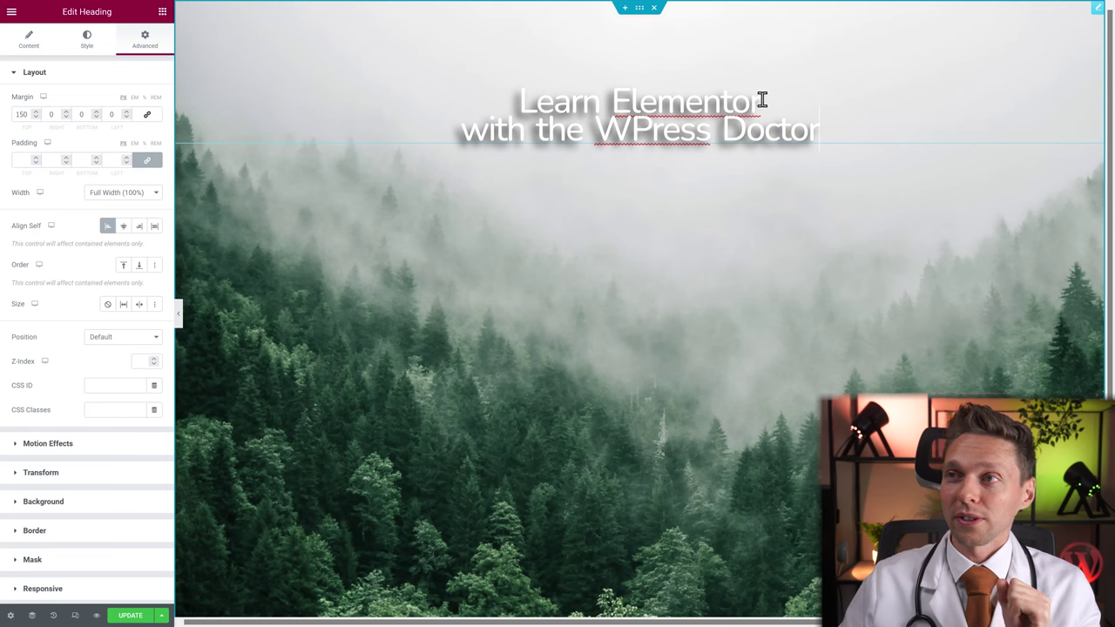
Extend the heading text with ". I want more width on my screen"
{"action": "type", "text": ". I want m"}
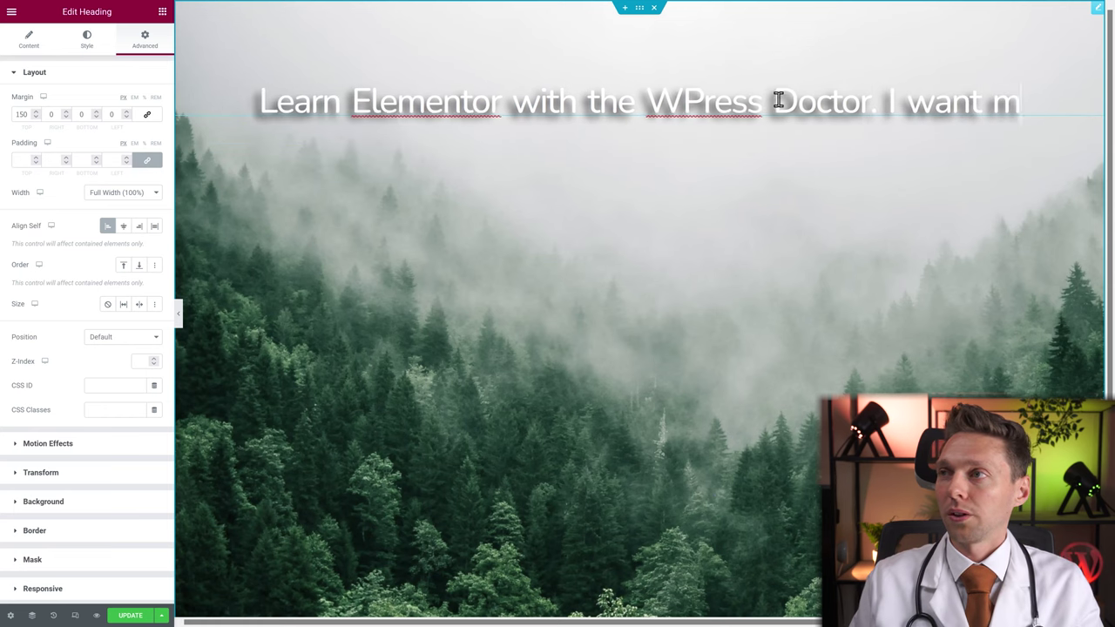
{"action": "type", "text": "ore width on my"}
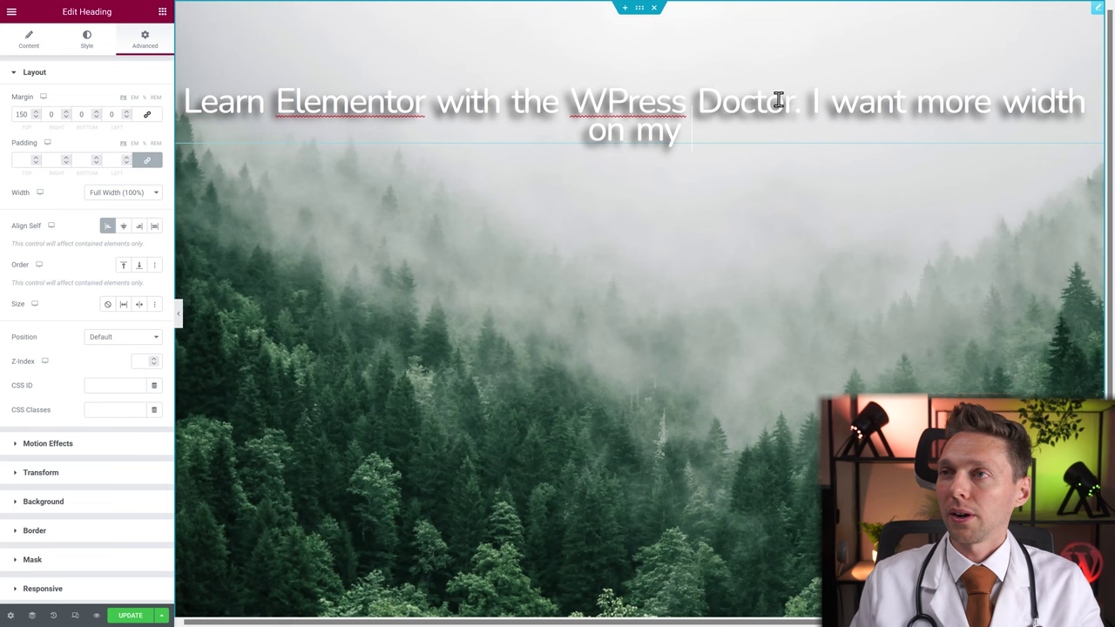
{"action": "type", "text": " screen"}
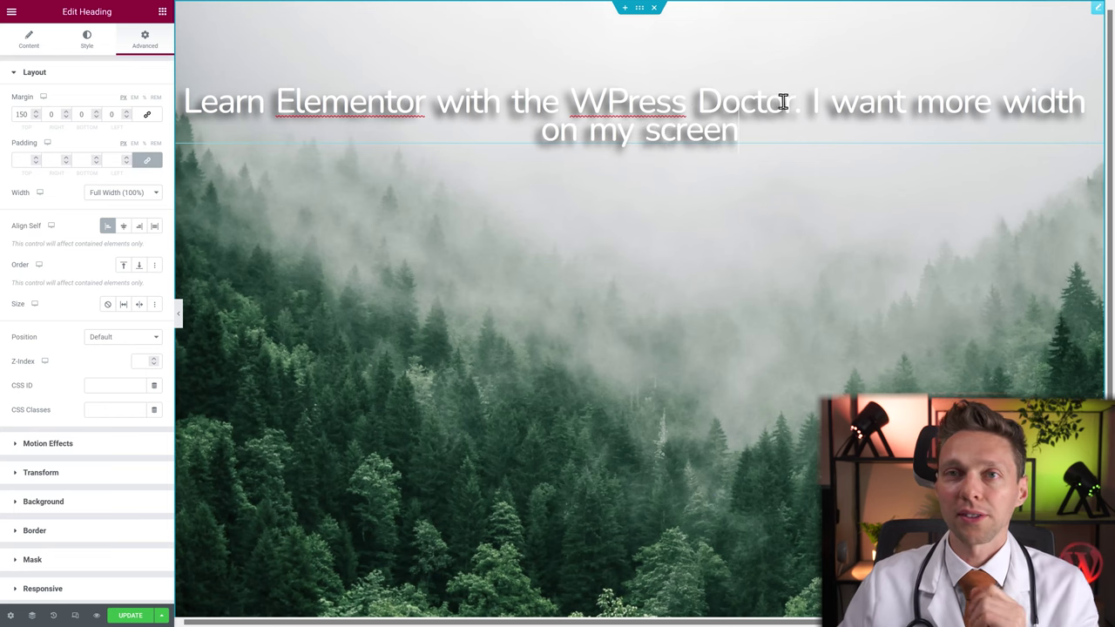
Try a custom width of 40% for the heading, aligned to the container's flex end
{"action": "left_click", "coordinate": [123, 193]}
{"action": "left_click", "coordinate": [131, 210]}
{"action": "left_click", "coordinate": [122, 194]}
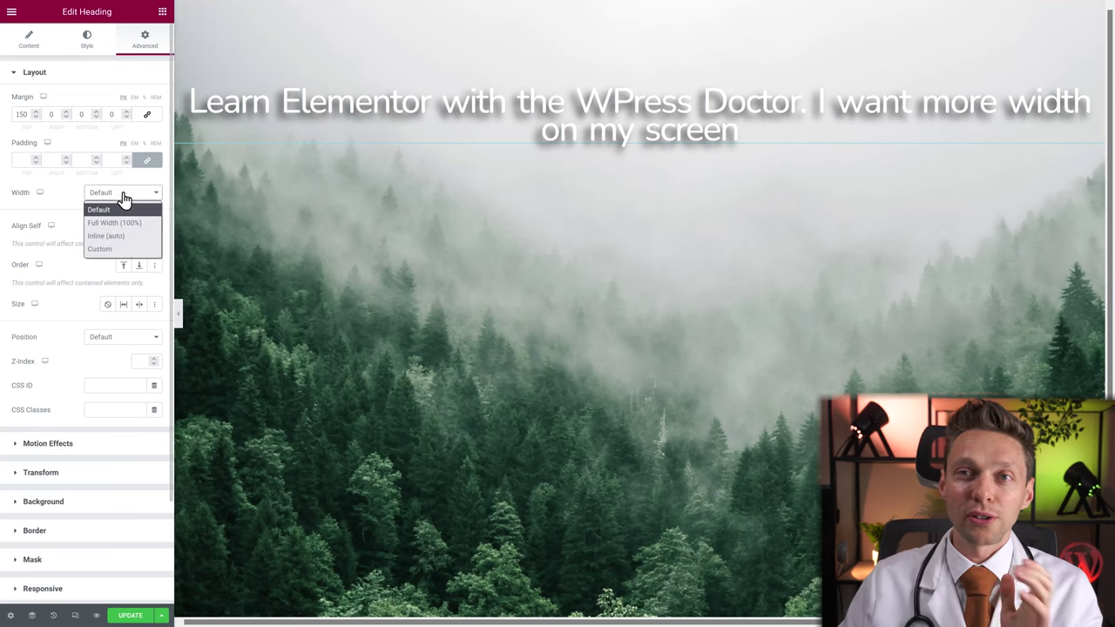
{"action": "left_click", "coordinate": [107, 250]}
{"action": "mouse_move", "coordinate": [51, 237]}
{"action": "left_mouse_down"}
{"action": "mouse_move", "coordinate": [122, 242]}
{"action": "mouse_move", "coordinate": [63, 232]}
{"action": "left_mouse_up"}
{"action": "left_click", "coordinate": [139, 263]}
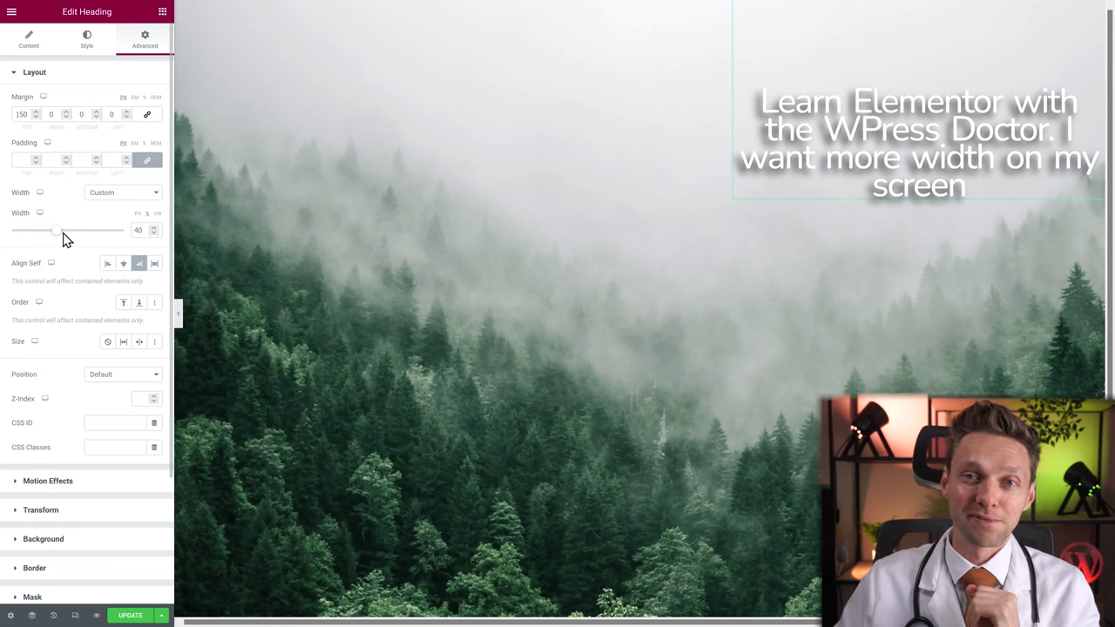
Reset the heading's width to Default and set the forest-background container's content width to Boxed
{"action": "left_click", "coordinate": [104, 194]}
{"action": "left_click", "coordinate": [100, 210]}
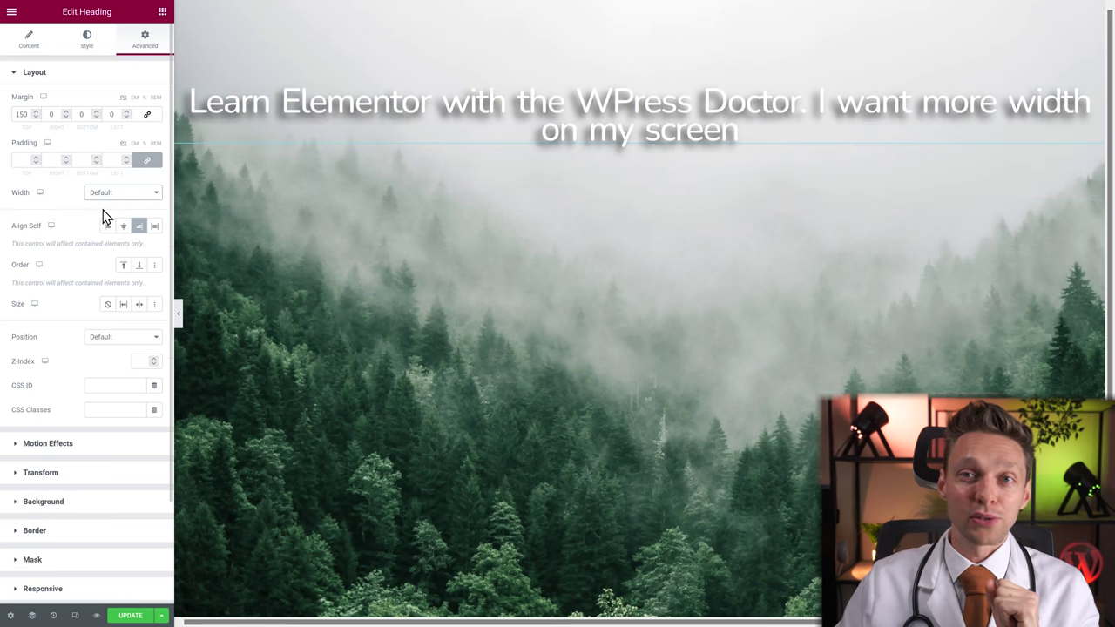
{"action": "left_click", "coordinate": [639, 12]}
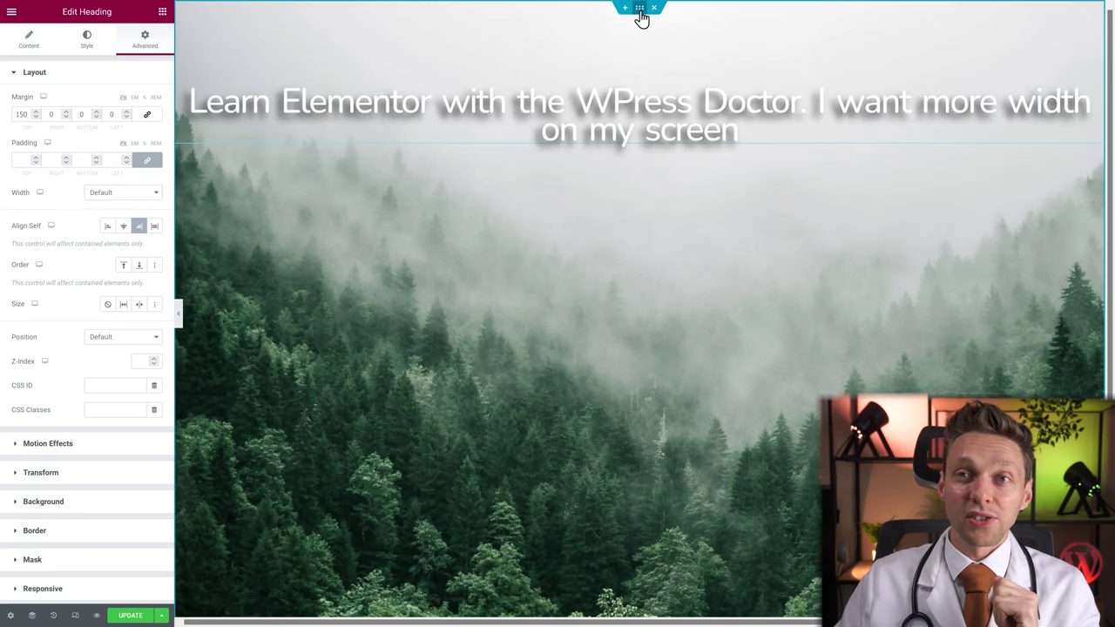
{"action": "left_click", "coordinate": [120, 101]}
{"action": "left_click", "coordinate": [116, 110]}
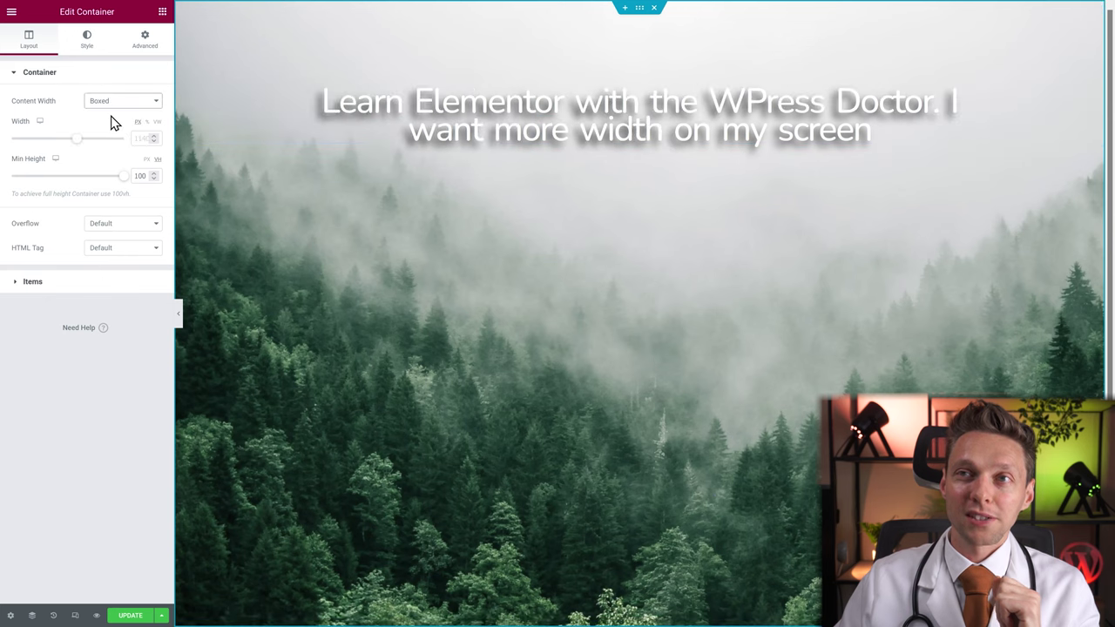
Trim the heading back to "Learn Elementor with the WPress Doctor", compare its Flex Start, centre and Flex End self-alignments, and clear the alignment
{"action": "left_click", "coordinate": [691, 103]}
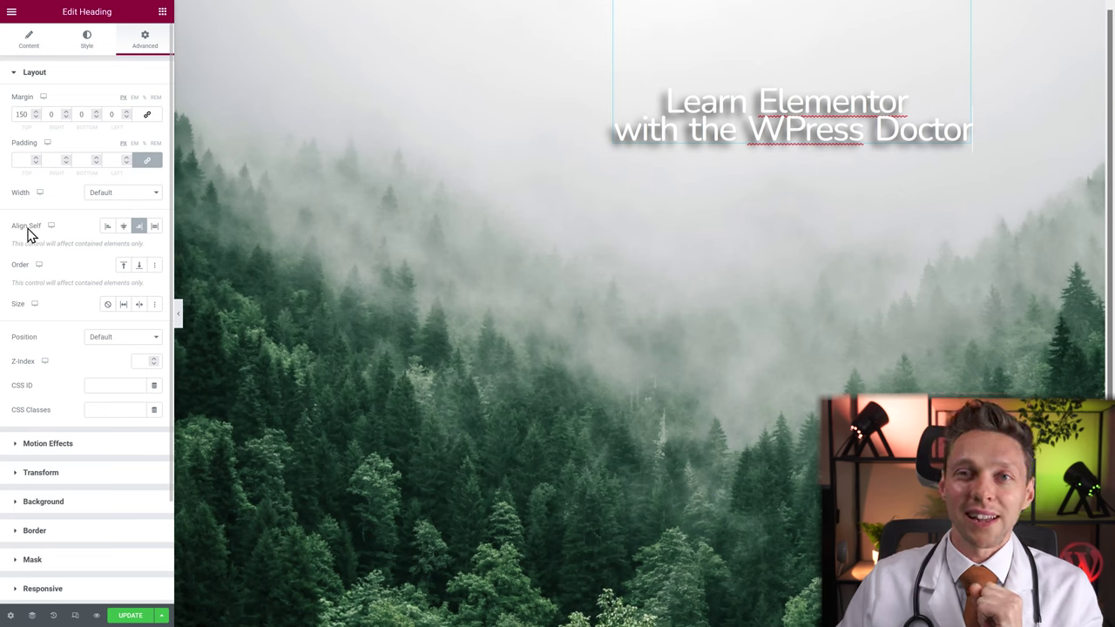
{"action": "left_click", "coordinate": [108, 228]}
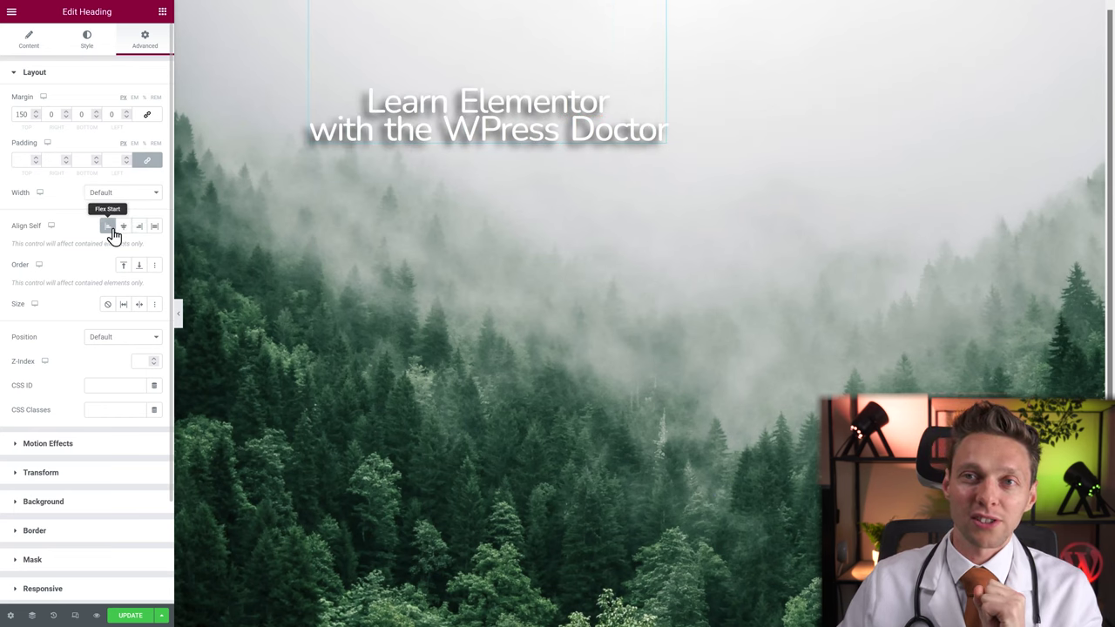
{"action": "left_click", "coordinate": [126, 231]}
{"action": "left_click", "coordinate": [136, 231]}
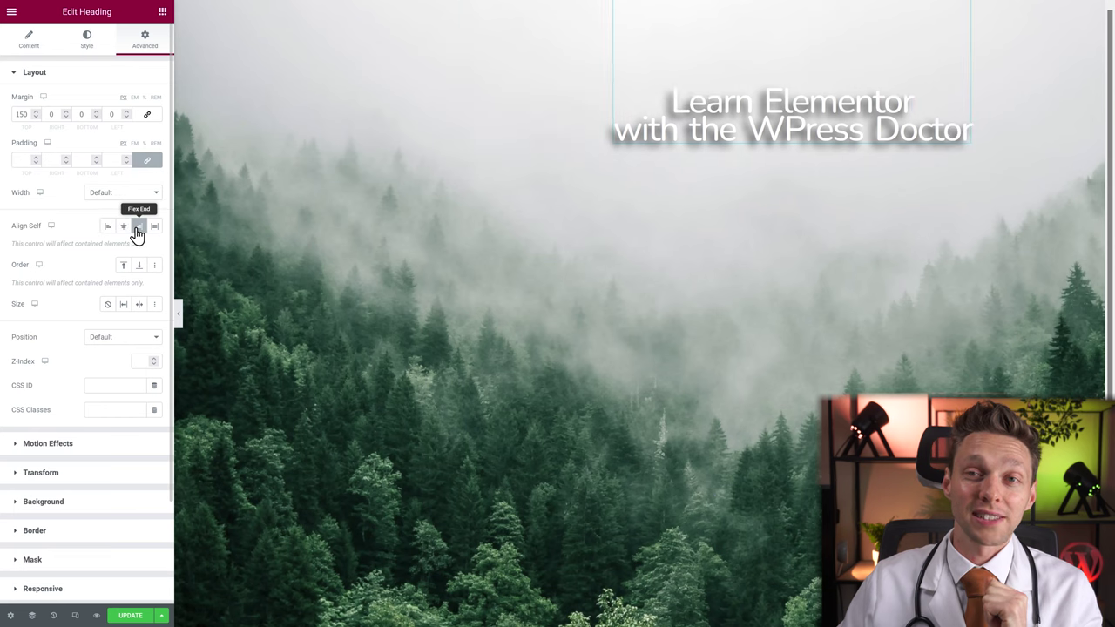
{"action": "left_click", "coordinate": [124, 231]}
{"action": "left_click", "coordinate": [123, 231]}
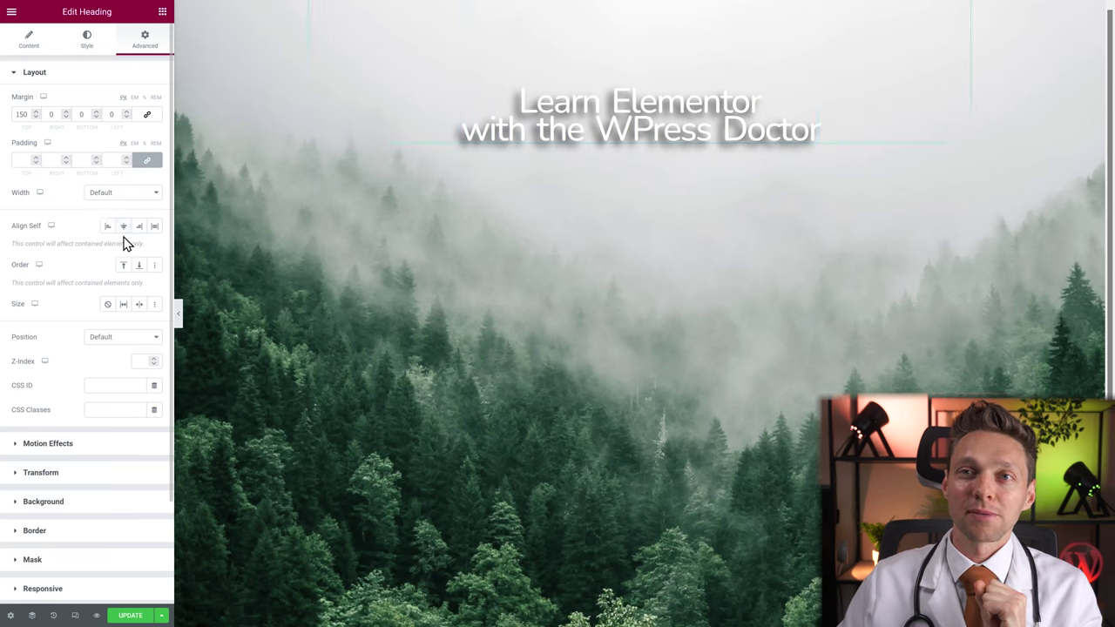
{"action": "left_click", "coordinate": [124, 232]}
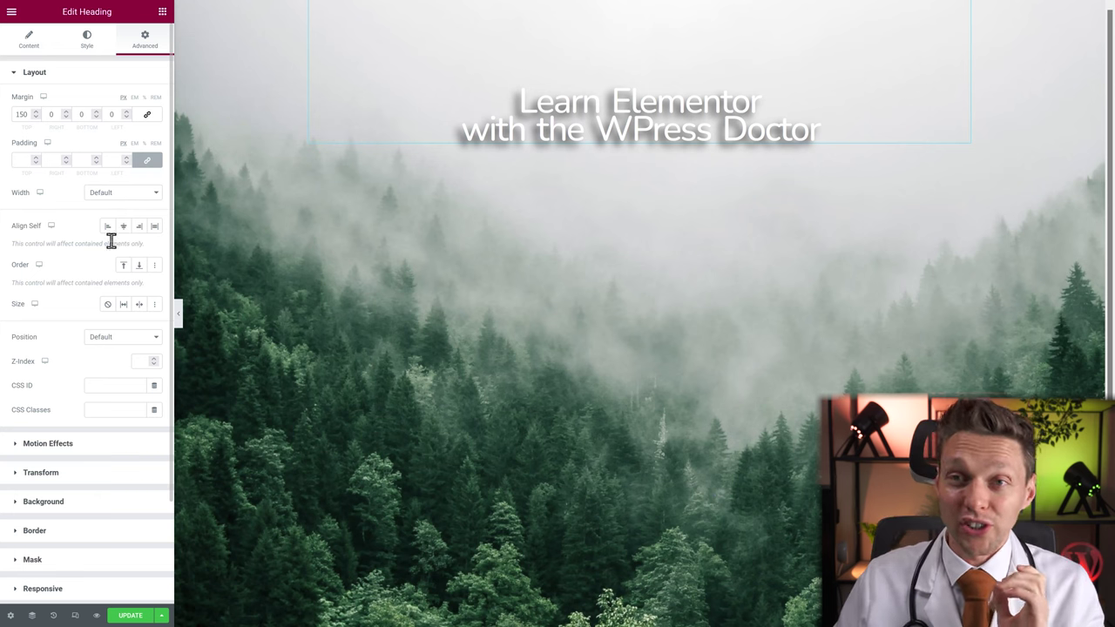
{"action": "left_click", "coordinate": [125, 234]}
{"action": "left_click", "coordinate": [124, 239]}
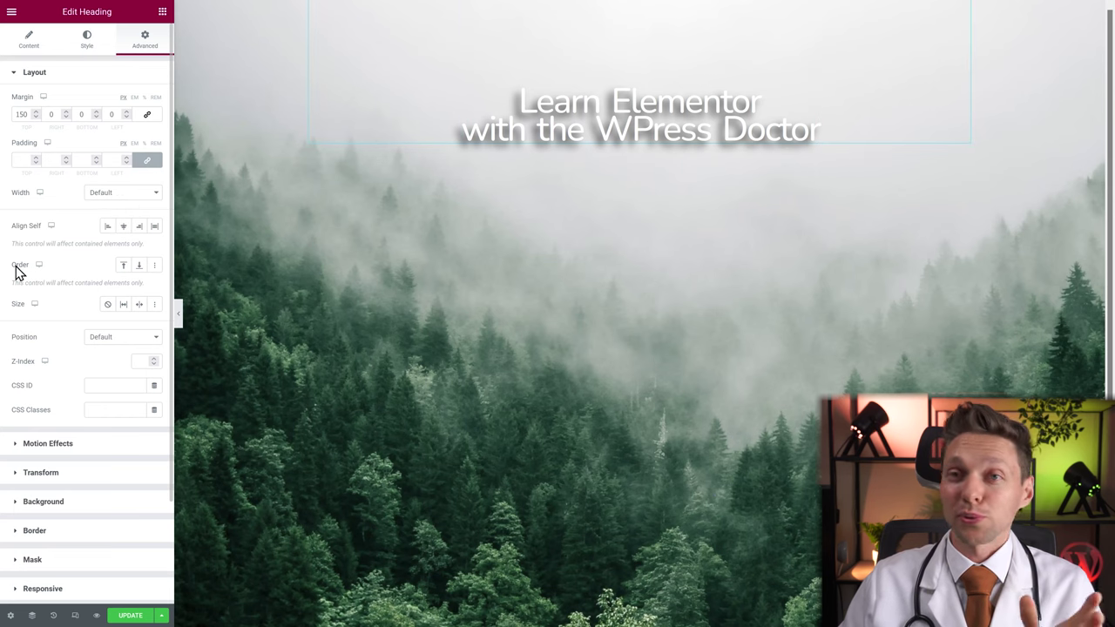
{"action": "left_click", "coordinate": [162, 13]}
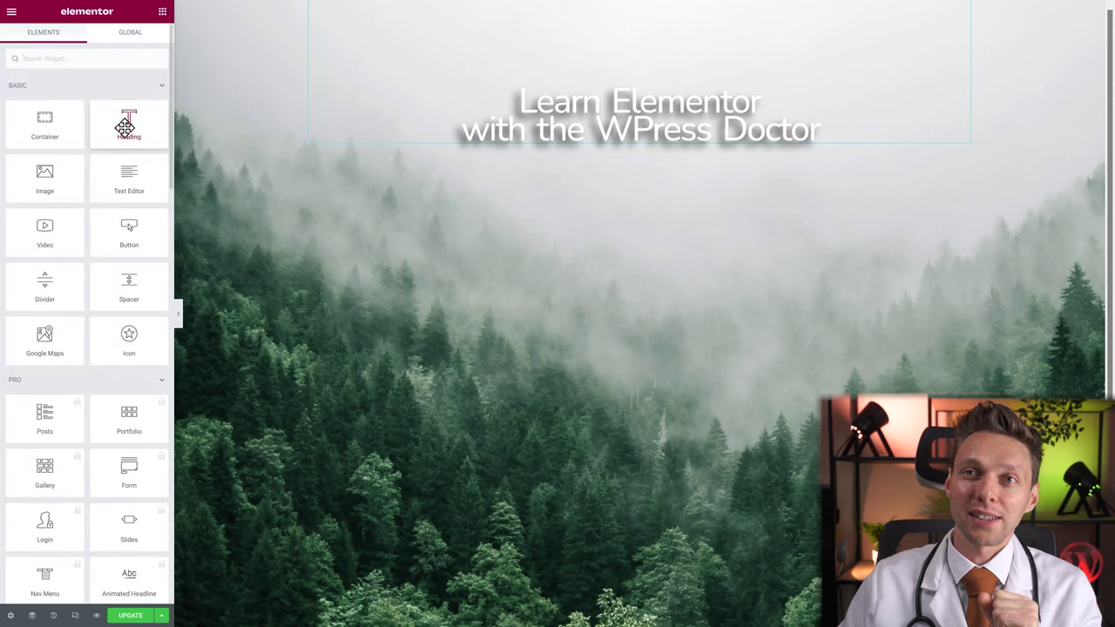
{"action": "left_click_drag", "start_coordinate": [129, 120], "coordinate": [610, 115]}
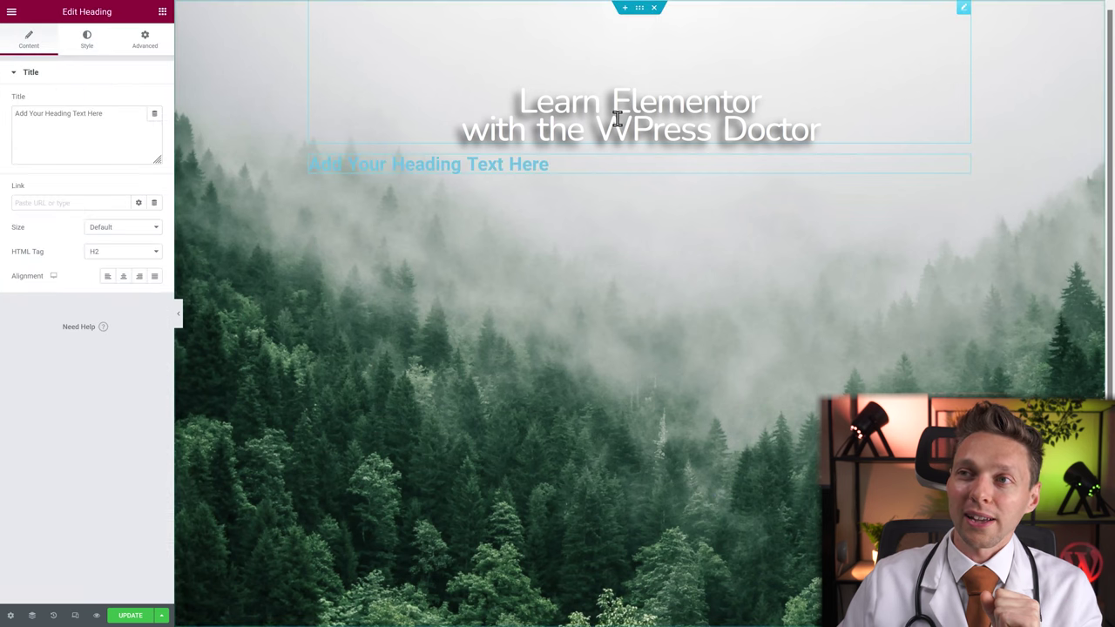
{"action": "right_click", "coordinate": [900, 167]}
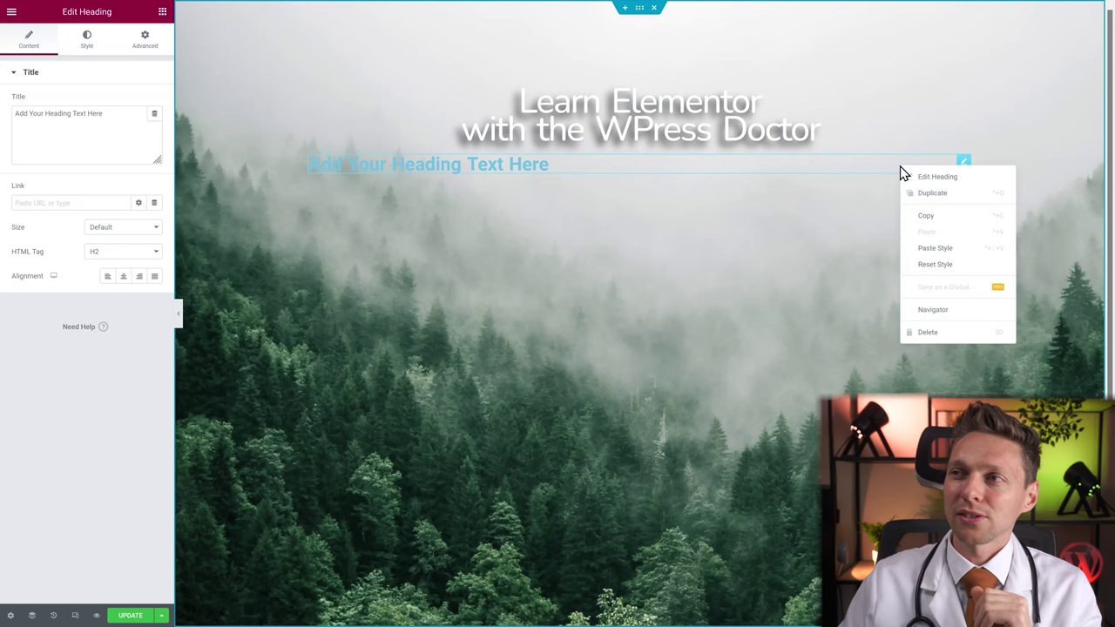
{"action": "left_click", "coordinate": [933, 334]}
Duplicate the "Learn Elementor with the WPress Doctor" heading and select the copy below it
{"action": "right_click", "coordinate": [705, 113]}
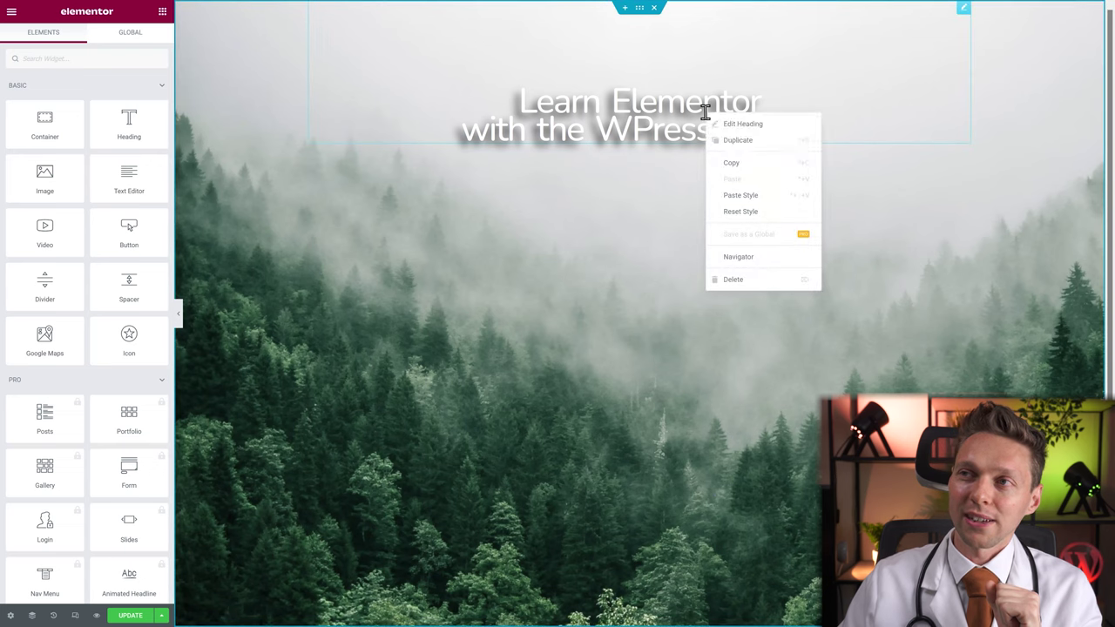
{"action": "left_click", "coordinate": [737, 141]}
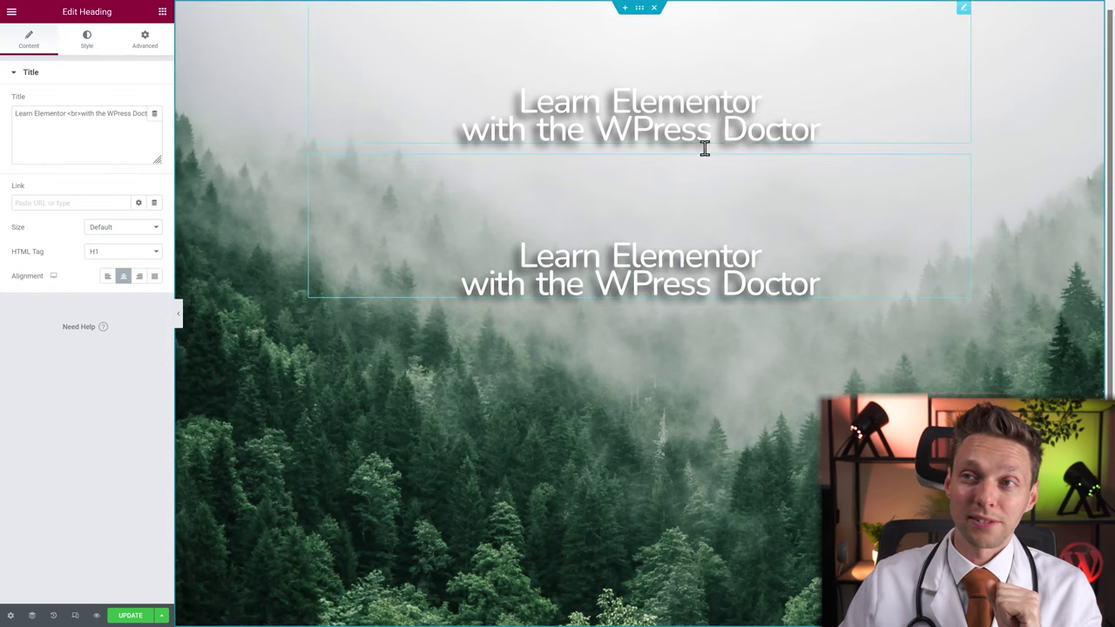
{"action": "left_click", "coordinate": [548, 261]}
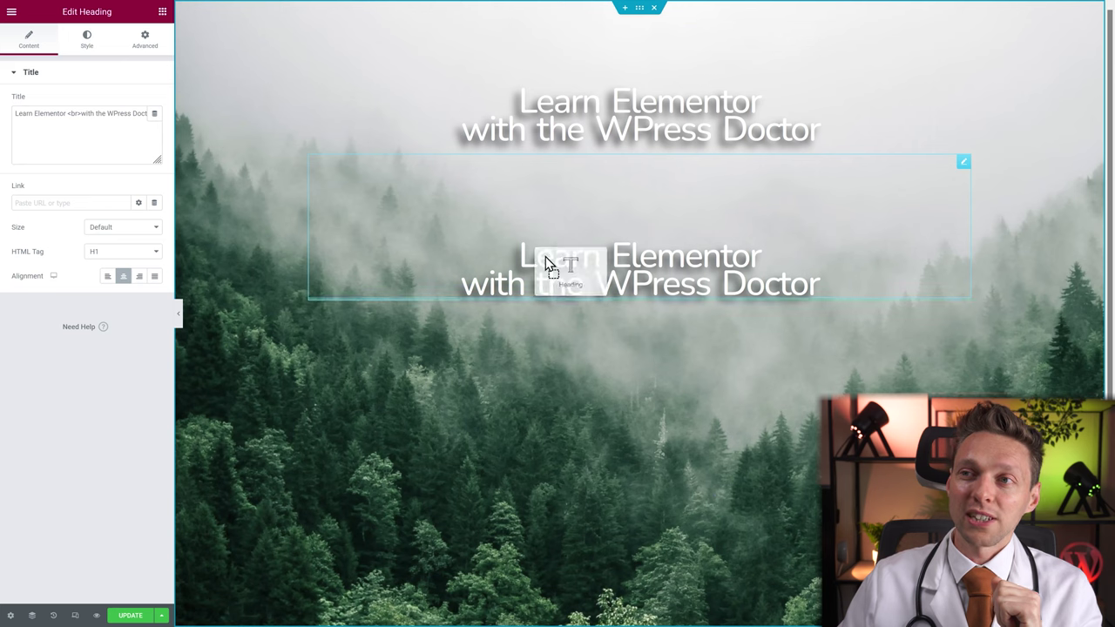
Shorten the duplicated heading's title to "with the WPress Doctor" by removing the first line and its line break
{"action": "left_click", "coordinate": [16, 115]}
{"action": "key", "text": "Delete"}
{"action": "key", "text": "Delete"}
{"action": "key", "text": "Delete"}
{"action": "key", "text": "Delete"}
{"action": "key", "text": "Delete"}
{"action": "key", "text": "Delete"}
{"action": "key", "text": "Delete"}
{"action": "key", "text": "Delete"}
{"action": "key", "text": "Delete"}
{"action": "key", "text": "Delete"}
{"action": "key", "text": "Delete"}
{"action": "key", "text": "Delete"}
{"action": "key", "text": "Delete"}
{"action": "key", "text": "Delete"}
{"action": "key", "text": "Delete"}
{"action": "key", "text": "Delete"}
{"action": "key", "text": "Delete"}
{"action": "key", "text": "Delete"}
{"action": "key", "text": "Delete"}
{"action": "key", "text": "Delete"}
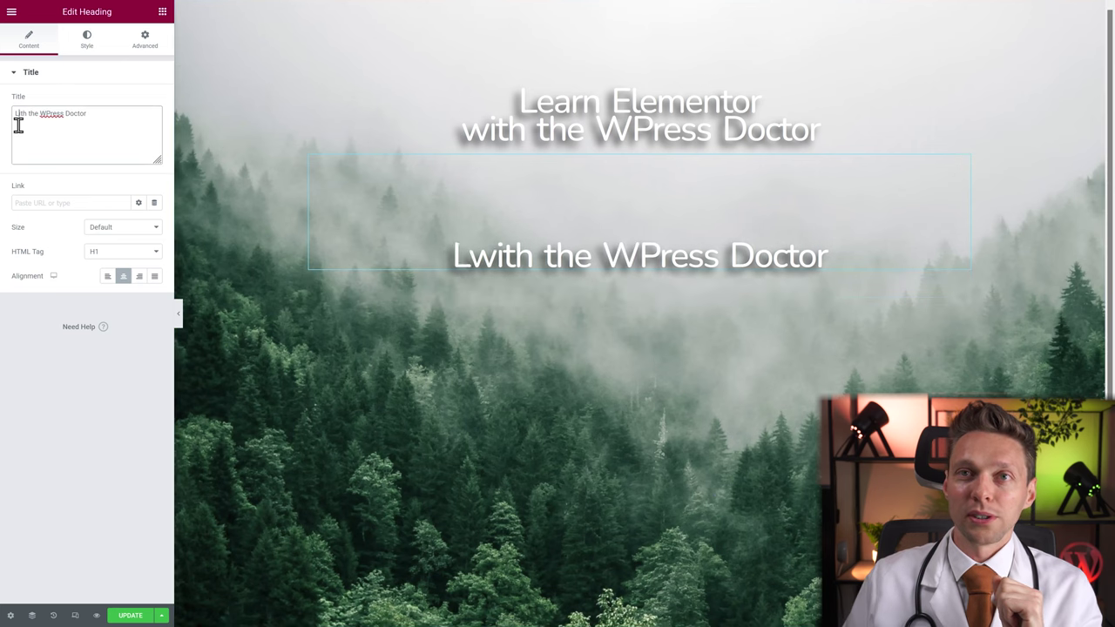
{"action": "key", "text": "BackSpace"}
{"action": "type", "text": "w"}
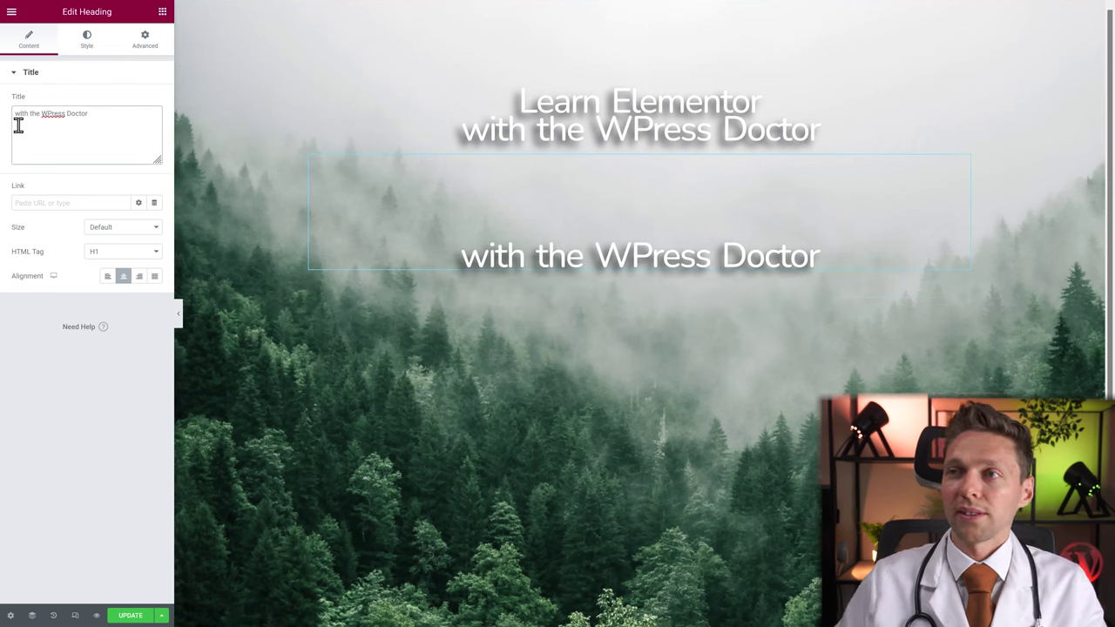
Change the duplicated heading's HTML tag and reduce its font size to 37 px
{"action": "left_click", "coordinate": [92, 252]}
{"action": "left_click", "coordinate": [104, 283]}
{"action": "left_click", "coordinate": [87, 40]}
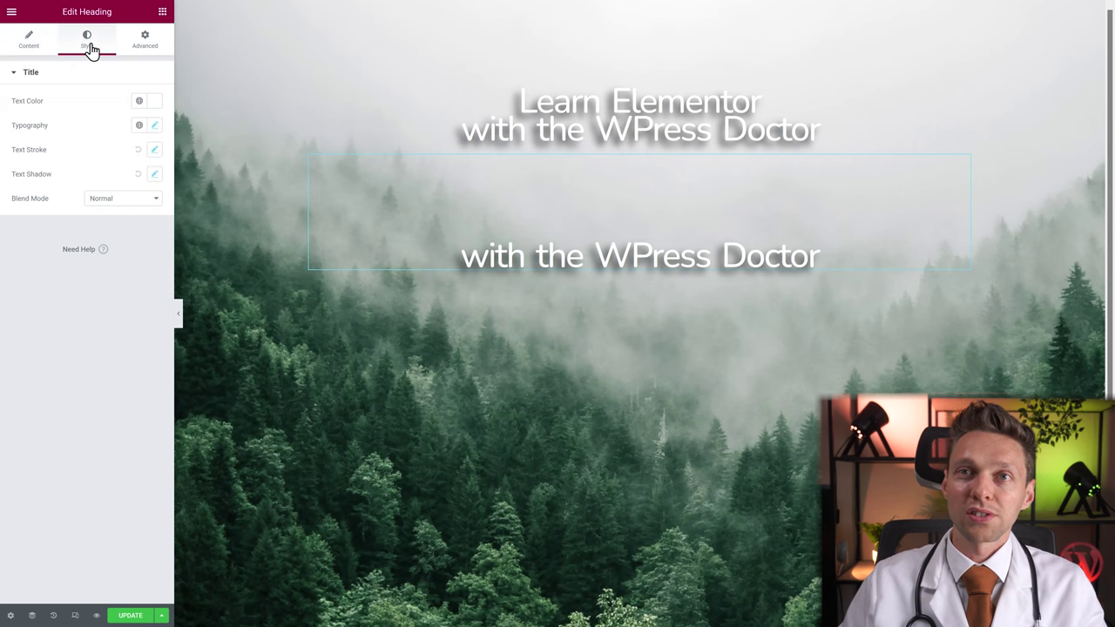
{"action": "left_click", "coordinate": [153, 127]}
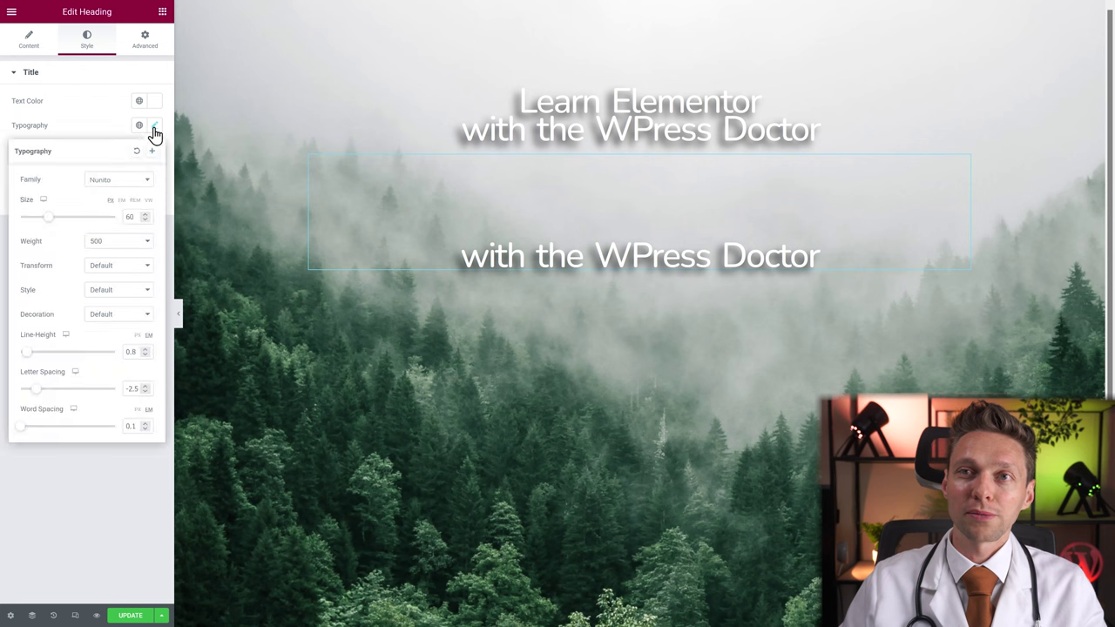
{"action": "left_click_drag", "start_coordinate": [50, 224], "coordinate": [35, 224]}
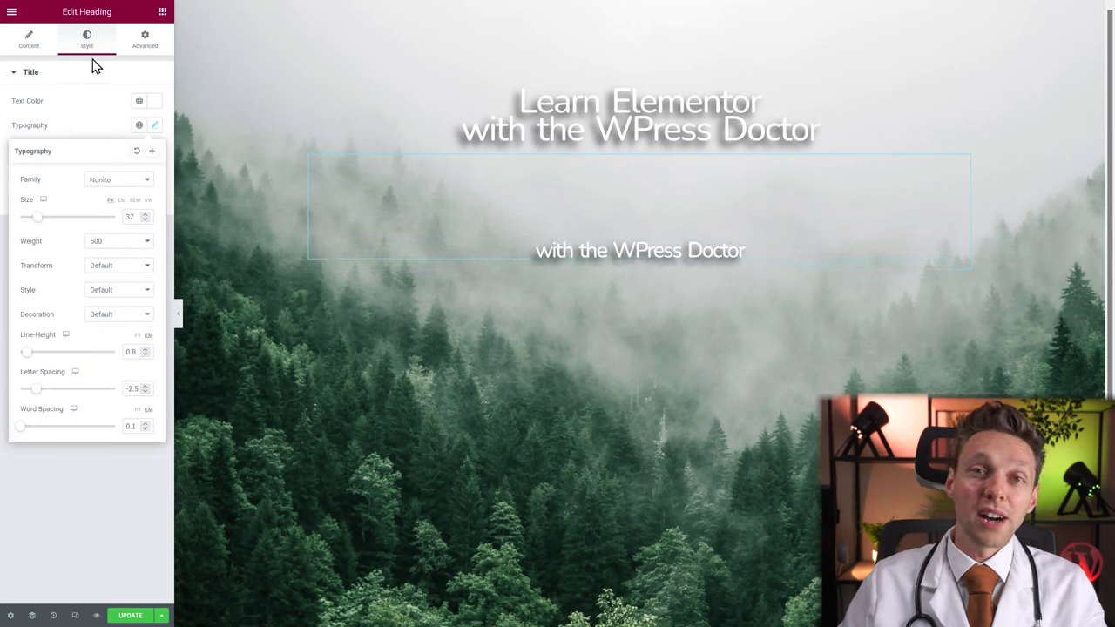
Set the duplicated heading's top margin to 0 so it sits directly under the main heading
{"action": "left_click", "coordinate": [148, 45]}
{"action": "double_click", "coordinate": [14, 115]}
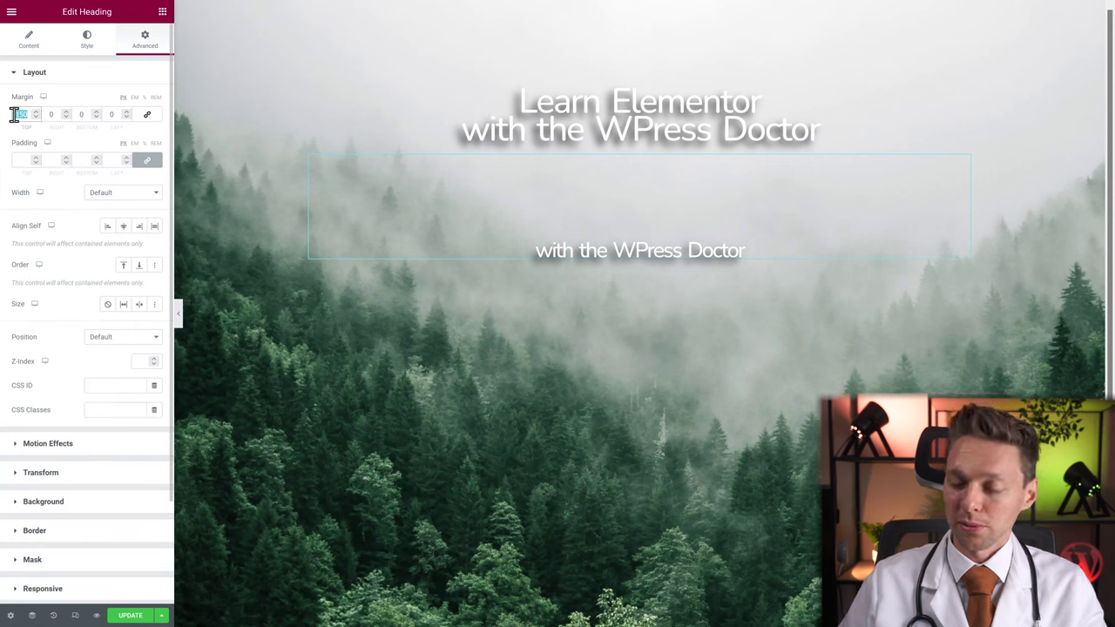
{"action": "type", "text": "0"}
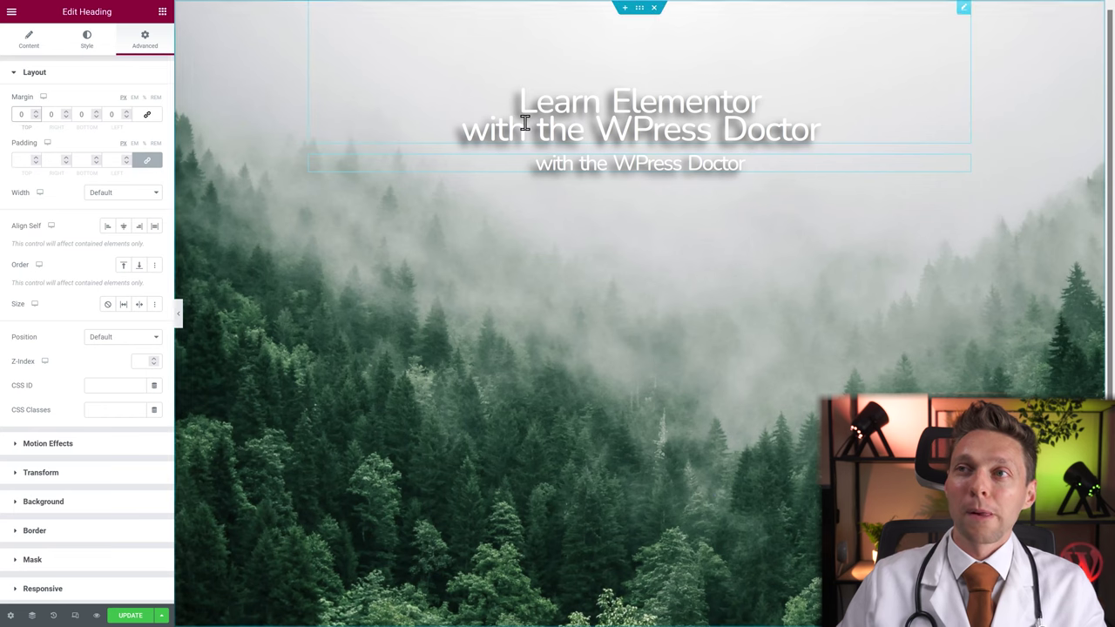
Apply the global colour Navy blue to the text of the smaller "with the WPress Doctor" heading
{"action": "left_click", "coordinate": [82, 51]}
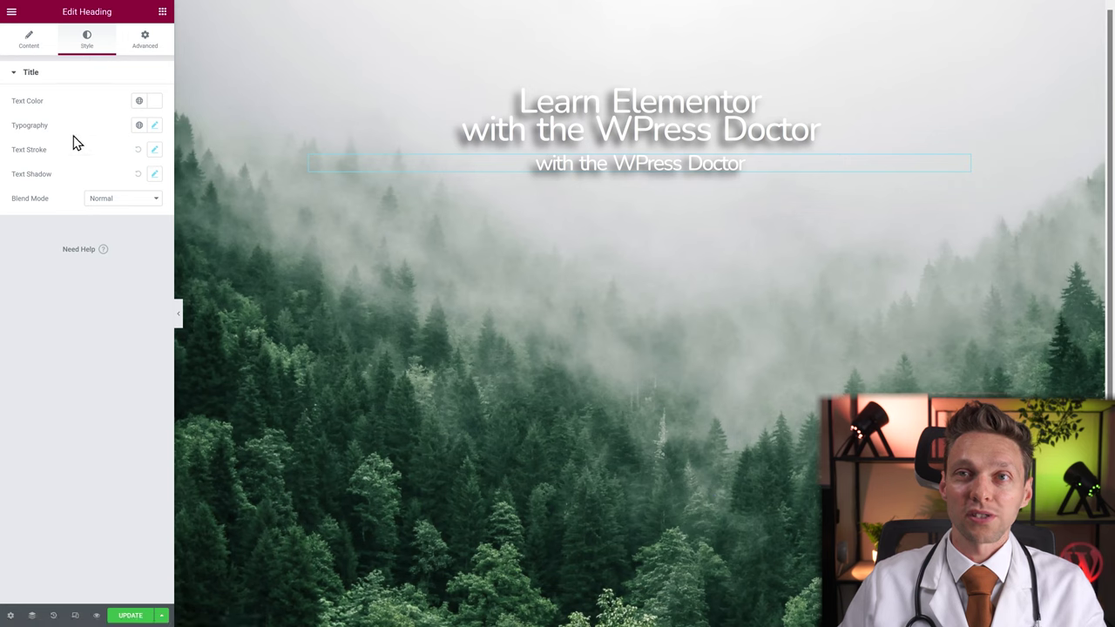
{"action": "left_click", "coordinate": [139, 102]}
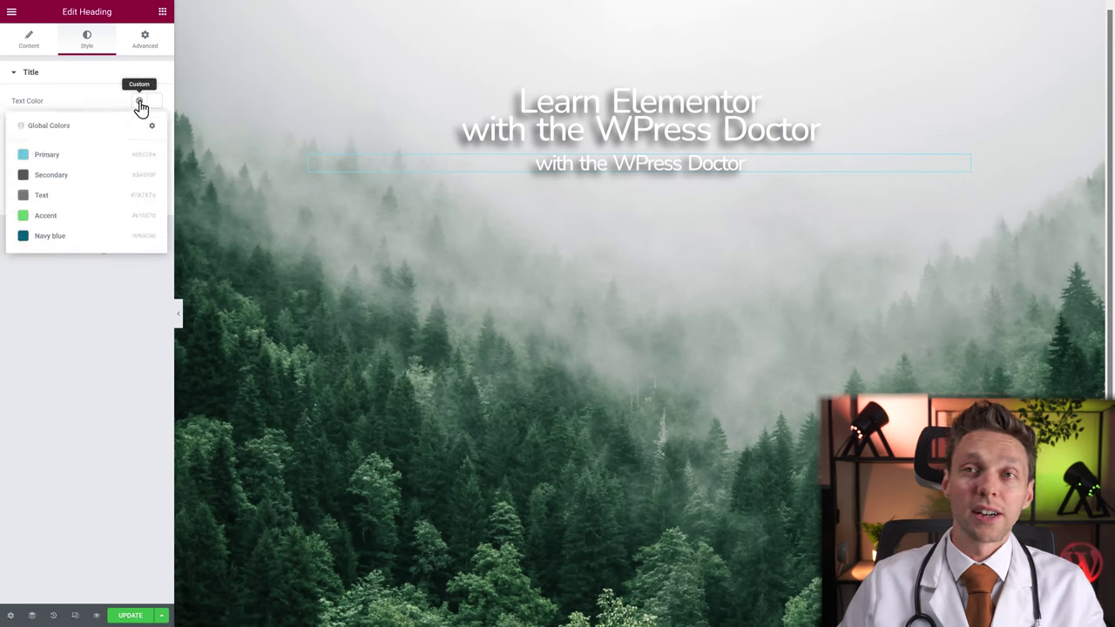
{"action": "left_click", "coordinate": [46, 237]}
Shorten the main heading's title to "Learn Elementor" and update the page
{"action": "left_click", "coordinate": [568, 126]}
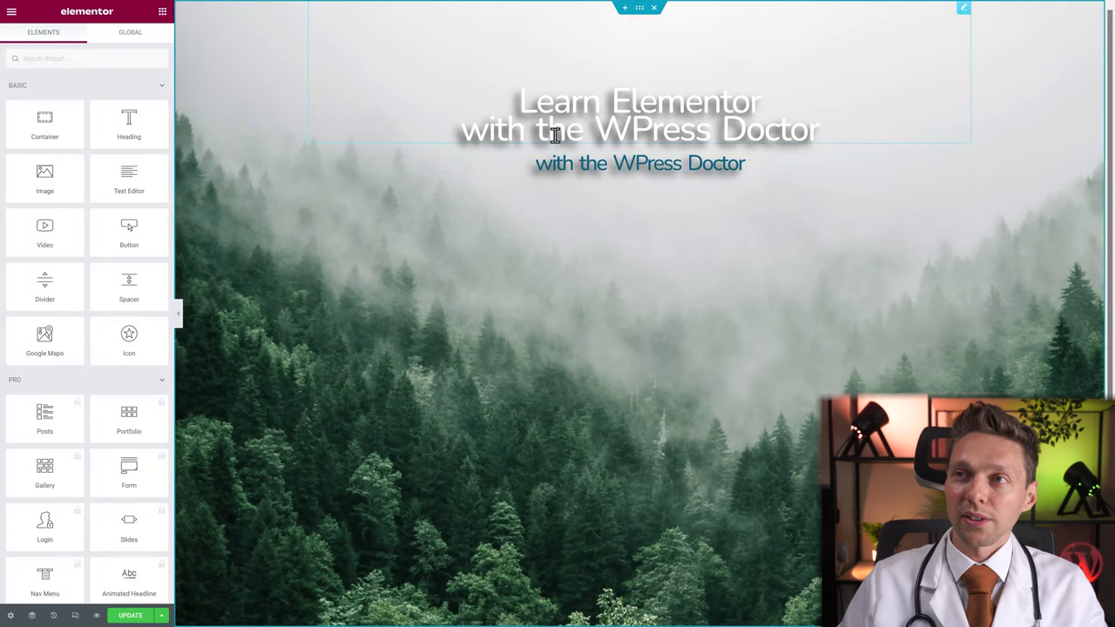
{"action": "left_click", "coordinate": [35, 44]}
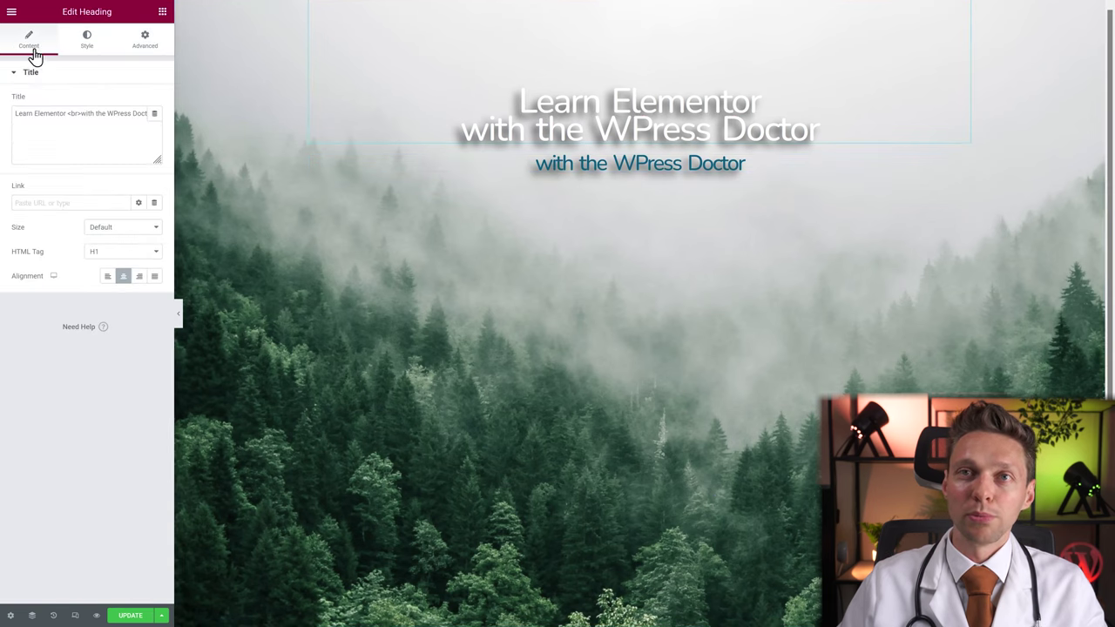
{"action": "left_click_drag", "start_coordinate": [70, 113], "coordinate": [130, 162]}
{"action": "key", "text": "BackSpace"}
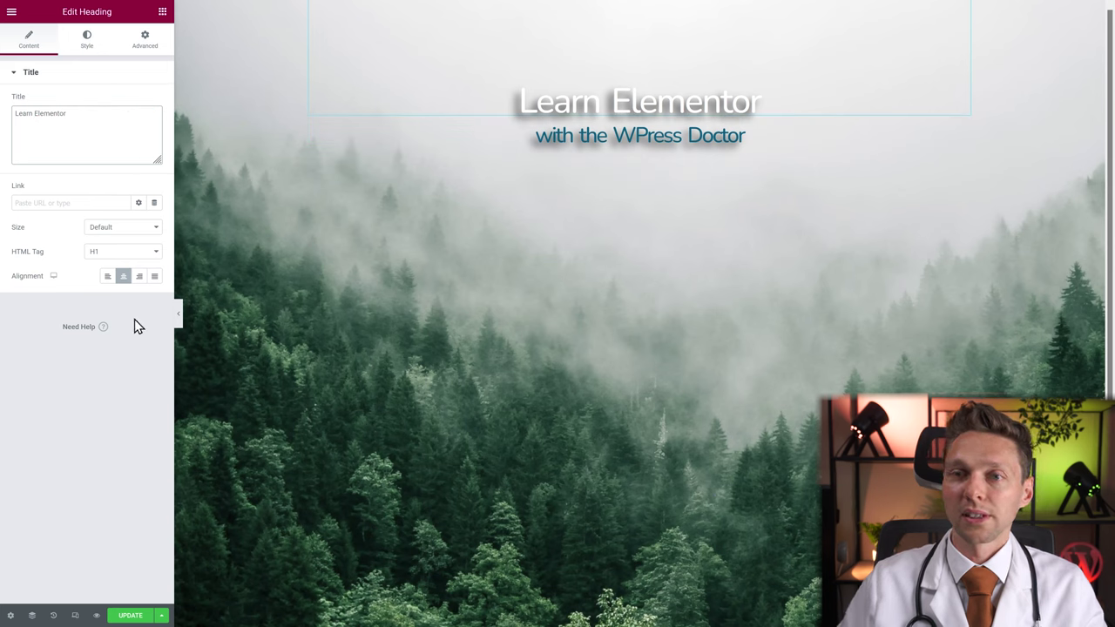
{"action": "left_click", "coordinate": [127, 616]}
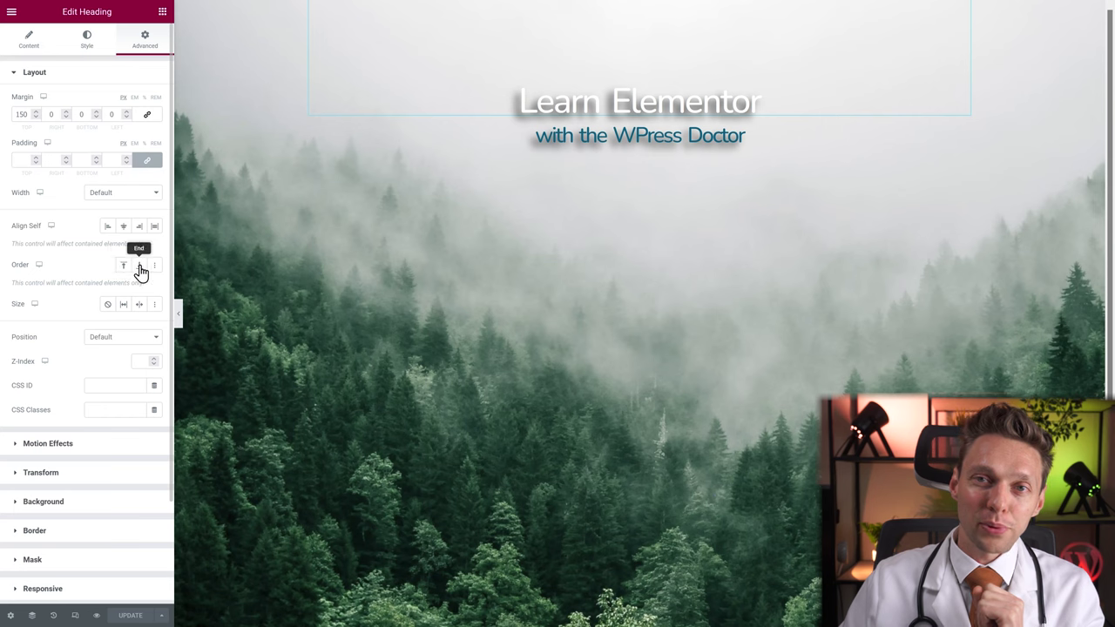
Try placing the "Learn Elementor" heading at the end of the container's order, and clear that order setting
{"action": "left_click", "coordinate": [139, 270]}
{"action": "left_click", "coordinate": [138, 272]}
{"action": "left_click", "coordinate": [137, 273]}
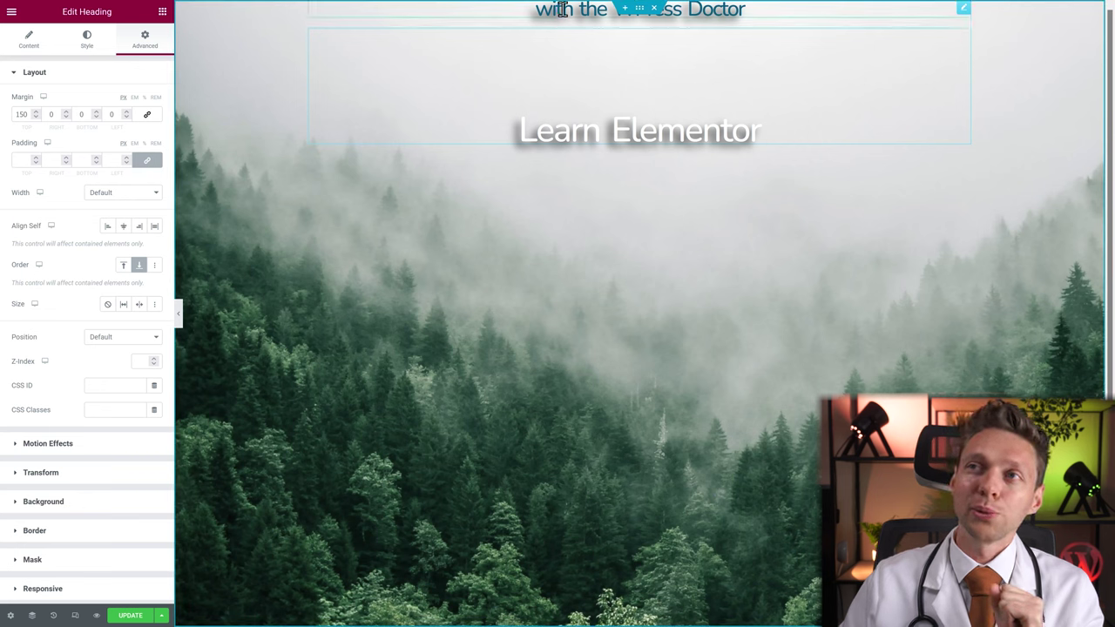
{"action": "left_click", "coordinate": [130, 273]}
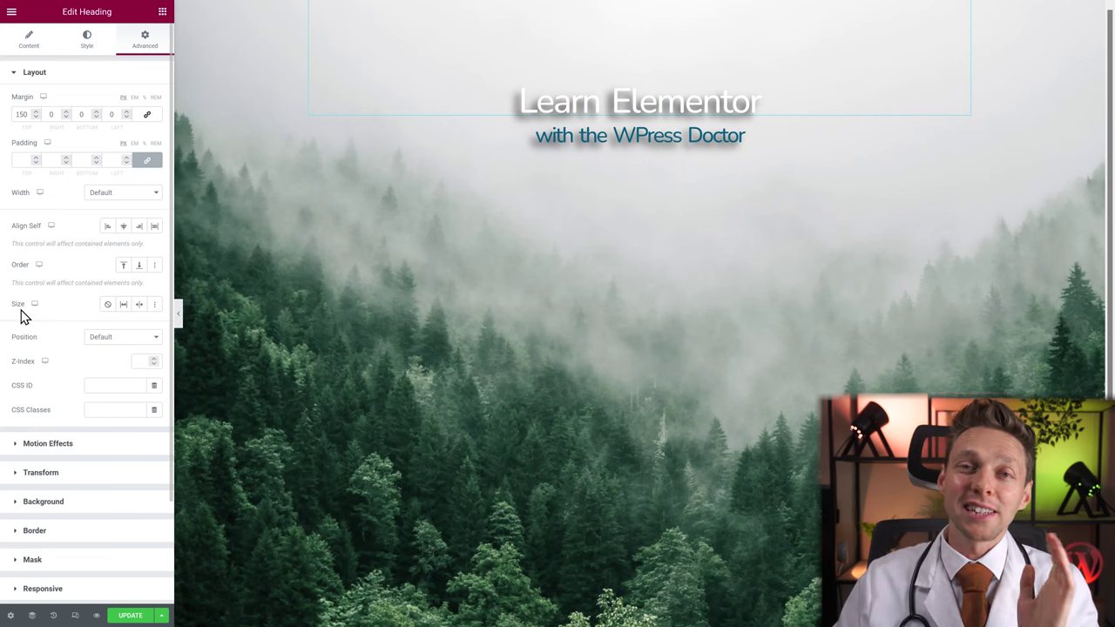
Try the Grow and Custom size options on the "Learn Elementor" heading, and clear the size setting
{"action": "left_click", "coordinate": [122, 307]}
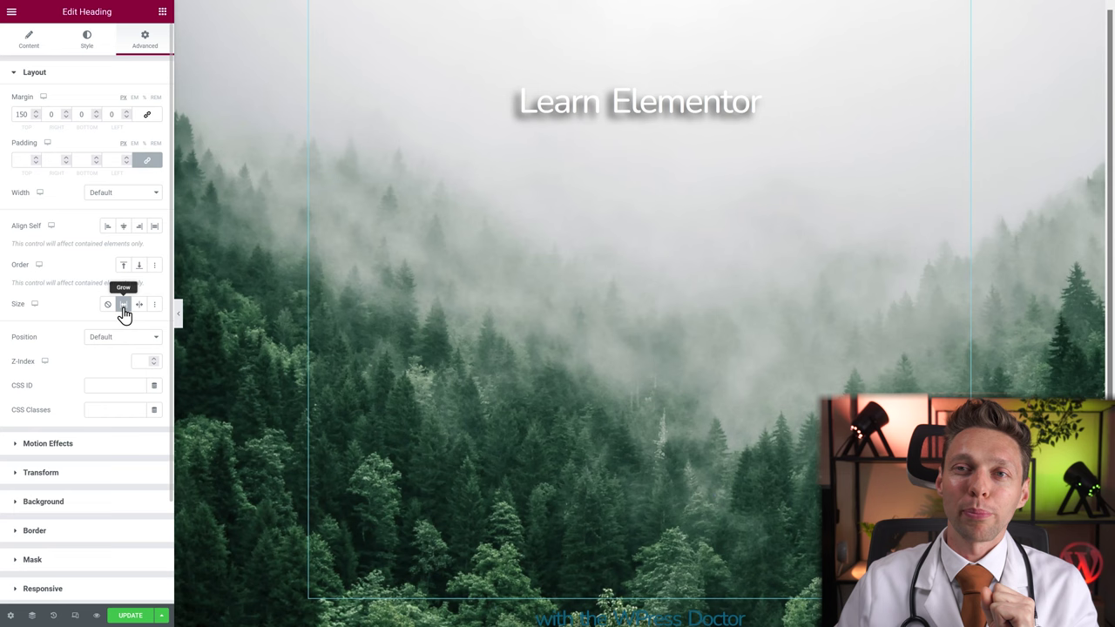
{"action": "left_click", "coordinate": [153, 306]}
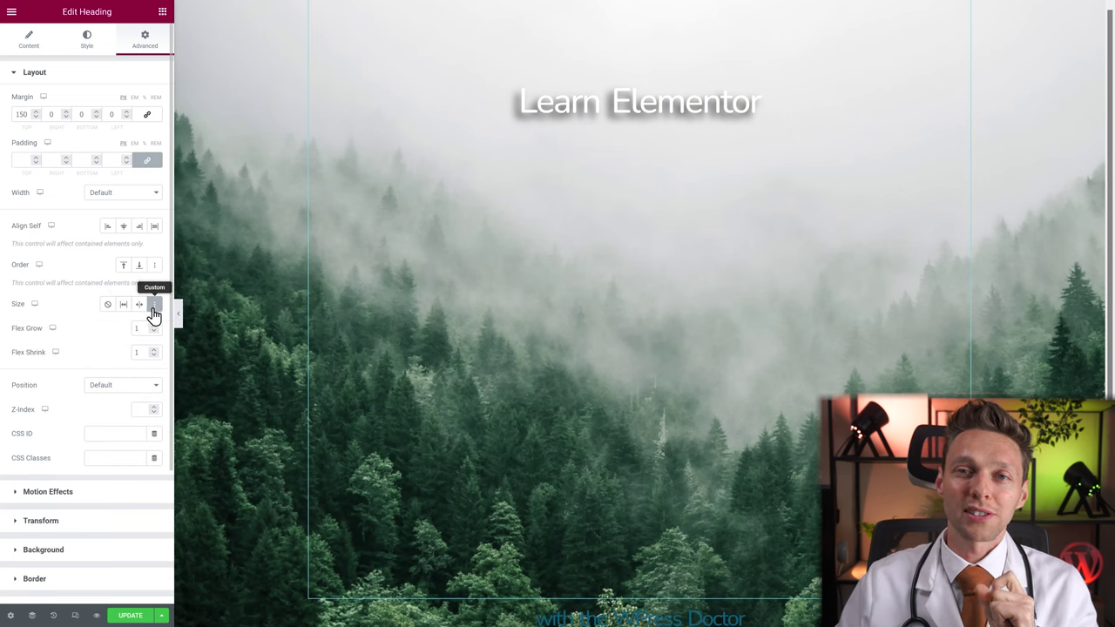
{"action": "left_click", "coordinate": [139, 309]}
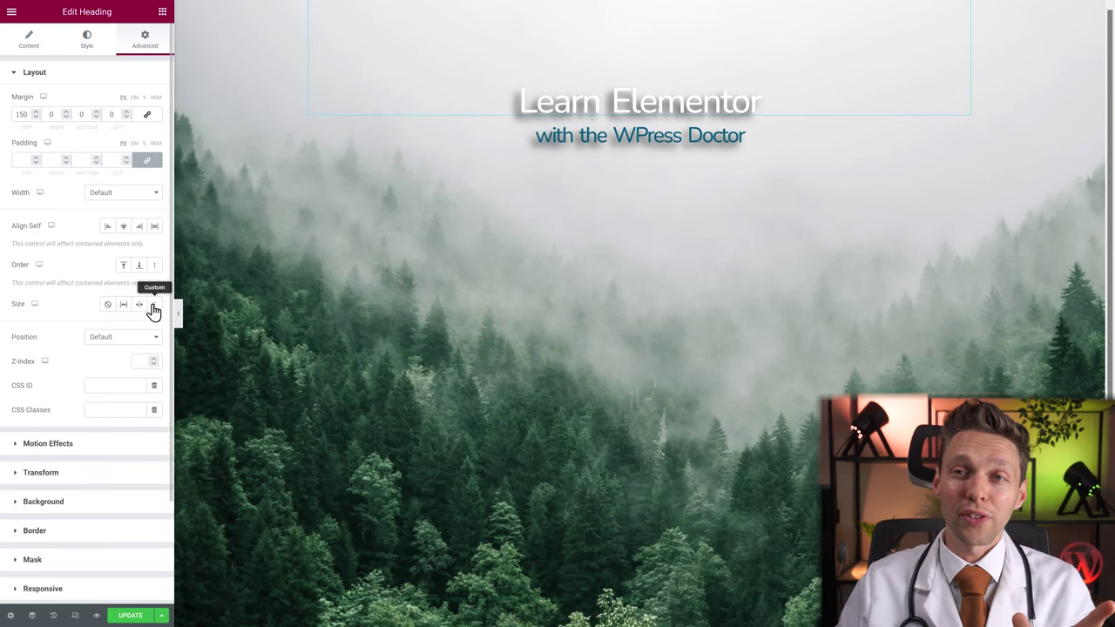
{"action": "left_click", "coordinate": [123, 307]}
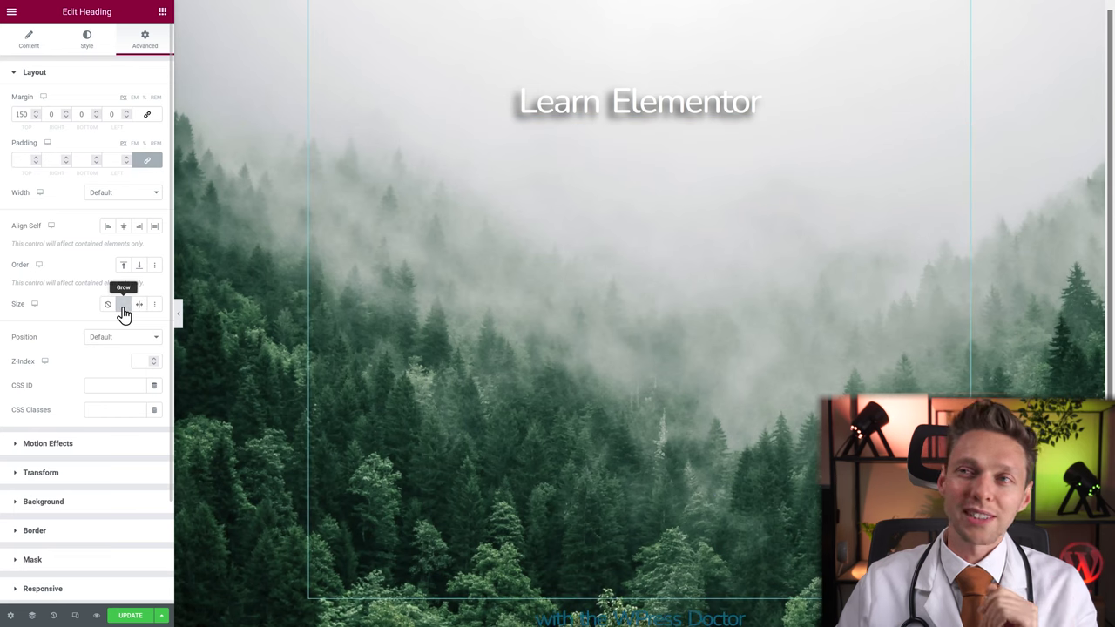
{"action": "left_click", "coordinate": [124, 310]}
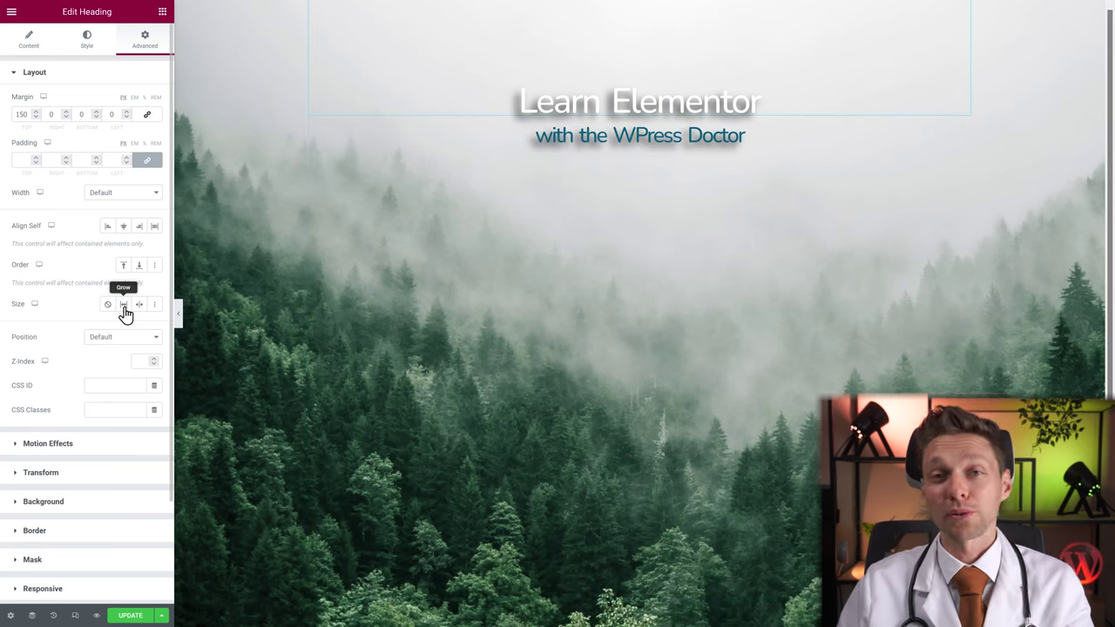
{"action": "left_click", "coordinate": [123, 306]}
{"action": "left_click", "coordinate": [121, 307]}
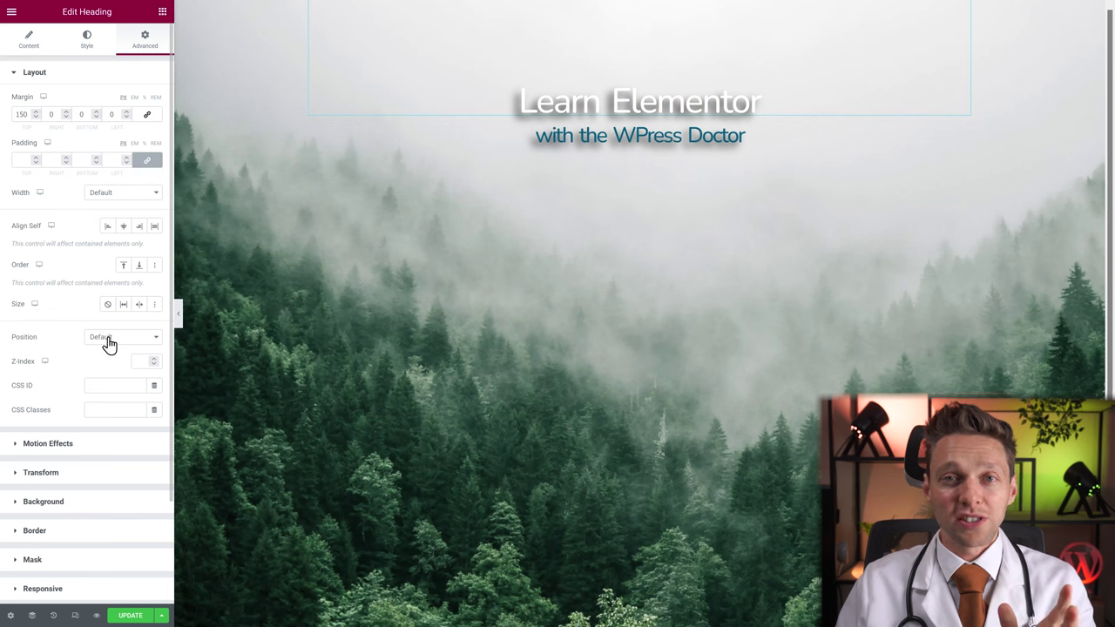
Try absolute positioning on the "Learn Elementor" heading with a horizontal offset of 538 and a vertical offset of -42
{"action": "left_click", "coordinate": [106, 340]}
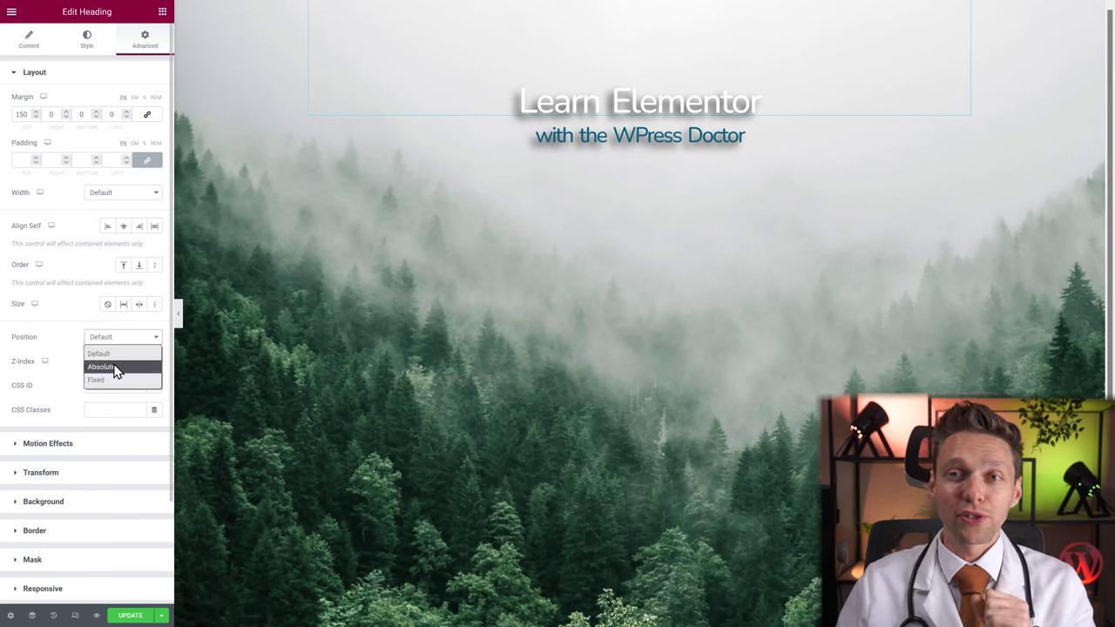
{"action": "left_click", "coordinate": [113, 368]}
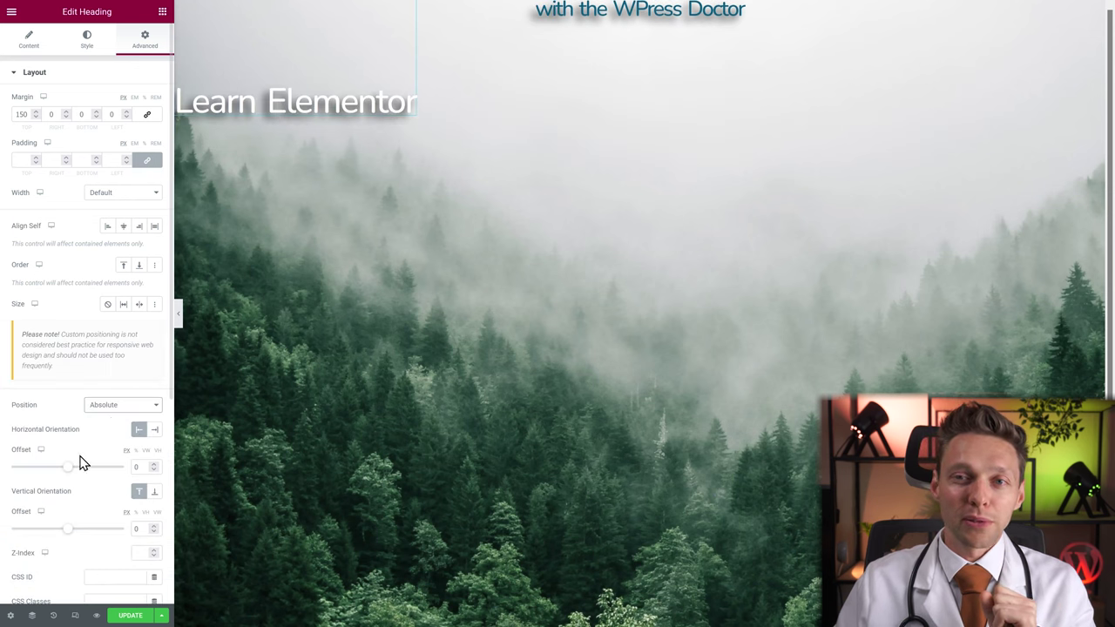
{"action": "left_click_drag", "start_coordinate": [67, 468], "coordinate": [97, 479]}
{"action": "mouse_move", "coordinate": [68, 536]}
{"action": "left_mouse_down"}
{"action": "mouse_move", "coordinate": [58, 541]}
{"action": "mouse_move", "coordinate": [67, 535]}
{"action": "left_mouse_up"}
{"action": "scroll", "coordinate": [459, 277], "scroll_direction": "down", "scroll_amount": 3}
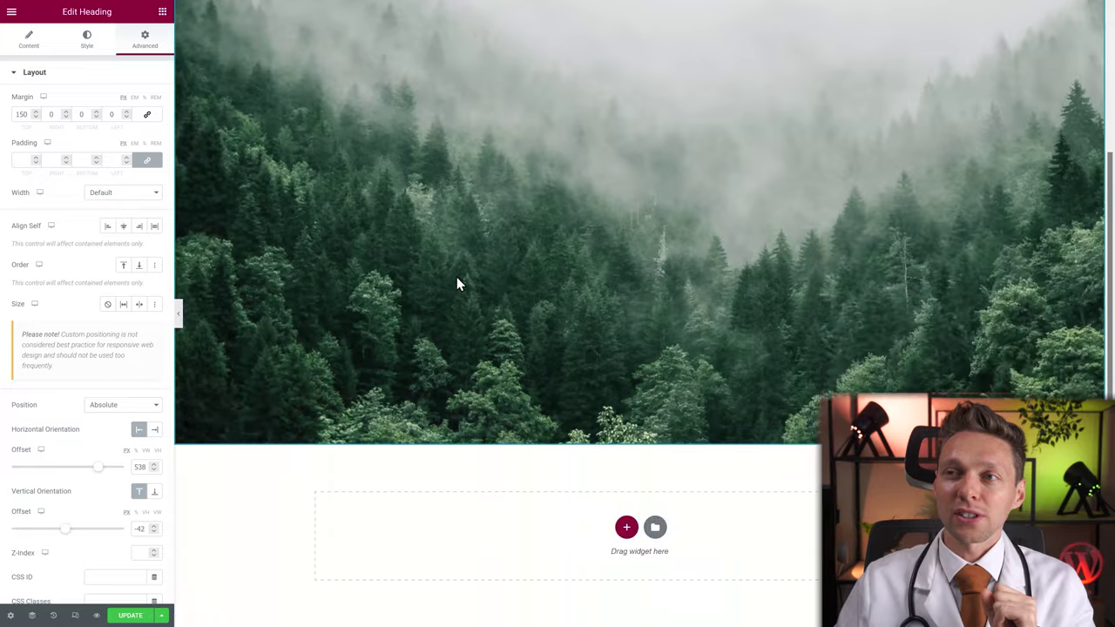
{"action": "scroll", "coordinate": [458, 285], "scroll_direction": "up", "scroll_amount": 3}
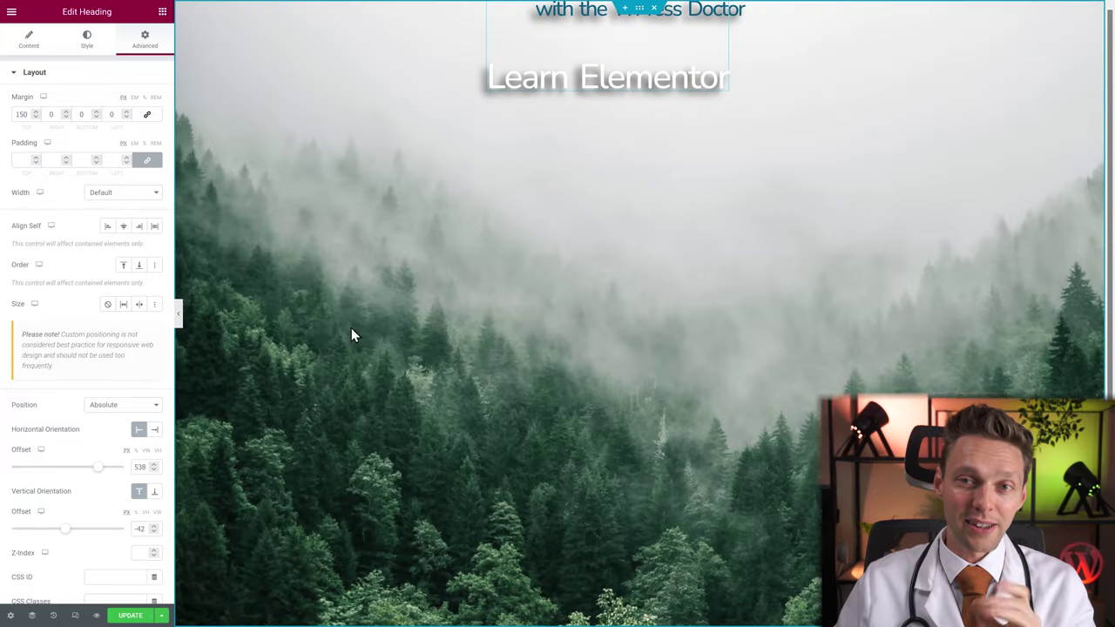
Reduce the absolutely positioned heading's horizontal offset to 21 and check how it behaves while the page scrolls
{"action": "left_click_drag", "start_coordinate": [99, 468], "coordinate": [69, 477]}
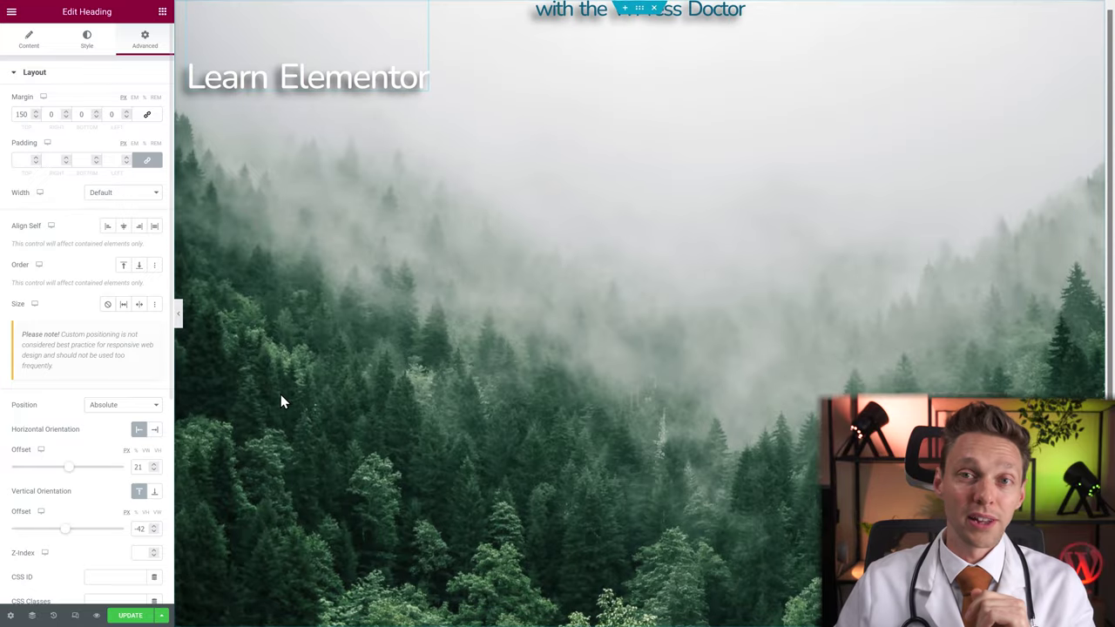
{"action": "scroll", "coordinate": [423, 261], "scroll_direction": "down", "scroll_amount": 2}
{"action": "scroll", "coordinate": [410, 261], "scroll_direction": "down", "scroll_amount": 1}
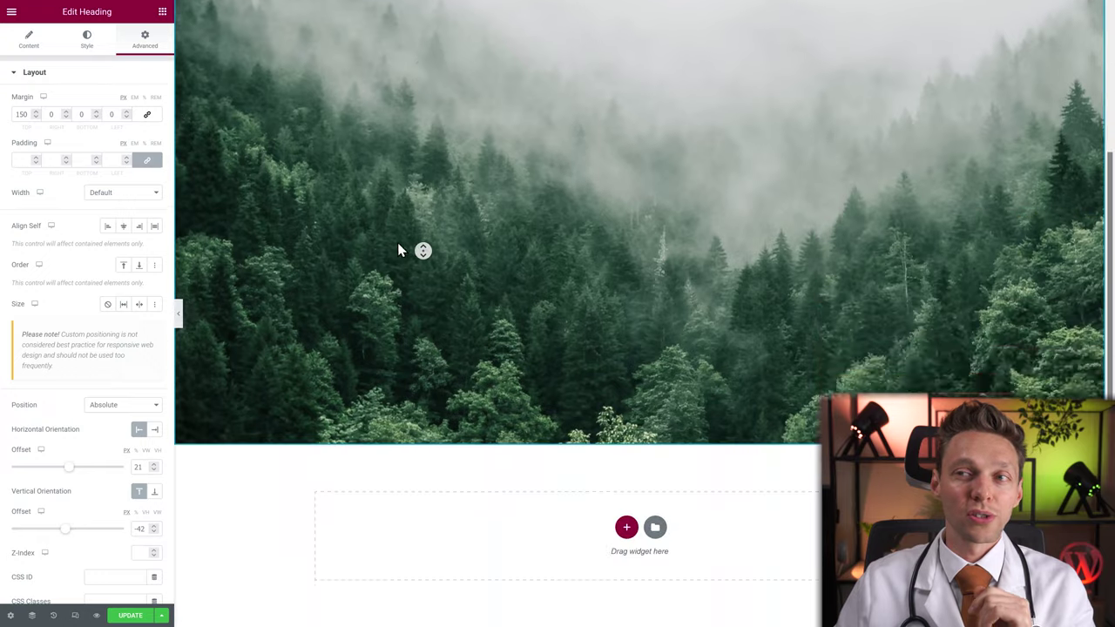
{"action": "scroll", "coordinate": [396, 239], "scroll_direction": "up", "scroll_amount": 2}
{"action": "middle_click", "coordinate": [394, 223]}
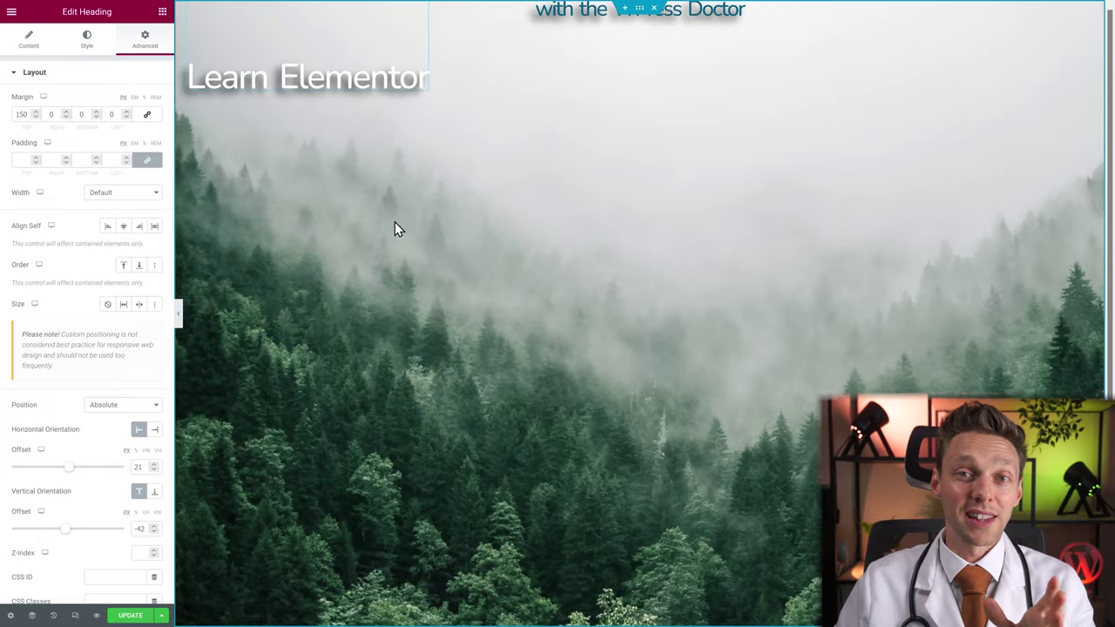
Try fixed positioning on the "Learn Elementor" heading with a horizontal offset of 1000
{"action": "left_click", "coordinate": [107, 406]}
{"action": "left_click", "coordinate": [97, 447]}
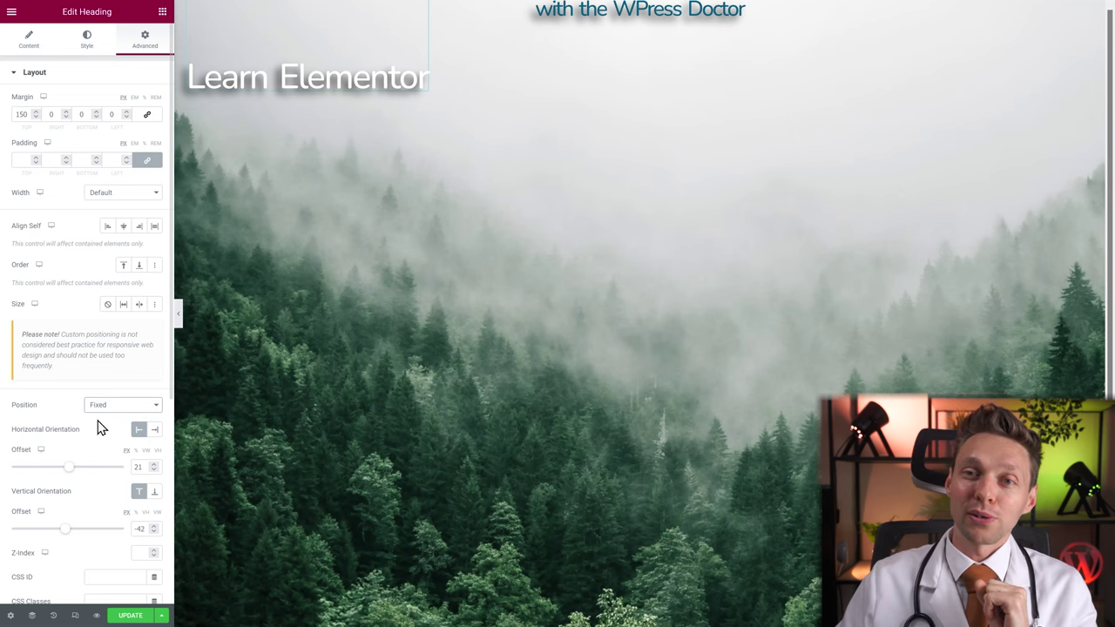
{"action": "left_click_drag", "start_coordinate": [70, 473], "coordinate": [132, 468]}
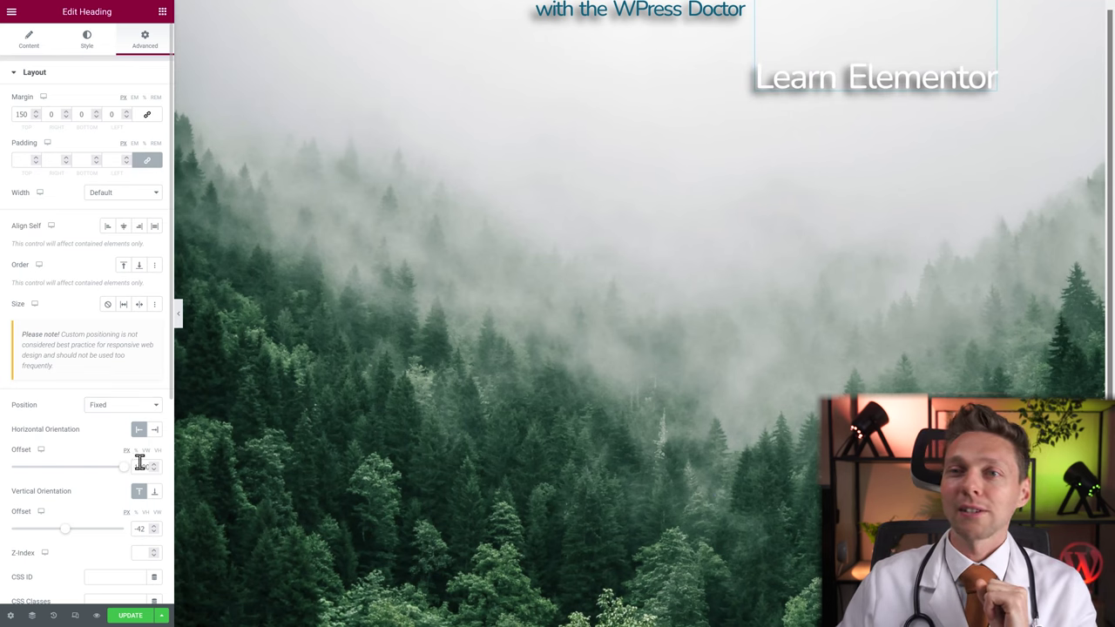
{"action": "middle_click", "coordinate": [488, 239]}
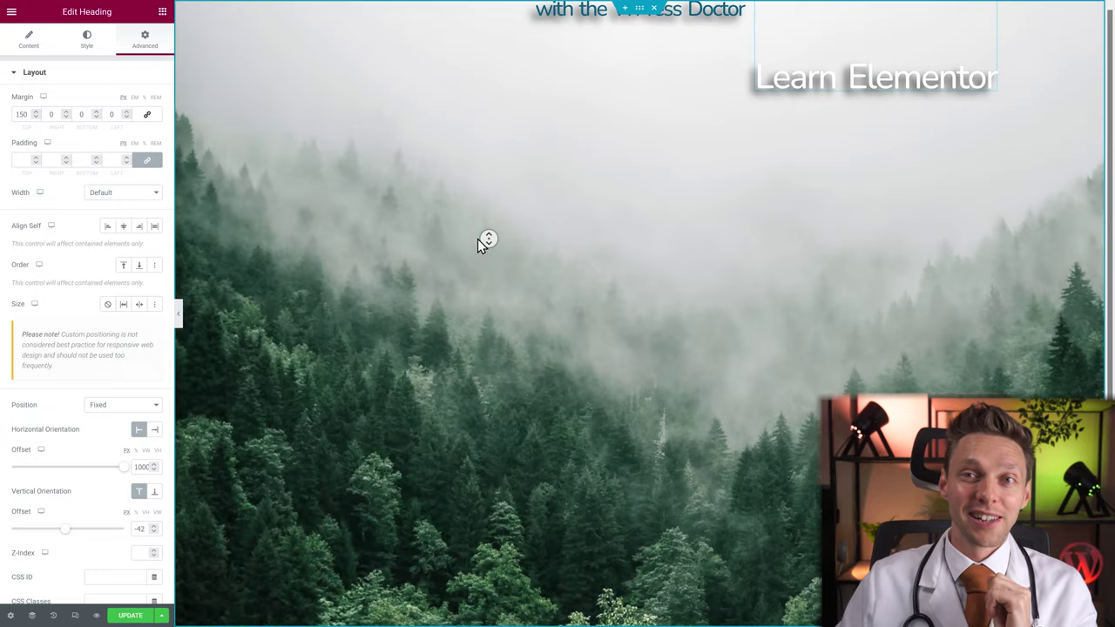
{"action": "left_click", "coordinate": [252, 355]}
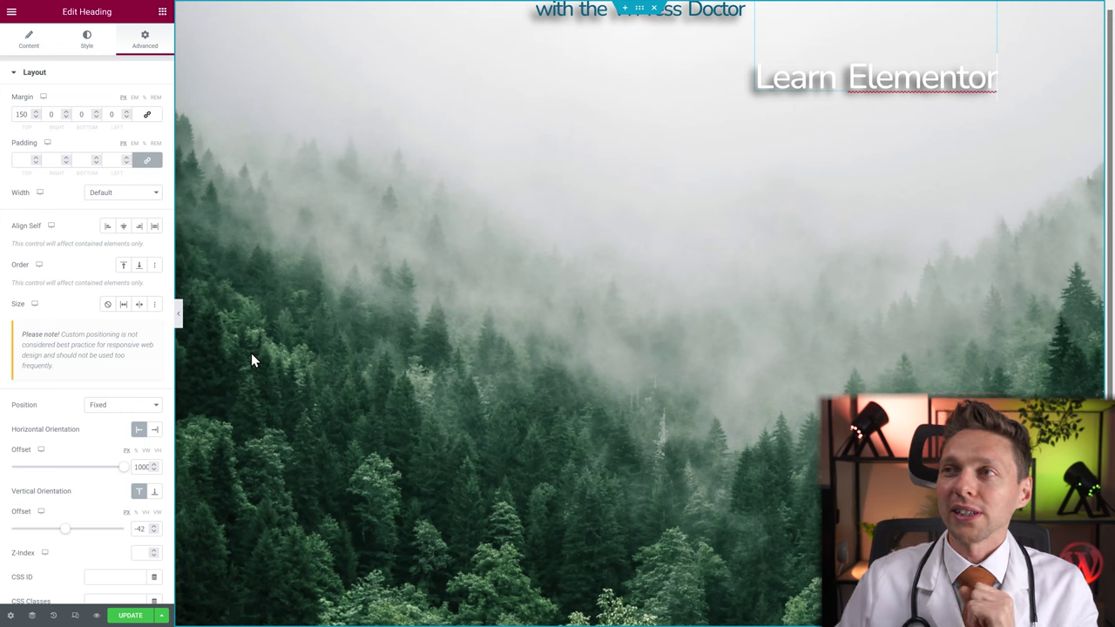
Return the "Learn Elementor" heading's position to Default and set its z-index to 50
{"action": "left_click", "coordinate": [109, 405]}
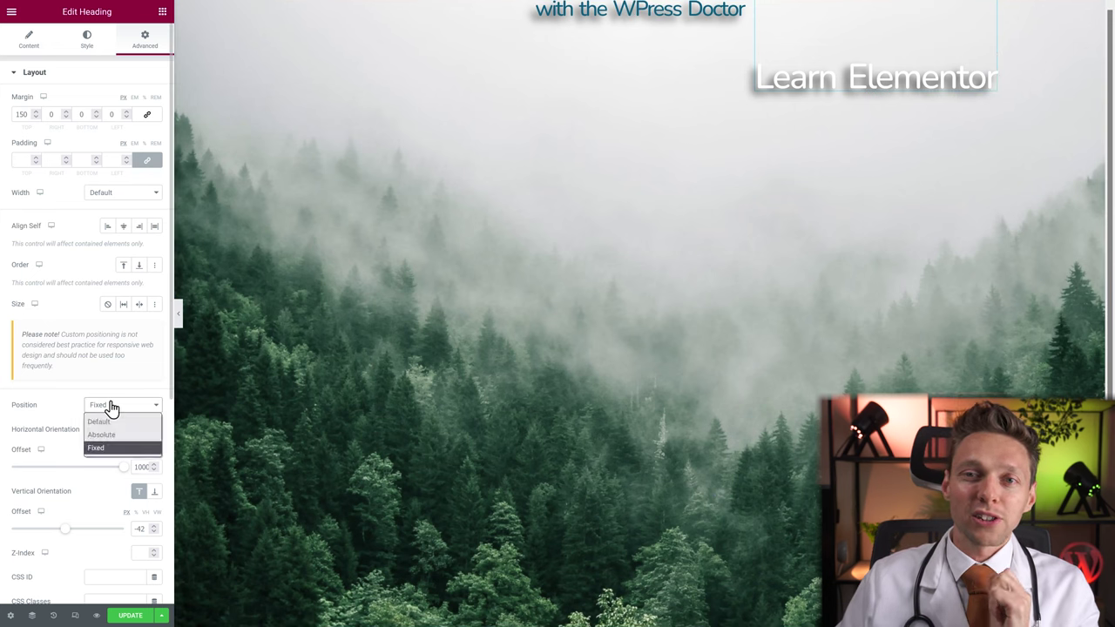
{"action": "left_click", "coordinate": [110, 420]}
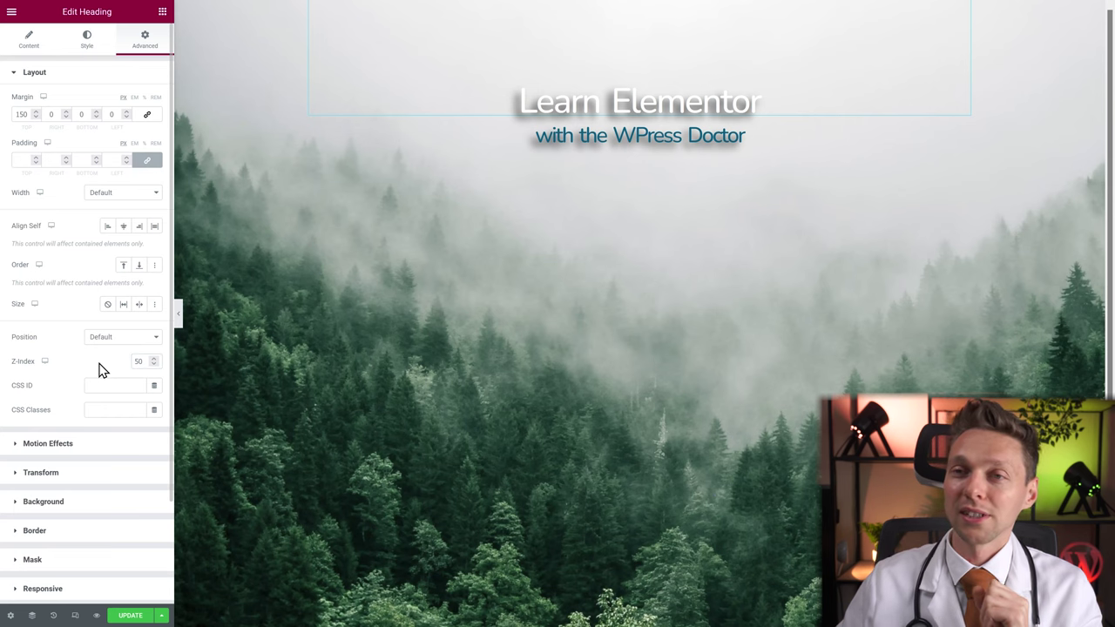
Give the "with the WPress Doctor" subheading a z-index of 25 and a top margin of -46 so it overlaps the main heading
{"action": "left_click", "coordinate": [964, 137]}
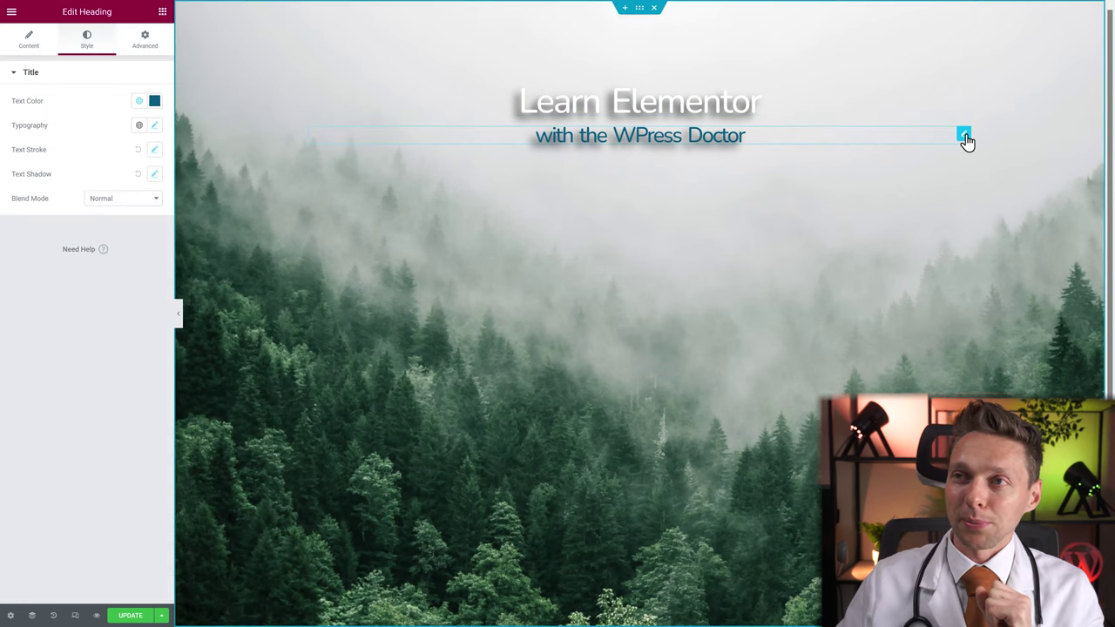
{"action": "left_click", "coordinate": [145, 40]}
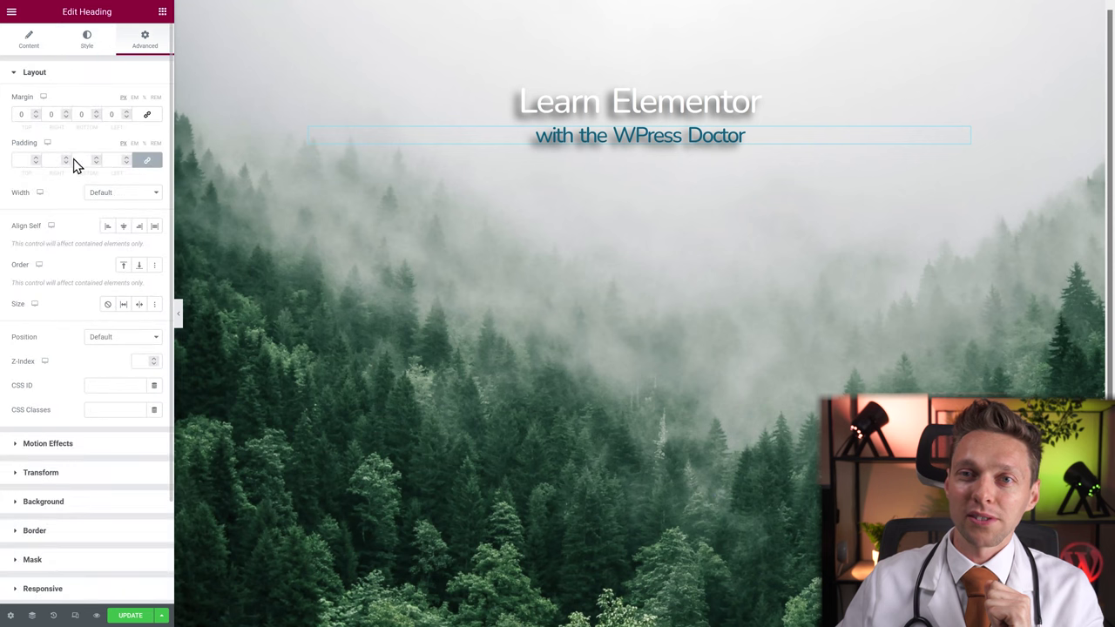
{"action": "type", "text": "25"}
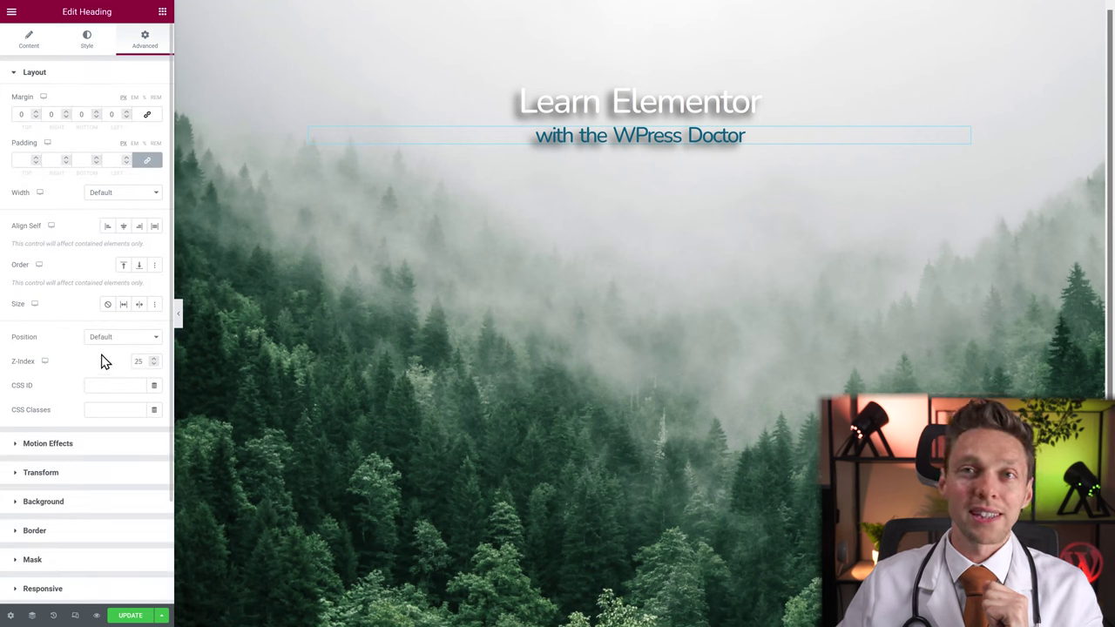
{"action": "left_click", "coordinate": [36, 118]}
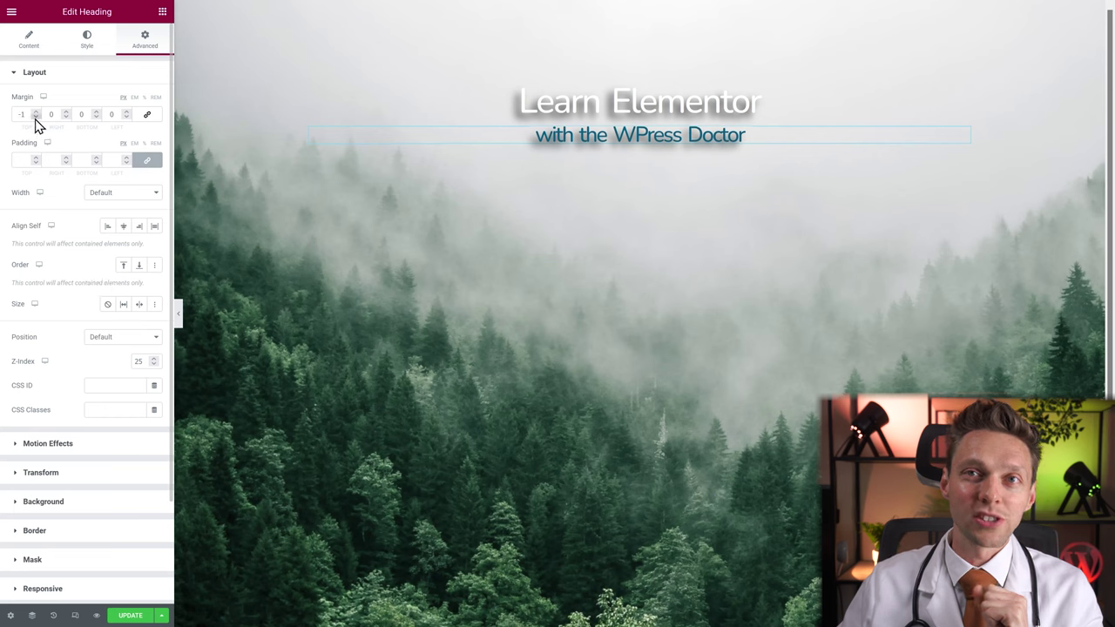
{"action": "left_click_drag", "start_coordinate": [35, 118], "coordinate": [35, 118]}
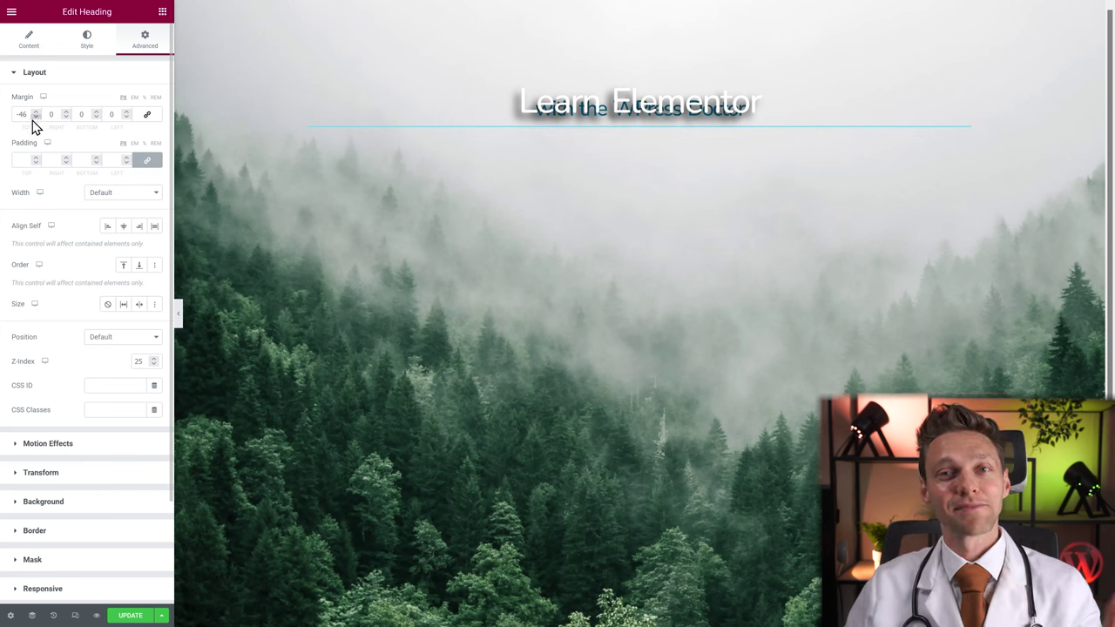
Raise the subheading's z-index to 75 to bring it in front of the main heading
{"action": "double_click", "coordinate": [139, 361]}
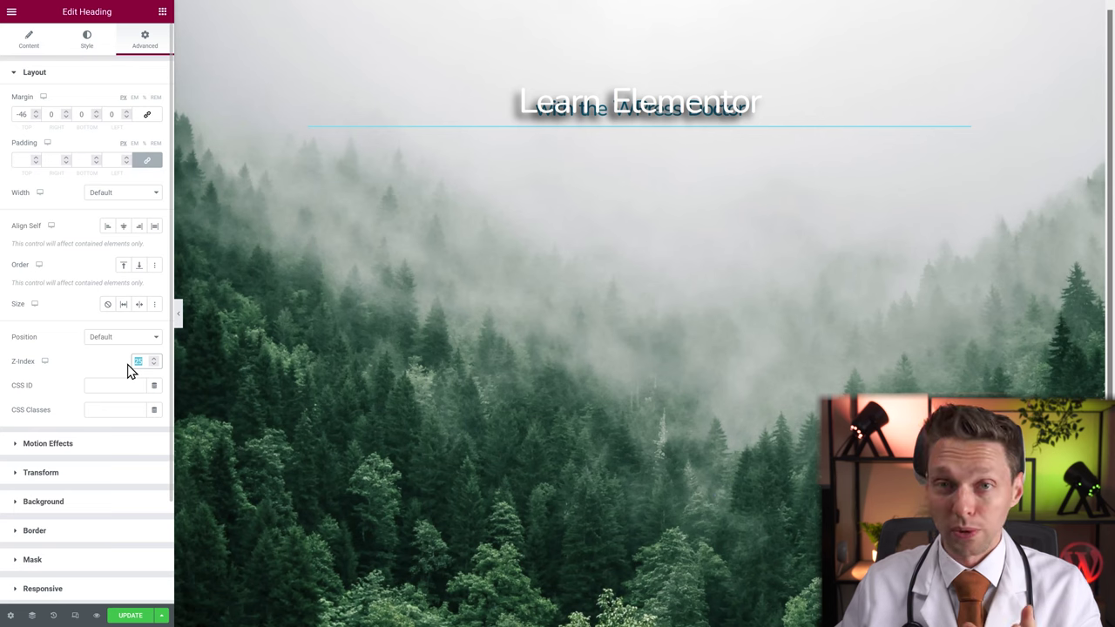
{"action": "type", "text": "7"}
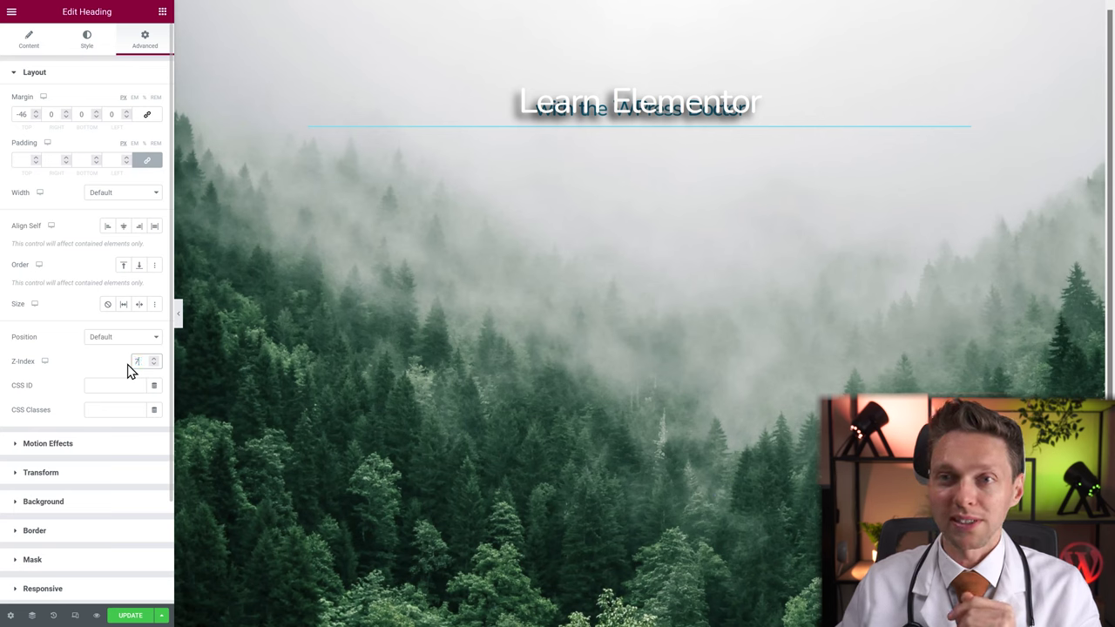
{"action": "type", "text": "5"}
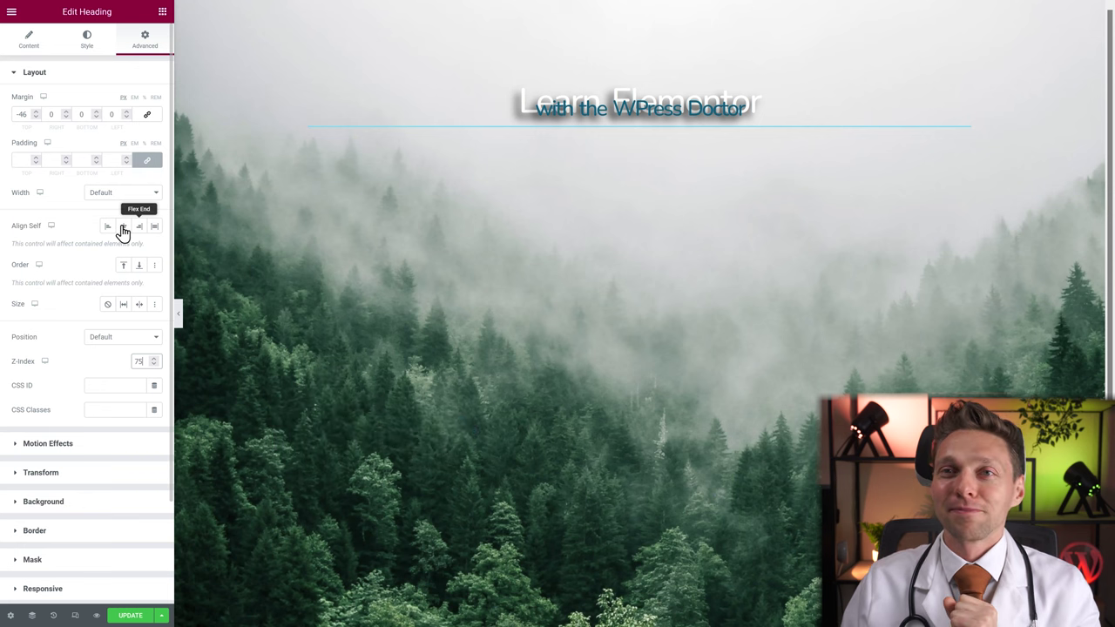
Reset the subheading's top margin to 0 and clear its z-index
{"action": "left_click", "coordinate": [23, 116]}
{"action": "key", "text": "BackSpace"}
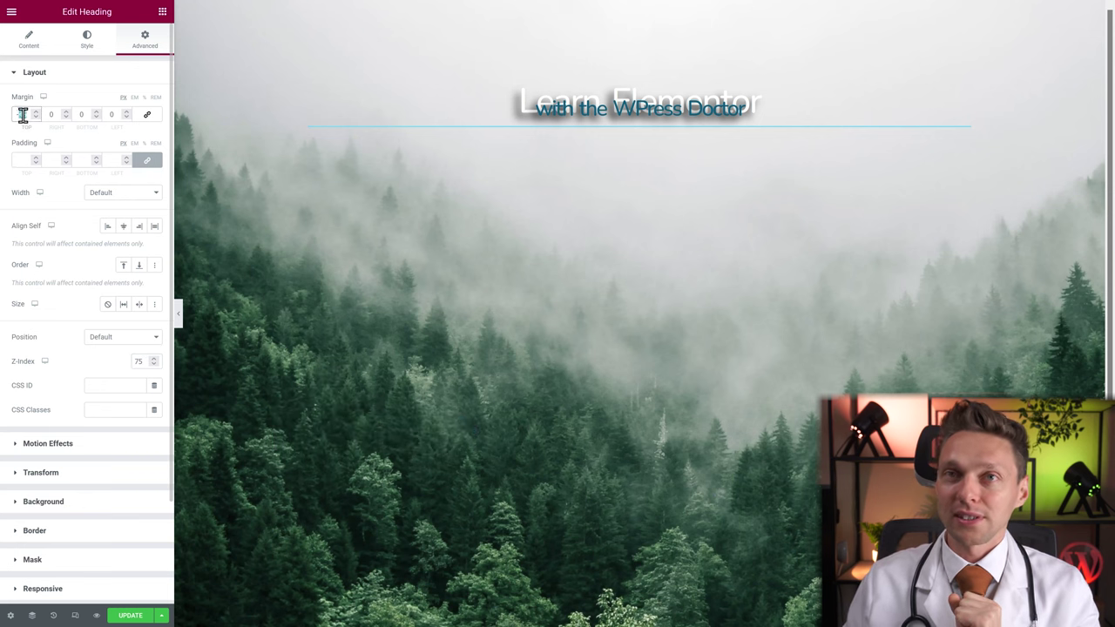
{"action": "double_click", "coordinate": [138, 360]}
{"action": "key", "text": "BackSpace"}
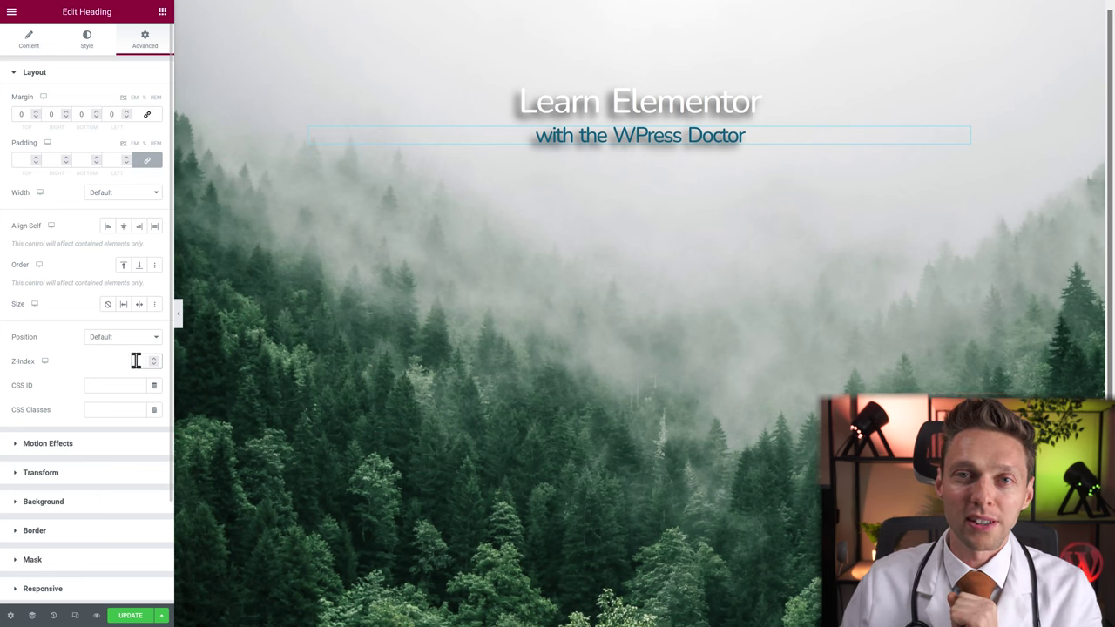
{"action": "left_click", "coordinate": [106, 410]}
{"action": "left_click", "coordinate": [63, 425]}
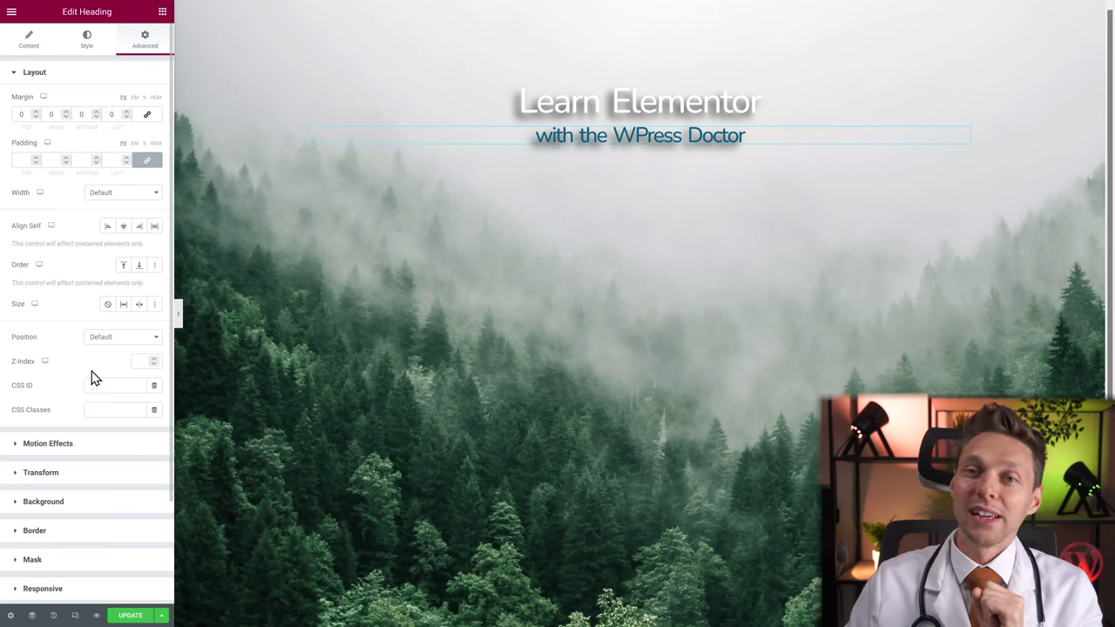
Apply the Roll In entrance animation to the "with the WPress Doctor" subheading
{"action": "left_click", "coordinate": [32, 449]}
{"action": "left_click", "coordinate": [65, 150]}
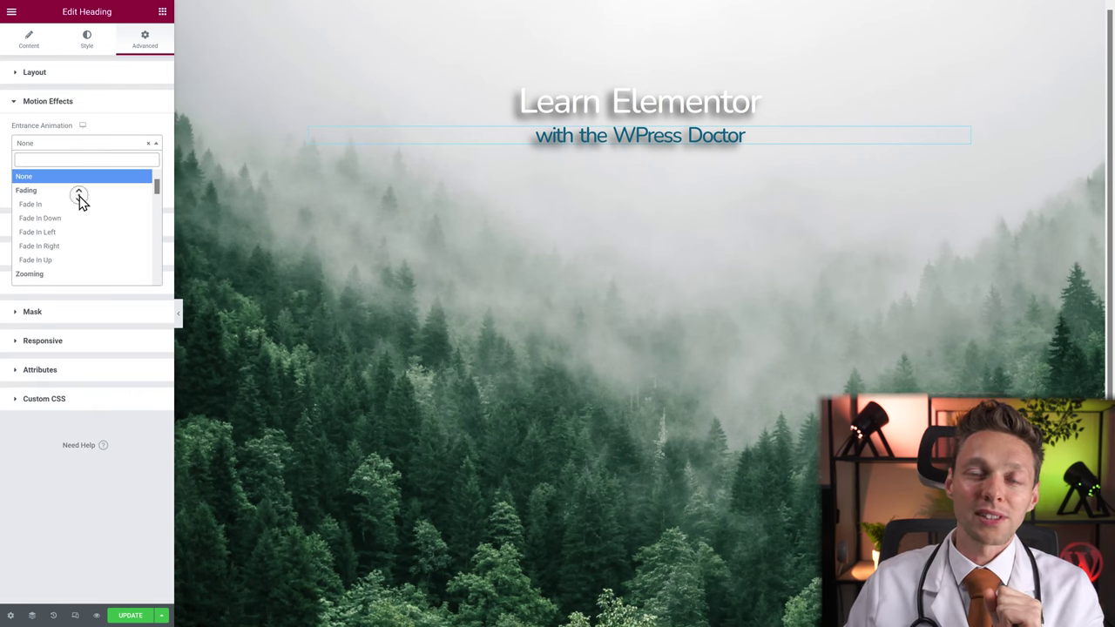
{"action": "scroll", "coordinate": [81, 202], "scroll_direction": "down", "scroll_amount": 5}
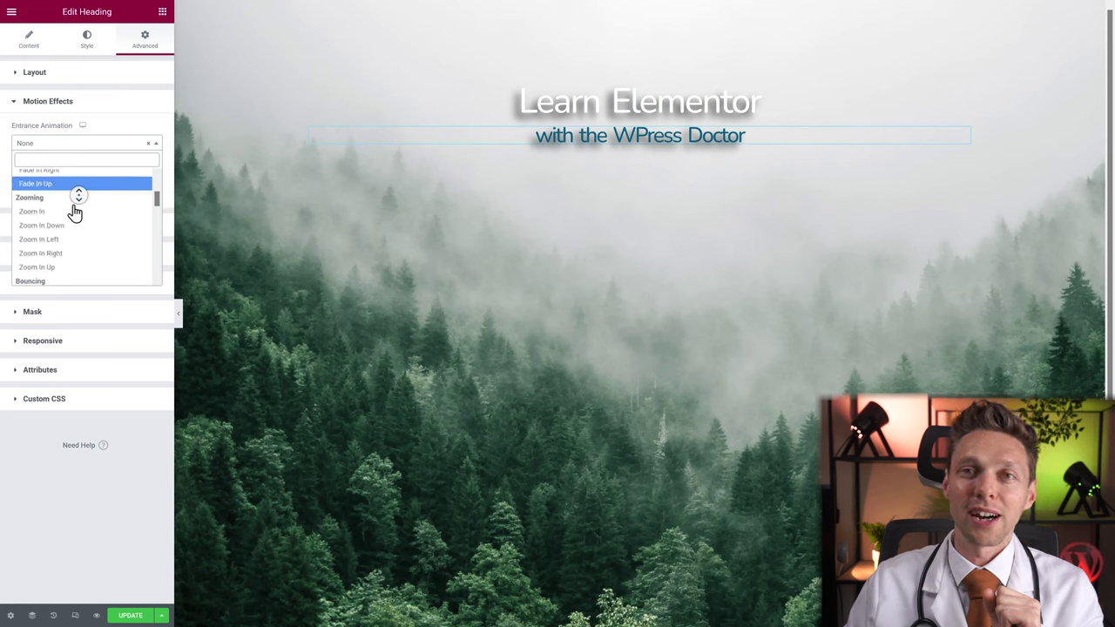
{"action": "scroll", "coordinate": [74, 212], "scroll_direction": "down", "scroll_amount": 8}
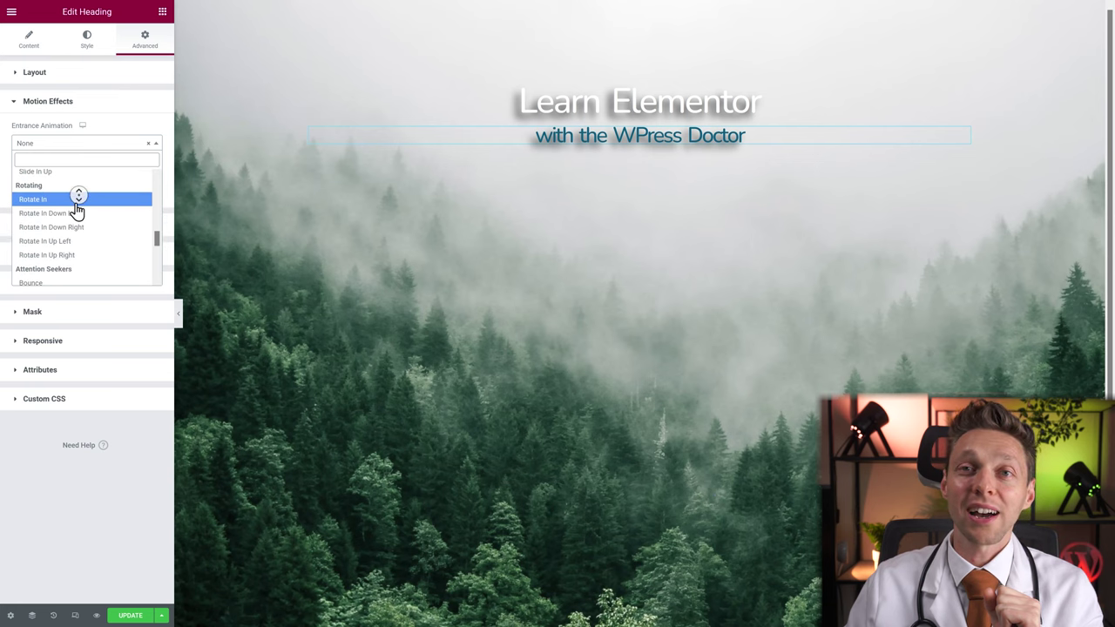
{"action": "scroll", "coordinate": [76, 218], "scroll_direction": "down", "scroll_amount": 8}
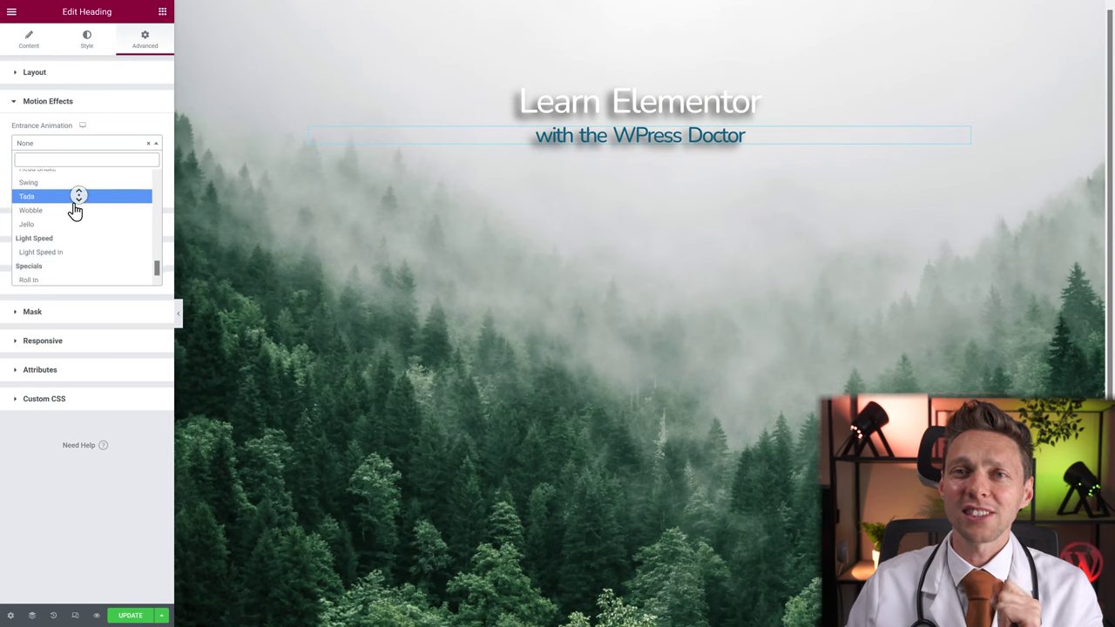
{"action": "left_click", "coordinate": [35, 279]}
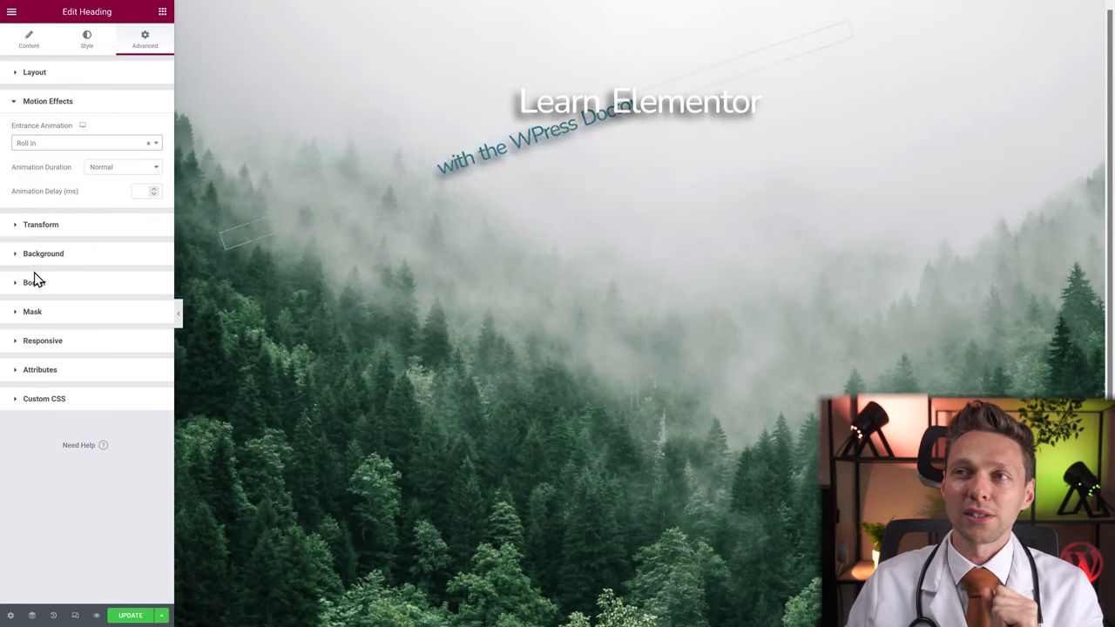
Try the Swing, Rotate In Down Left and Zoom In Up entrance animations on the "with the WPress Doctor" subheading
{"action": "left_click", "coordinate": [53, 144]}
{"action": "left_click", "coordinate": [47, 183]}
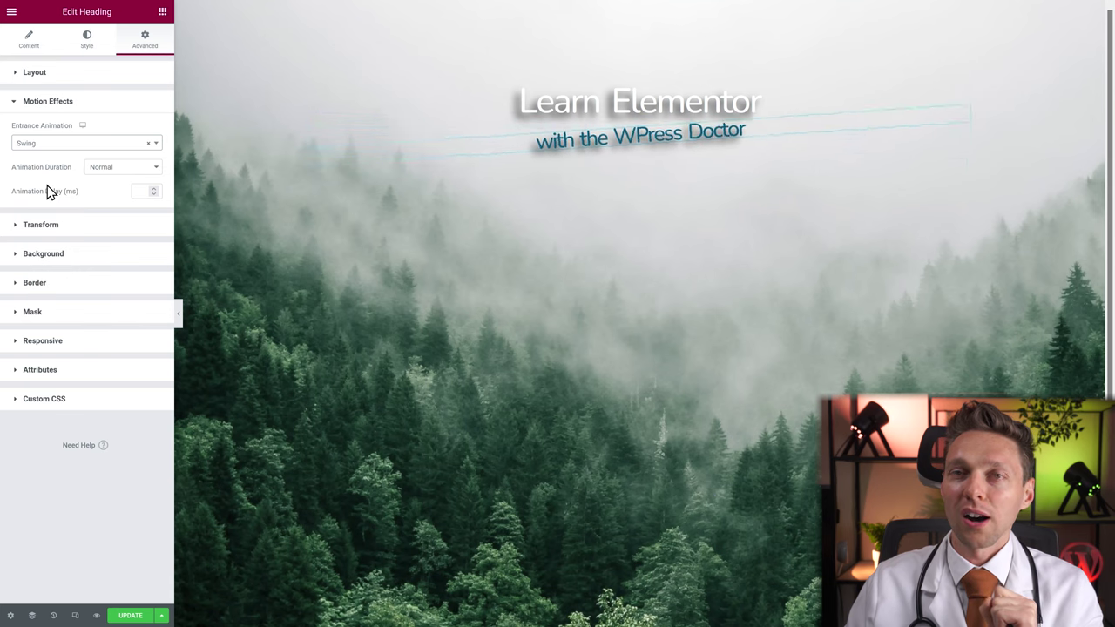
{"action": "left_click", "coordinate": [47, 144]}
{"action": "scroll", "coordinate": [72, 199], "scroll_direction": "up", "scroll_amount": 3}
{"action": "left_click", "coordinate": [58, 203]}
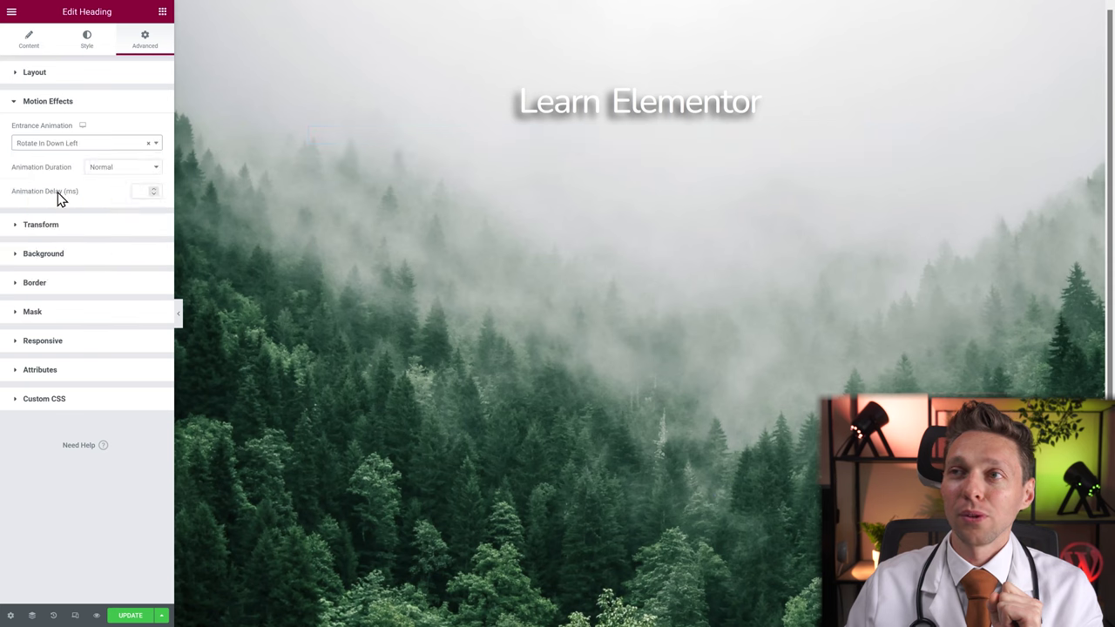
{"action": "left_click", "coordinate": [54, 144]}
{"action": "scroll", "coordinate": [79, 202], "scroll_direction": "down", "scroll_amount": 5}
{"action": "left_click", "coordinate": [58, 197]}
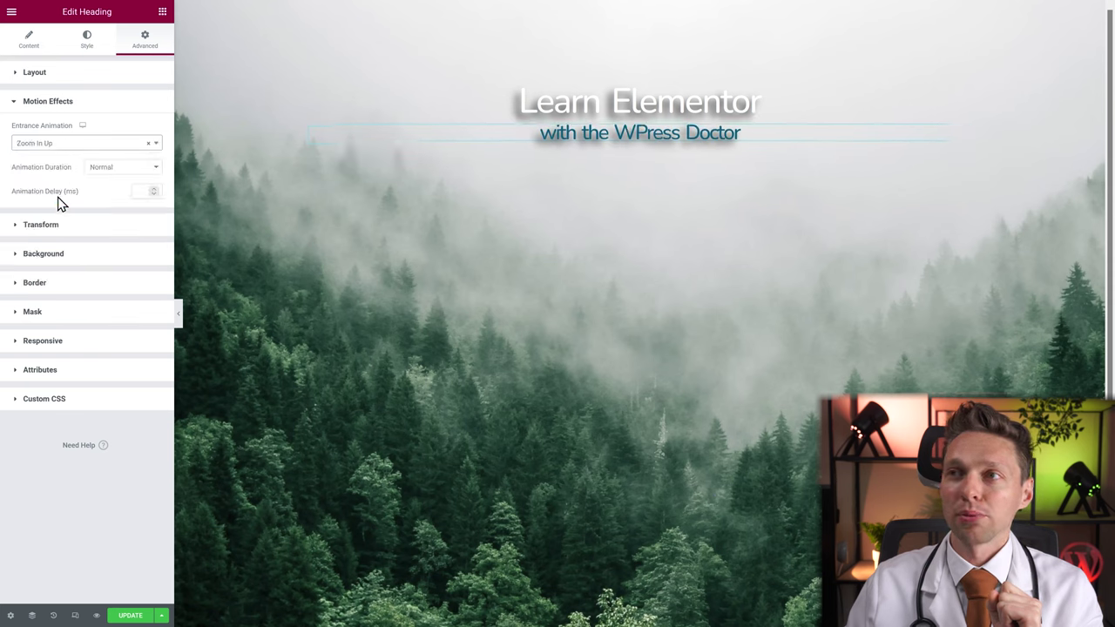
Apply the Fade In Up entrance animation to the "with the WPress Doctor" subheading
{"action": "left_click", "coordinate": [56, 144]}
{"action": "scroll", "coordinate": [64, 209], "scroll_direction": "up", "scroll_amount": 4}
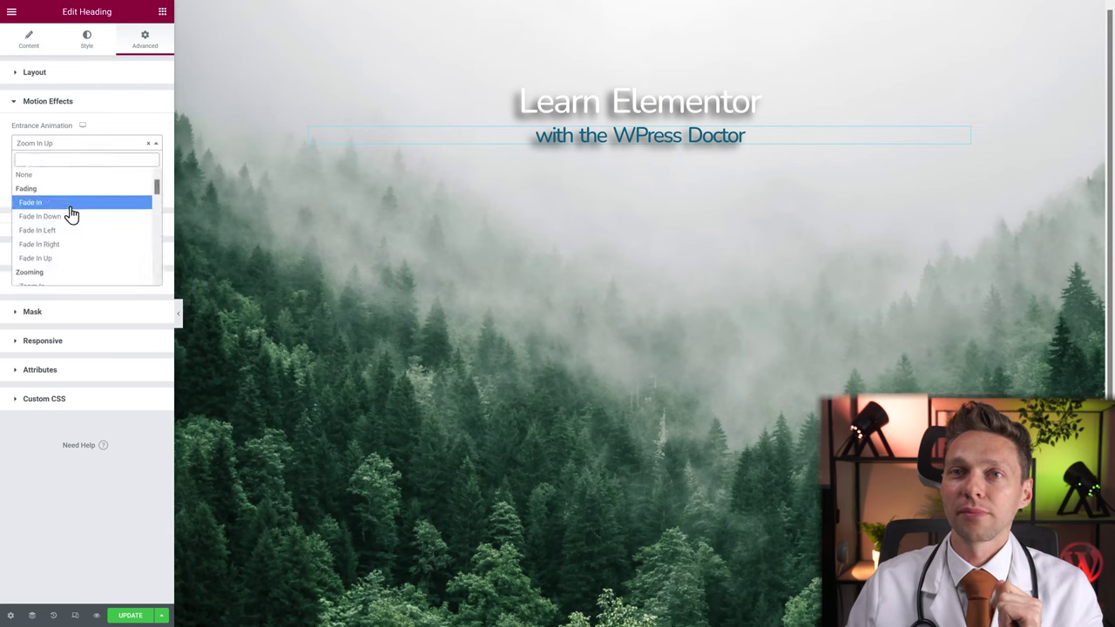
{"action": "left_click", "coordinate": [58, 258]}
{"action": "left_click", "coordinate": [56, 254]}
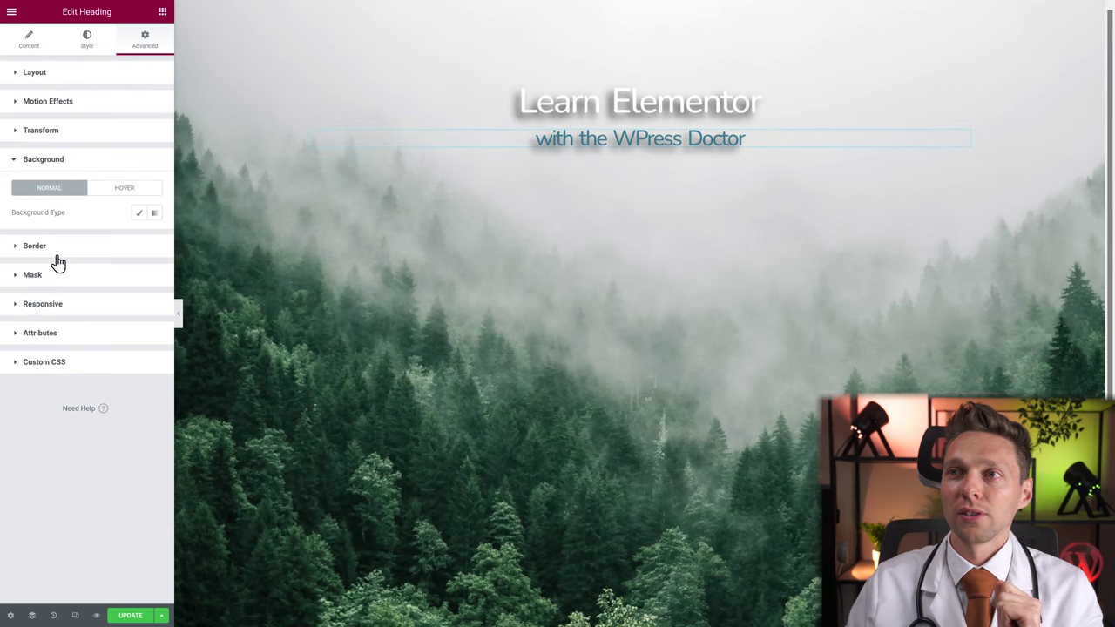
{"action": "left_click", "coordinate": [50, 102]}
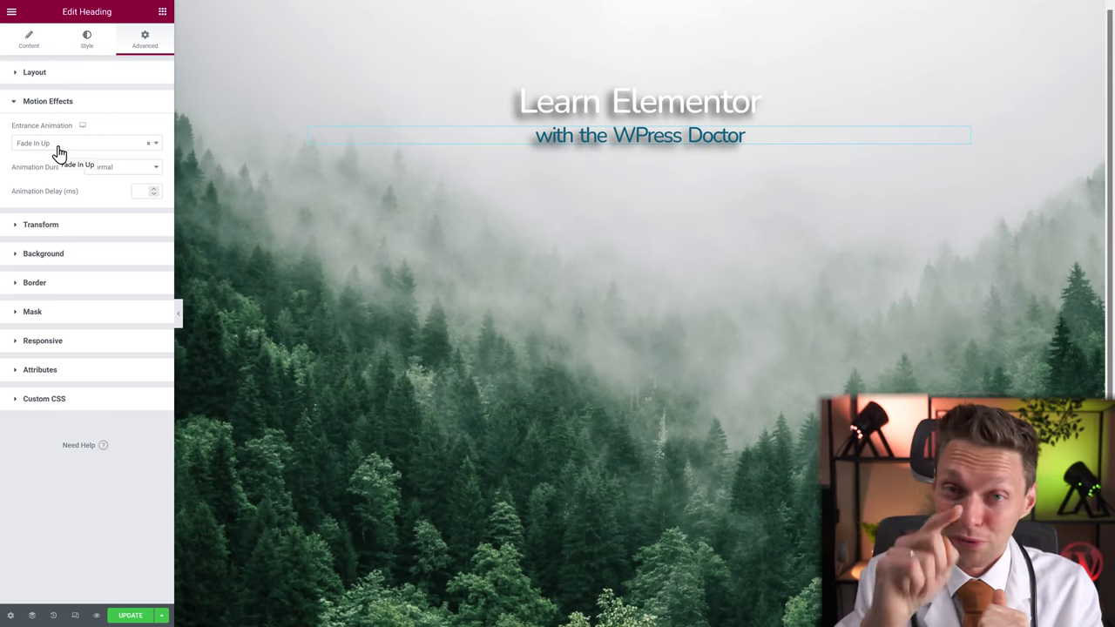
Try different durations for the subheading's entrance animation and set it to Fast
{"action": "left_click", "coordinate": [104, 171]}
{"action": "left_click", "coordinate": [103, 182]}
{"action": "left_click", "coordinate": [107, 171]}
{"action": "left_click", "coordinate": [109, 183]}
{"action": "left_click", "coordinate": [106, 167]}
{"action": "left_click", "coordinate": [107, 197]}
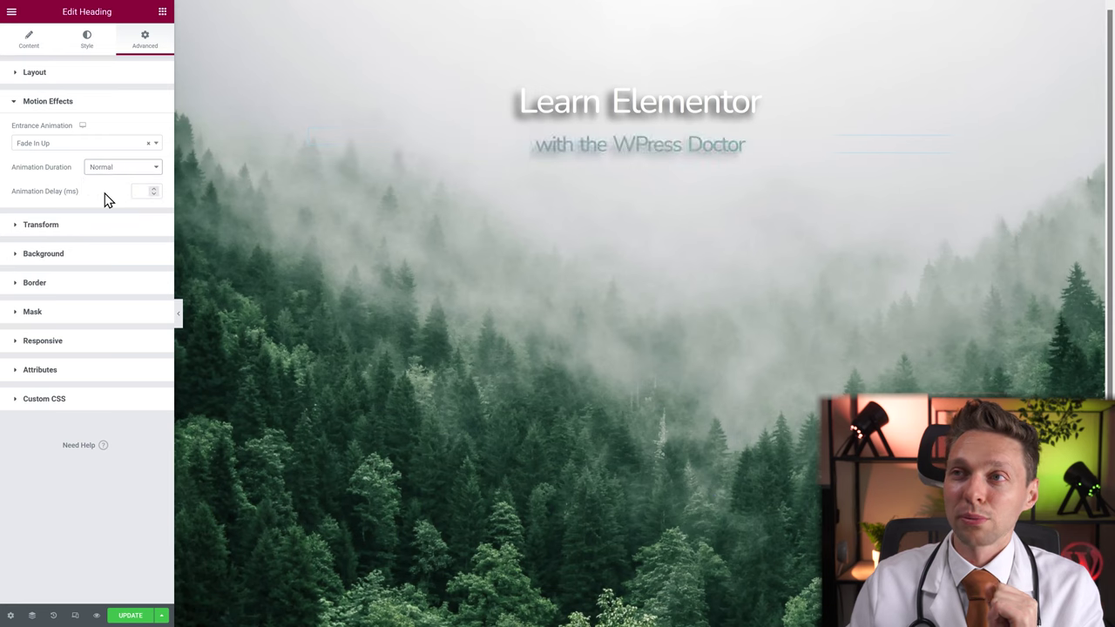
{"action": "left_click", "coordinate": [106, 167]}
{"action": "left_click", "coordinate": [109, 210]}
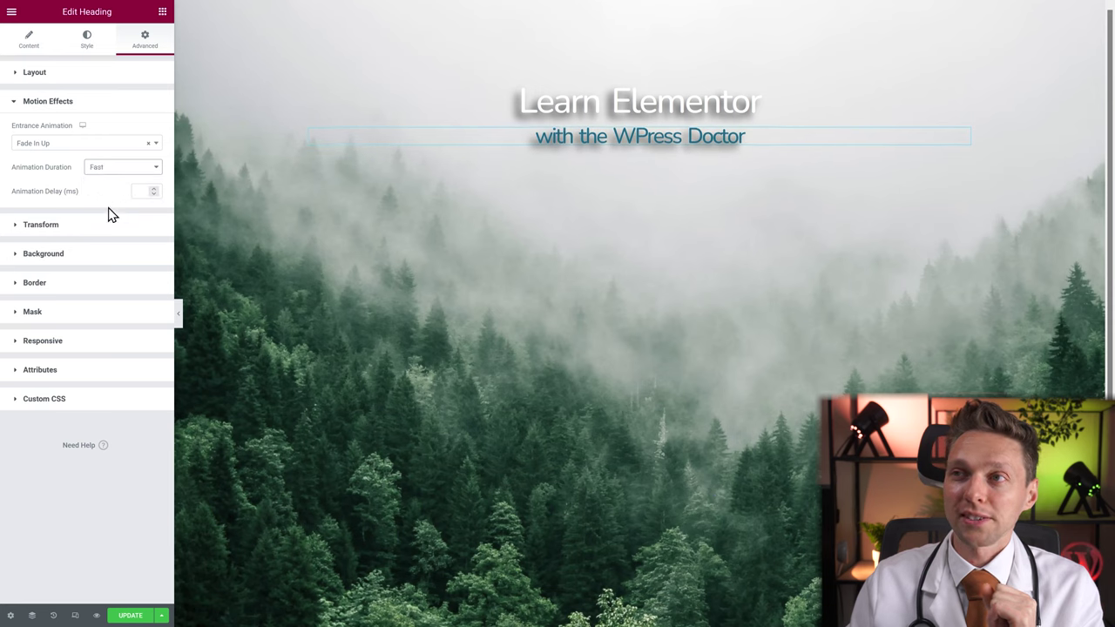
Set the subheading's entrance animation delay to 2000 ms
{"action": "left_click", "coordinate": [138, 192]}
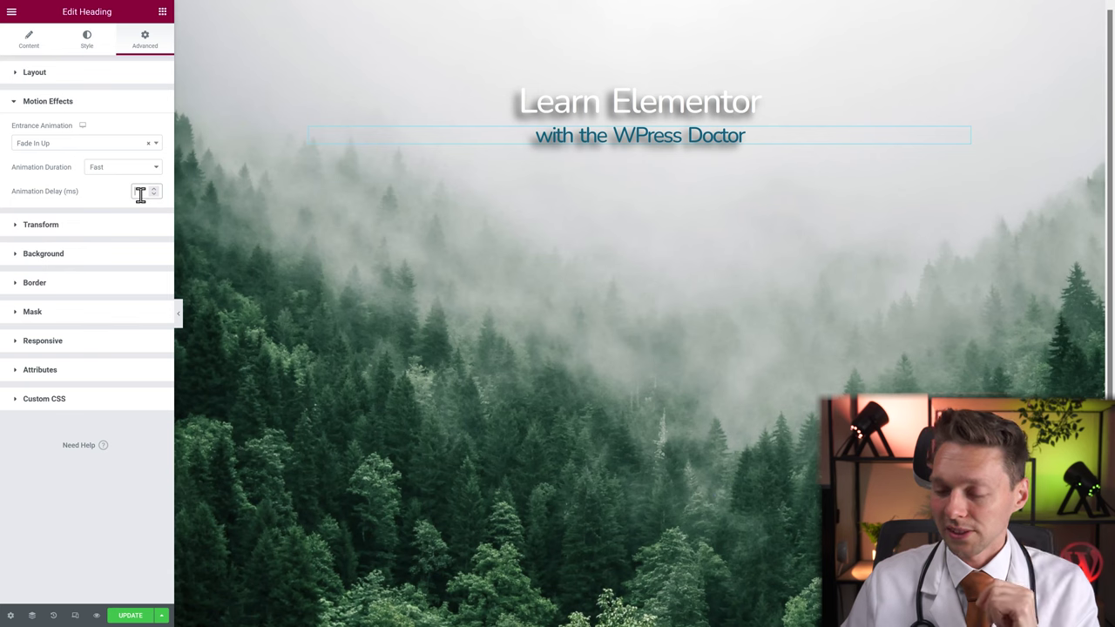
{"action": "type", "text": "2000"}
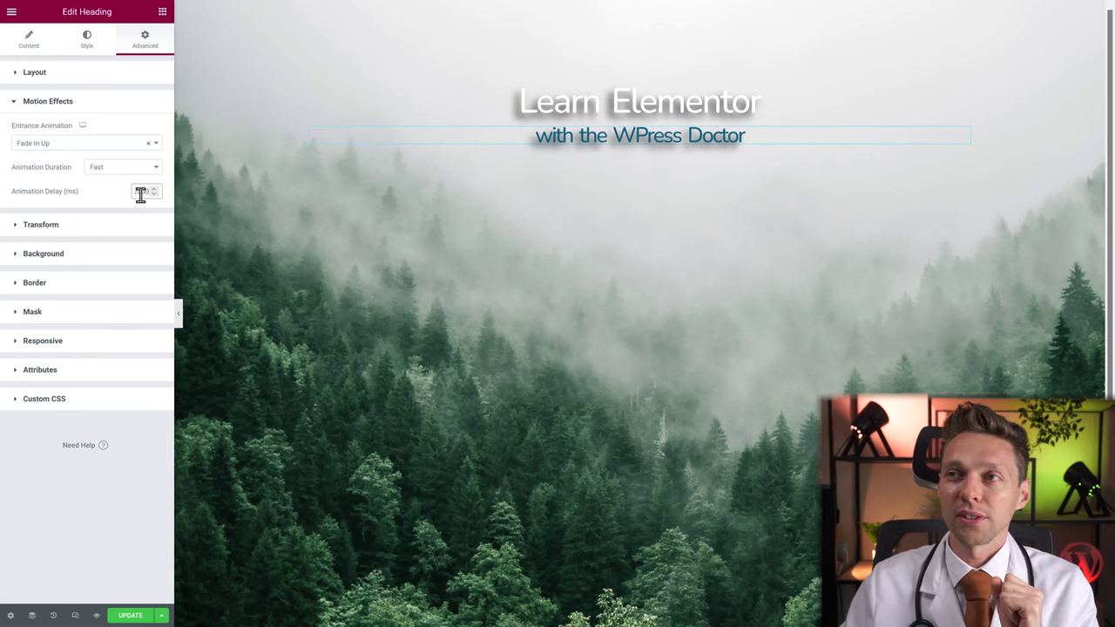
{"action": "left_click", "coordinate": [91, 205]}
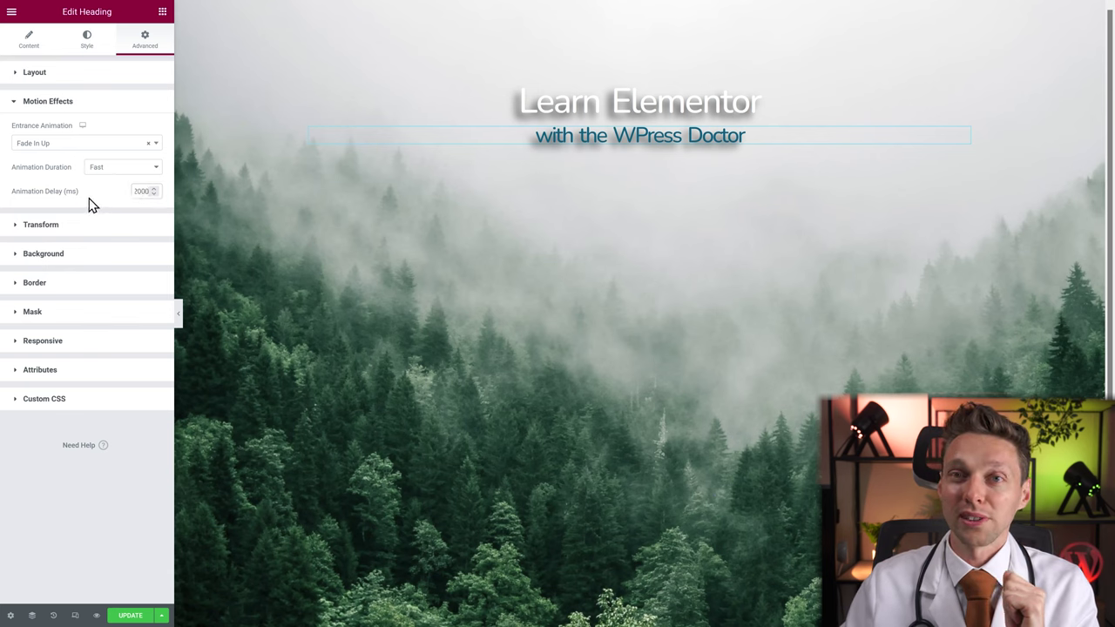
Rotate the "with the WPress Doctor" subheading by about 17 degrees with the Transform settings
{"action": "left_click", "coordinate": [42, 228]}
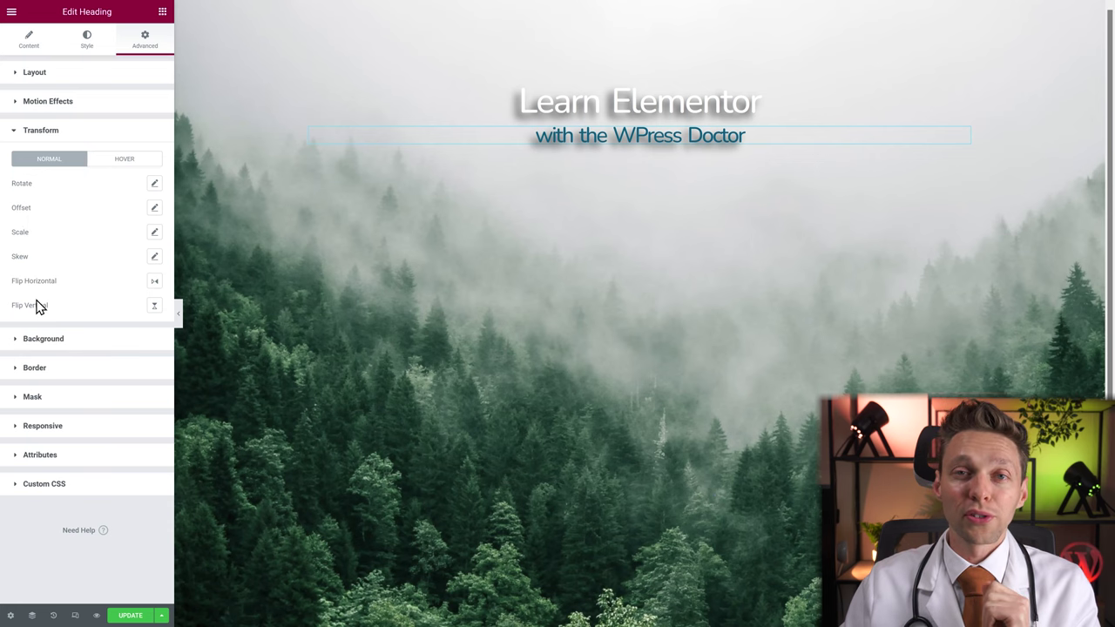
{"action": "left_click", "coordinate": [155, 186]}
{"action": "mouse_move", "coordinate": [75, 228]}
{"action": "left_mouse_down"}
{"action": "mouse_move", "coordinate": [60, 232]}
{"action": "mouse_move", "coordinate": [72, 240]}
{"action": "left_mouse_up"}
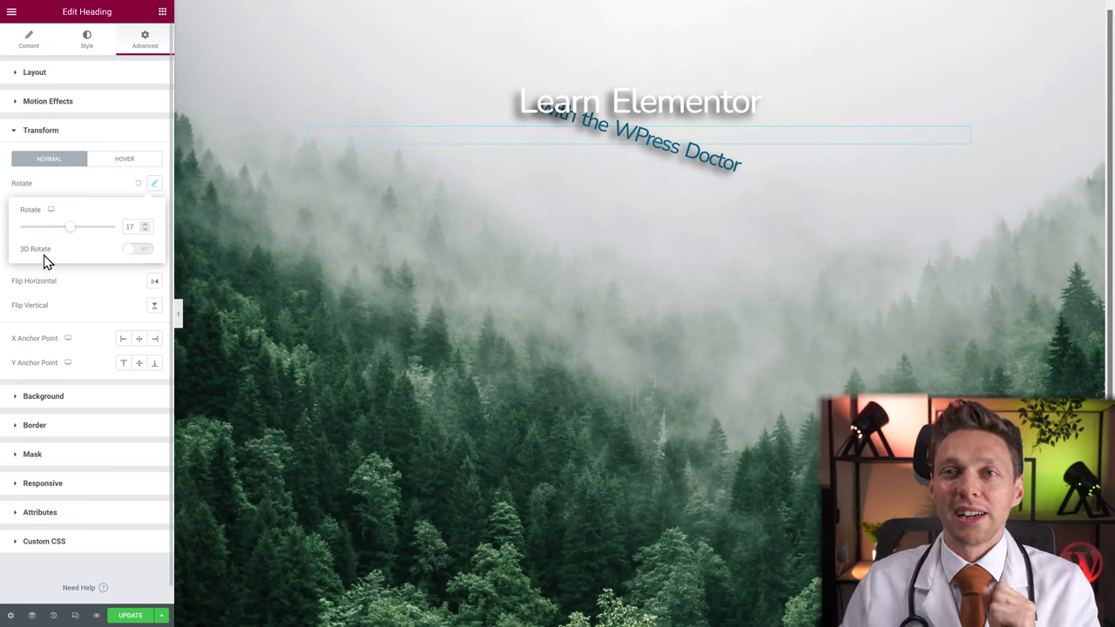
Try a 3D rotation on the subheading with Rotate Y about -35 and perspective about 201, and reset its rotation
{"action": "left_click", "coordinate": [137, 251]}
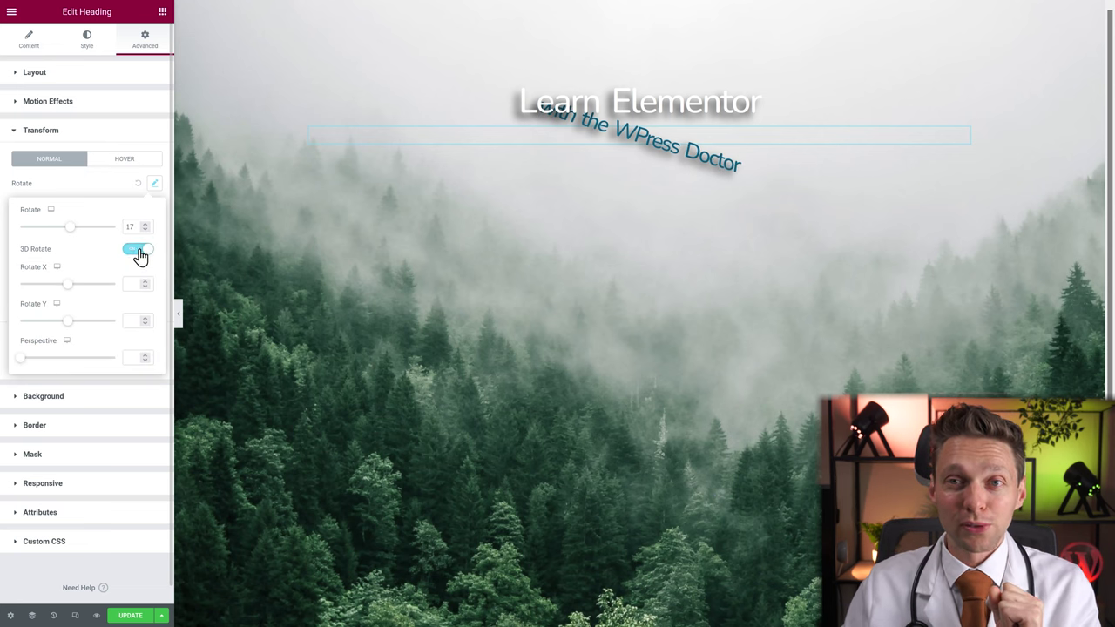
{"action": "left_click_drag", "start_coordinate": [73, 292], "coordinate": [65, 324]}
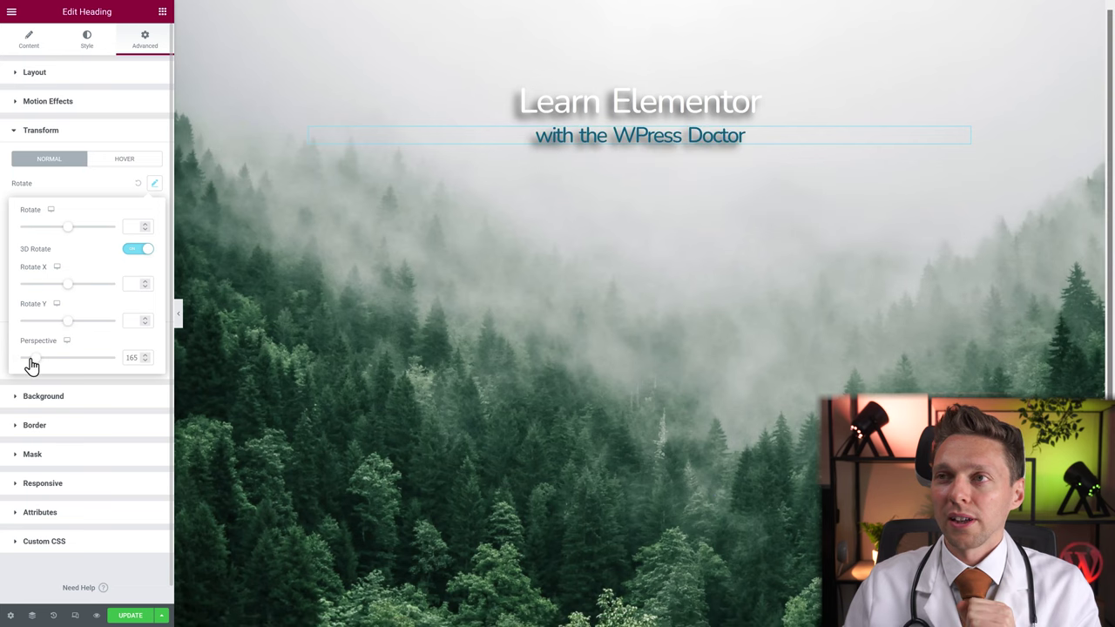
{"action": "left_click_drag", "start_coordinate": [32, 366], "coordinate": [92, 363]}
{"action": "mouse_move", "coordinate": [70, 326]}
{"action": "left_mouse_down"}
{"action": "mouse_move", "coordinate": [77, 366]}
{"action": "mouse_move", "coordinate": [23, 366]}
{"action": "mouse_move", "coordinate": [73, 363]}
{"action": "mouse_move", "coordinate": [54, 368]}
{"action": "left_mouse_up"}
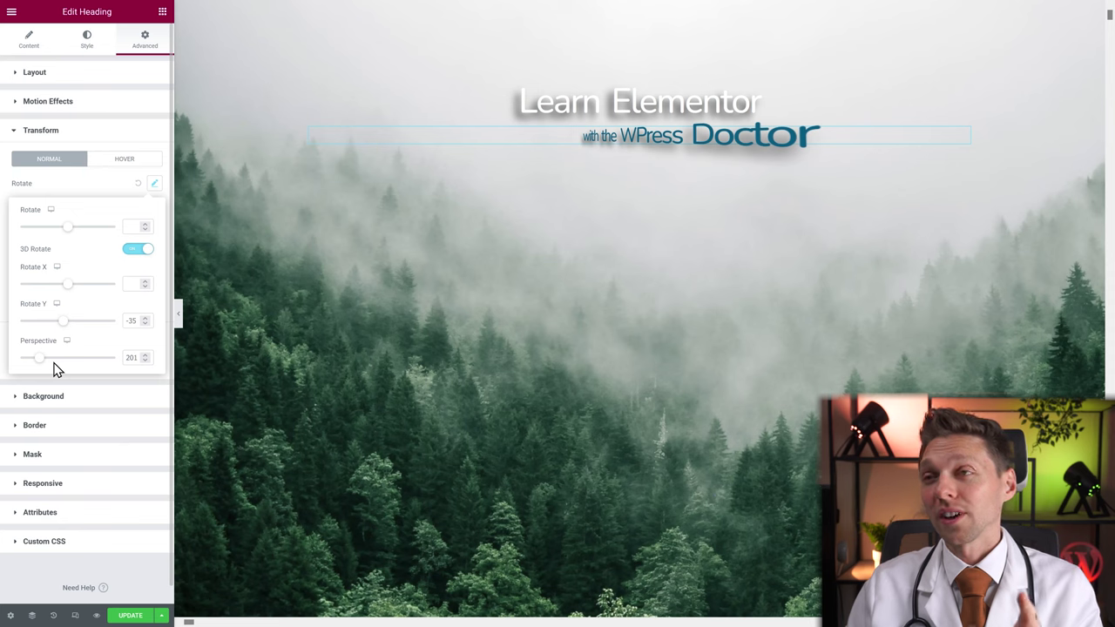
{"action": "left_click", "coordinate": [137, 250]}
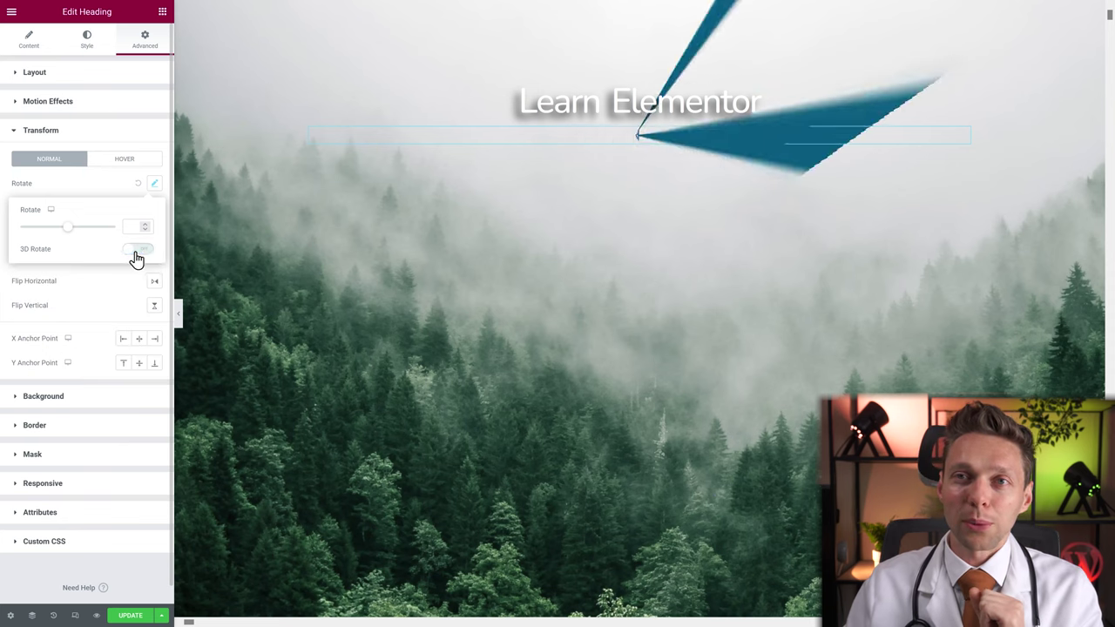
{"action": "left_click", "coordinate": [150, 185]}
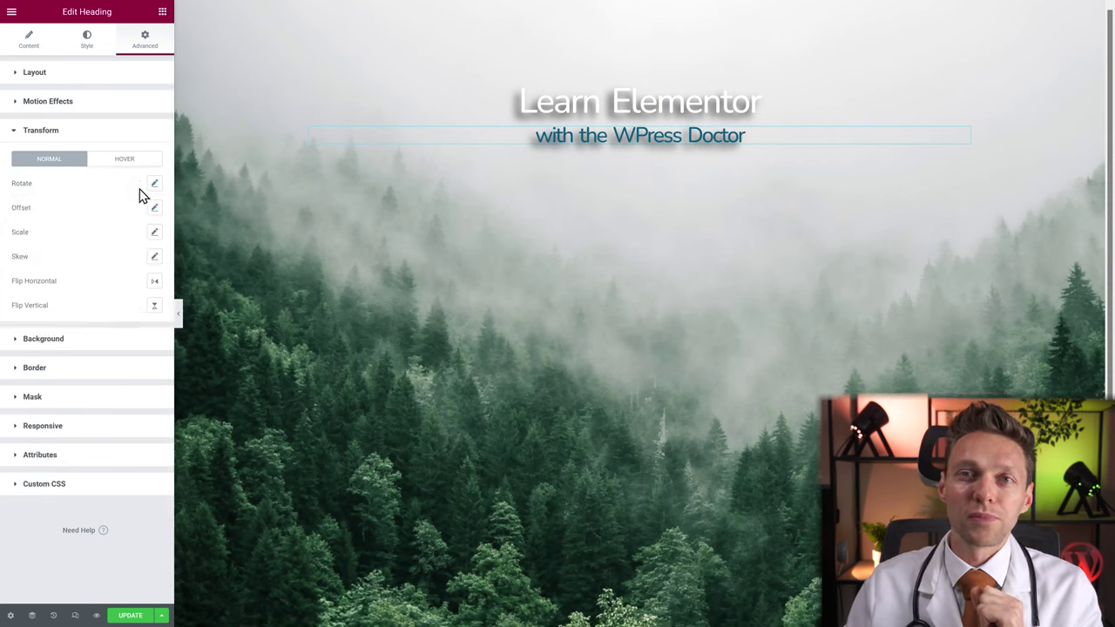
Try shifting the subheading with offsets such as X about -524 px and Y about 427 px, and reset the offset
{"action": "left_click", "coordinate": [154, 208]}
{"action": "left_click_drag", "start_coordinate": [68, 251], "coordinate": [85, 261]}
{"action": "mouse_move", "coordinate": [70, 298]}
{"action": "left_mouse_down"}
{"action": "mouse_move", "coordinate": [47, 289]}
{"action": "mouse_move", "coordinate": [42, 257]}
{"action": "mouse_move", "coordinate": [69, 301]}
{"action": "mouse_move", "coordinate": [92, 299]}
{"action": "left_mouse_up"}
{"action": "left_click_drag", "start_coordinate": [47, 256], "coordinate": [76, 257]}
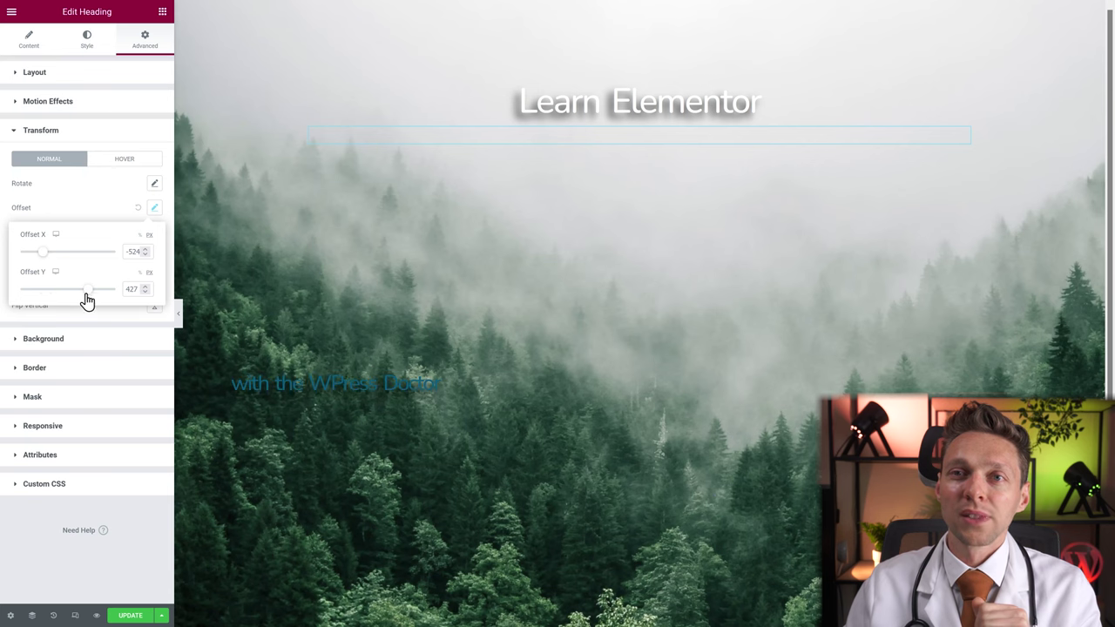
{"action": "left_click_drag", "start_coordinate": [85, 298], "coordinate": [74, 296]}
{"action": "left_click_drag", "start_coordinate": [76, 252], "coordinate": [87, 256]}
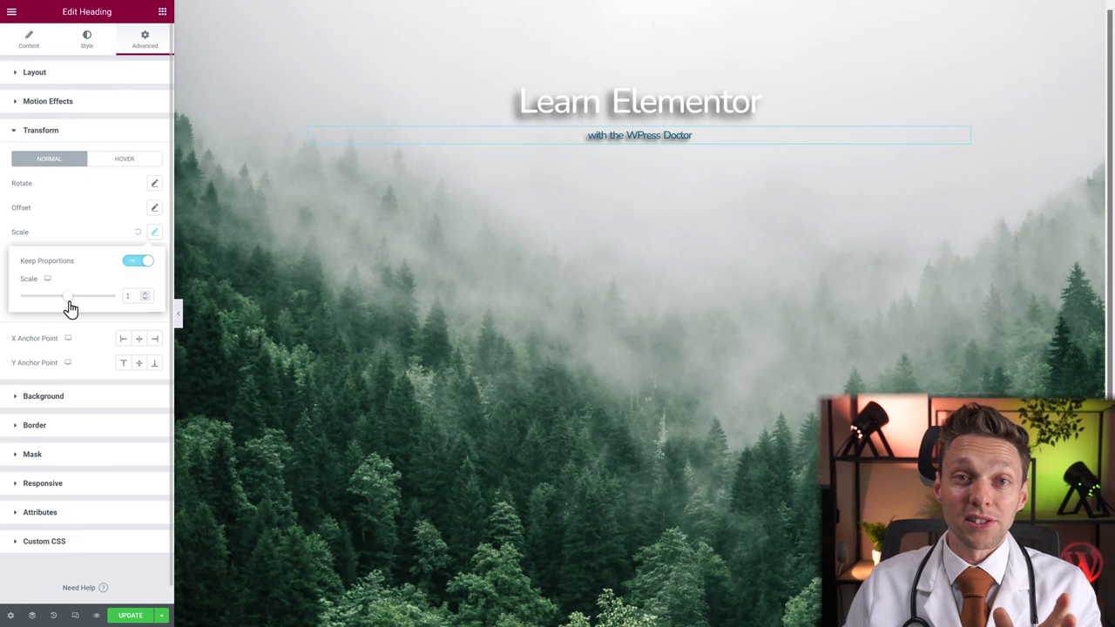
Try scaling the subheading without kept proportions to 1.4 in X and 1.3 in Y, and reset the scale
{"action": "mouse_move", "coordinate": [70, 307]}
{"action": "left_mouse_down"}
{"action": "mouse_move", "coordinate": [102, 306]}
{"action": "mouse_move", "coordinate": [23, 304]}
{"action": "mouse_move", "coordinate": [92, 306]}
{"action": "left_mouse_up"}
{"action": "left_click", "coordinate": [139, 262]}
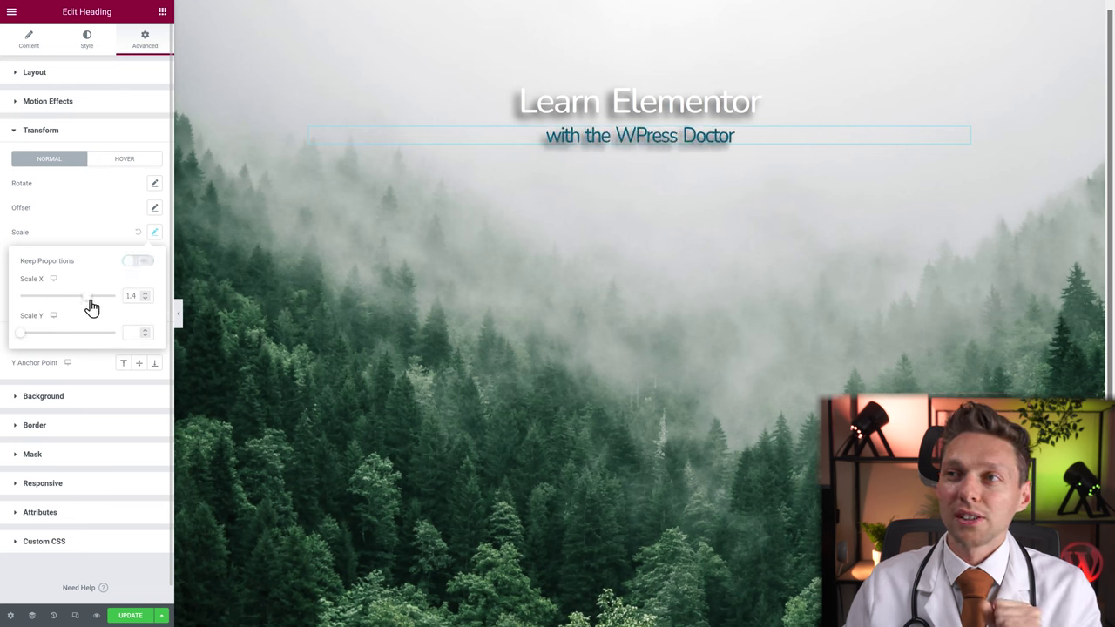
{"action": "left_click_drag", "start_coordinate": [23, 338], "coordinate": [82, 336]}
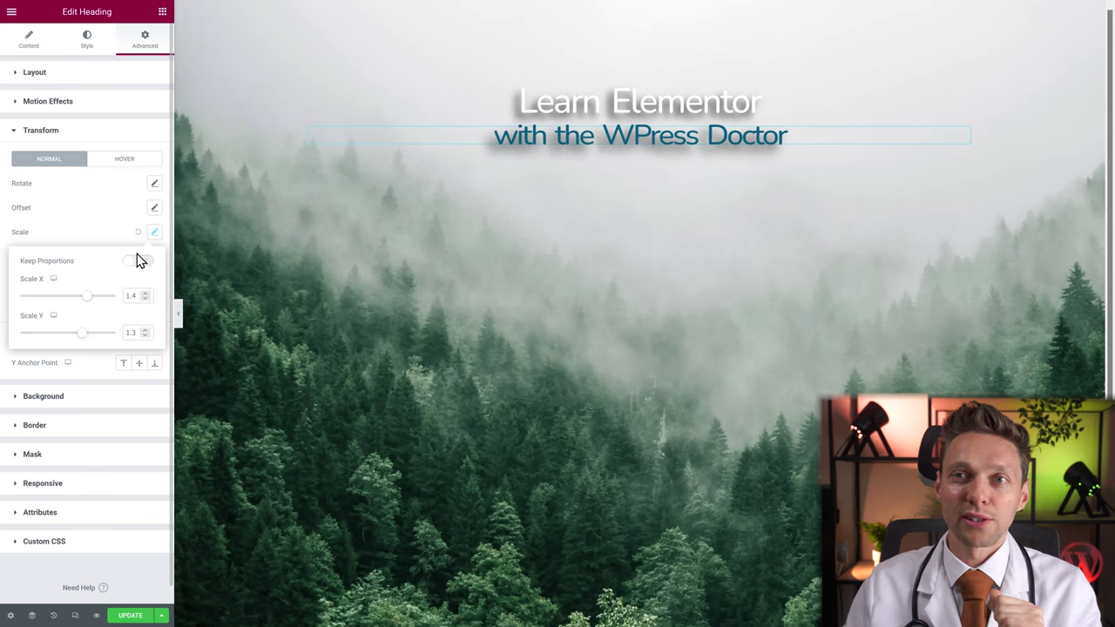
{"action": "left_click", "coordinate": [153, 232]}
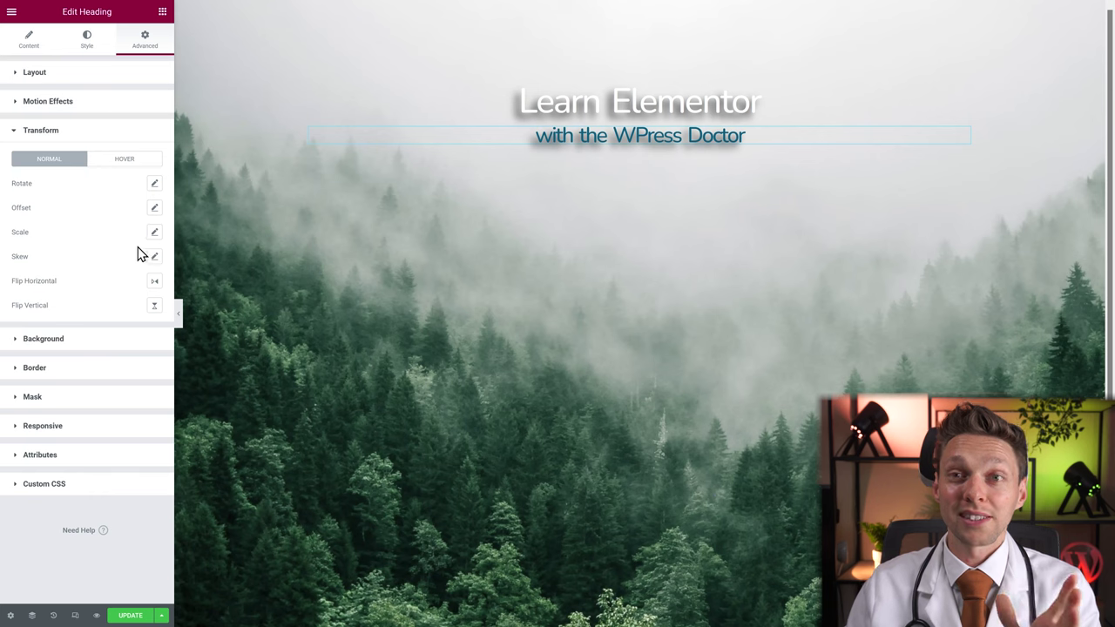
Try skewing the "with the WPress Doctor" subheading and reset the skew
{"action": "left_click", "coordinate": [154, 256]}
{"action": "mouse_move", "coordinate": [69, 302]}
{"action": "left_mouse_down"}
{"action": "mouse_move", "coordinate": [93, 311]}
{"action": "mouse_move", "coordinate": [69, 313]}
{"action": "left_mouse_up"}
{"action": "left_click", "coordinate": [138, 256]}
Try flipping the subheading horizontally and vertically, including a left X anchor point, and switch the flips off again
{"action": "left_click", "coordinate": [154, 280]}
{"action": "left_click", "coordinate": [154, 283]}
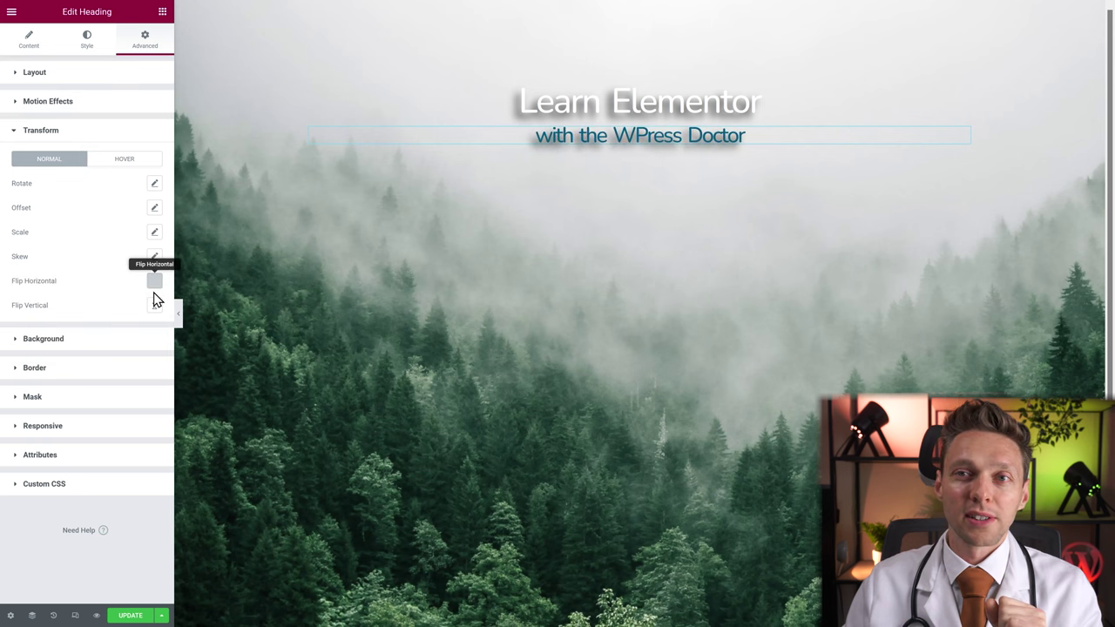
{"action": "left_click", "coordinate": [154, 305]}
{"action": "left_click", "coordinate": [156, 309]}
{"action": "left_click", "coordinate": [156, 310]}
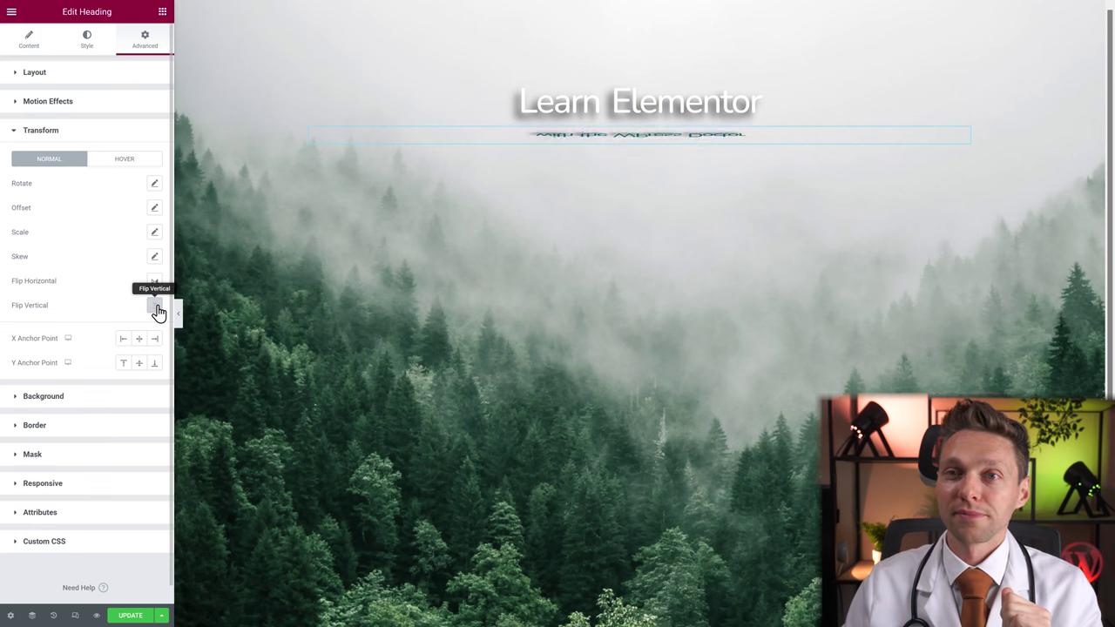
{"action": "left_click", "coordinate": [122, 338]}
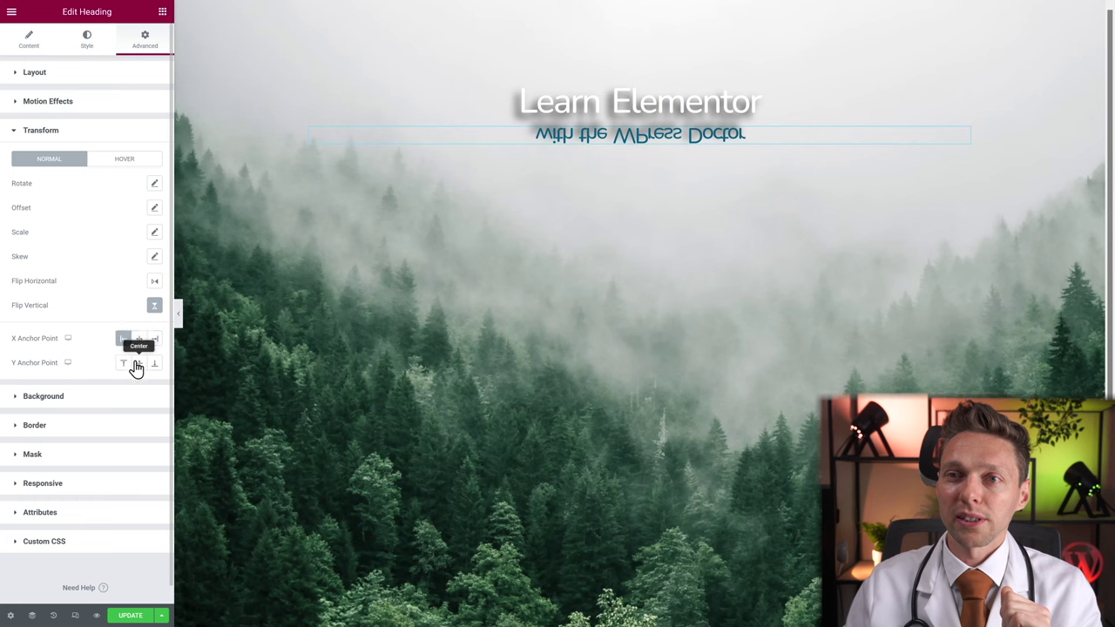
{"action": "left_click", "coordinate": [155, 305]}
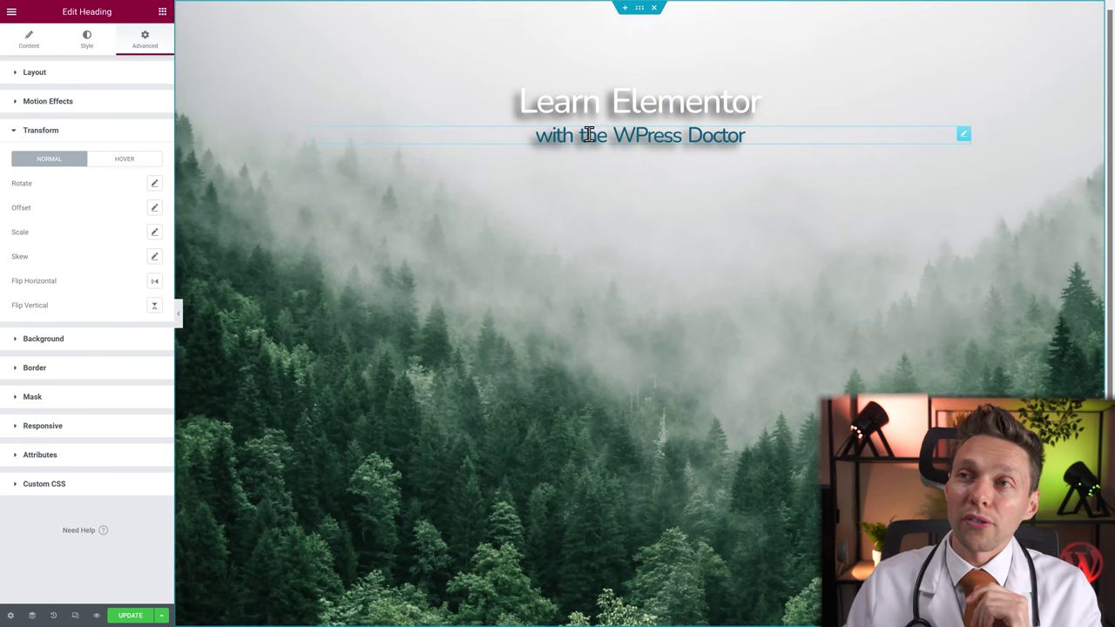
Try a proportional hover scale of 1.2 on the subheading and reset it
{"action": "left_click", "coordinate": [124, 158]}
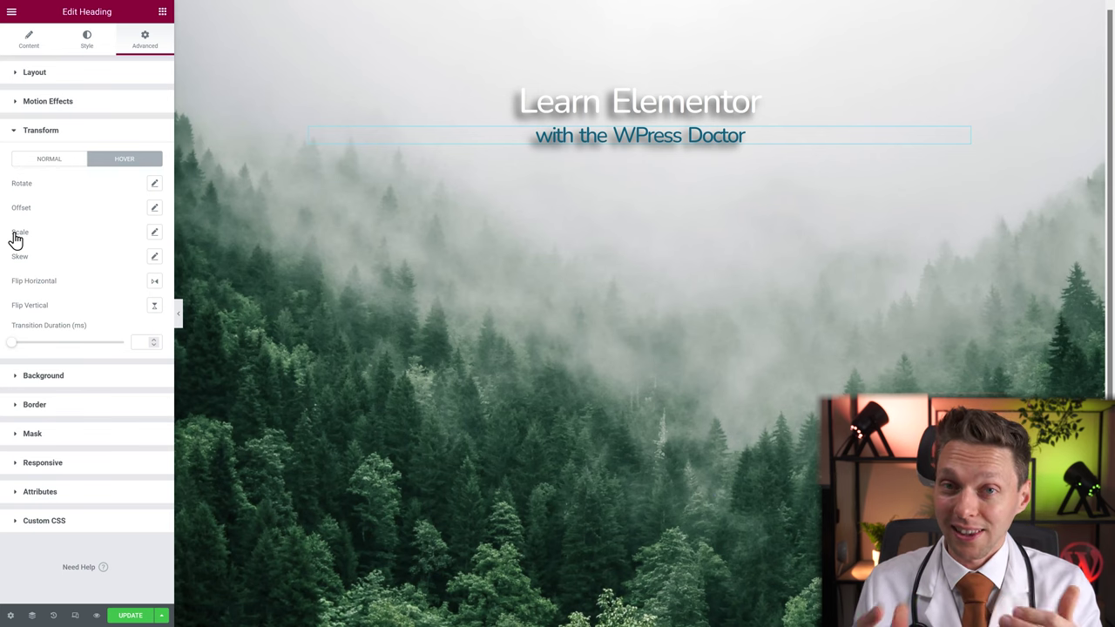
{"action": "left_click", "coordinate": [155, 235]}
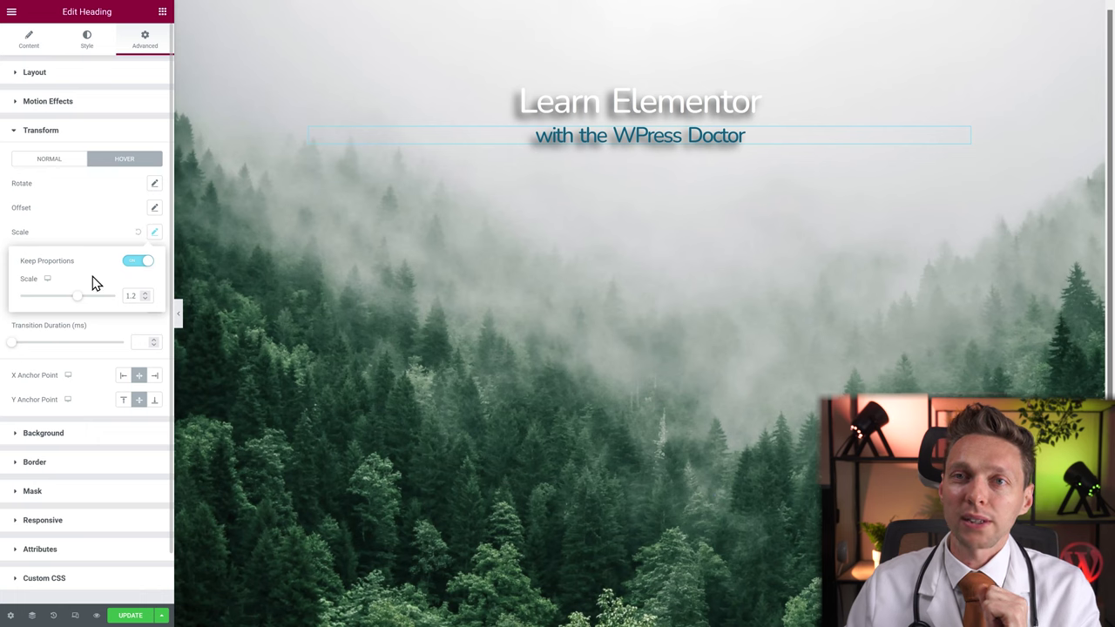
{"action": "double_click", "coordinate": [130, 296]}
{"action": "key", "text": "BackSpace"}
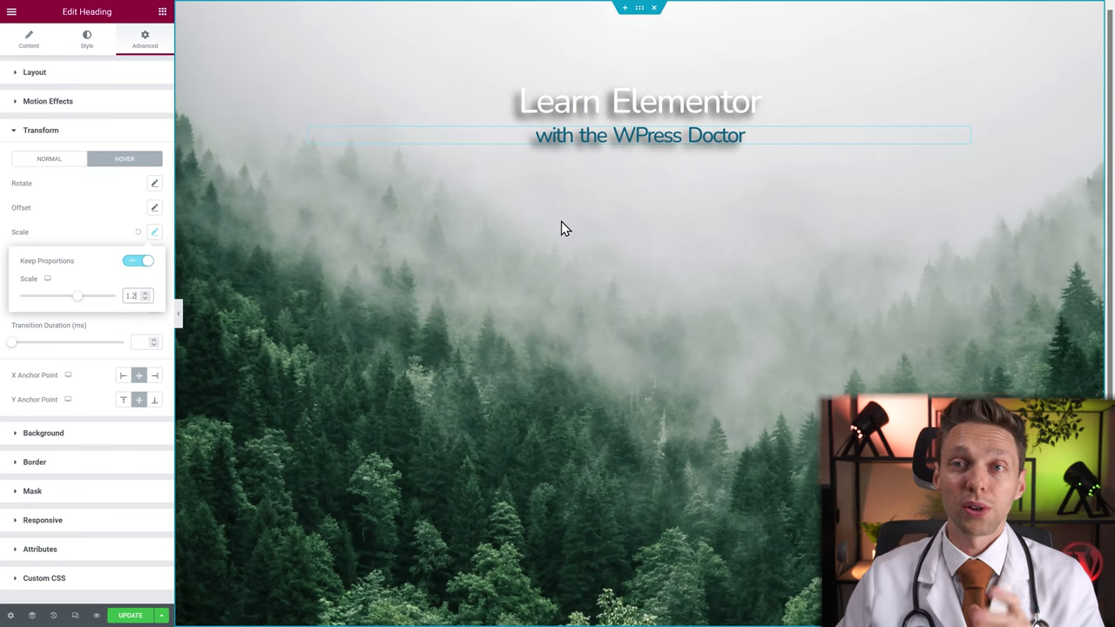
{"action": "left_click", "coordinate": [154, 232]}
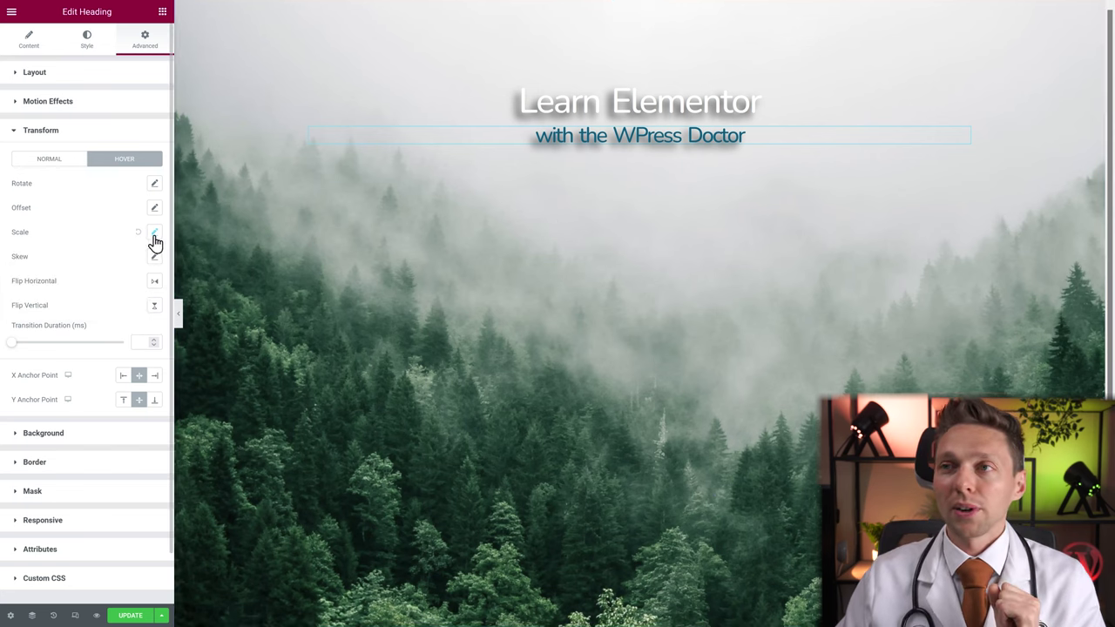
{"action": "left_click", "coordinate": [138, 231]}
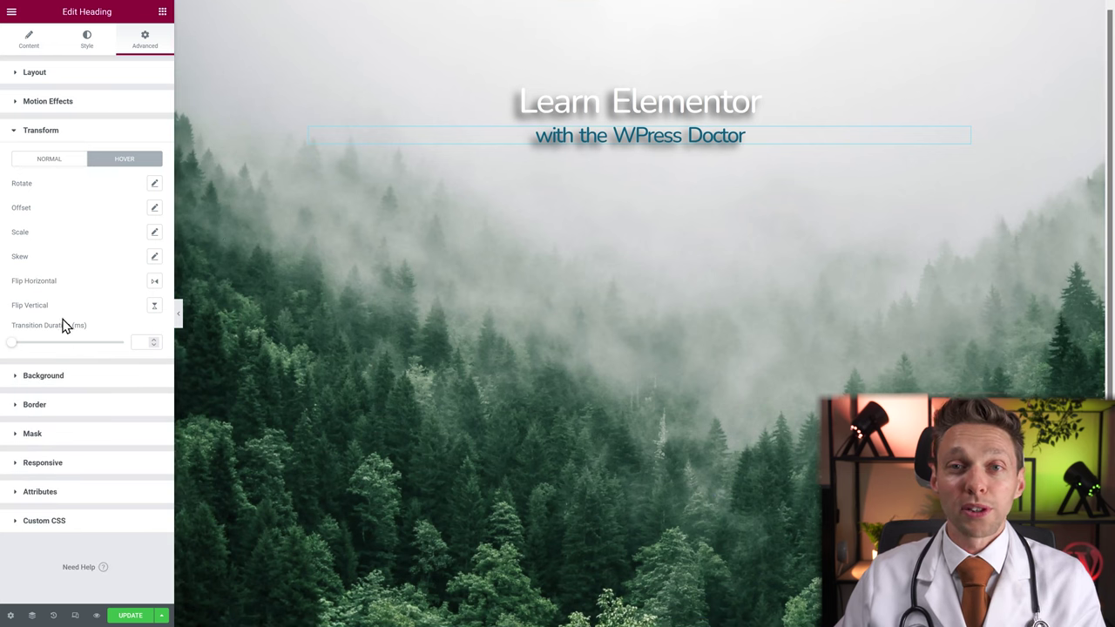
Give the "with the WPress Doctor" subheading a classic background using the Elephant image from the media library
{"action": "left_click", "coordinate": [54, 378]}
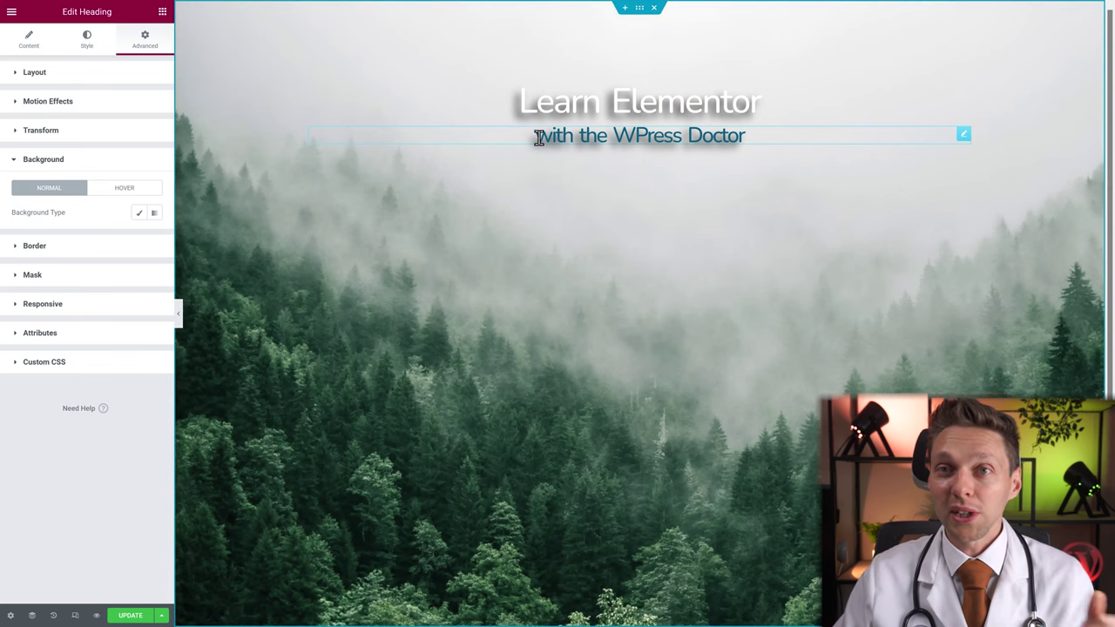
{"action": "left_click", "coordinate": [138, 213]}
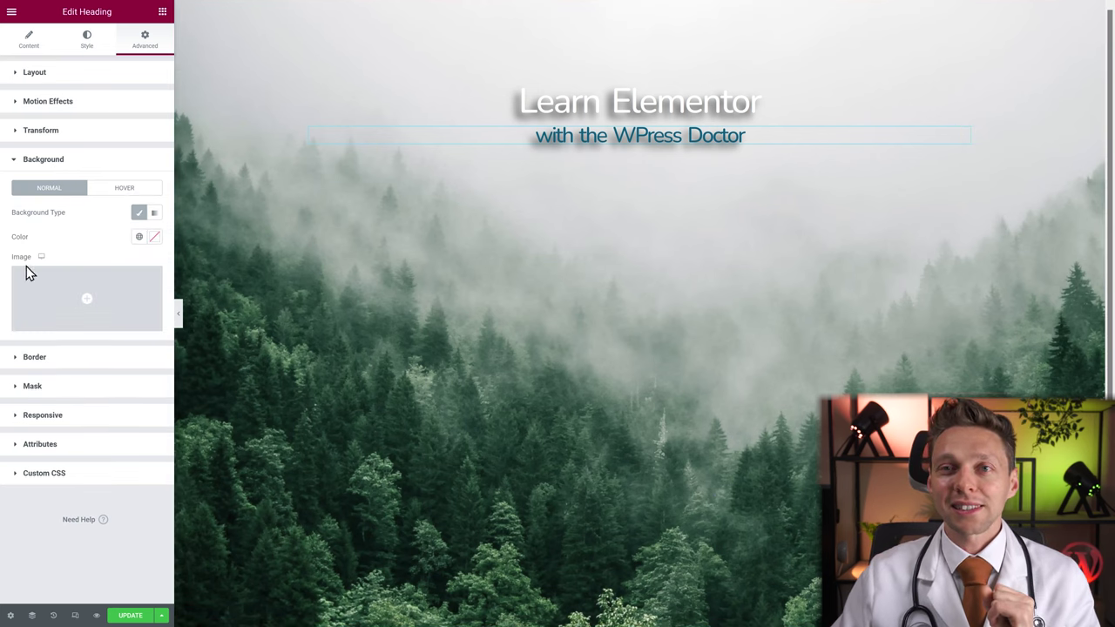
{"action": "left_click", "coordinate": [87, 303]}
{"action": "left_click", "coordinate": [270, 185]}
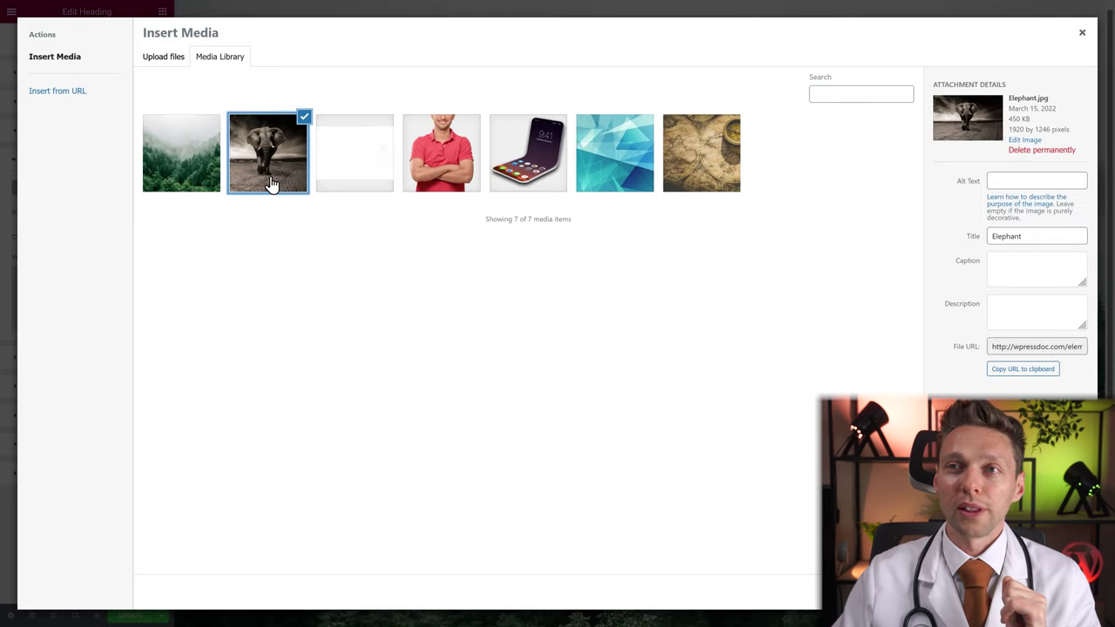
{"action": "left_click", "coordinate": [1050, 593]}
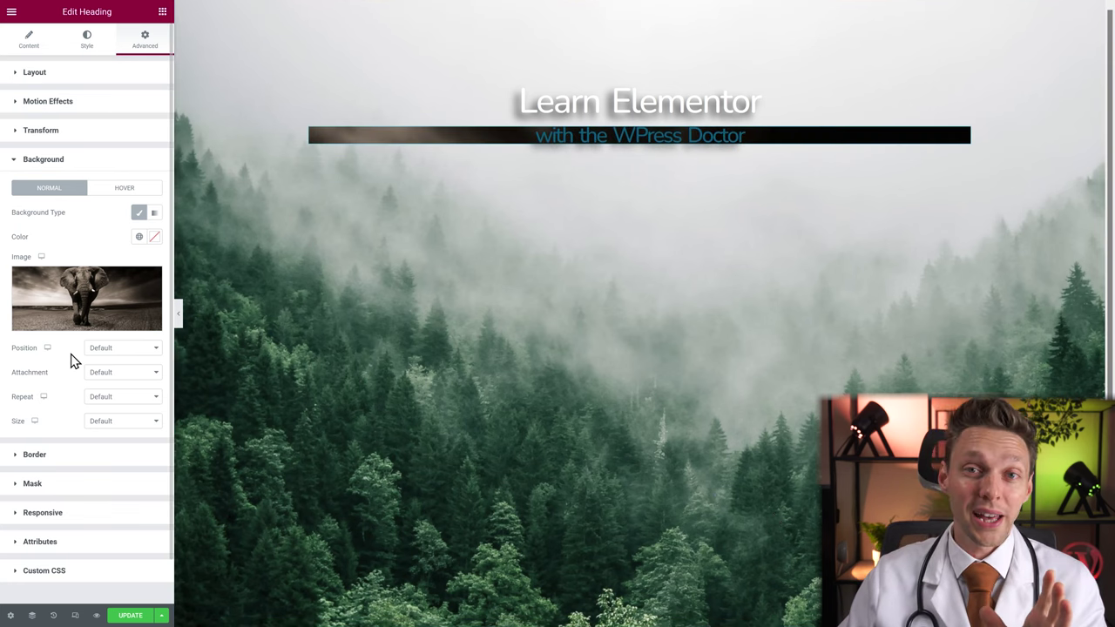
Set the subheading's top margin to 25 and its unlinked padding to 250 at the top and 250 at the bottom
{"action": "left_click", "coordinate": [34, 75]}
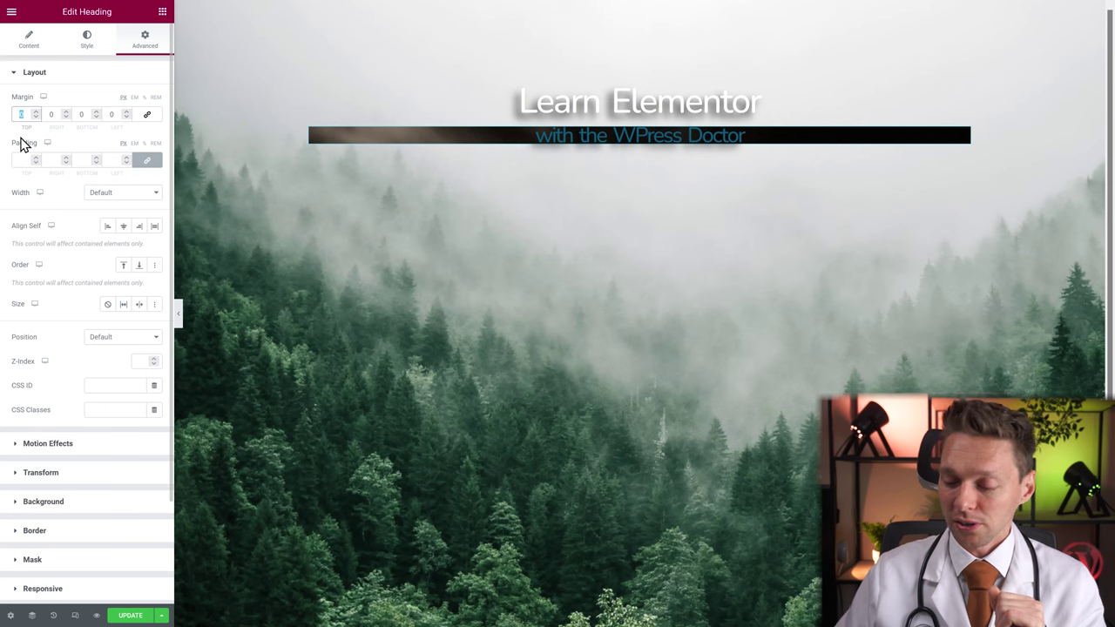
{"action": "type", "text": "25"}
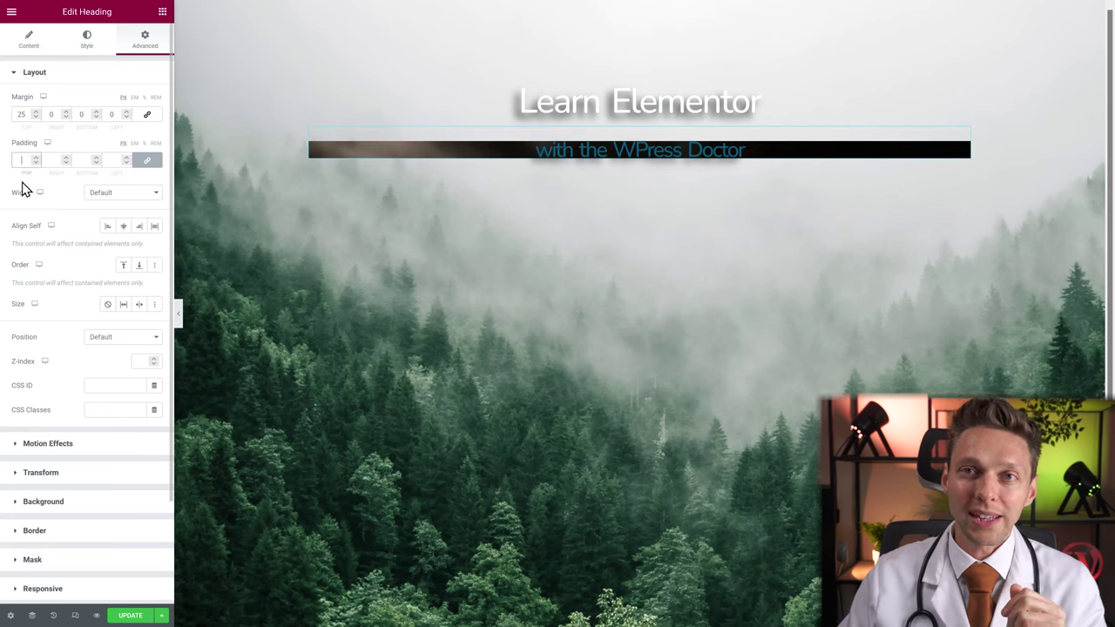
{"action": "left_click", "coordinate": [148, 162]}
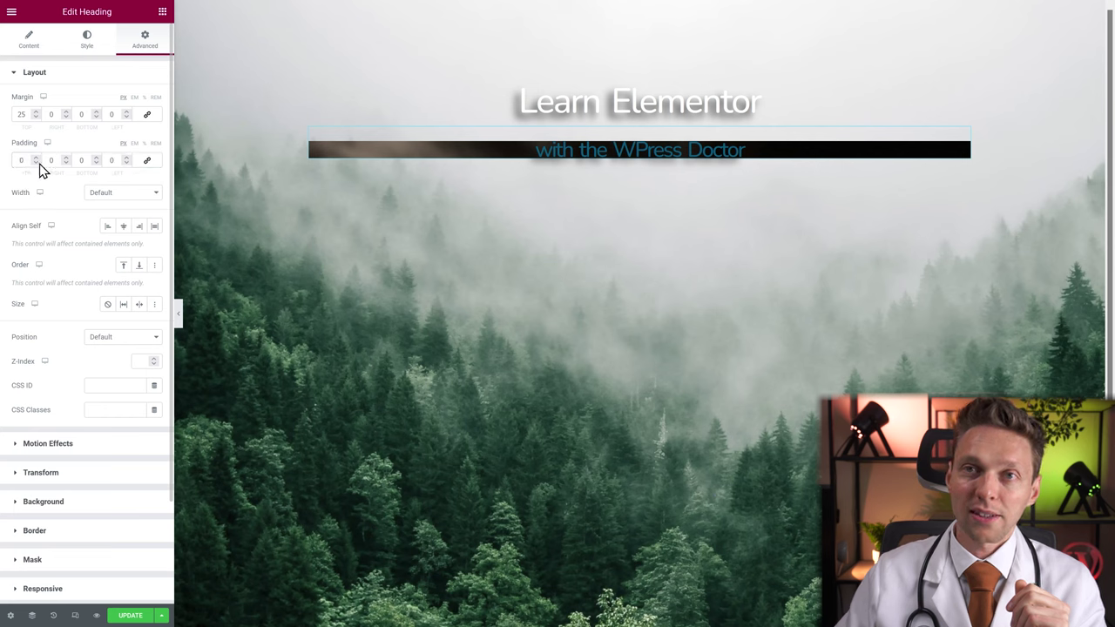
{"action": "left_click", "coordinate": [19, 160]}
{"action": "type", "text": "25"}
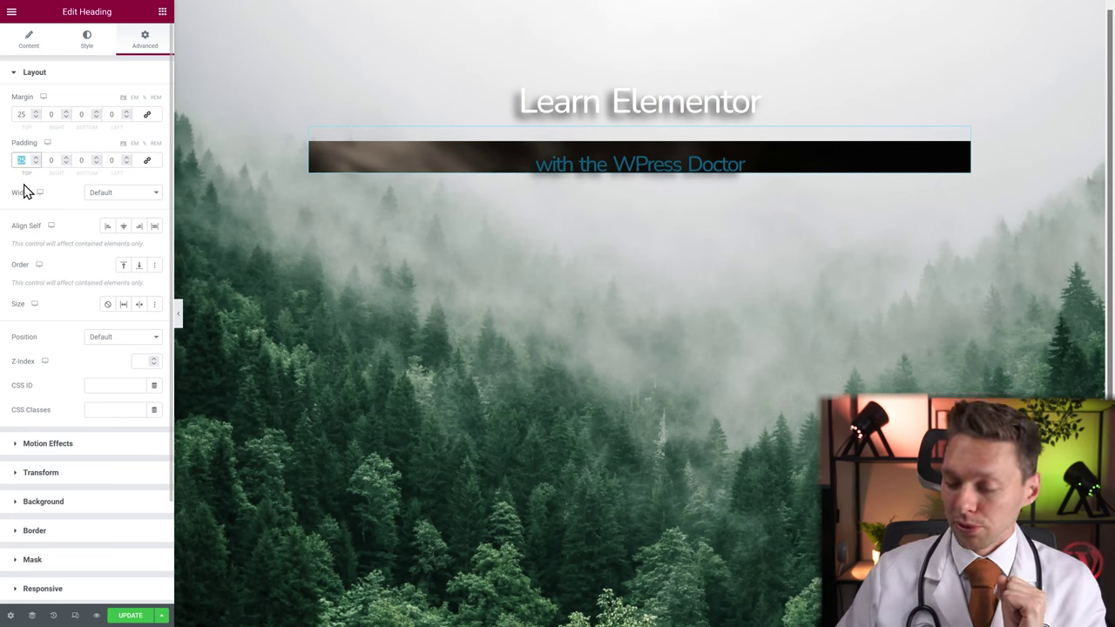
{"action": "type", "text": "250"}
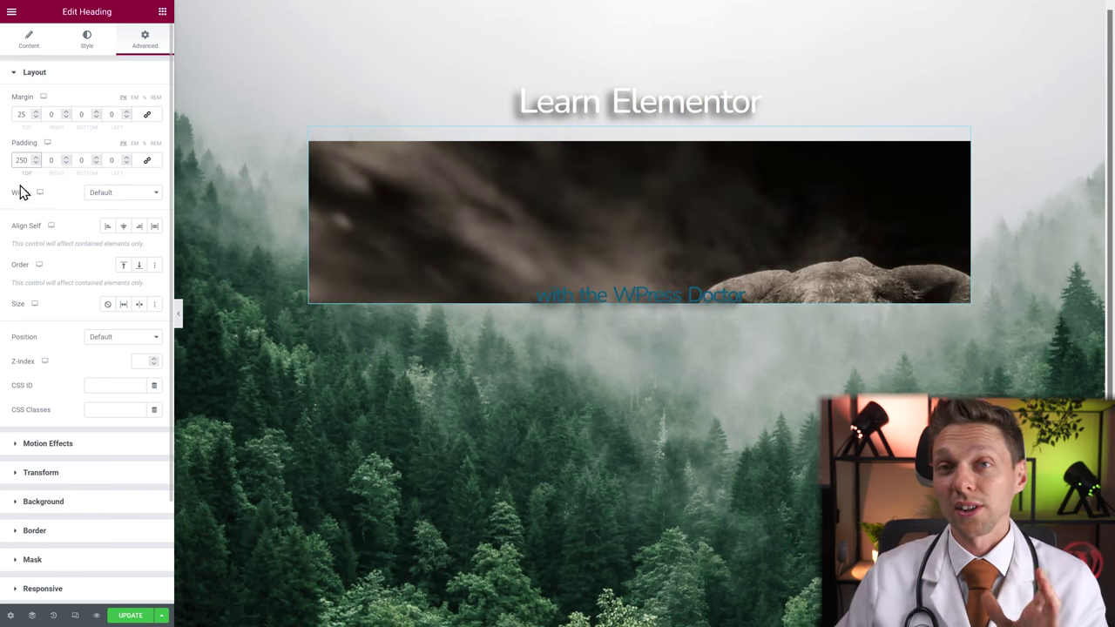
{"action": "double_click", "coordinate": [83, 162]}
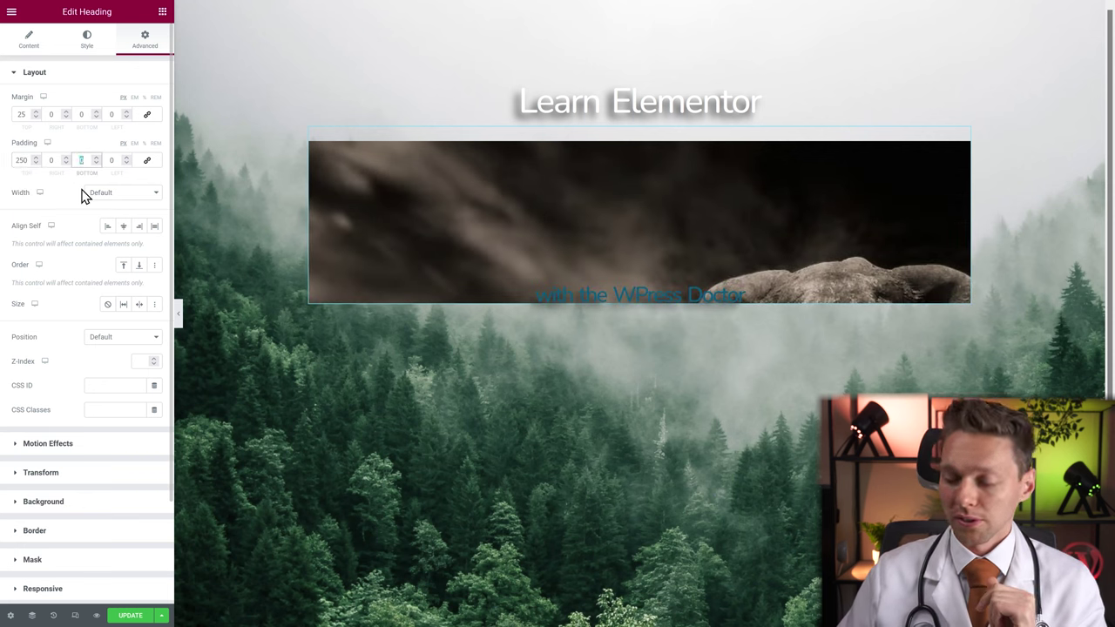
{"action": "type", "text": "250"}
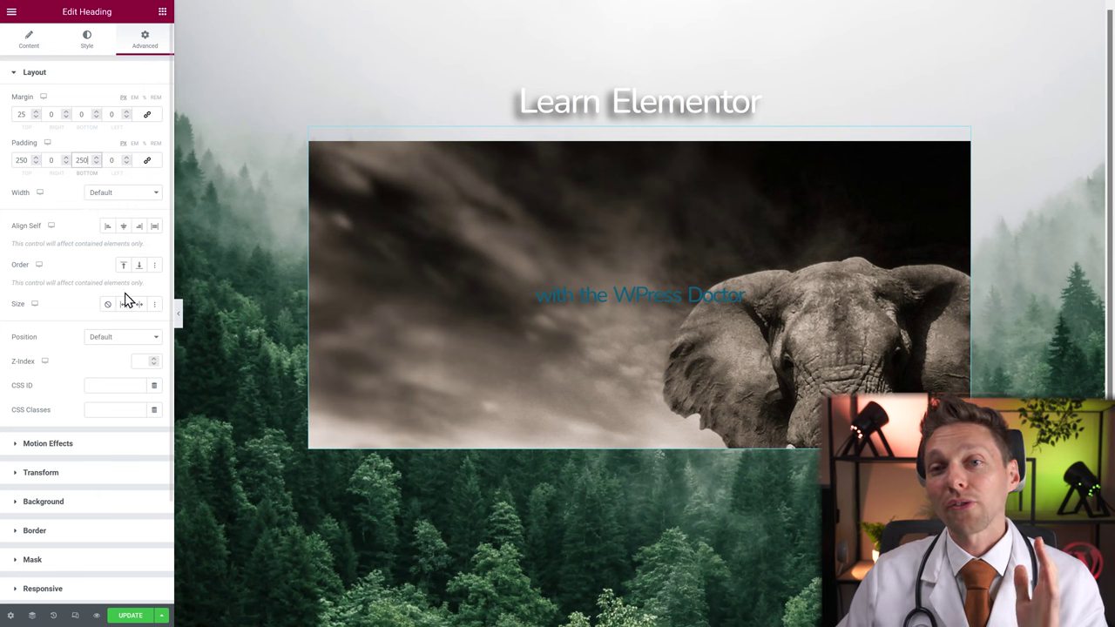
Try the Center Center, Top Center and Top Left positions for the subheading's elephant background image
{"action": "left_click", "coordinate": [56, 509]}
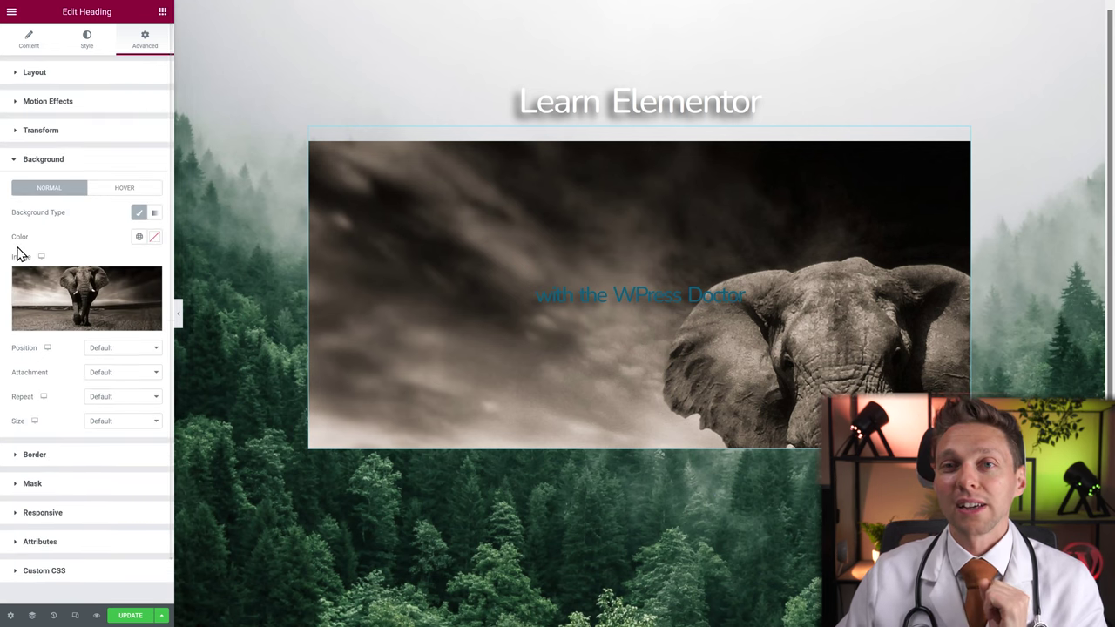
{"action": "left_click", "coordinate": [116, 350]}
{"action": "left_click", "coordinate": [115, 378]}
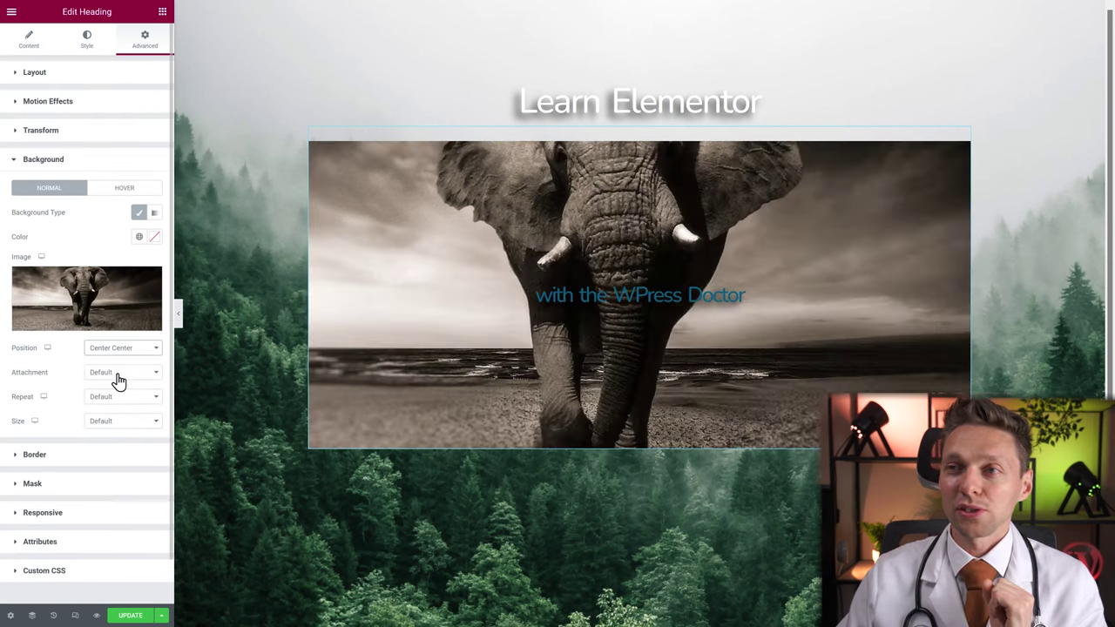
{"action": "left_click", "coordinate": [108, 352]}
{"action": "left_click", "coordinate": [103, 416]}
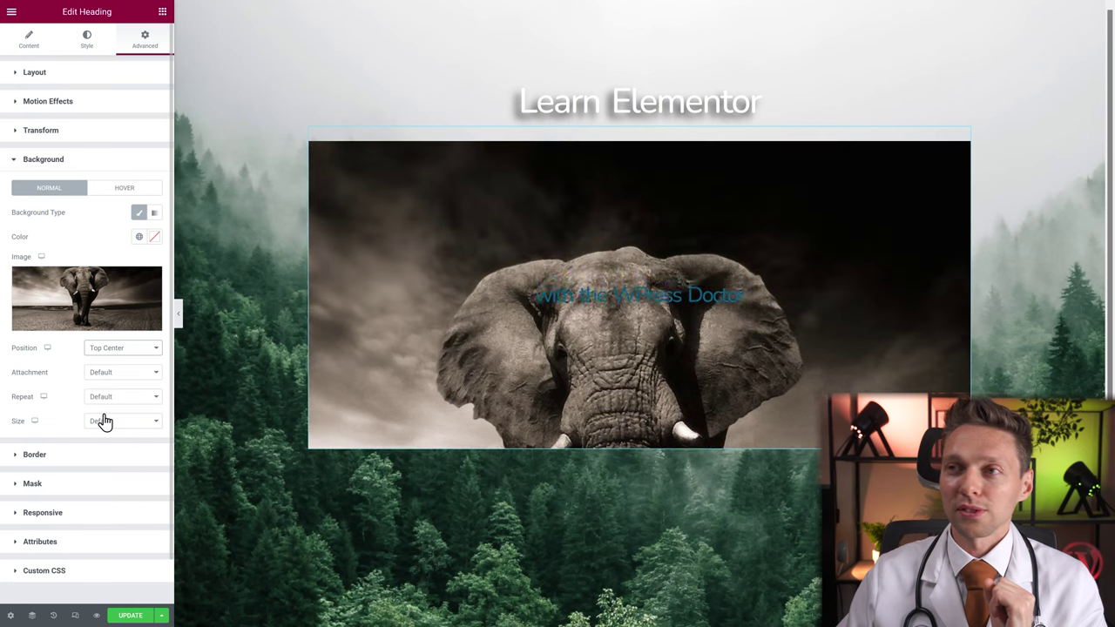
{"action": "left_click", "coordinate": [109, 350]}
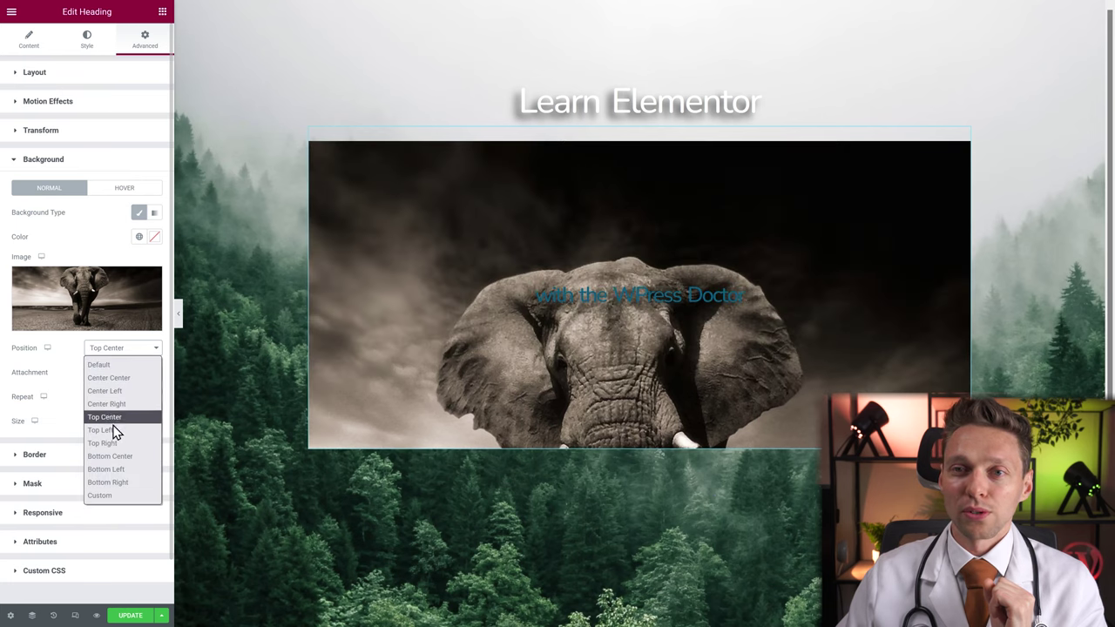
{"action": "left_click", "coordinate": [110, 429]}
{"action": "left_click", "coordinate": [116, 352]}
{"action": "left_click", "coordinate": [111, 382]}
{"action": "left_click", "coordinate": [109, 351]}
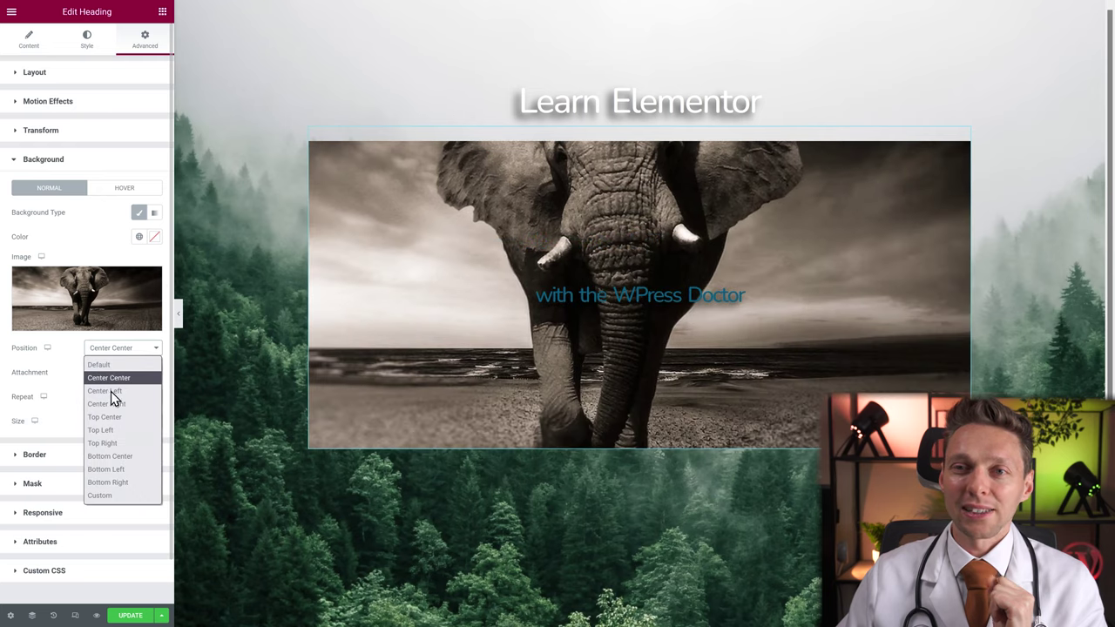
{"action": "left_click", "coordinate": [112, 418]}
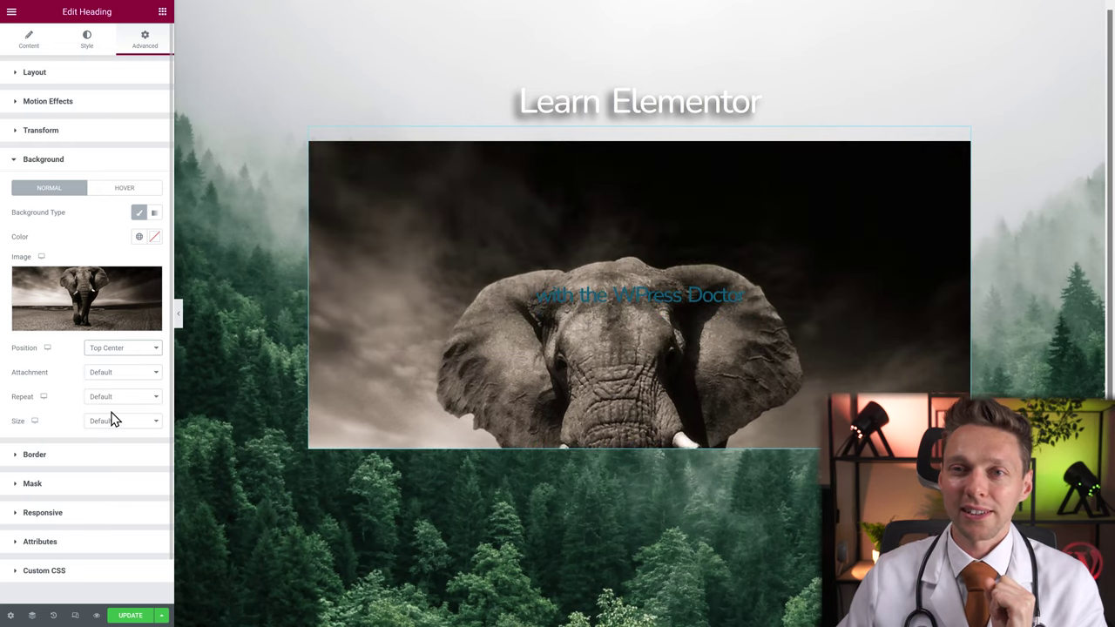
Switch the background image to a Custom position with X at about -381 and Y at about -149
{"action": "left_click", "coordinate": [116, 350]}
{"action": "left_click", "coordinate": [101, 495]}
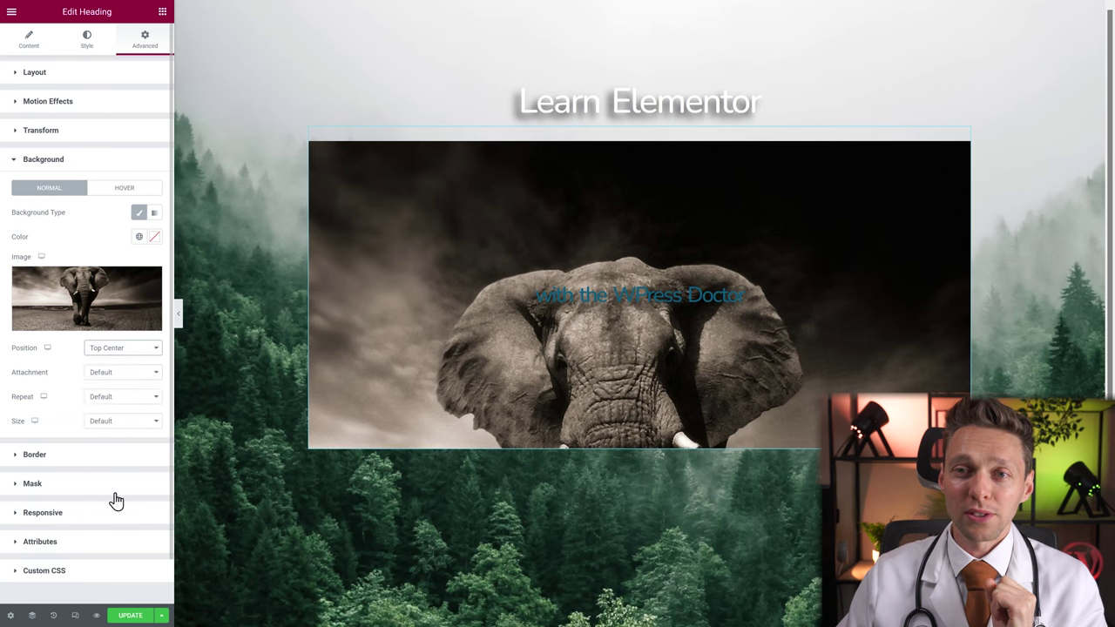
{"action": "left_click_drag", "start_coordinate": [68, 395], "coordinate": [42, 393]}
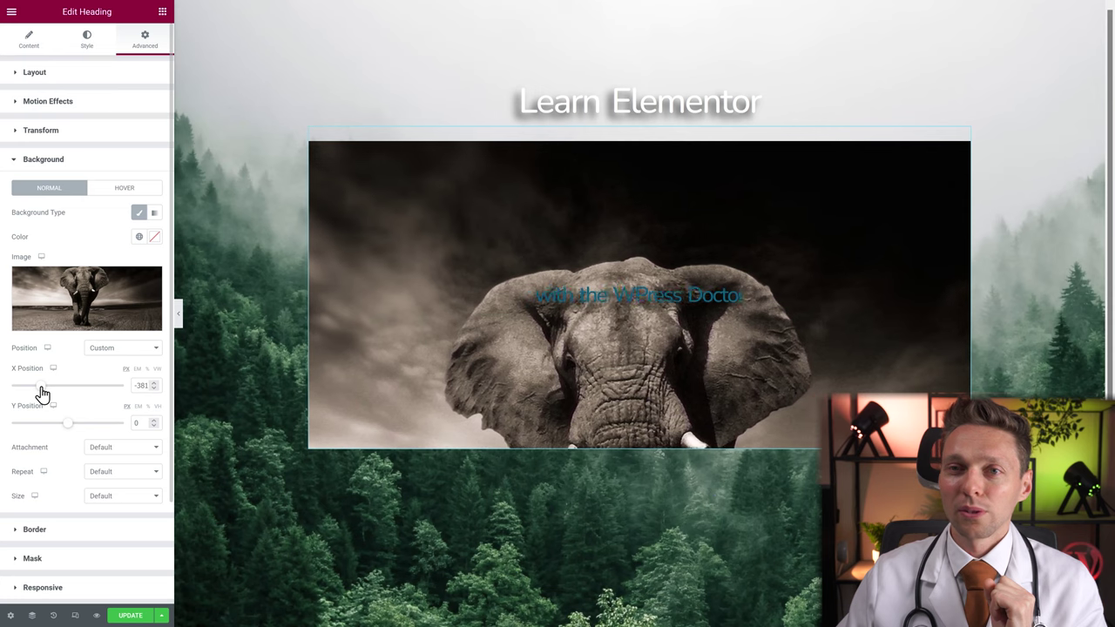
{"action": "mouse_move", "coordinate": [67, 430]}
{"action": "left_mouse_down"}
{"action": "mouse_move", "coordinate": [47, 431]}
{"action": "mouse_move", "coordinate": [58, 433]}
{"action": "left_mouse_up"}
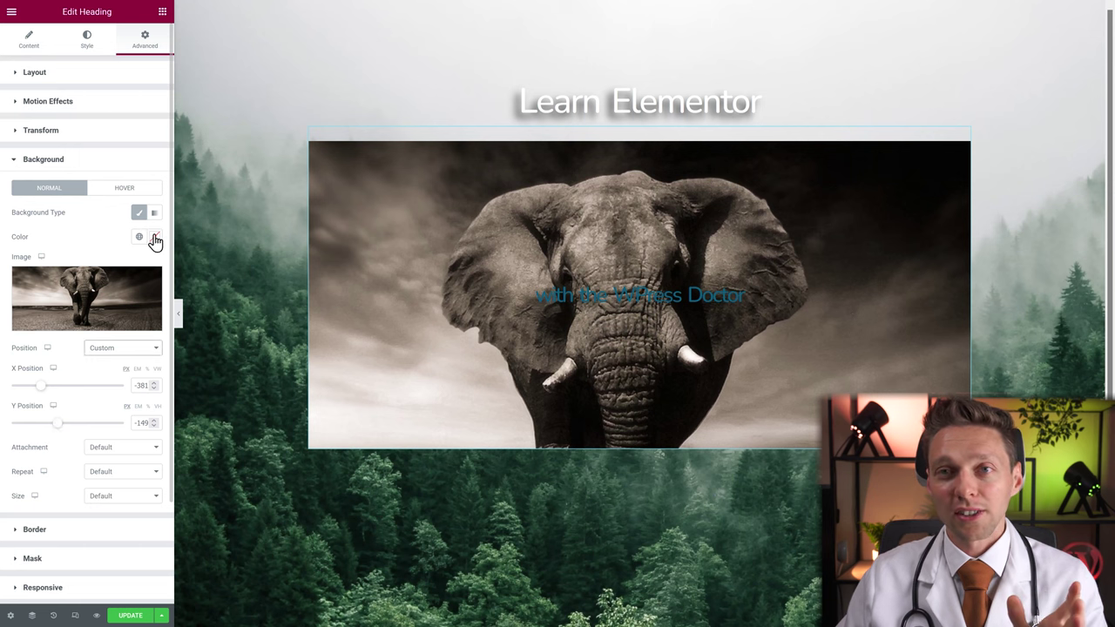
Try the Scroll attachment on the background image, set it to Fixed and check how each behaves while scrolling
{"action": "left_click", "coordinate": [109, 450]}
{"action": "left_click", "coordinate": [97, 478]}
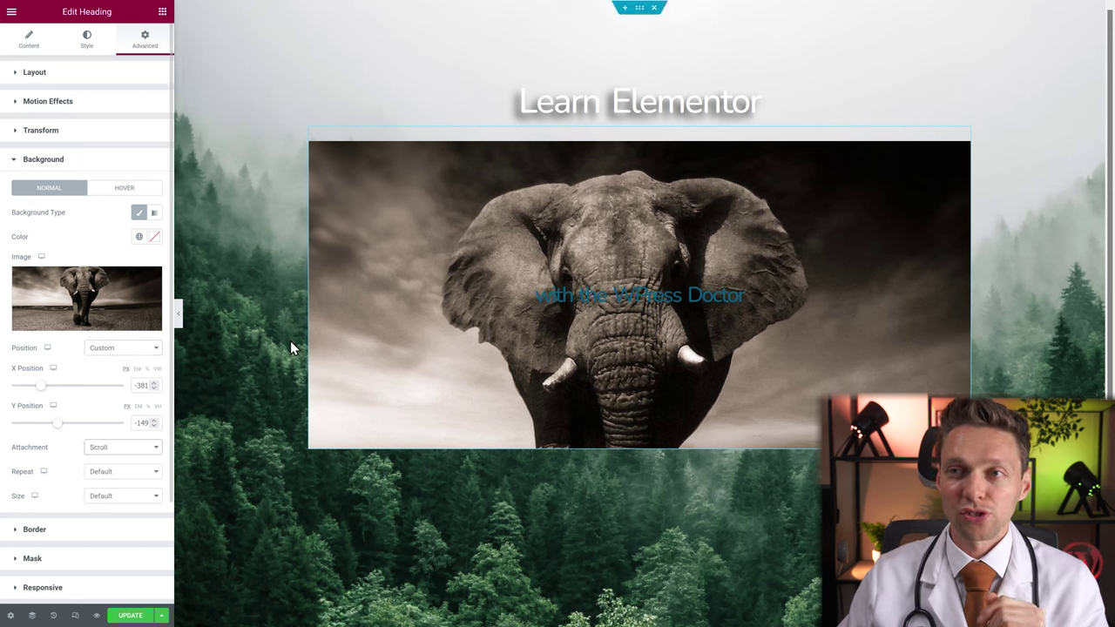
{"action": "scroll", "coordinate": [284, 292], "scroll_direction": "down", "scroll_amount": 2}
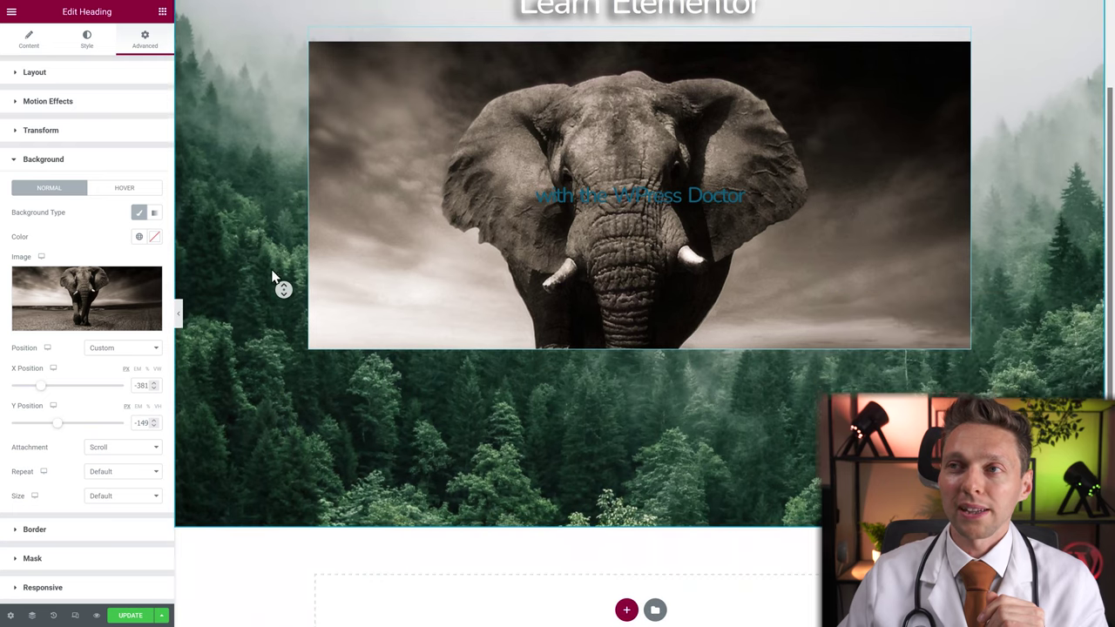
{"action": "scroll", "coordinate": [282, 288], "scroll_direction": "up", "scroll_amount": 2}
{"action": "left_click", "coordinate": [117, 446]}
{"action": "left_click", "coordinate": [105, 485]}
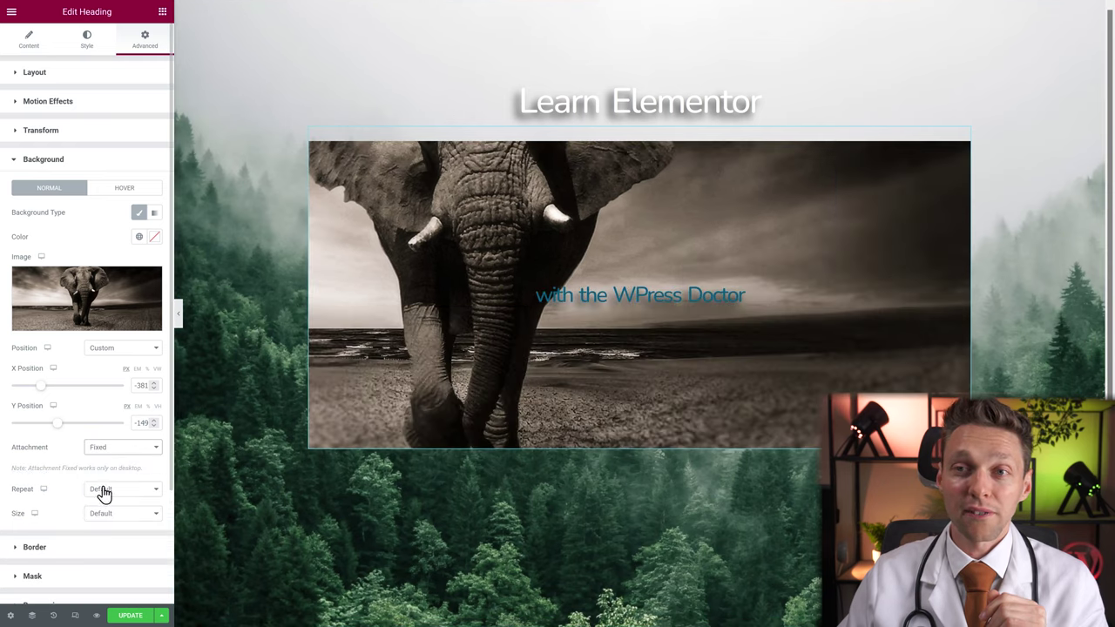
{"action": "scroll", "coordinate": [244, 288], "scroll_direction": "down", "scroll_amount": 2}
{"action": "scroll", "coordinate": [235, 279], "scroll_direction": "up", "scroll_amount": 2}
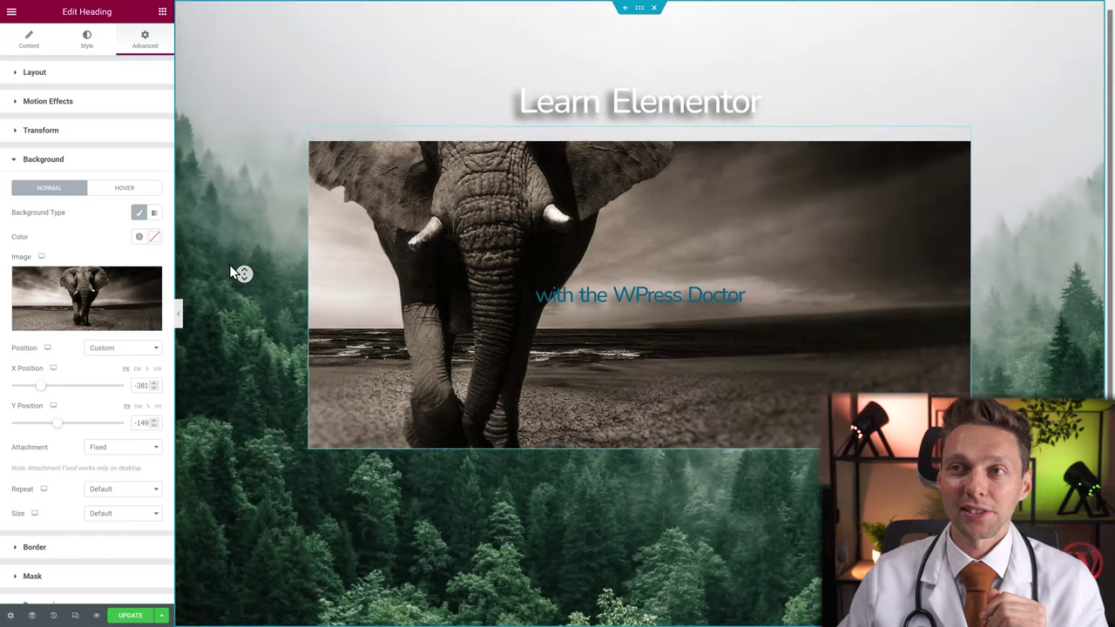
Shift the fixed background image to an X position of about -75 and check it while scrolling the page
{"action": "left_click_drag", "start_coordinate": [41, 386], "coordinate": [61, 386]}
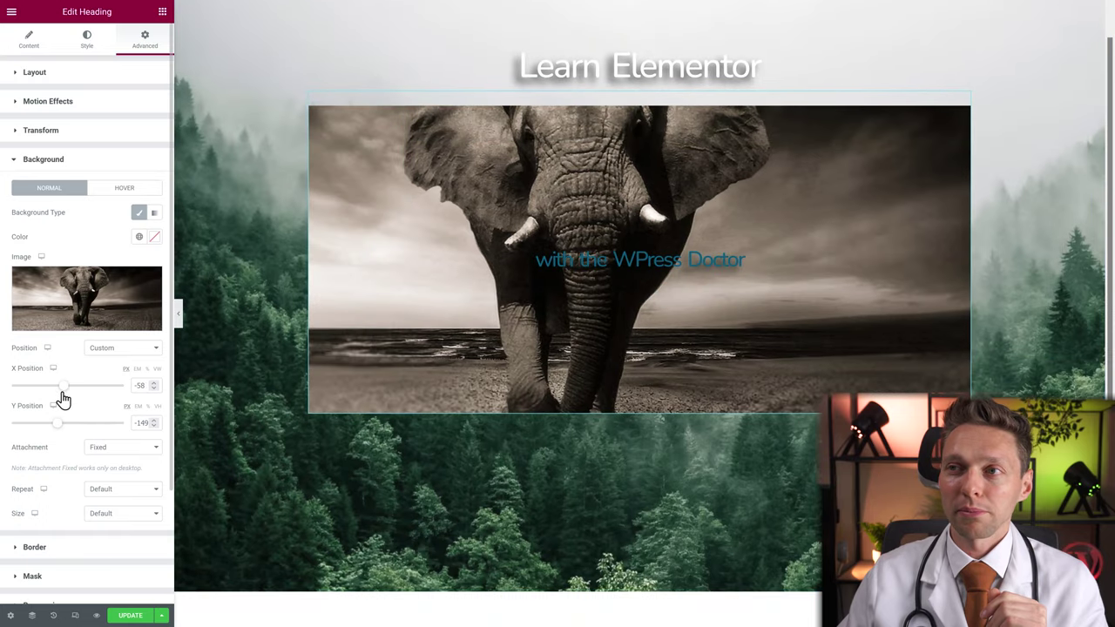
{"action": "scroll", "coordinate": [235, 316], "scroll_direction": "down", "scroll_amount": 1}
{"action": "scroll", "coordinate": [235, 314], "scroll_direction": "up", "scroll_amount": 2}
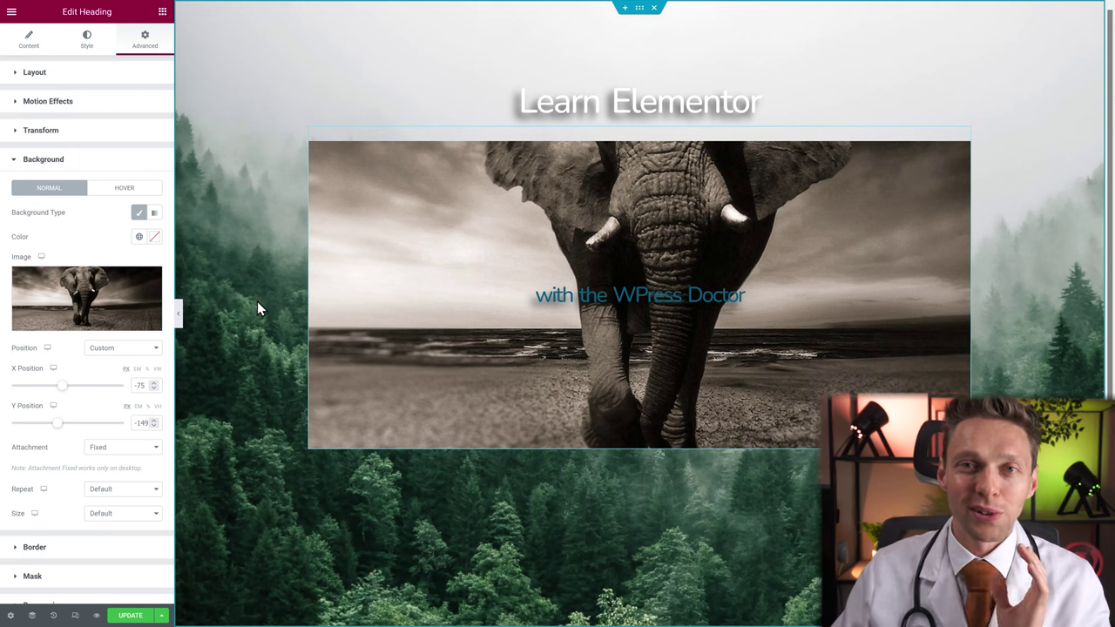
Set the background image to Repeat and try the sizes Auto, Cover and Contain
{"action": "left_click", "coordinate": [111, 490]}
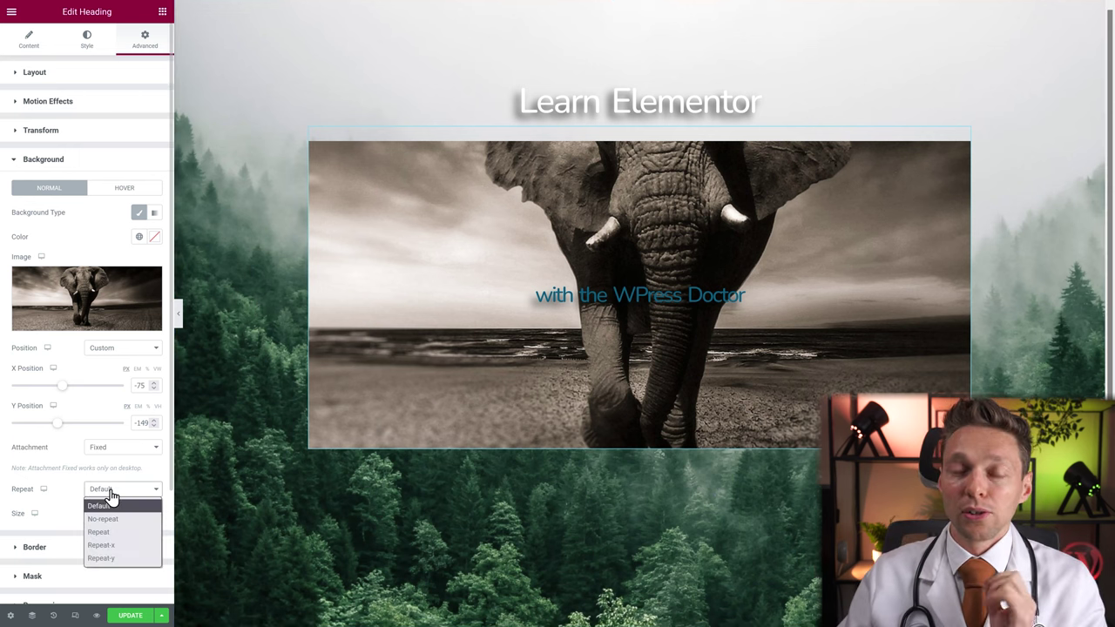
{"action": "left_click", "coordinate": [100, 531]}
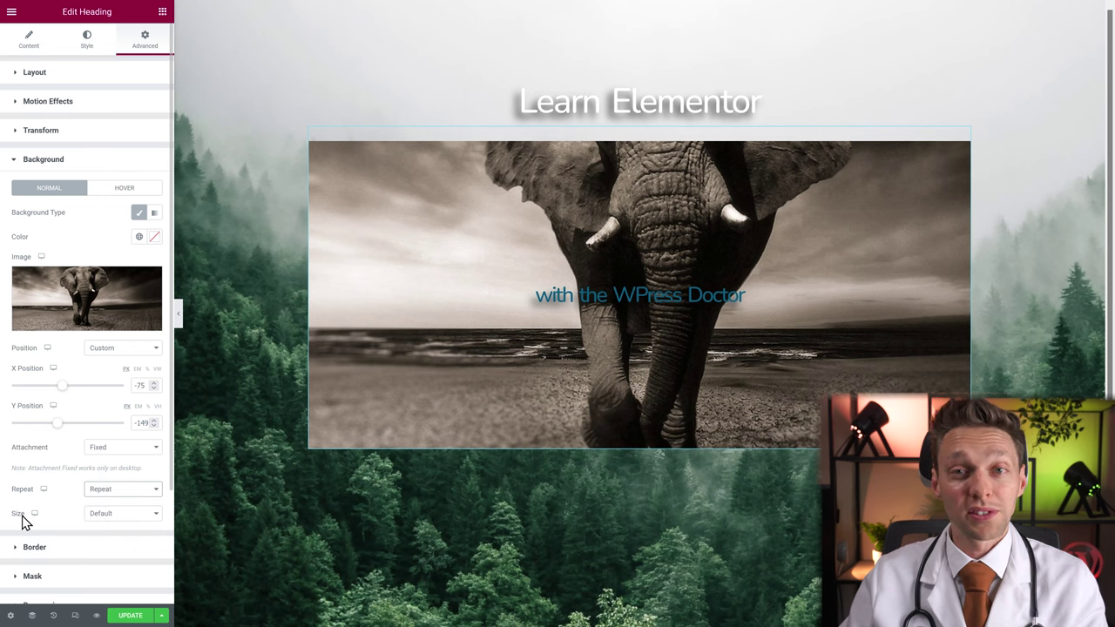
{"action": "left_click", "coordinate": [107, 515]}
{"action": "left_click", "coordinate": [104, 542]}
{"action": "left_click", "coordinate": [106, 518]}
{"action": "left_click", "coordinate": [103, 556]}
{"action": "left_click", "coordinate": [108, 518]}
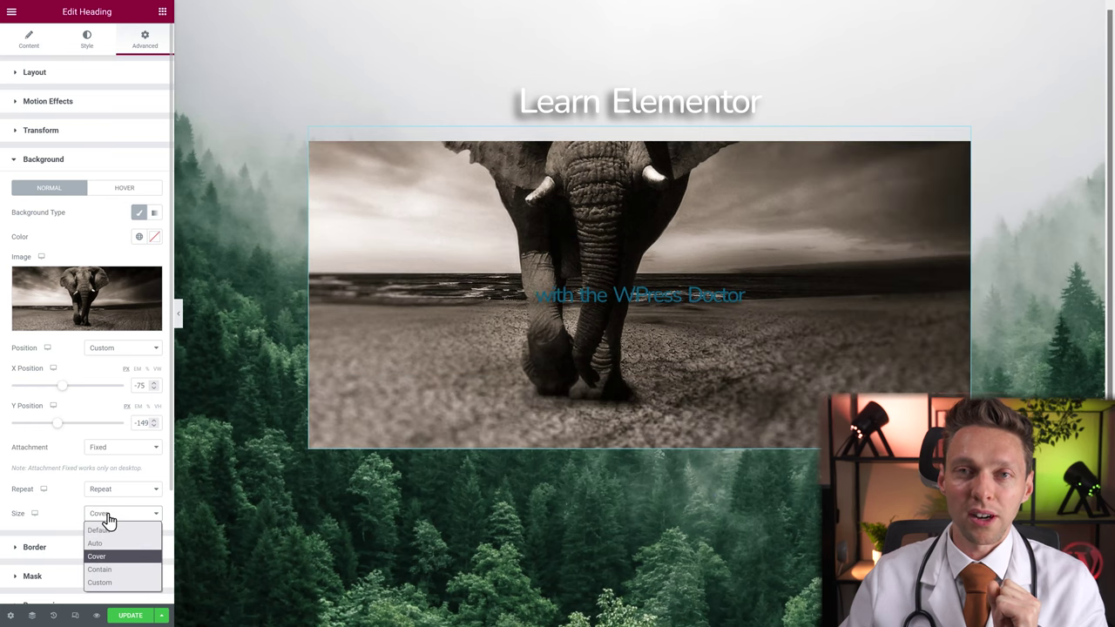
{"action": "left_click", "coordinate": [102, 571]}
Switch the background image to a Custom size with a width of about 23%
{"action": "left_click", "coordinate": [103, 519]}
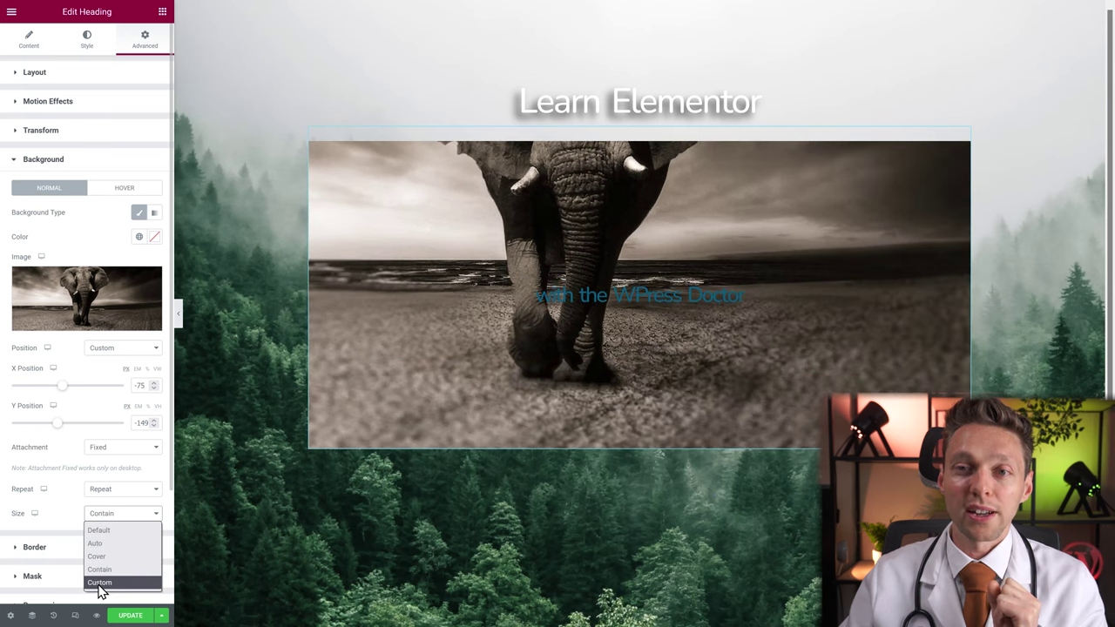
{"action": "left_click", "coordinate": [100, 582]}
{"action": "left_click_drag", "start_coordinate": [123, 552], "coordinate": [38, 553]}
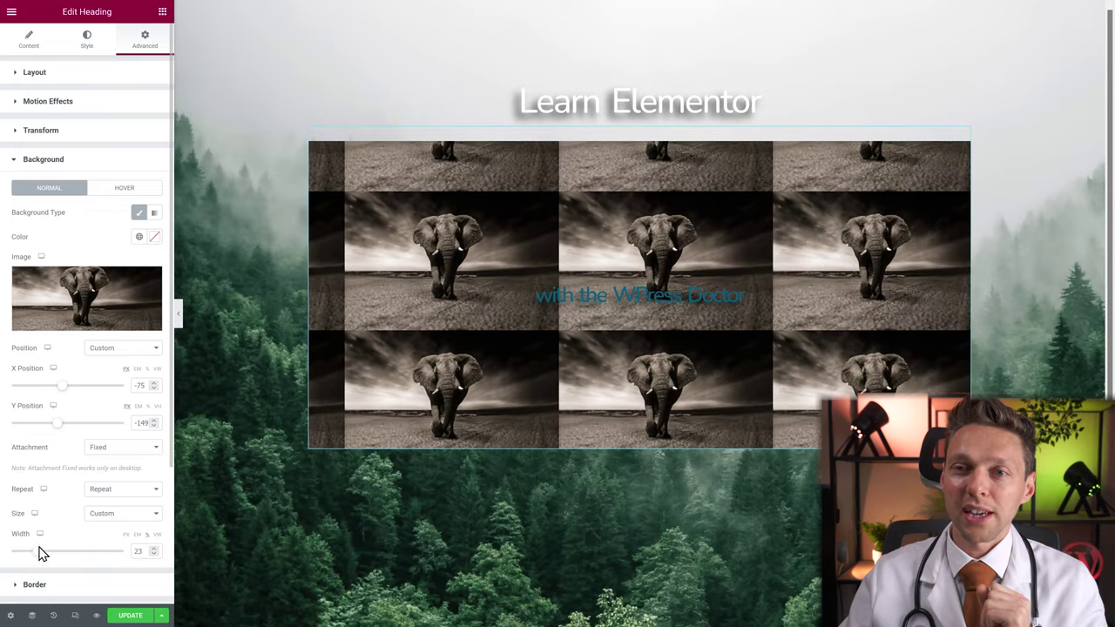
Try the Default and No-repeat options for the tiled elephant background and return to Default
{"action": "left_click", "coordinate": [103, 495]}
{"action": "left_click", "coordinate": [101, 507]}
{"action": "left_click", "coordinate": [105, 493]}
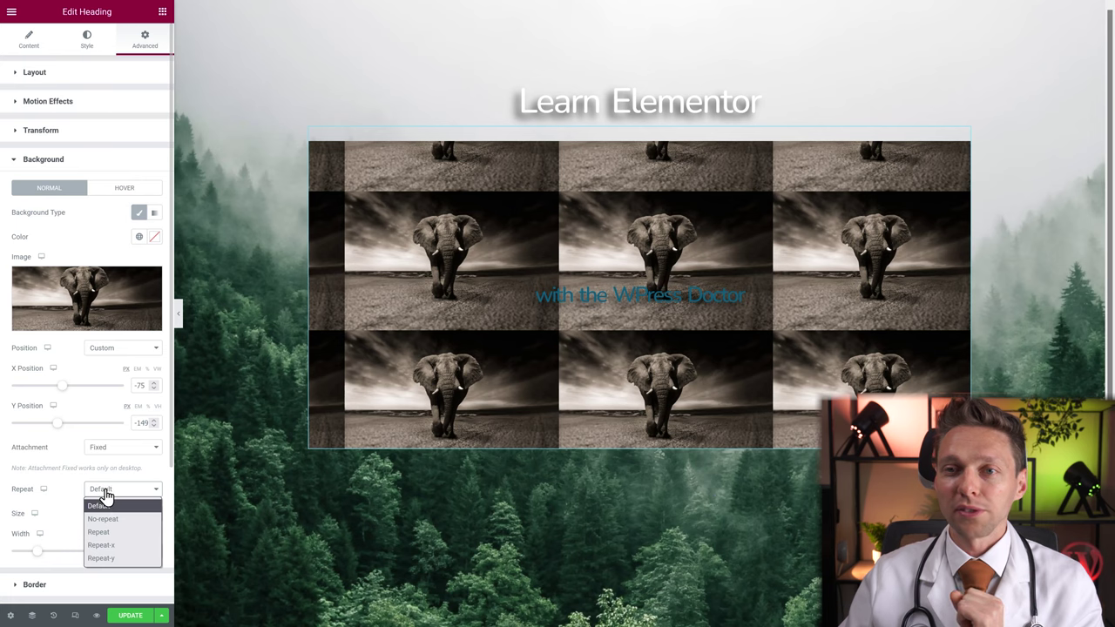
{"action": "left_click", "coordinate": [102, 518]}
{"action": "left_click", "coordinate": [106, 490]}
{"action": "left_click", "coordinate": [104, 506]}
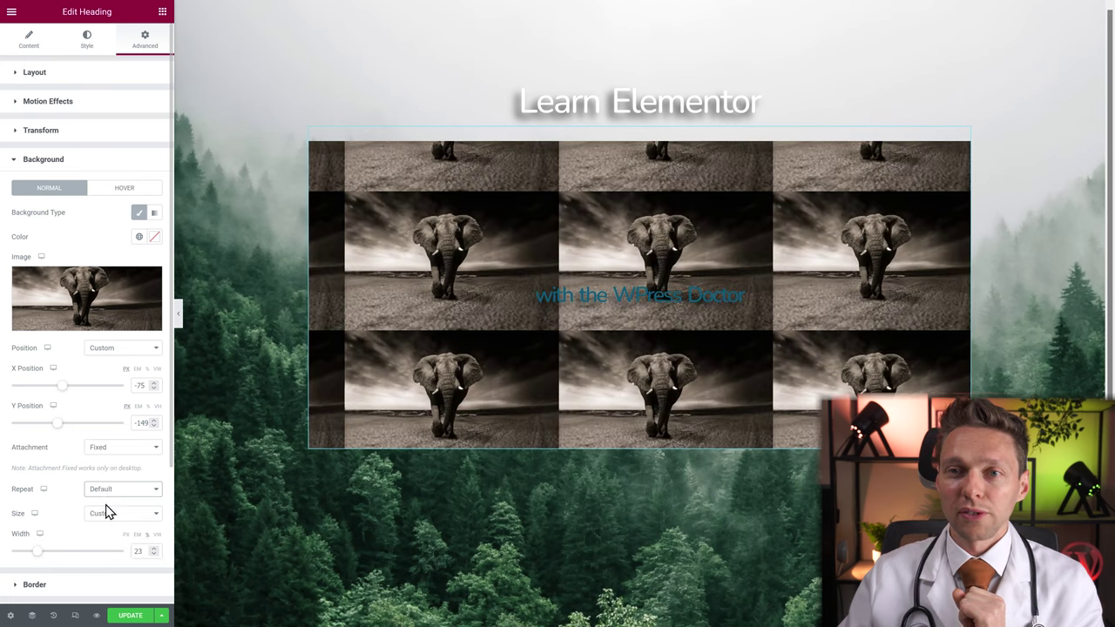
Try the background image with No-repeat at about 84% width, and change it to Repeat-x at about 59% width
{"action": "left_click_drag", "start_coordinate": [39, 552], "coordinate": [105, 554]}
{"action": "left_click", "coordinate": [104, 490]}
{"action": "left_click", "coordinate": [103, 519]}
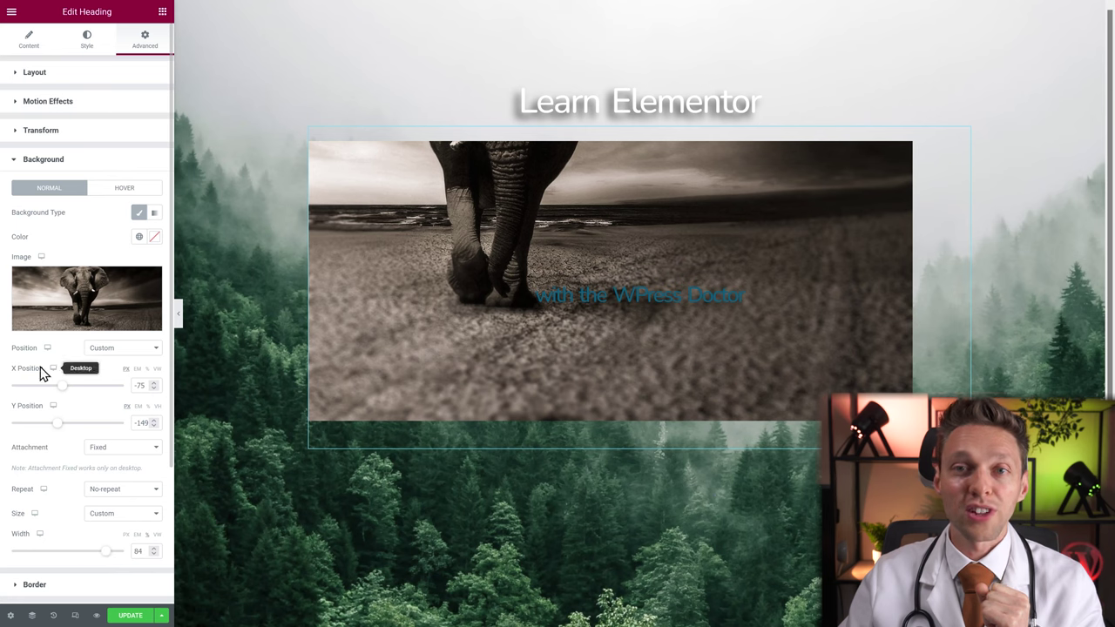
{"action": "left_click_drag", "start_coordinate": [105, 560], "coordinate": [78, 562]}
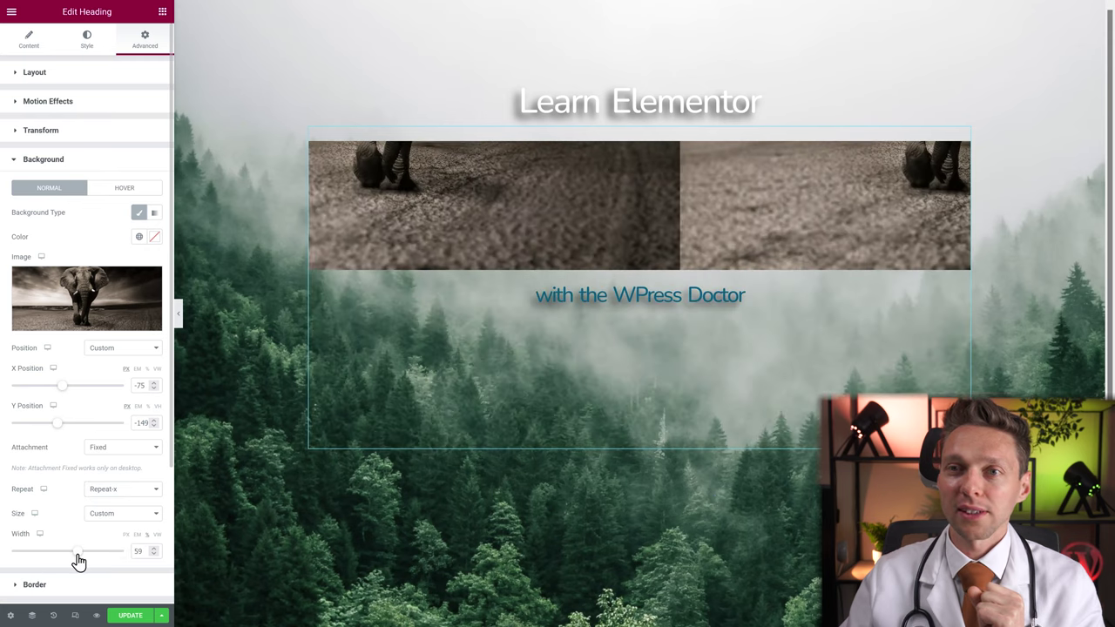
Try the background image at X position -191, Y position 331 and 22% width, and change its repeat to Repeat-y
{"action": "left_click_drag", "start_coordinate": [61, 388], "coordinate": [37, 389]}
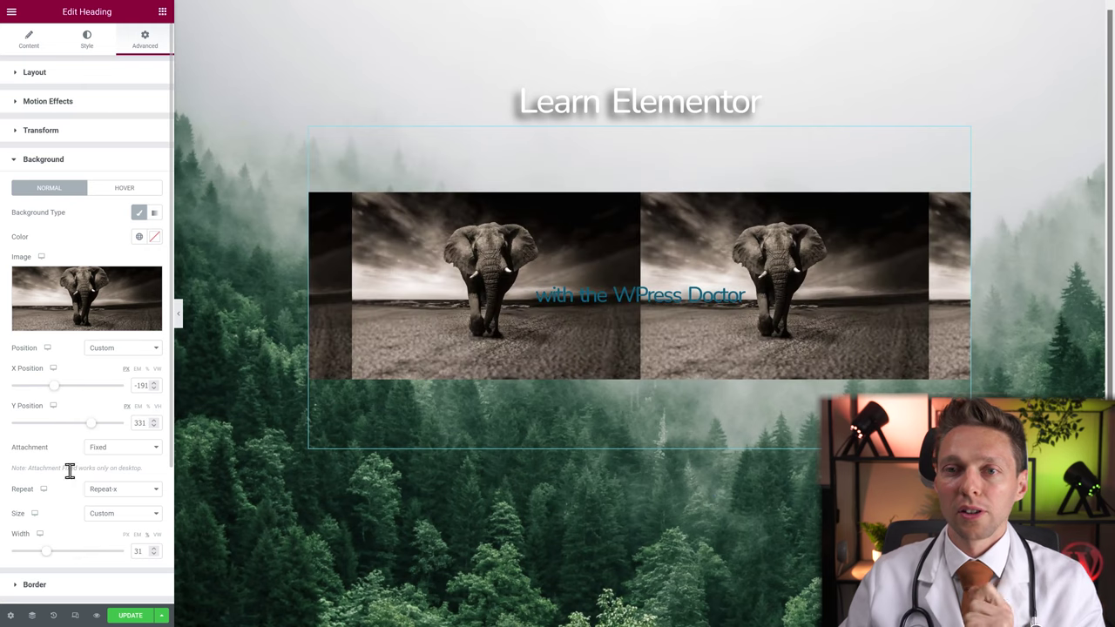
{"action": "left_click_drag", "start_coordinate": [46, 551], "coordinate": [35, 553]}
{"action": "left_click", "coordinate": [117, 494]}
{"action": "left_click", "coordinate": [104, 558]}
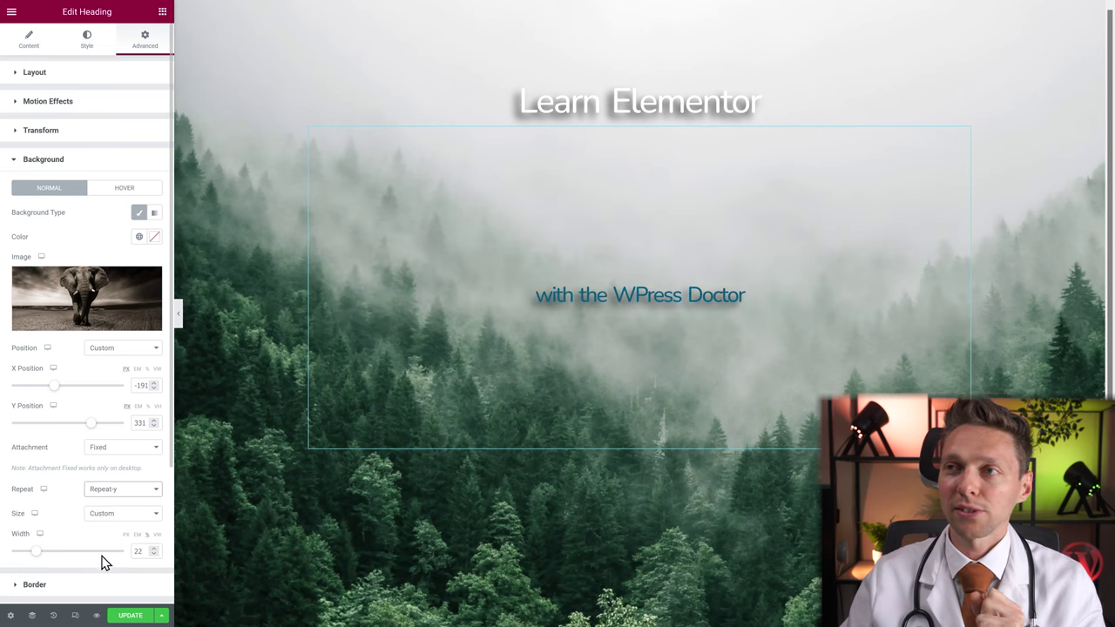
Try the Repeat-y background at 61% width with X position 314, and with Default position at about 32% width
{"action": "left_click_drag", "start_coordinate": [44, 554], "coordinate": [80, 554]}
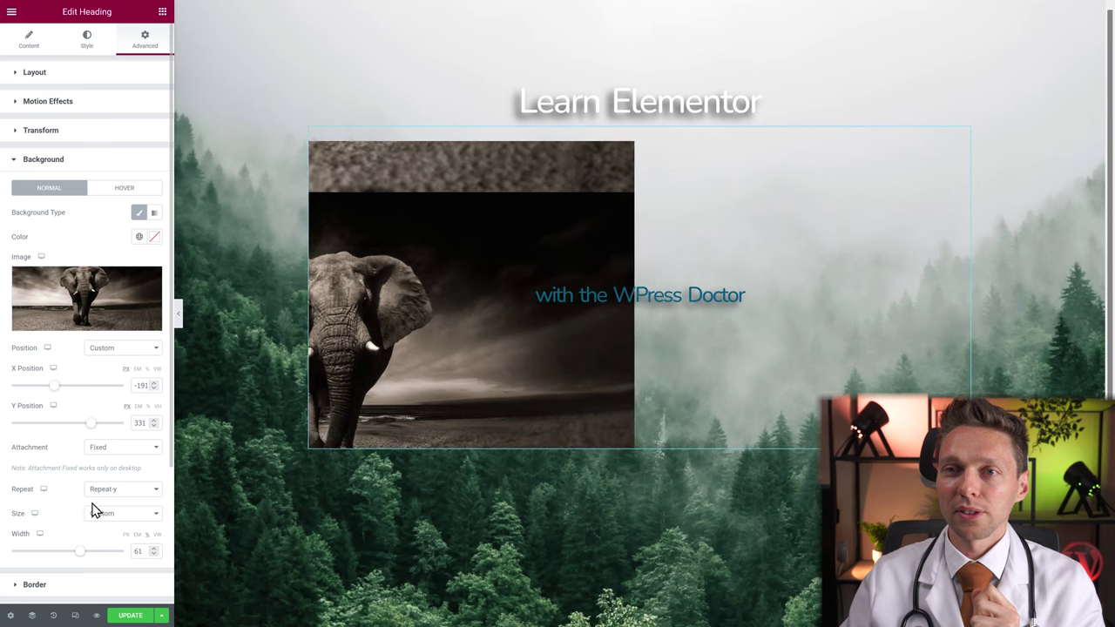
{"action": "left_click_drag", "start_coordinate": [53, 391], "coordinate": [88, 398]}
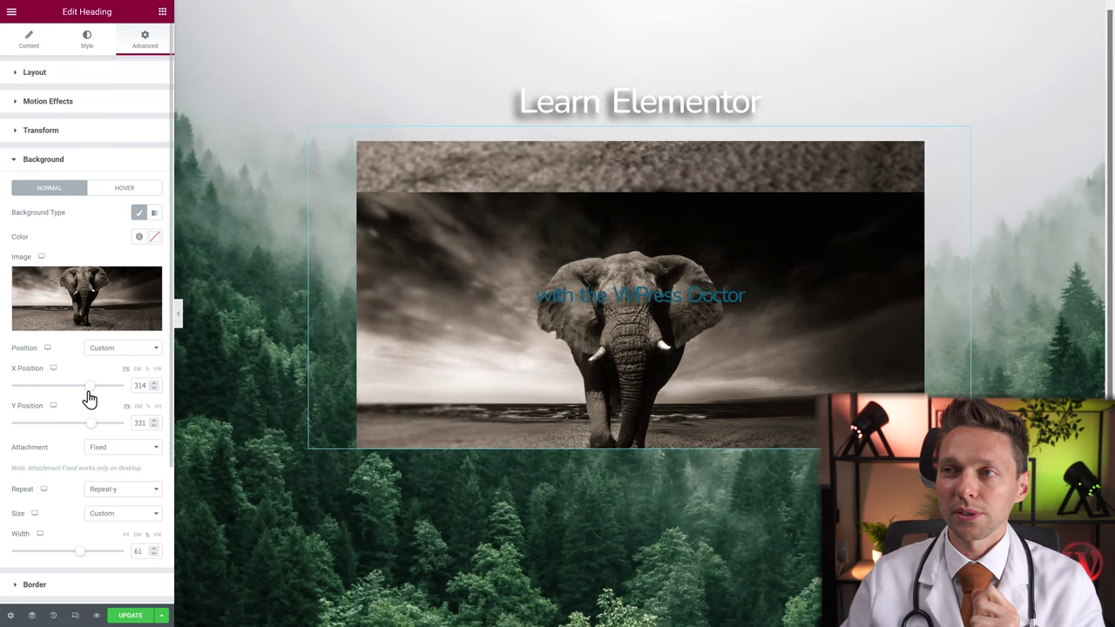
{"action": "left_click_drag", "start_coordinate": [81, 557], "coordinate": [47, 558]}
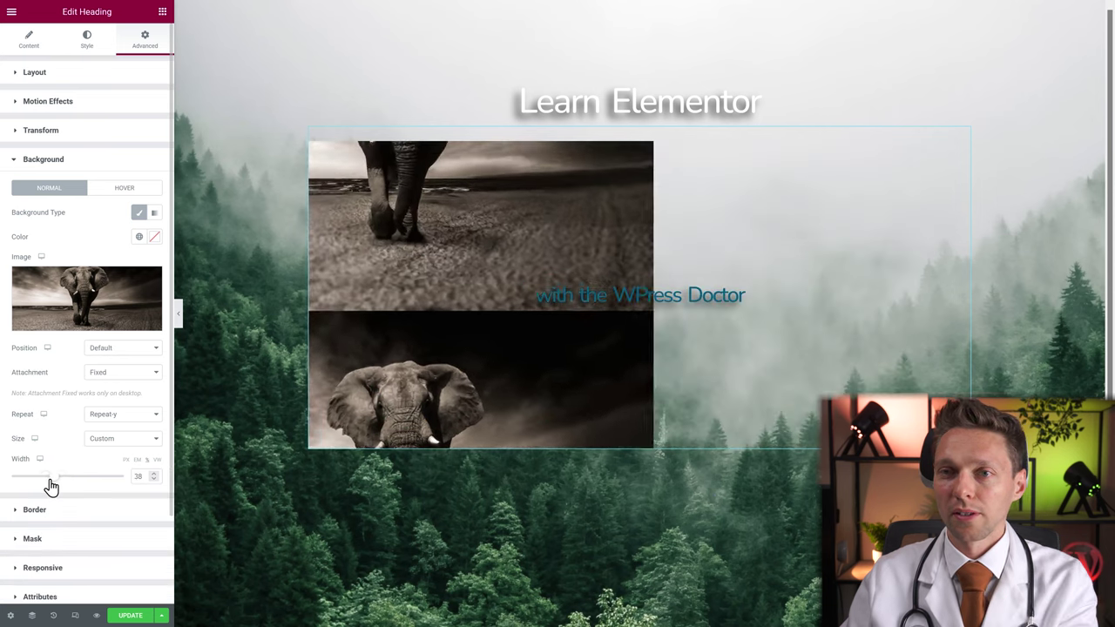
{"action": "mouse_move", "coordinate": [49, 485]}
{"action": "left_mouse_down"}
{"action": "mouse_move", "coordinate": [36, 478]}
{"action": "mouse_move", "coordinate": [93, 480]}
{"action": "mouse_move", "coordinate": [50, 487]}
{"action": "left_mouse_up"}
Try the Repeat-x, Default and Repeat options for the elephant background and return to Default
{"action": "left_click", "coordinate": [119, 423]}
{"action": "left_click", "coordinate": [109, 465]}
{"action": "left_click", "coordinate": [107, 421]}
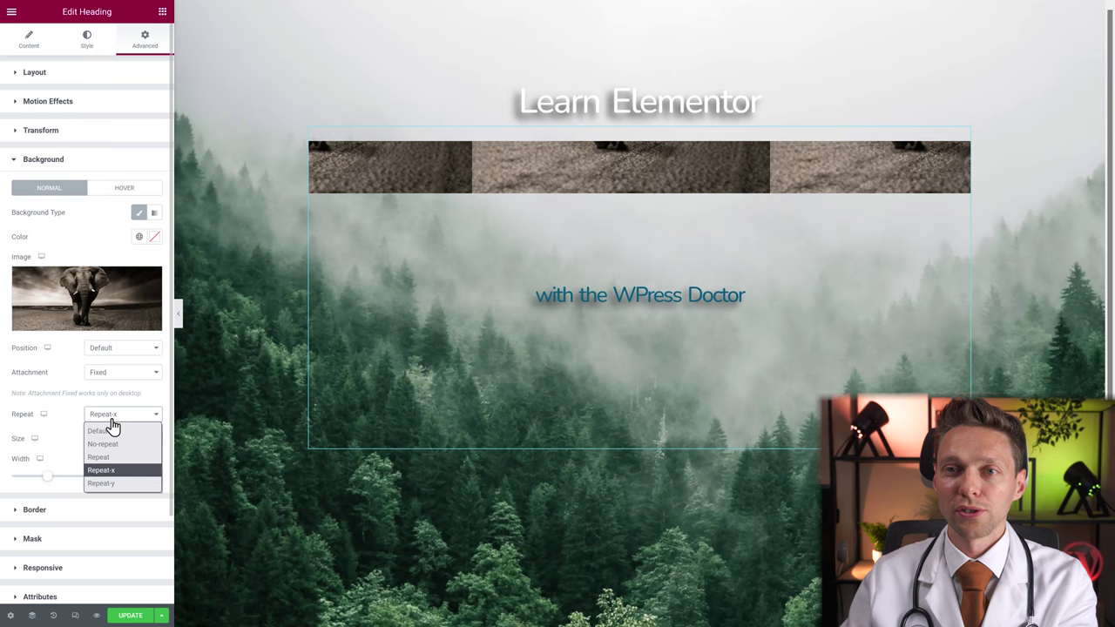
{"action": "left_click", "coordinate": [108, 430]}
{"action": "left_click", "coordinate": [114, 419]}
{"action": "left_click", "coordinate": [102, 457]}
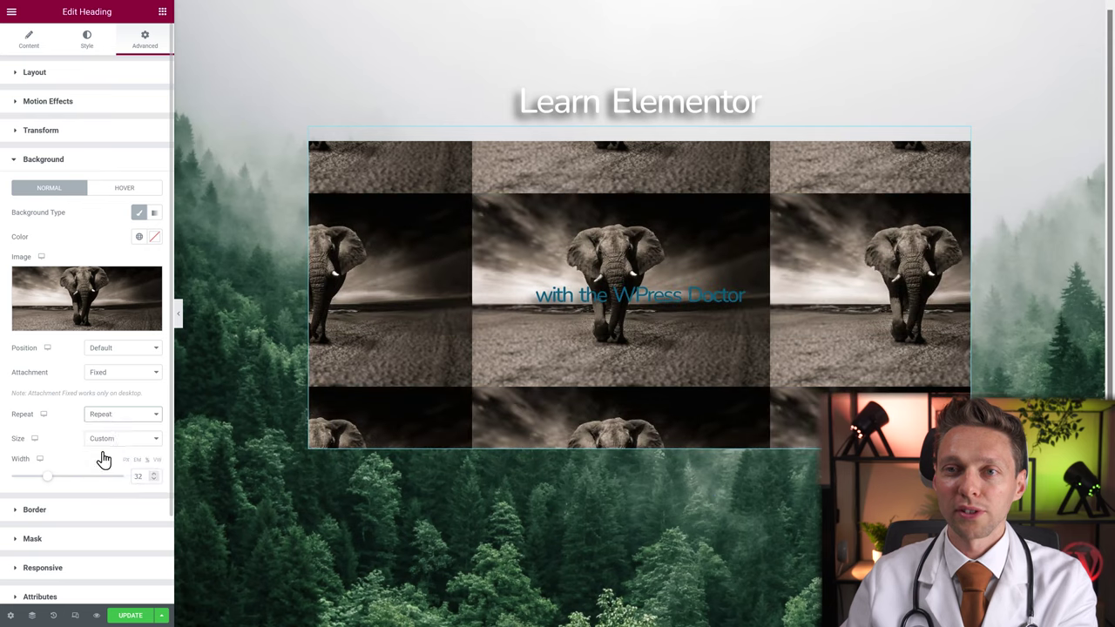
{"action": "left_click", "coordinate": [110, 419]}
{"action": "left_click", "coordinate": [110, 430]}
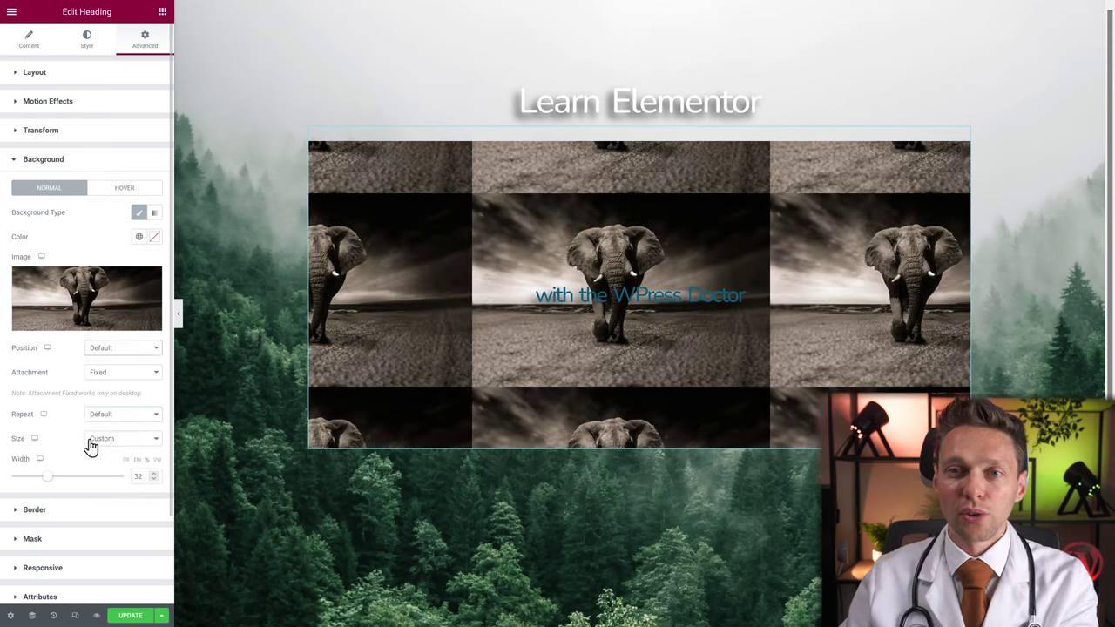
Try the Cover size for the background image, and undo back to before the elephant image was added
{"action": "left_click", "coordinate": [103, 440]}
{"action": "left_click", "coordinate": [97, 482]}
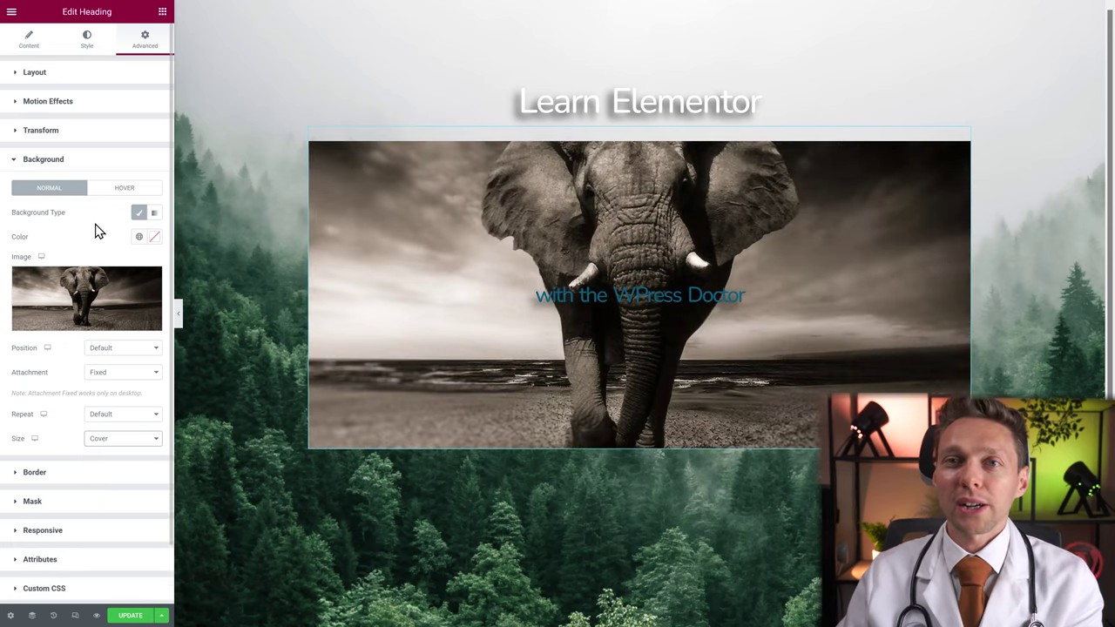
{"action": "key", "text": "ctrl+z"}
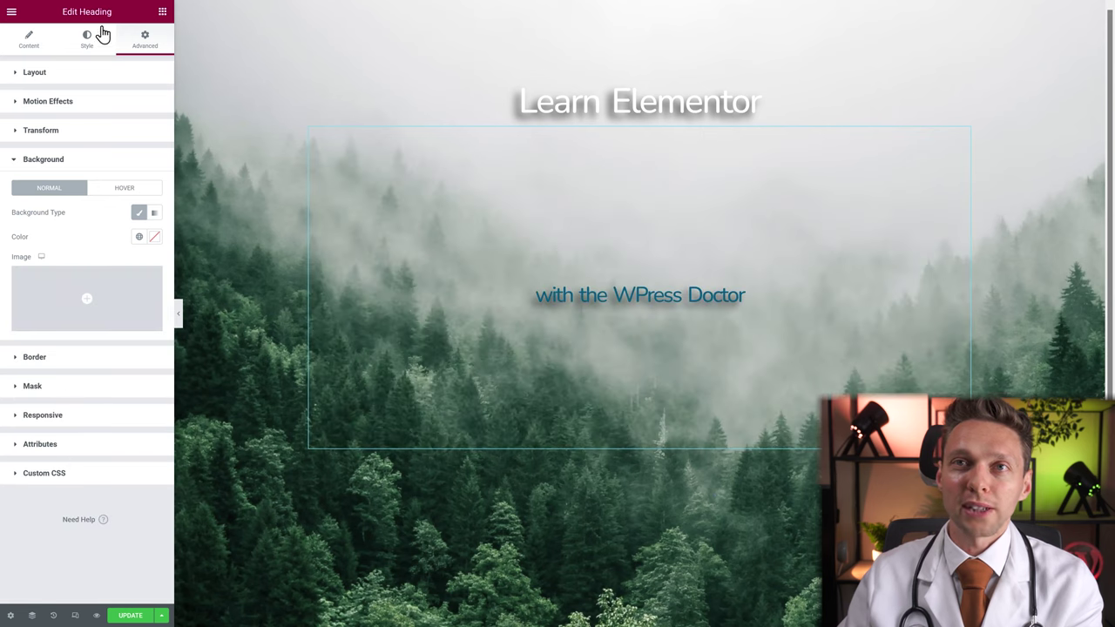
Set the subheading's top padding and top margin to 0
{"action": "left_click", "coordinate": [47, 78]}
{"action": "double_click", "coordinate": [20, 159]}
{"action": "type", "text": "0"}
{"action": "double_click", "coordinate": [21, 112]}
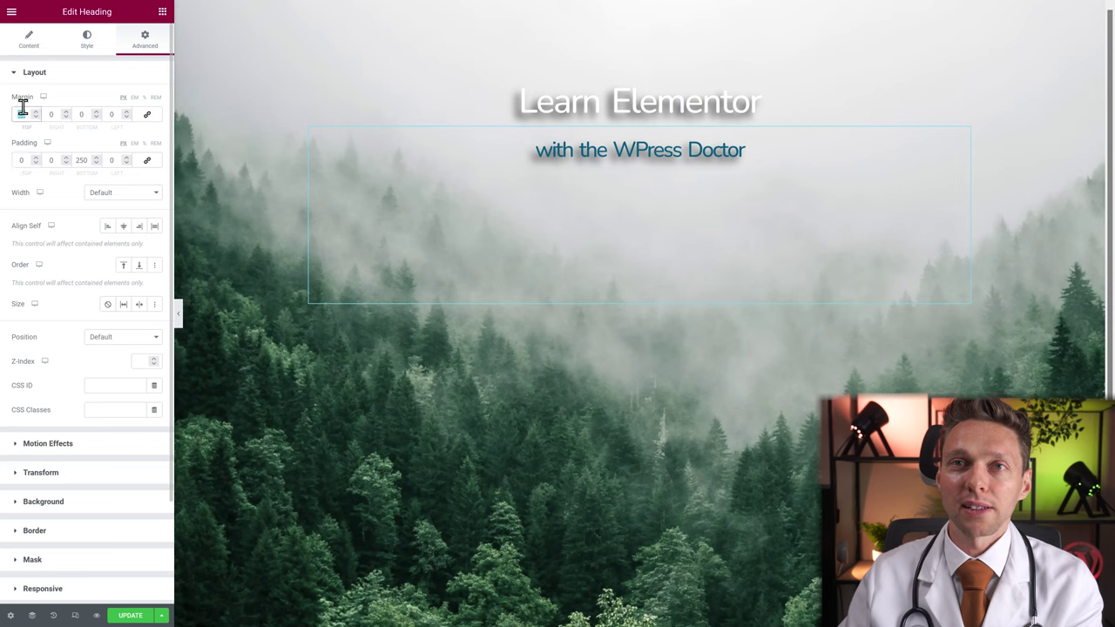
{"action": "type", "text": "0"}
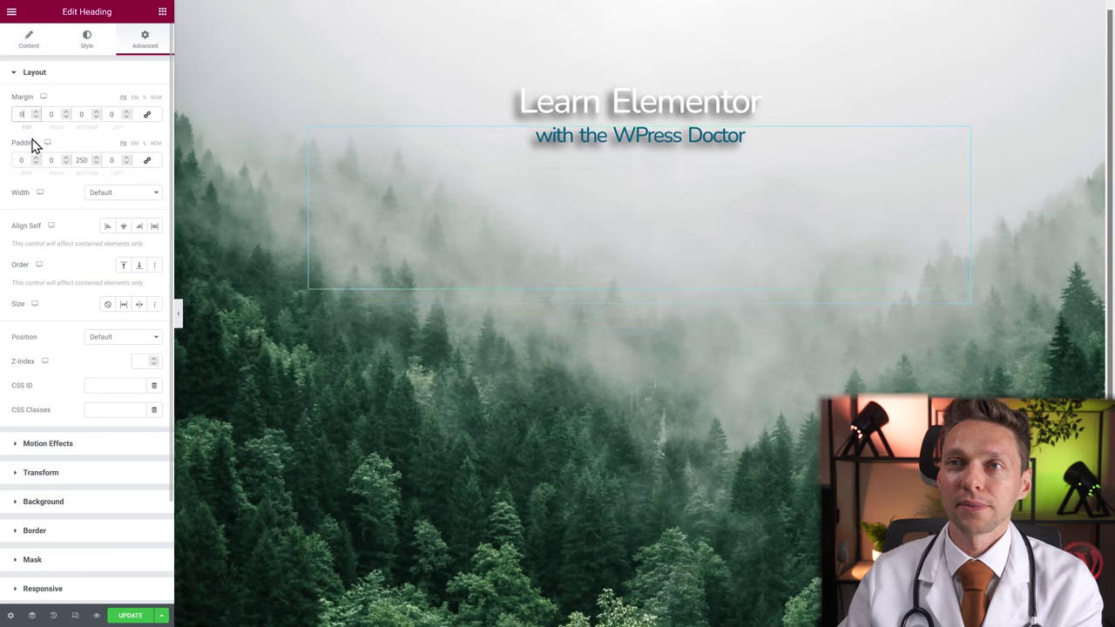
Give the "with the WPress Doctor" subheading a Solid border with a width of 50 on all sides
{"action": "left_click", "coordinate": [37, 534]}
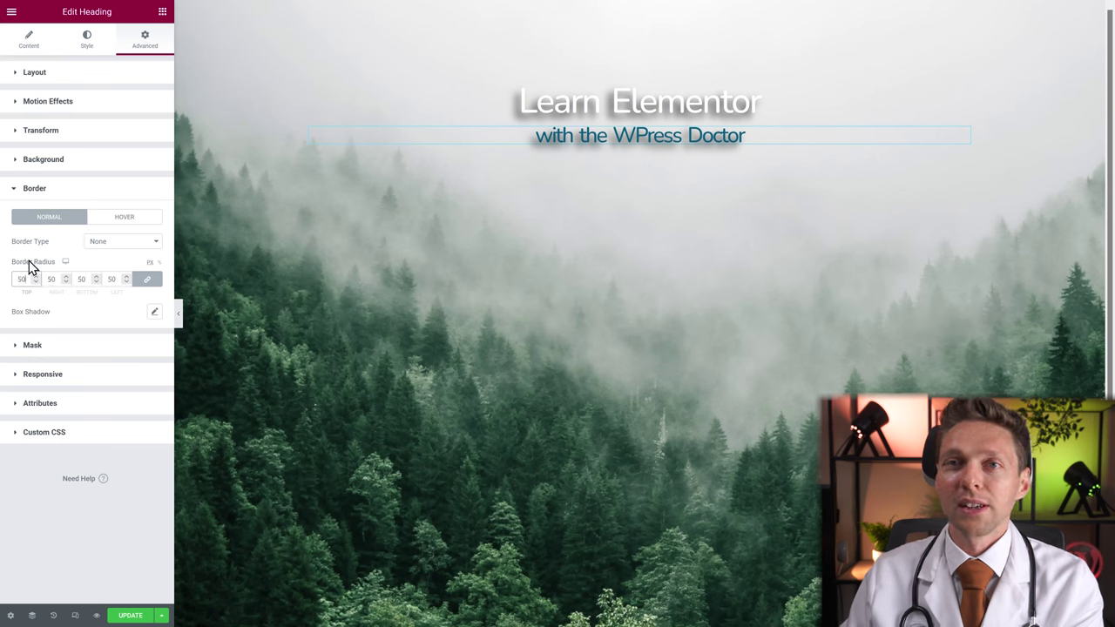
{"action": "left_click", "coordinate": [105, 242]}
{"action": "left_click", "coordinate": [105, 251]}
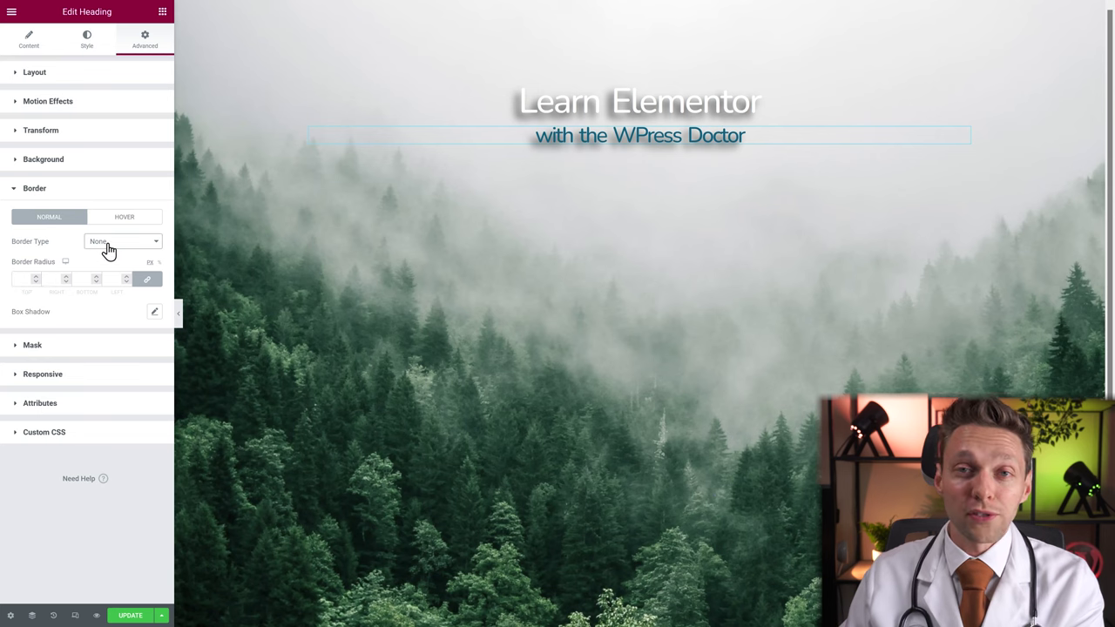
{"action": "left_click", "coordinate": [108, 251]}
{"action": "left_click", "coordinate": [105, 256]}
{"action": "left_click", "coordinate": [114, 245]}
{"action": "left_click", "coordinate": [105, 271]}
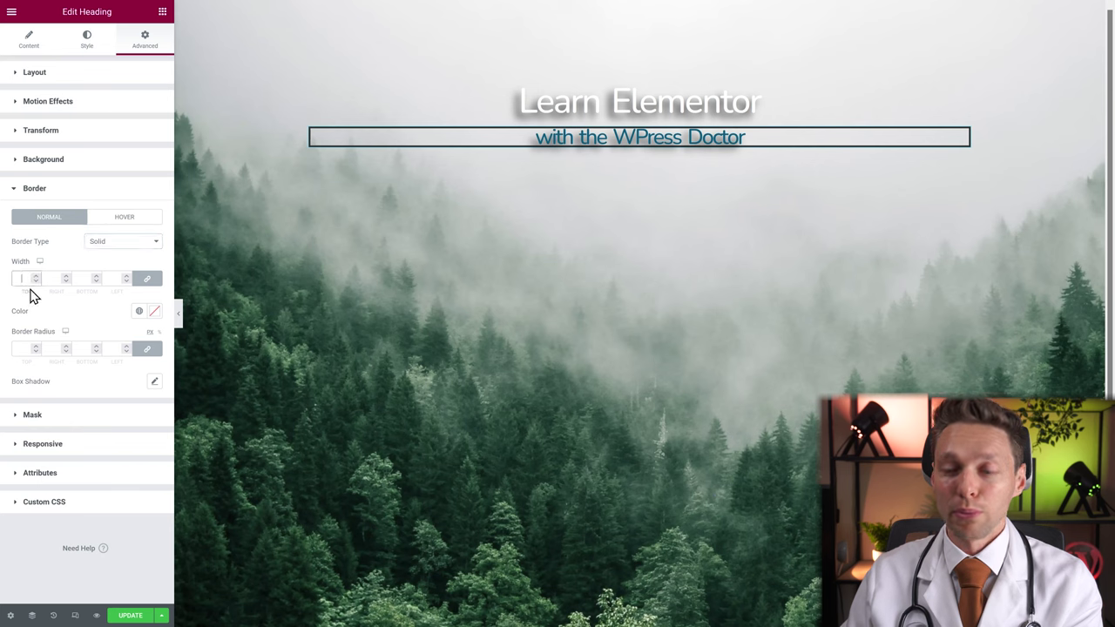
{"action": "type", "text": "50"}
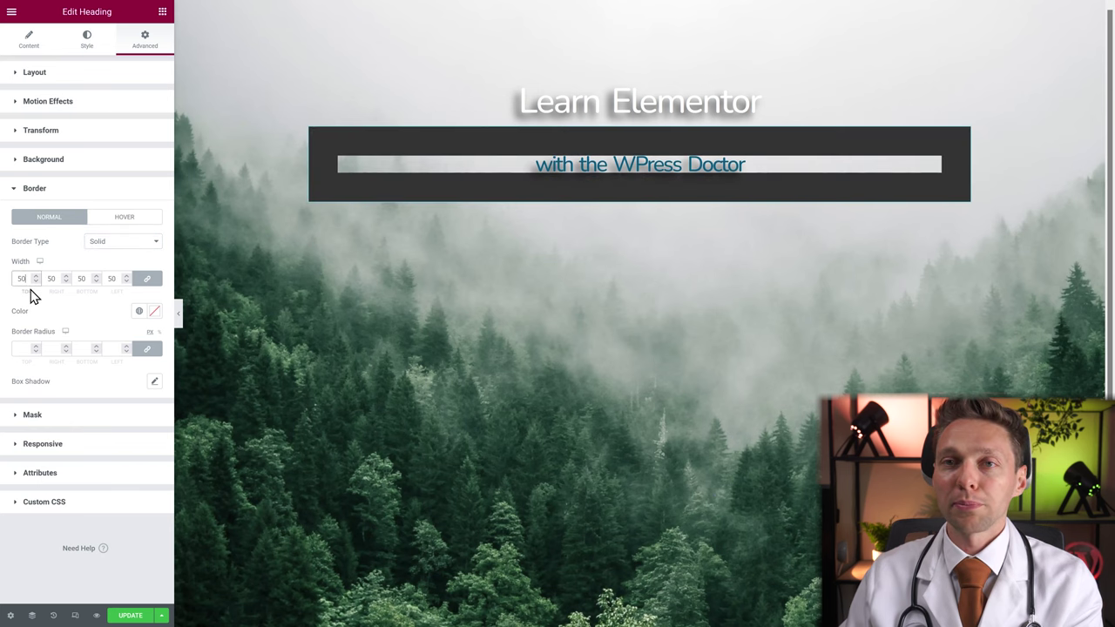
Reduce the border width gradually to 5 on all sides
{"action": "key", "text": "Down"}
{"action": "key", "text": "Down"}
{"action": "key", "text": "Down"}
{"action": "key", "text": "Down"}
{"action": "key", "text": "Down"}
{"action": "key", "text": "Down"}
{"action": "key", "text": "Down"}
{"action": "key", "text": "Down"}
{"action": "key", "text": "Down"}
{"action": "key", "text": "Down"}
{"action": "key", "text": "Down"}
{"action": "key", "text": "Down"}
{"action": "key", "text": "Down"}
{"action": "key", "text": "Down"}
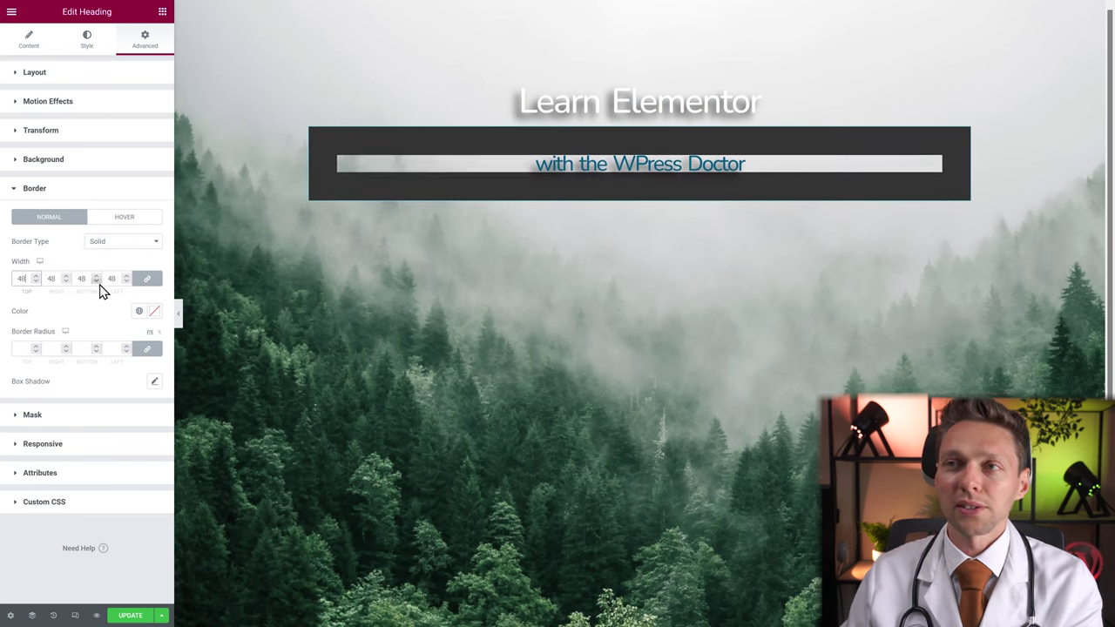
{"action": "key", "text": "Down"}
{"action": "key", "text": "Down"}
{"action": "key", "text": "Down"}
{"action": "key", "text": "Down"}
{"action": "key", "text": "Down"}
{"action": "key", "text": "Down"}
{"action": "key", "text": "Down"}
{"action": "key", "text": "Down"}
{"action": "key", "text": "Down"}
{"action": "key", "text": "Down"}
{"action": "key", "text": "Down"}
{"action": "key", "text": "Down"}
{"action": "key", "text": "Down"}
{"action": "key", "text": "Down"}
{"action": "key", "text": "Down"}
{"action": "key", "text": "Down"}
{"action": "key", "text": "Down"}
{"action": "key", "text": "Down"}
{"action": "key", "text": "Down"}
{"action": "key", "text": "Down"}
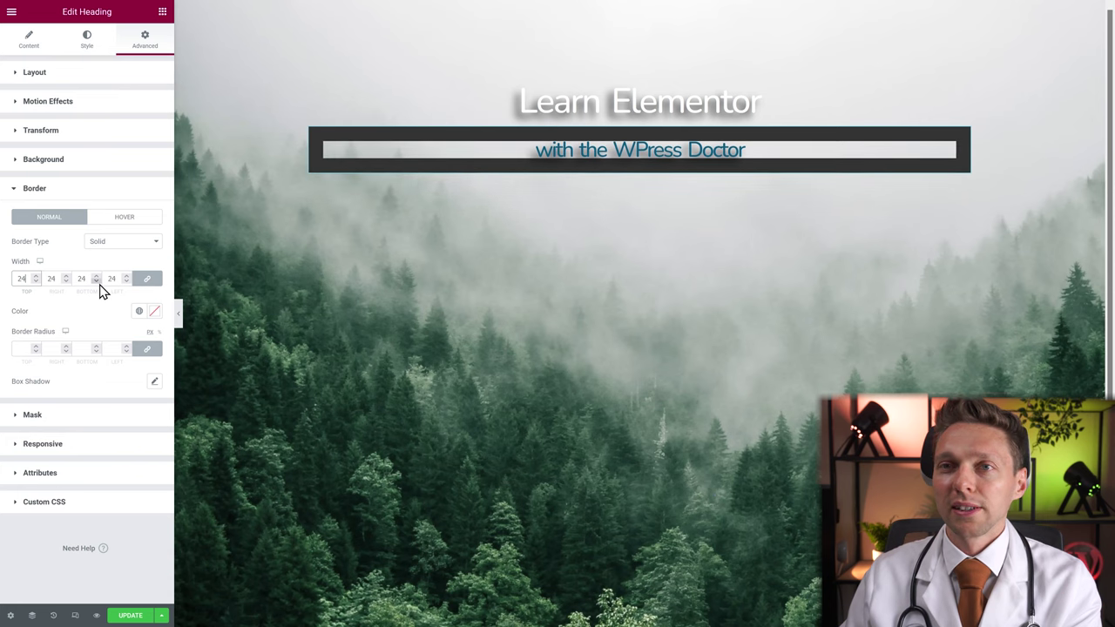
{"action": "key", "text": "Down"}
{"action": "key", "text": "Down"}
{"action": "key", "text": "Down"}
{"action": "key", "text": "Down"}
{"action": "key", "text": "Down"}
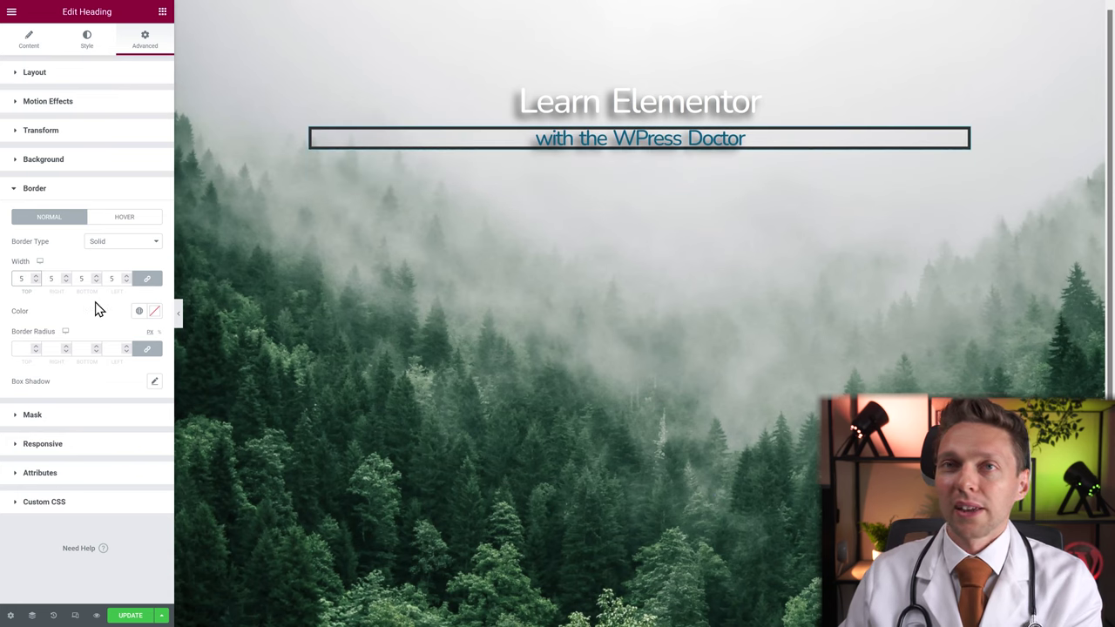
Link the subheading's padding values and set them to 25 on all sides
{"action": "left_click", "coordinate": [42, 75]}
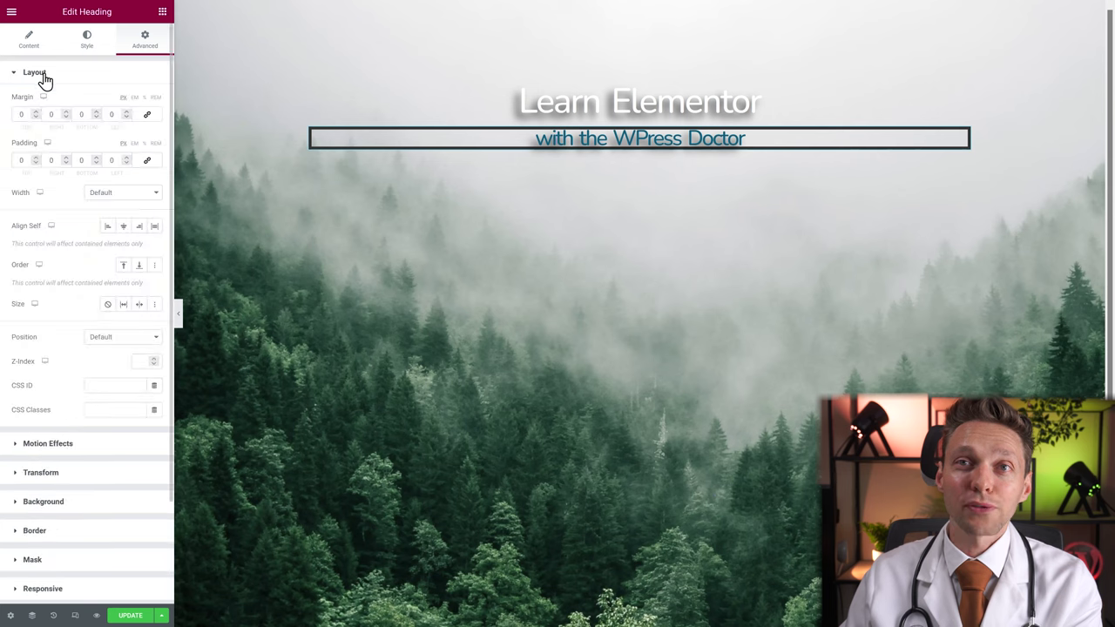
{"action": "double_click", "coordinate": [17, 162]}
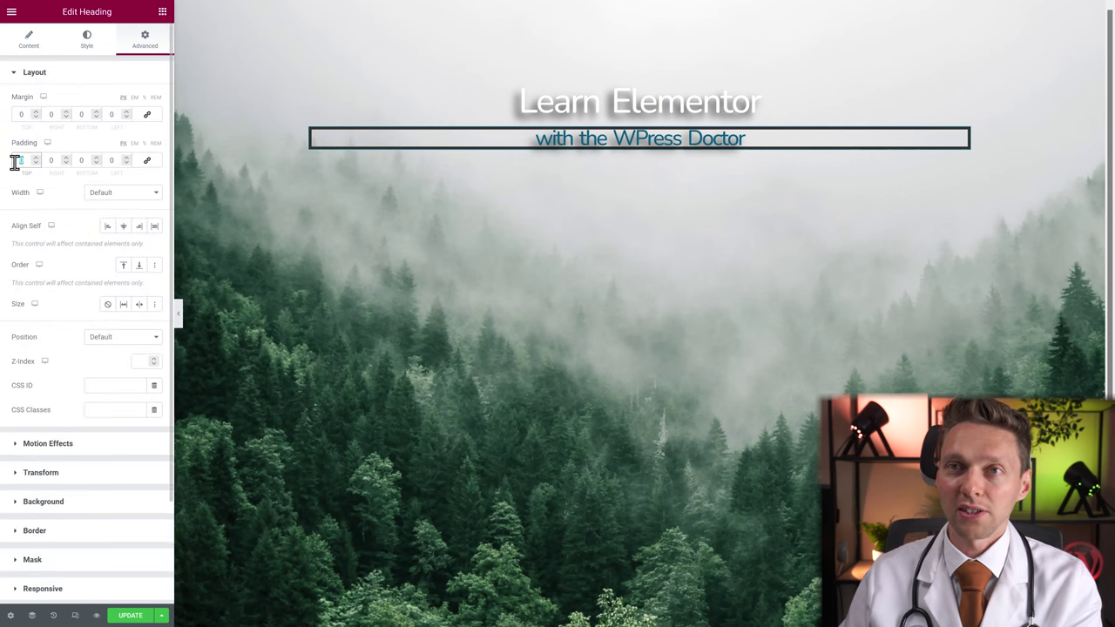
{"action": "type", "text": "15"}
{"action": "left_click", "coordinate": [147, 160]}
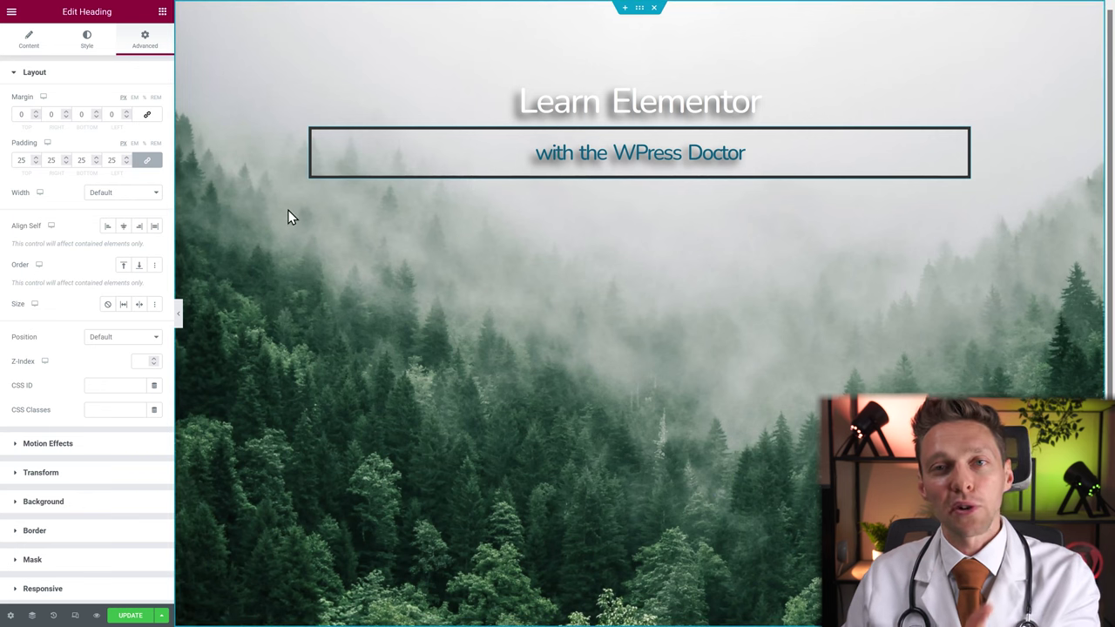
Set the subheading's border color to red #E60000
{"action": "left_click", "coordinate": [48, 531]}
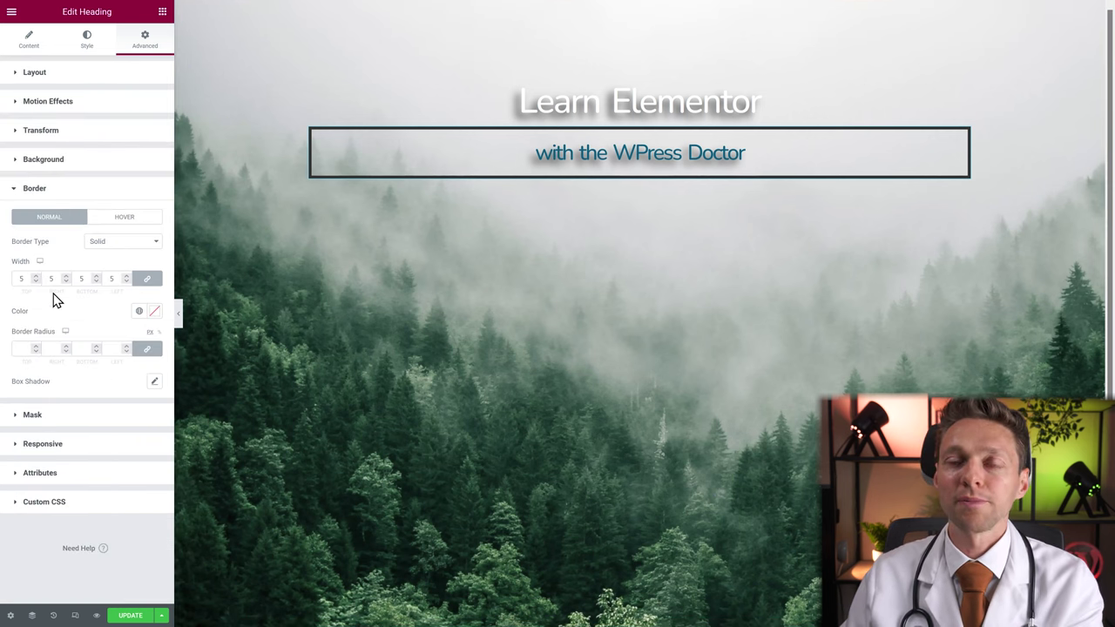
{"action": "left_click", "coordinate": [154, 312]}
{"action": "left_click_drag", "start_coordinate": [122, 376], "coordinate": [159, 368]}
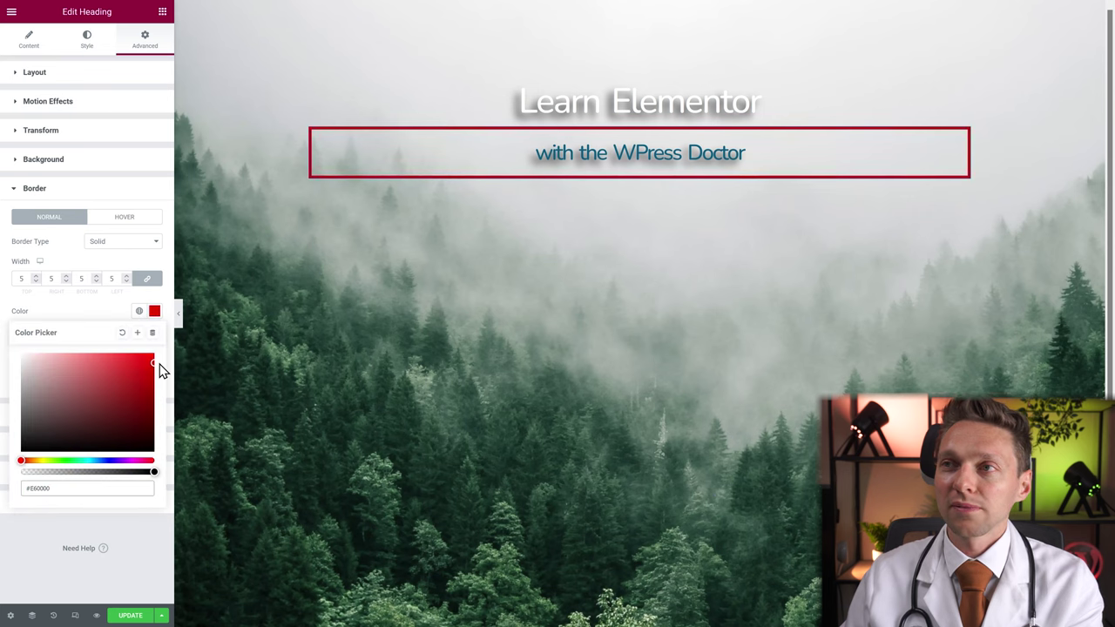
Try the Double, Dotted and Dashed border types on the subheading and choose Groove
{"action": "left_click", "coordinate": [123, 244]}
{"action": "left_click", "coordinate": [108, 281]}
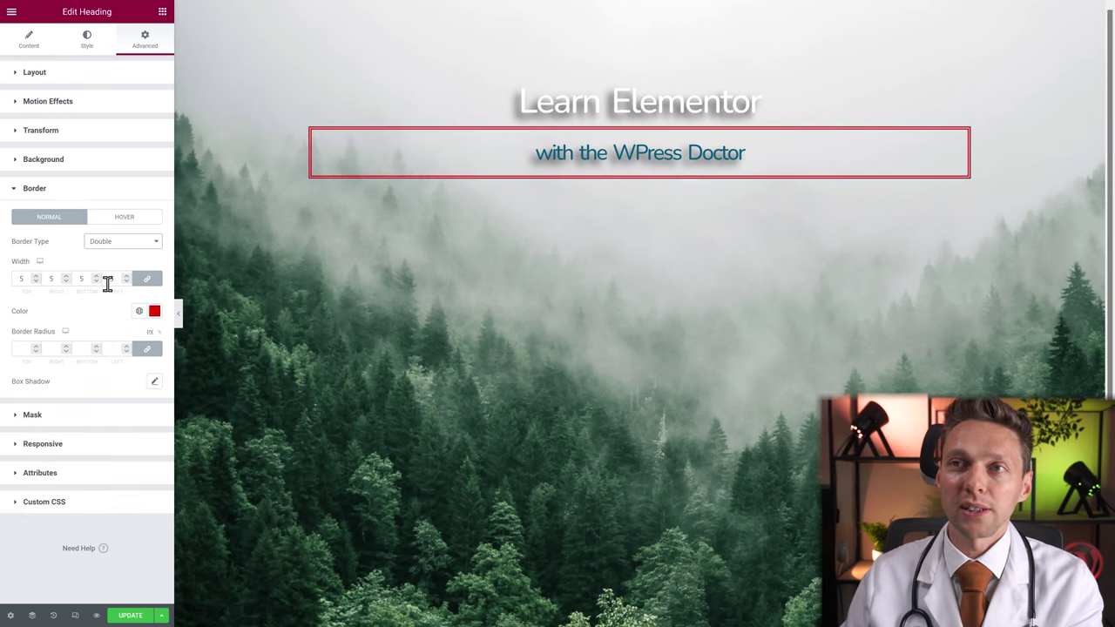
{"action": "left_click", "coordinate": [111, 249]}
{"action": "left_click", "coordinate": [100, 297]}
{"action": "left_click", "coordinate": [112, 245]}
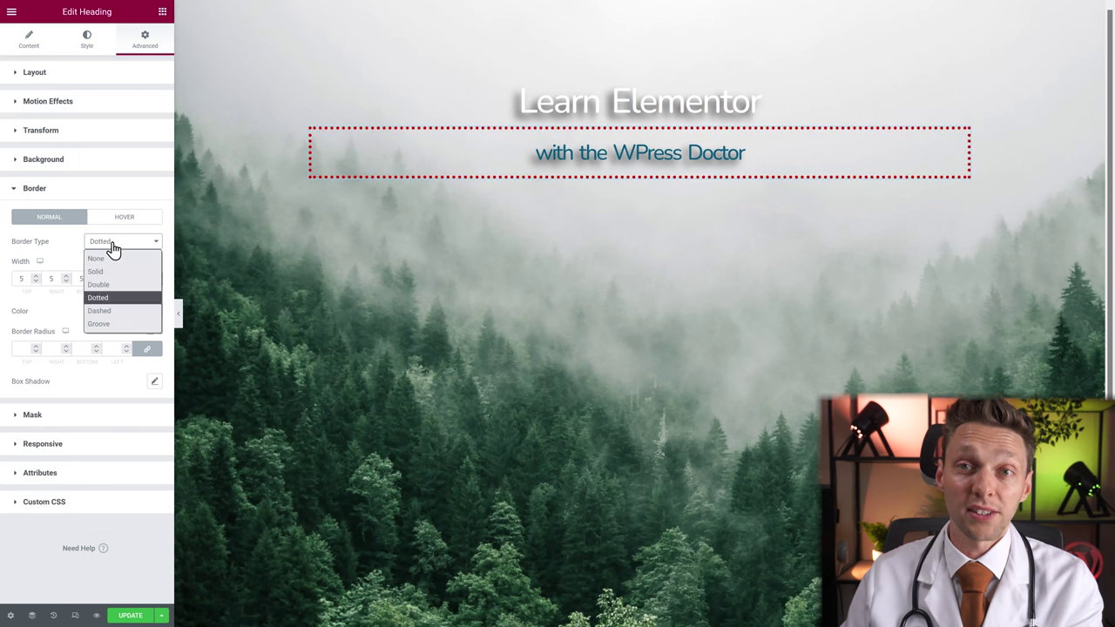
{"action": "left_click", "coordinate": [109, 314]}
{"action": "left_click", "coordinate": [111, 246]}
{"action": "left_click", "coordinate": [108, 323]}
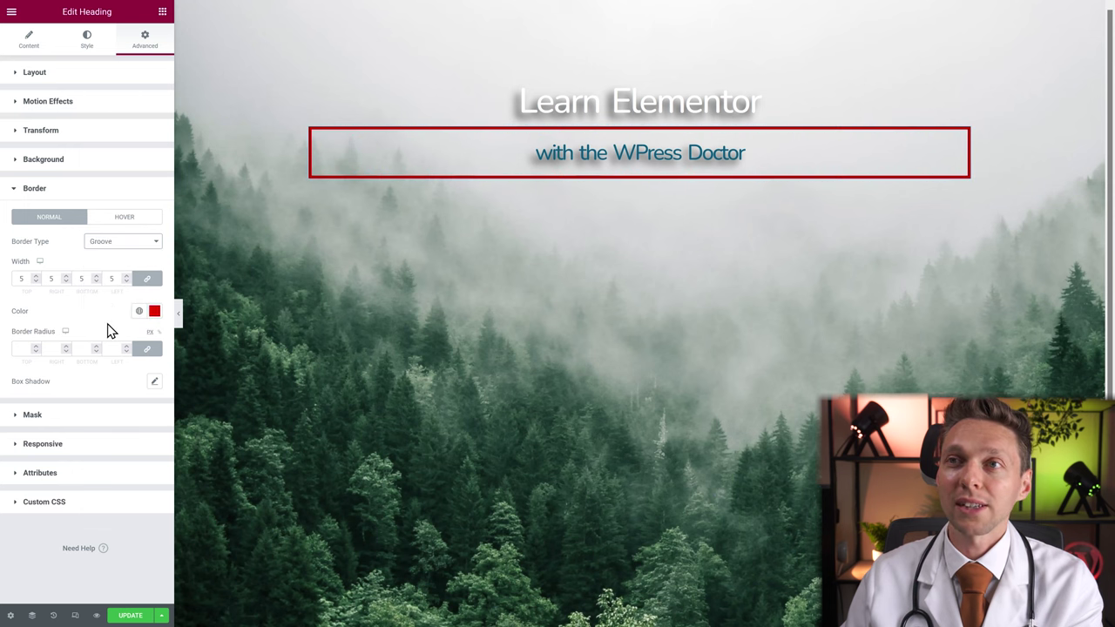
Compare the Groove and Solid border types at a width of 50, and return to Groove with a width of 5
{"action": "double_click", "coordinate": [112, 279]}
{"action": "type", "text": "50"}
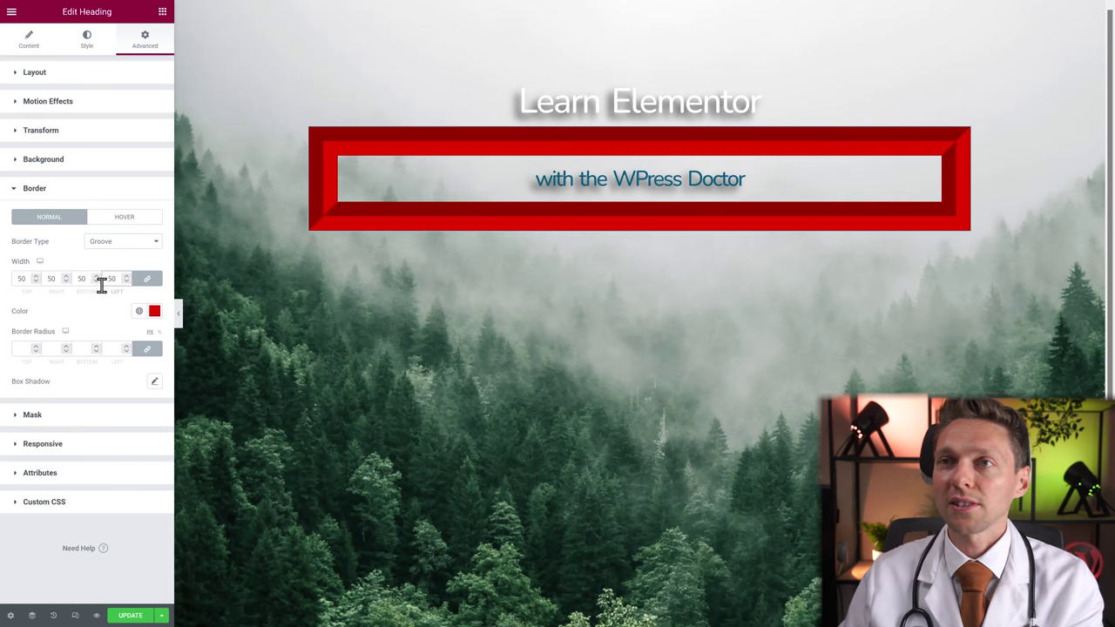
{"action": "left_click", "coordinate": [140, 243]}
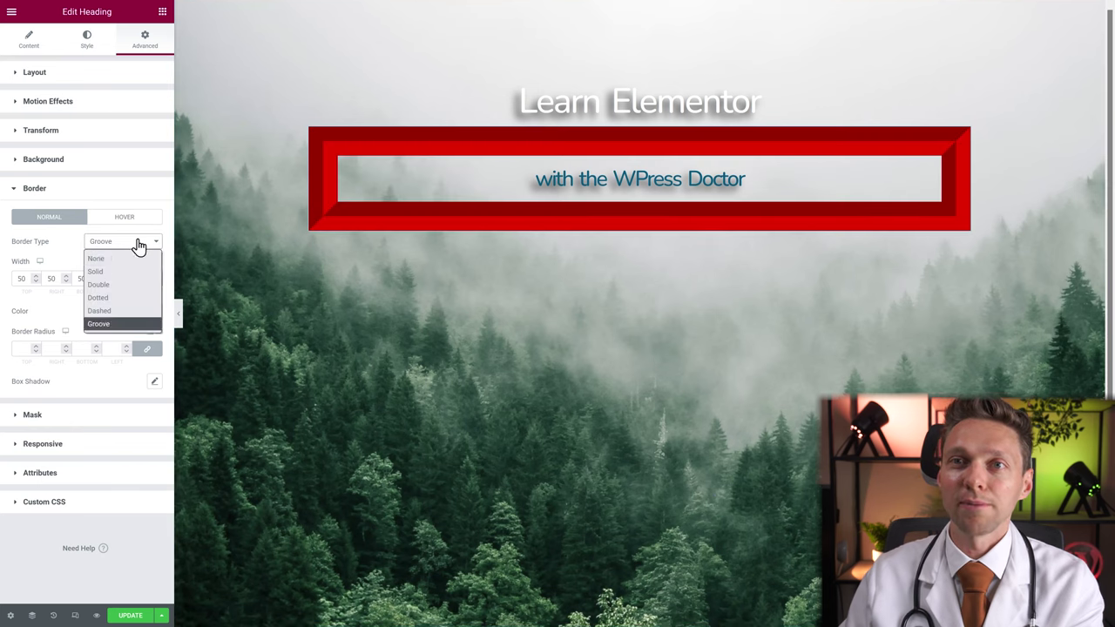
{"action": "left_click", "coordinate": [123, 270]}
{"action": "left_click", "coordinate": [122, 242]}
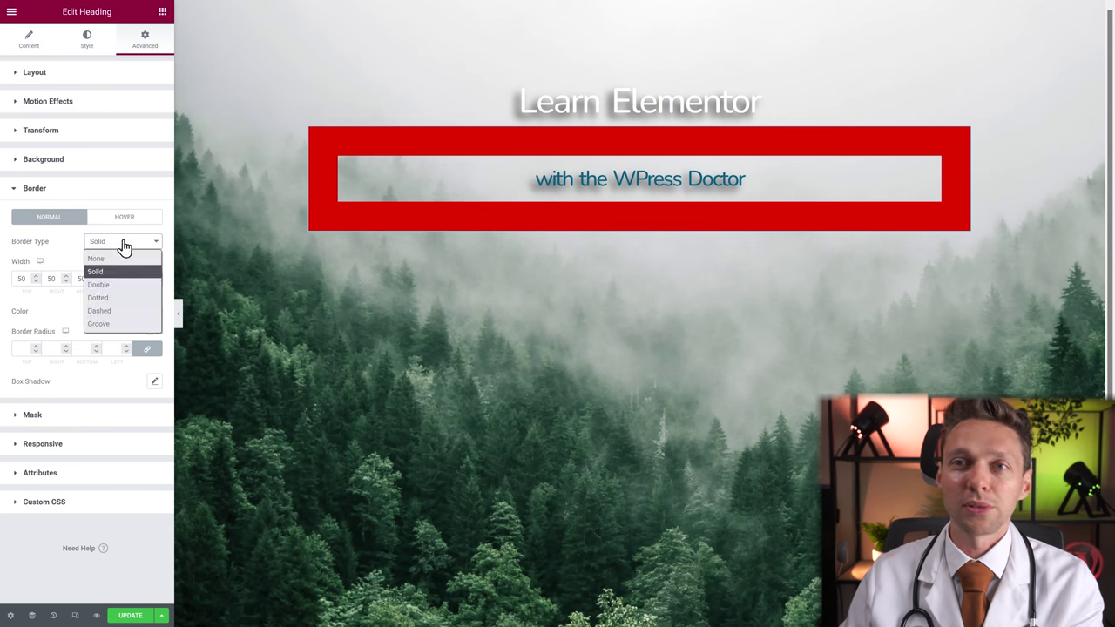
{"action": "left_click", "coordinate": [103, 324]}
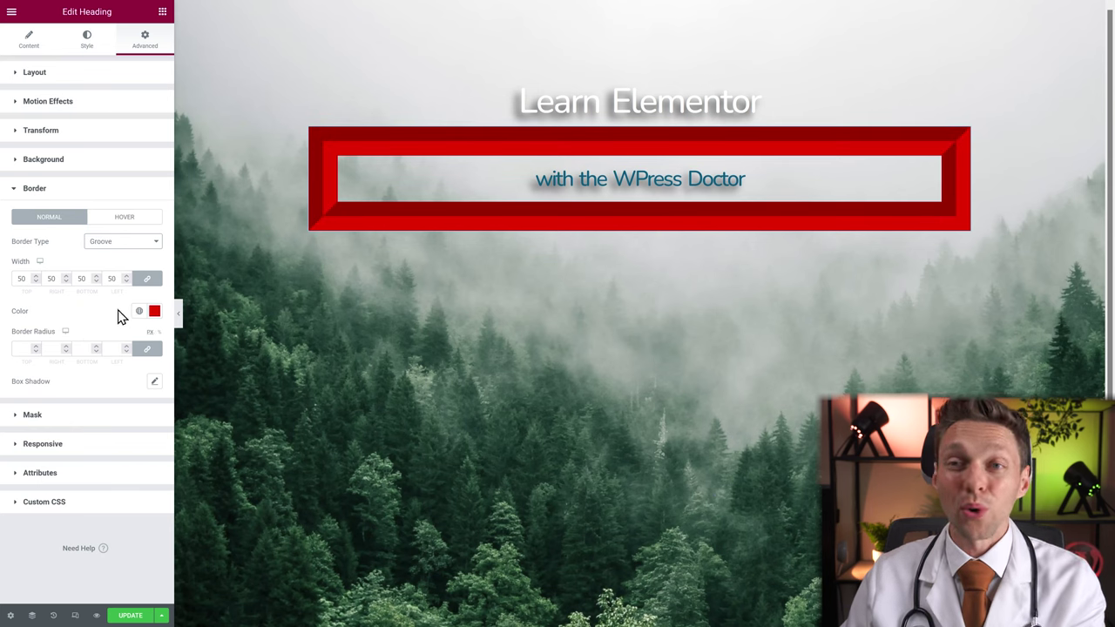
{"action": "type", "text": "5"}
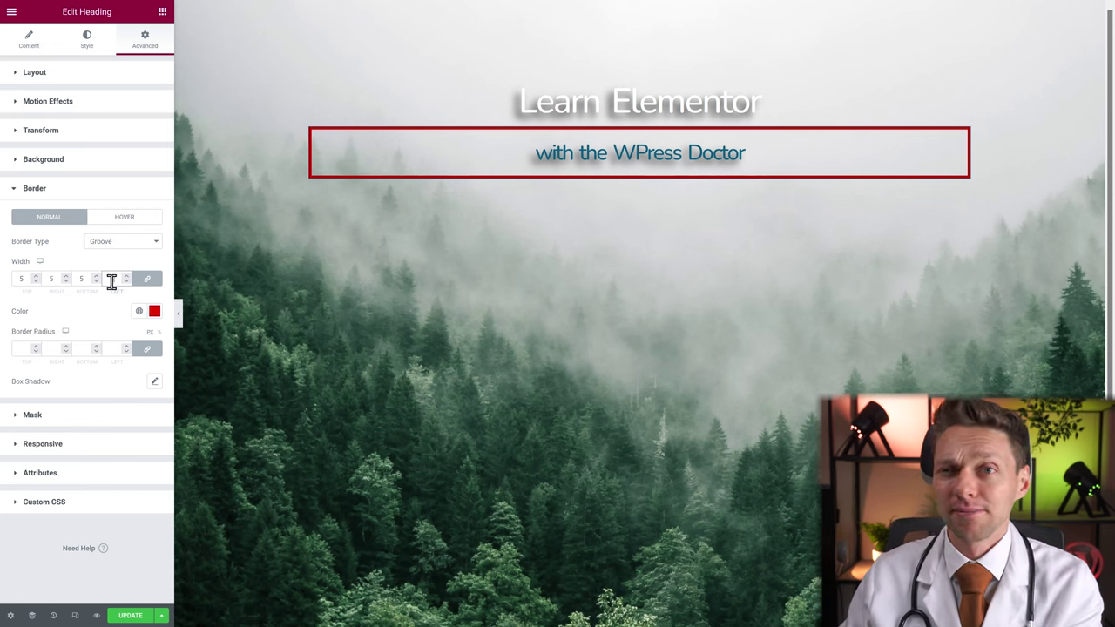
Unlink the border width values and set the left and bottom widths to 0
{"action": "left_click", "coordinate": [143, 279]}
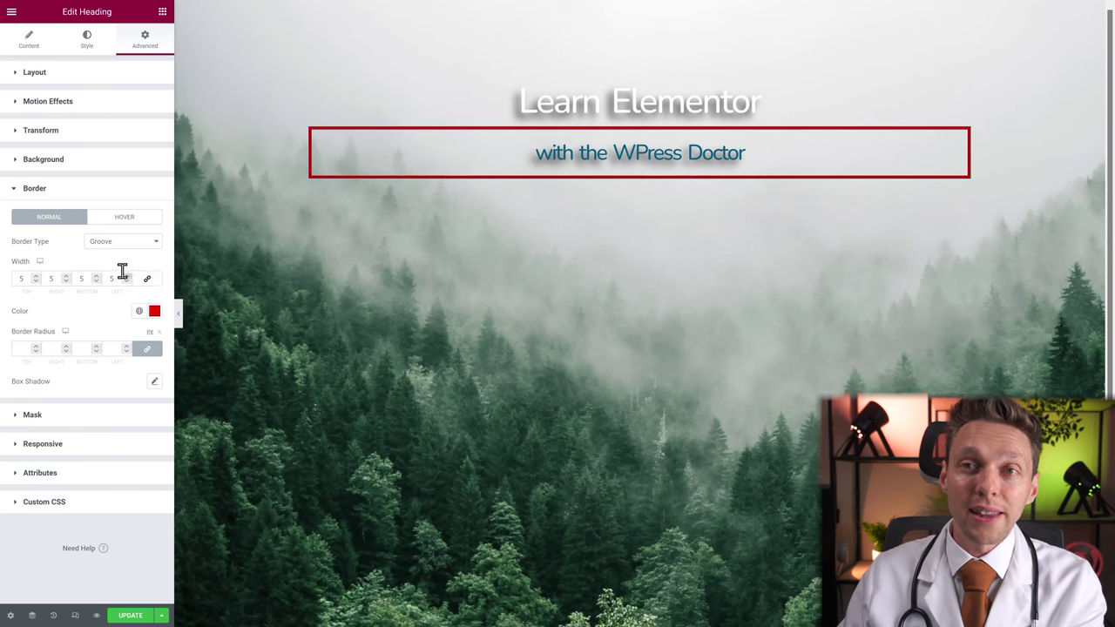
{"action": "type", "text": "0"}
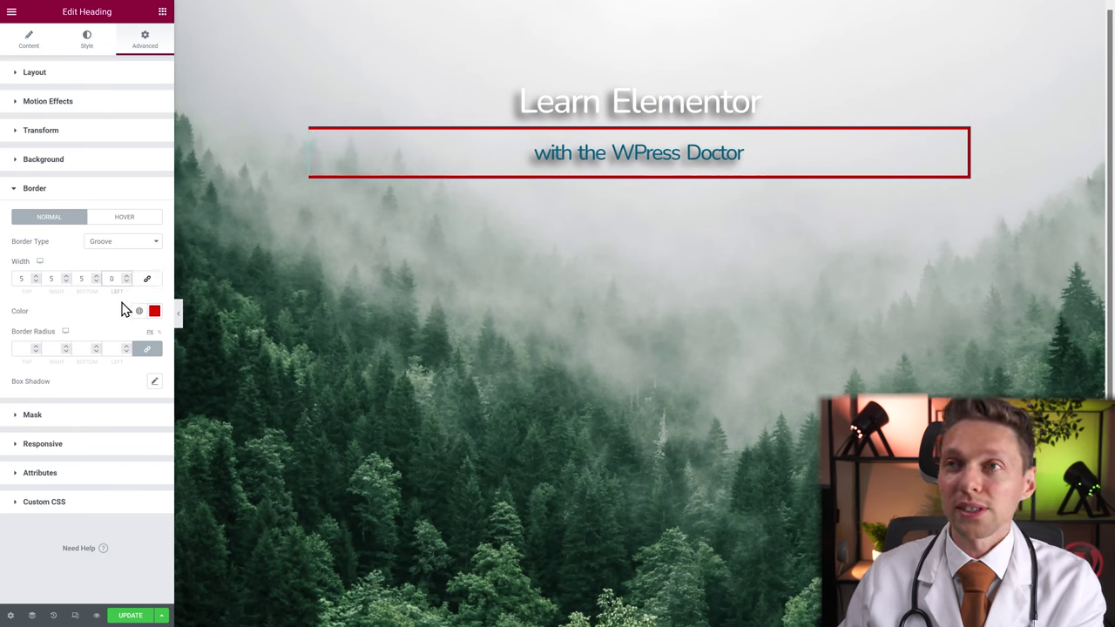
{"action": "double_click", "coordinate": [80, 278]}
{"action": "type", "text": "0"}
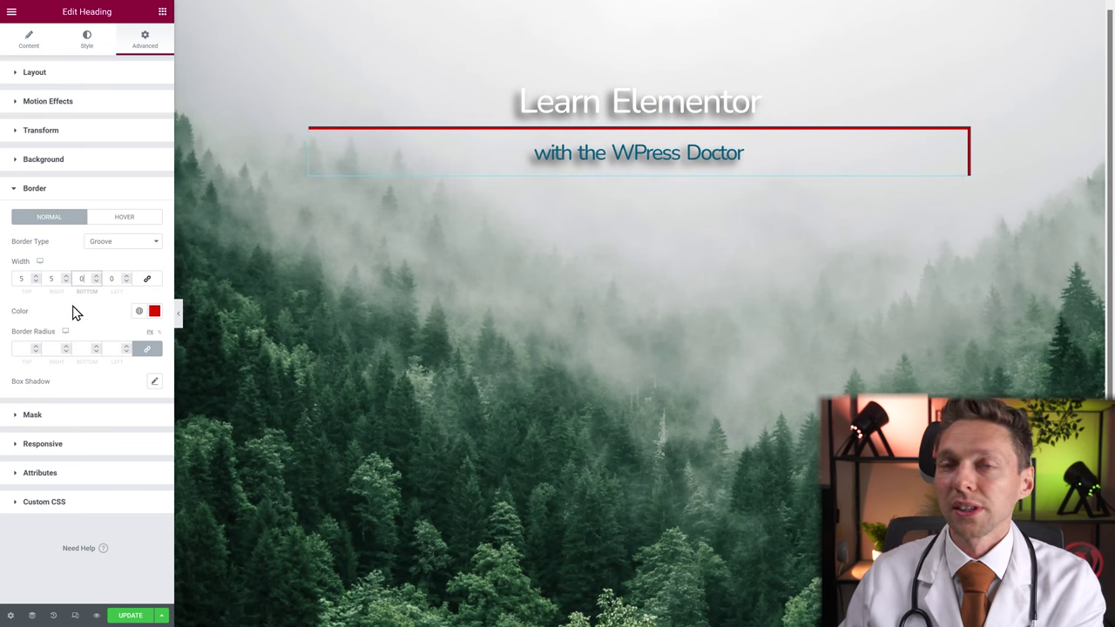
Change the subheading's border type to Solid and its border color to black #000000
{"action": "left_click", "coordinate": [126, 243]}
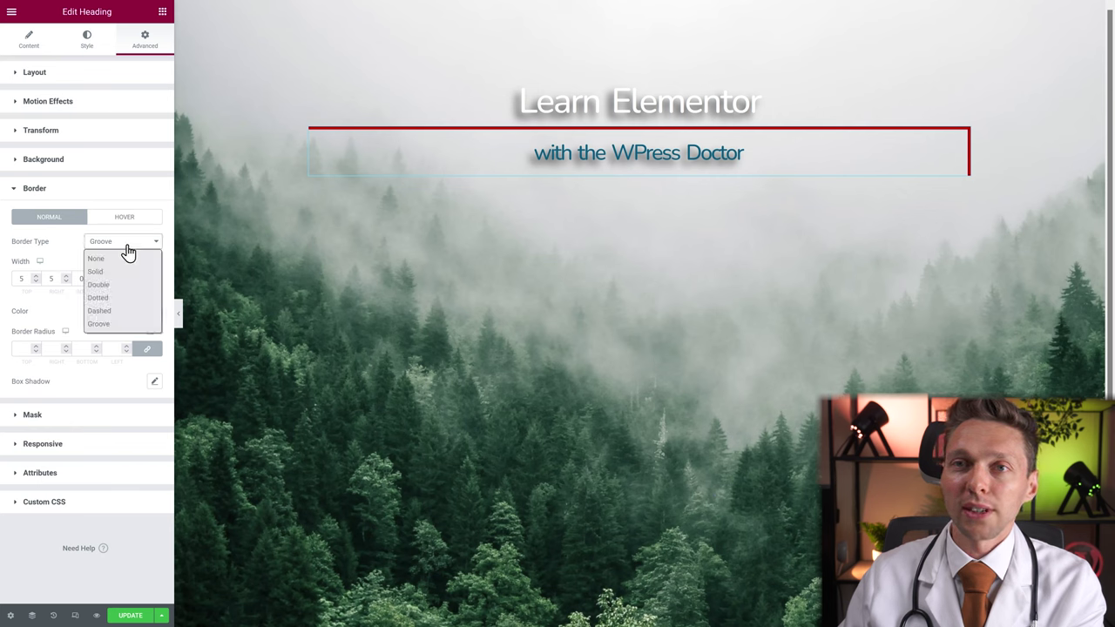
{"action": "left_click", "coordinate": [117, 260]}
{"action": "left_click", "coordinate": [122, 242]}
{"action": "left_click", "coordinate": [108, 270]}
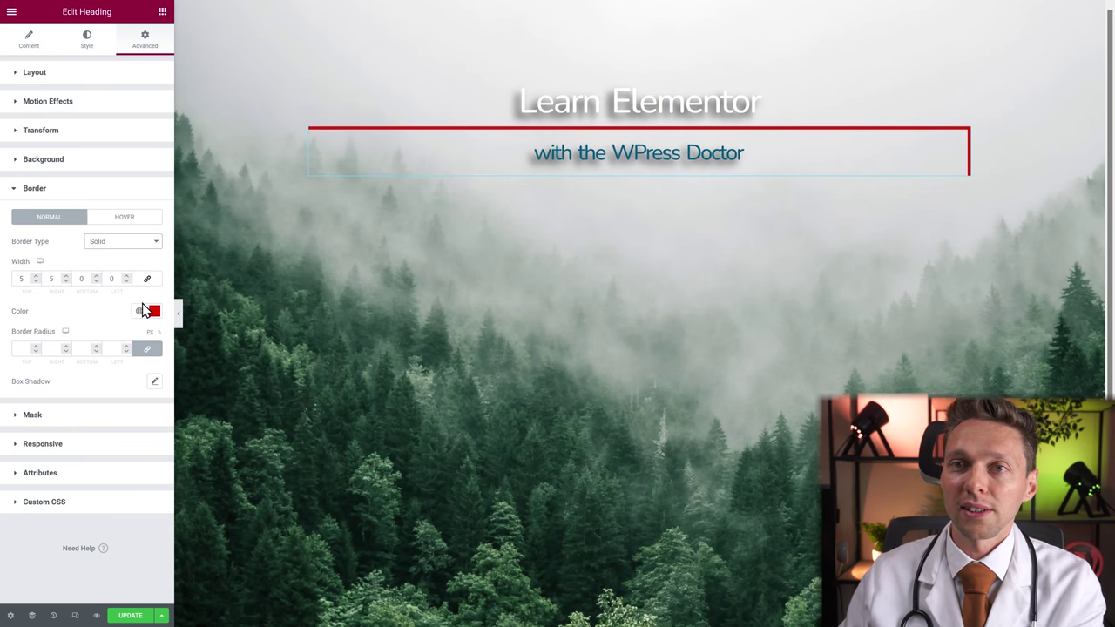
{"action": "left_click", "coordinate": [154, 311]}
{"action": "left_click_drag", "start_coordinate": [37, 418], "coordinate": [17, 466]}
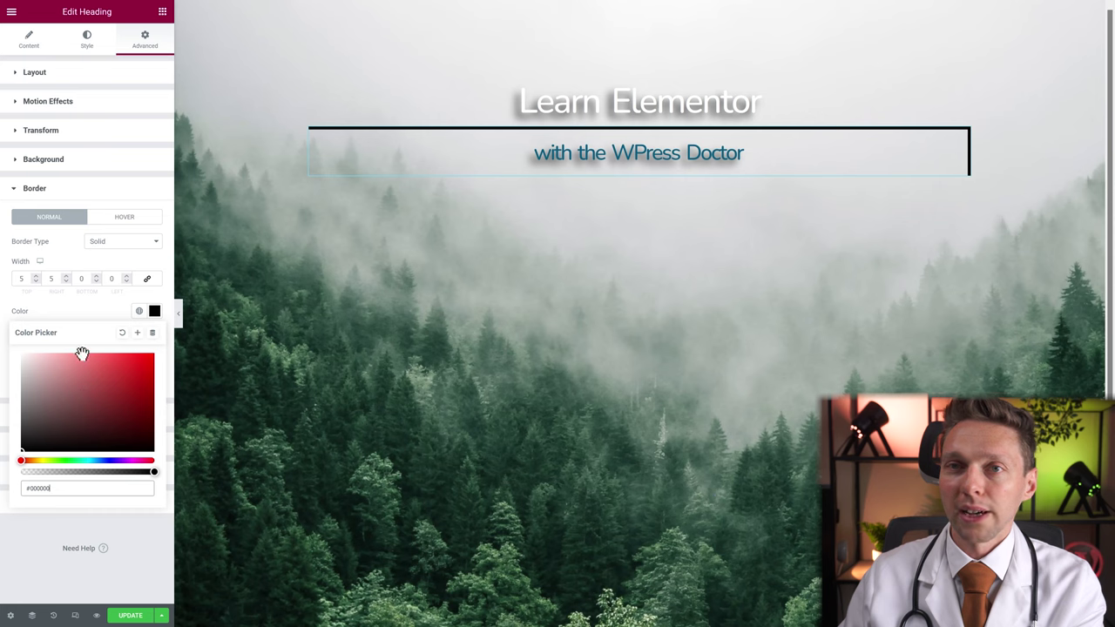
Add a Solid border to the "Learn Elementor" heading with top and right widths of 5 and bottom and left widths of 0
{"action": "left_click", "coordinate": [963, 8]}
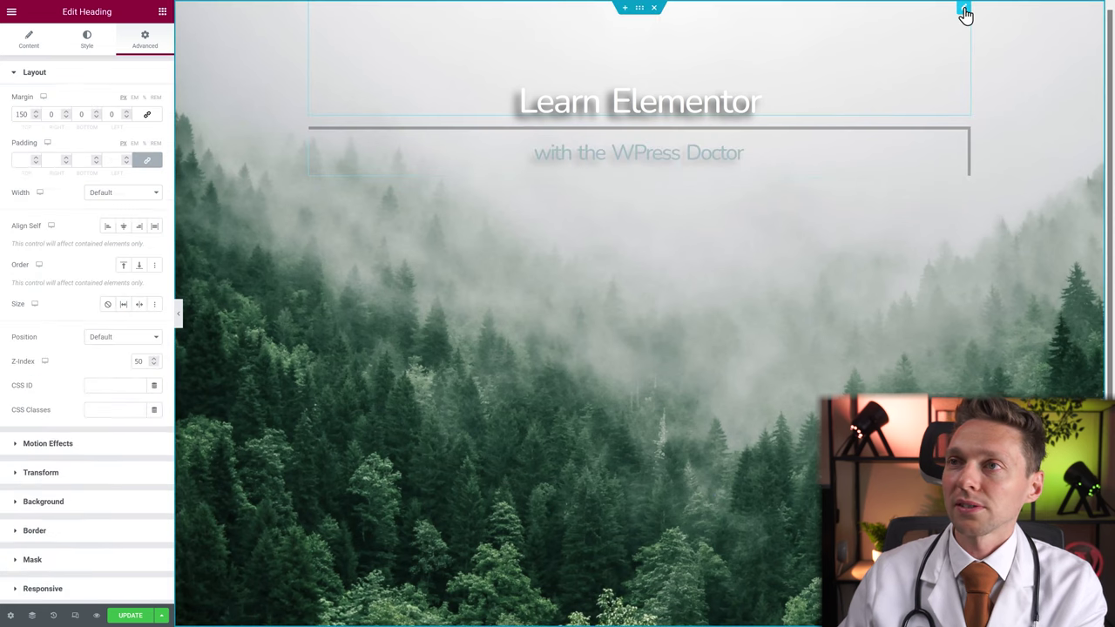
{"action": "left_click", "coordinate": [34, 531]}
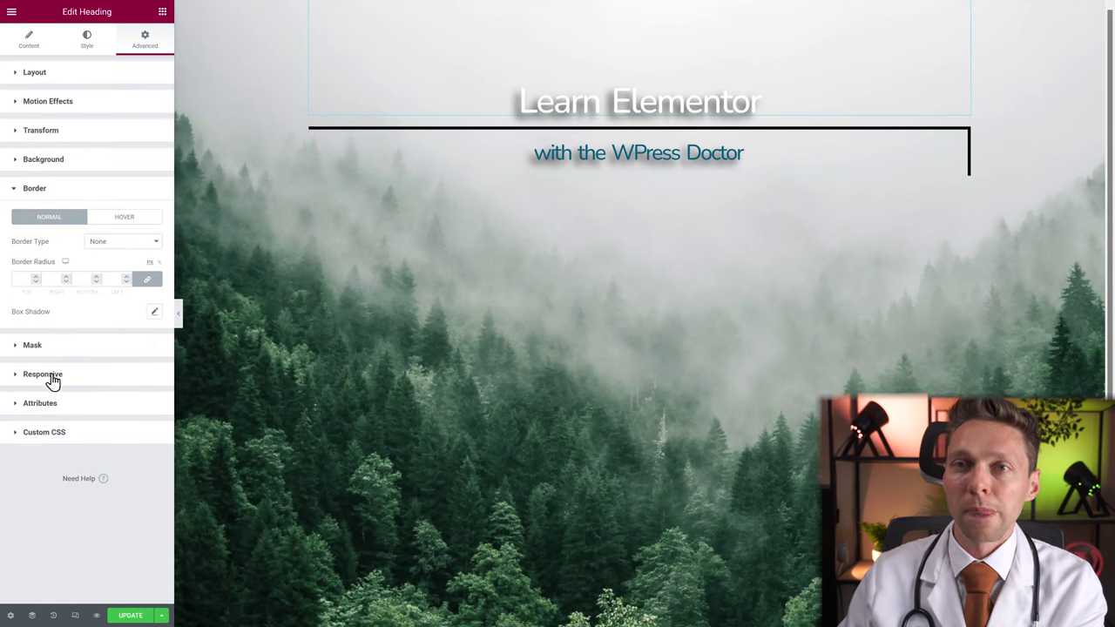
{"action": "left_click", "coordinate": [122, 242]}
{"action": "left_click", "coordinate": [104, 280]}
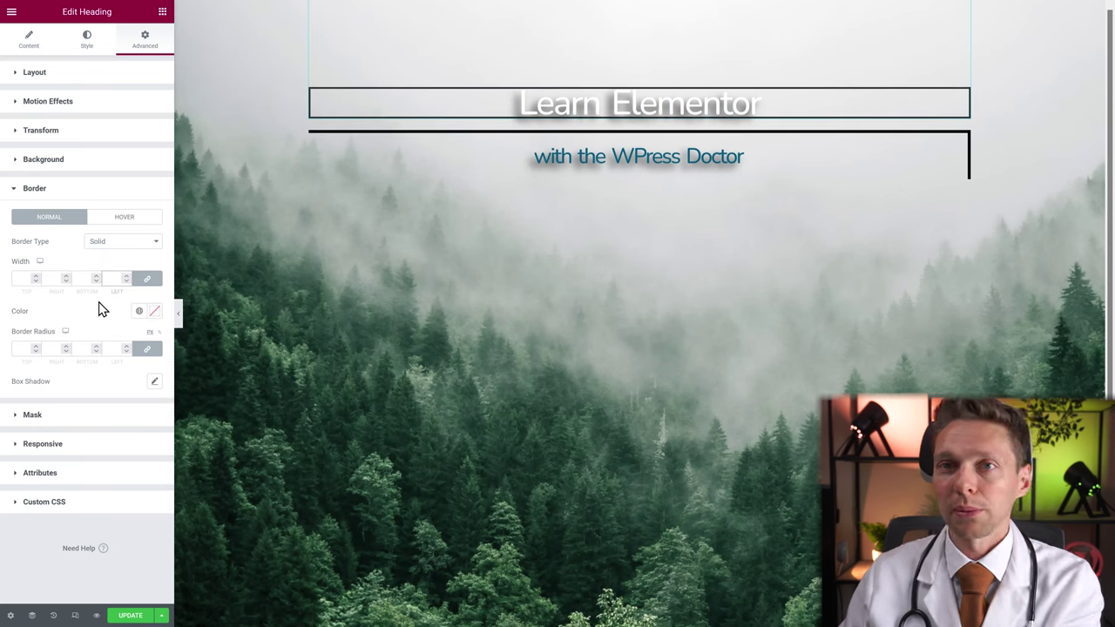
{"action": "type", "text": "5"}
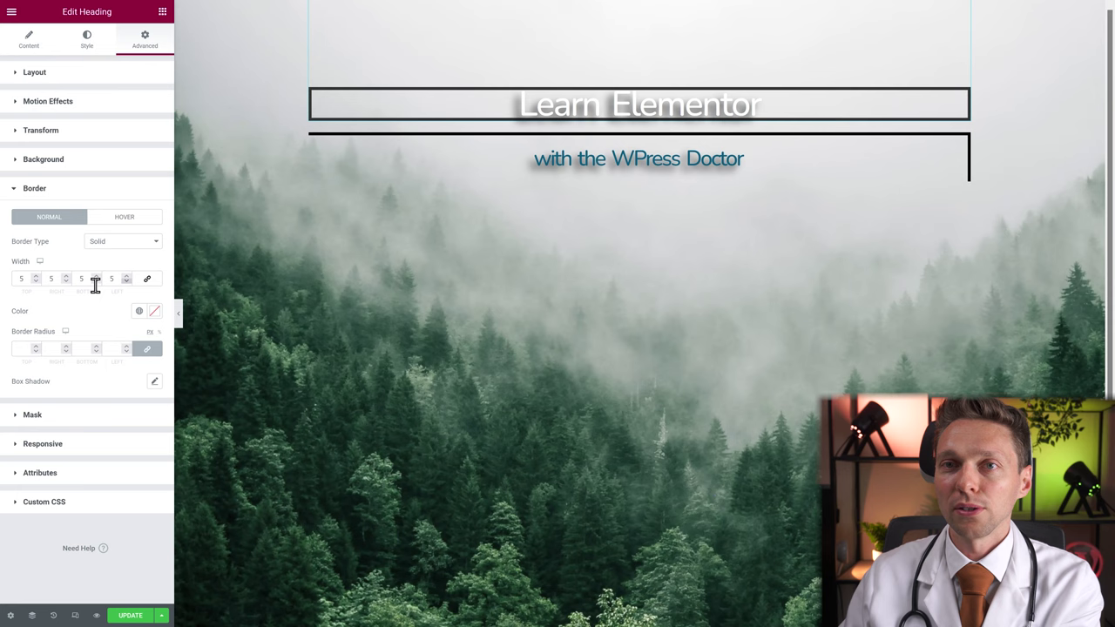
{"action": "type", "text": "0"}
{"action": "double_click", "coordinate": [109, 278]}
{"action": "type", "text": "0"}
Set the border color of the "Learn Elementor" heading to black #000000
{"action": "left_click", "coordinate": [153, 313]}
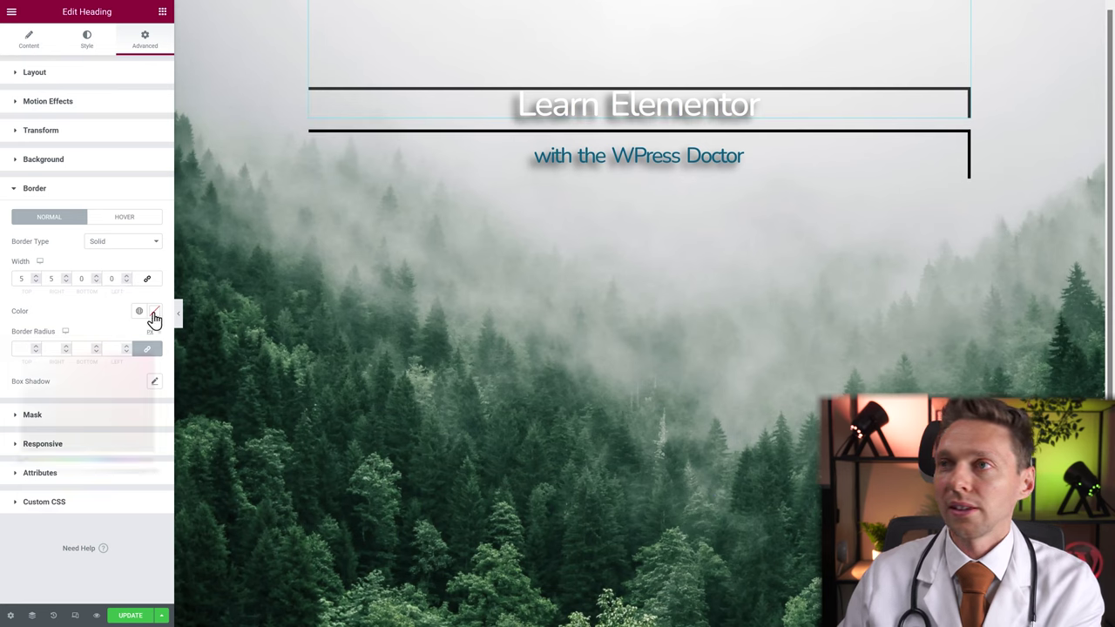
{"action": "left_click_drag", "start_coordinate": [54, 439], "coordinate": [12, 468]}
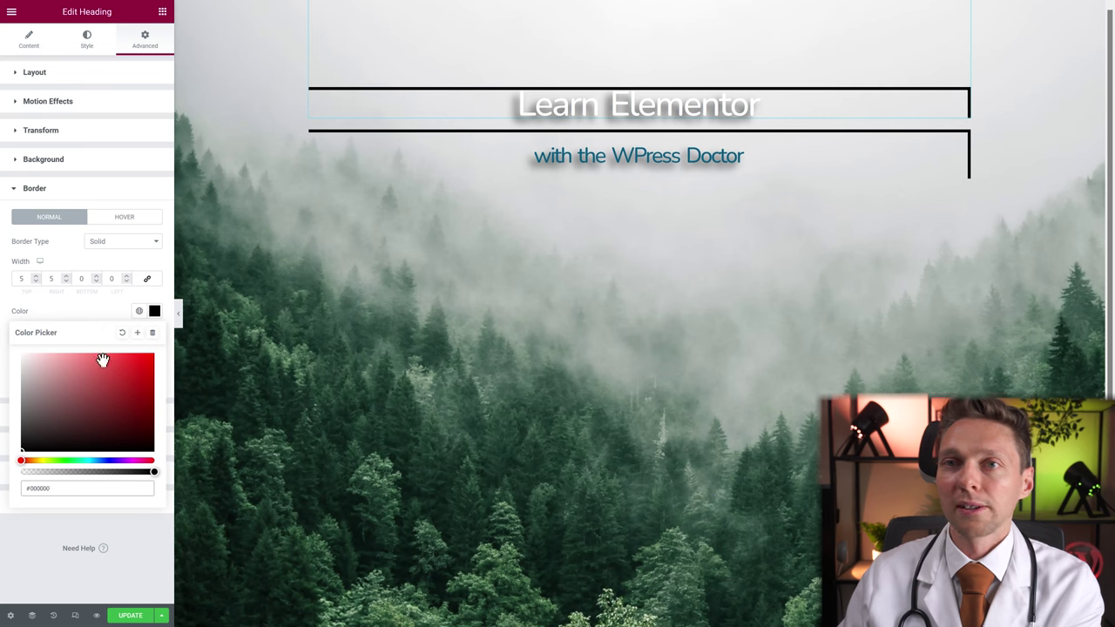
{"action": "left_click", "coordinate": [40, 289]}
Try a top border width of 0 on the "Learn Elementor" heading and return it to 5
{"action": "double_click", "coordinate": [19, 278]}
{"action": "type", "text": "0"}
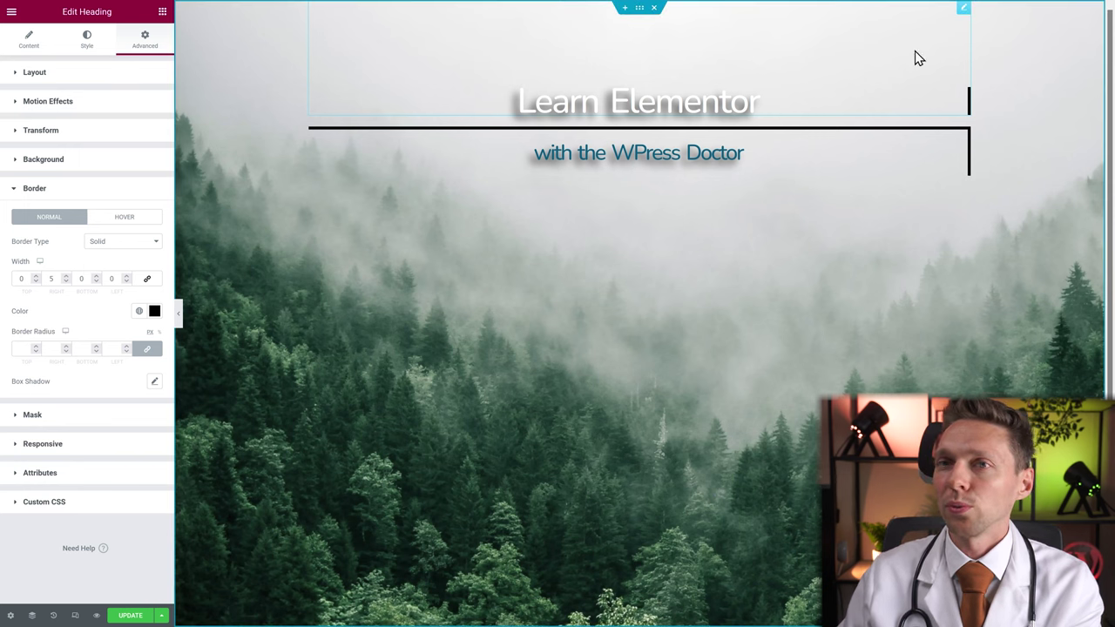
{"action": "left_click", "coordinate": [15, 283]}
{"action": "type", "text": "5"}
Set the top border width of the "with the WPress Doctor" subheading to 0 and its bottom width to 5
{"action": "left_click", "coordinate": [834, 152]}
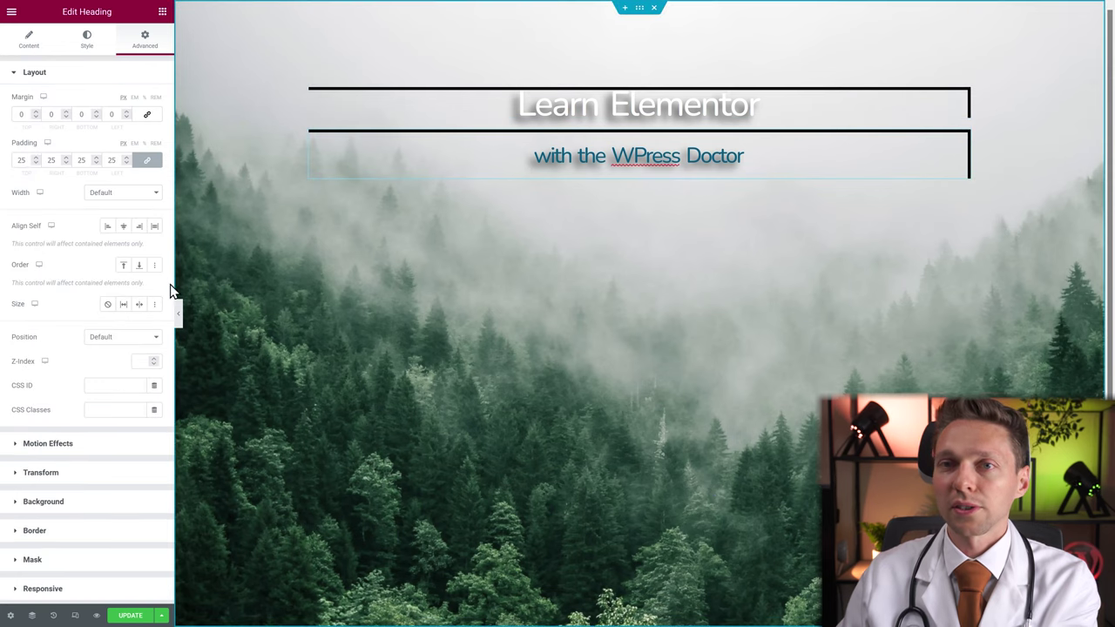
{"action": "left_click", "coordinate": [39, 531]}
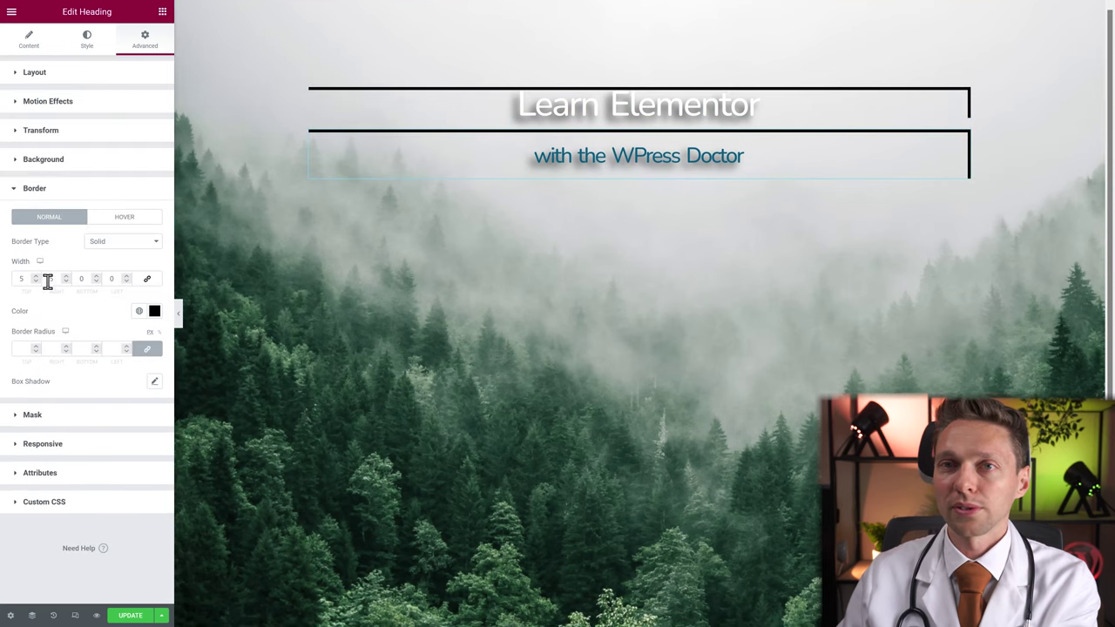
{"action": "double_click", "coordinate": [18, 279]}
{"action": "type", "text": "0"}
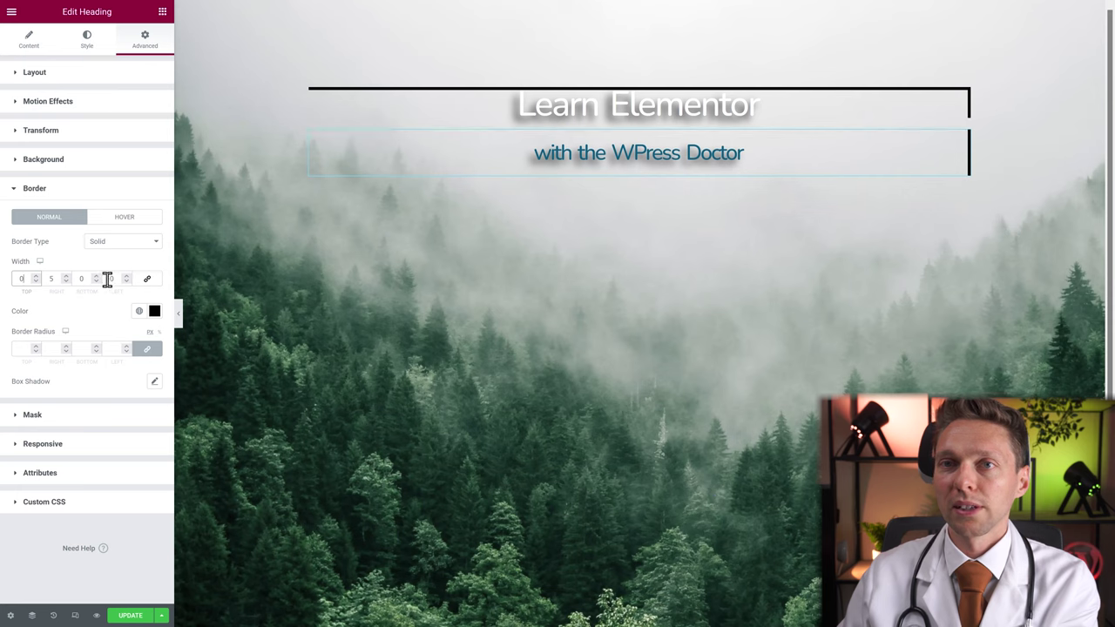
{"action": "double_click", "coordinate": [77, 278]}
{"action": "type", "text": "5"}
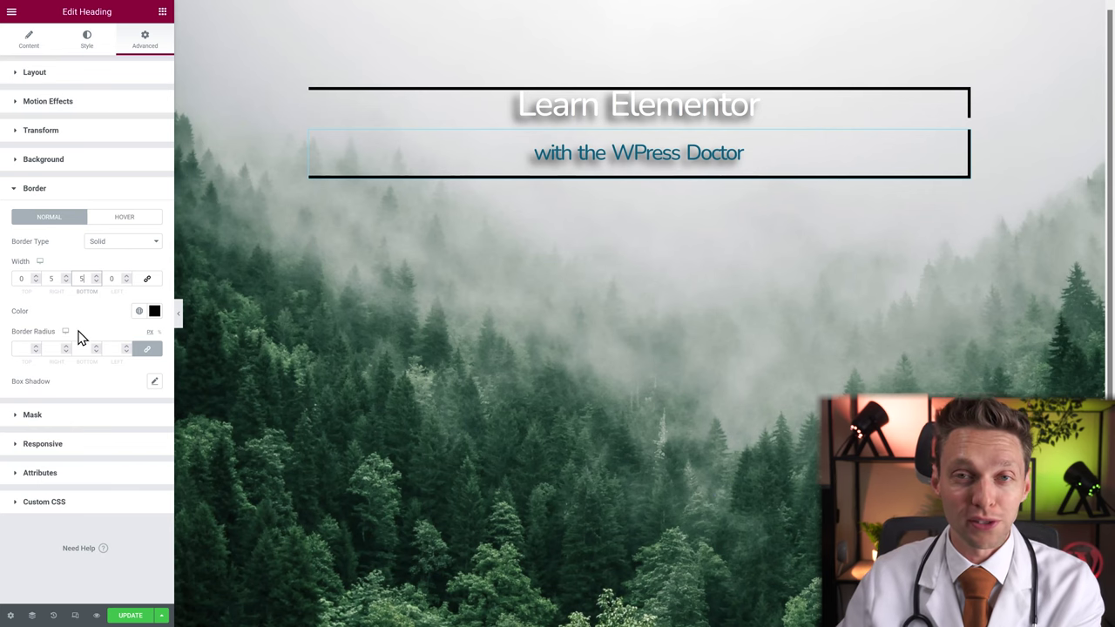
Return the subheading's bottom border width to 0 and its top border width to 5
{"action": "double_click", "coordinate": [82, 278]}
{"action": "type", "text": "0"}
{"action": "double_click", "coordinate": [21, 278]}
{"action": "type", "text": "5"}
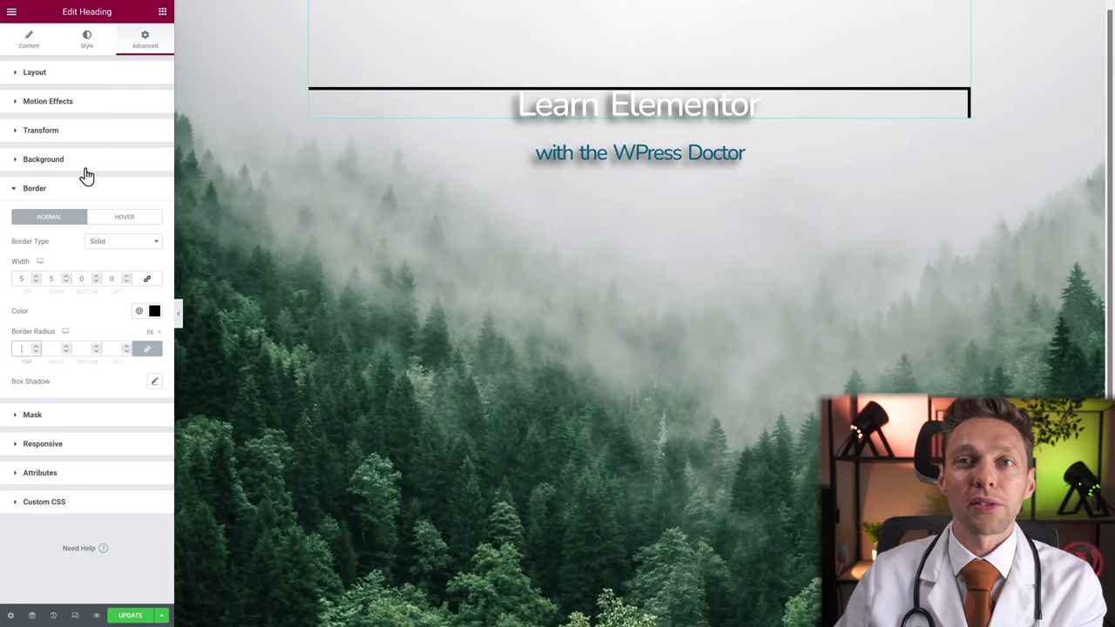
Give the "Learn Elementor" heading a darker box shadow with horizontal and vertical offsets of 30, blur 18 and spread 5
{"action": "left_click", "coordinate": [154, 381]}
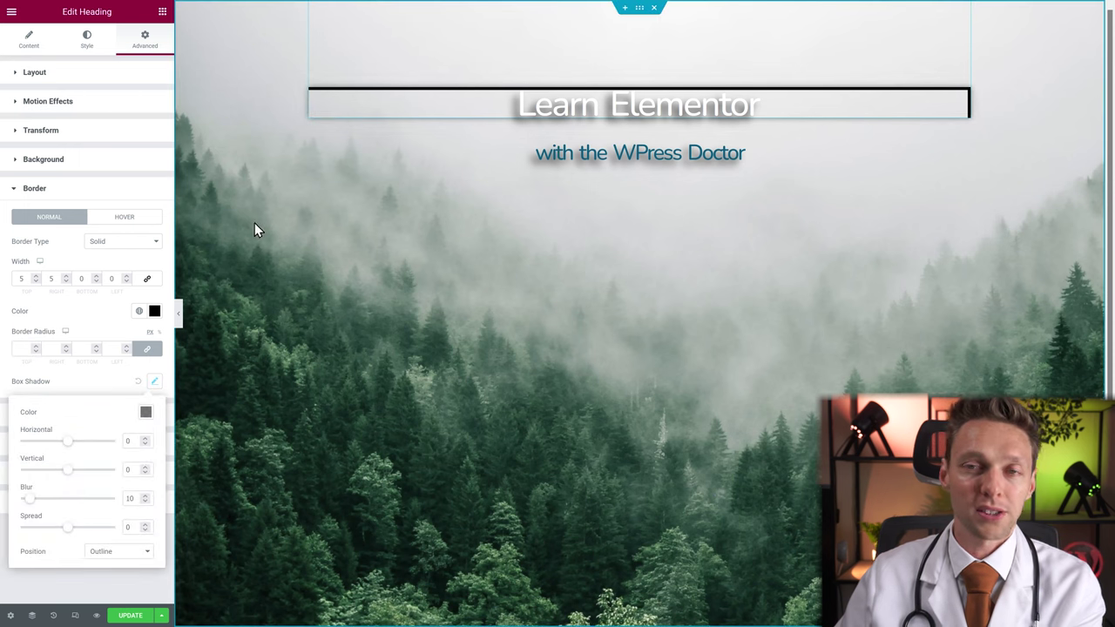
{"action": "left_click_drag", "start_coordinate": [67, 446], "coordinate": [80, 480]}
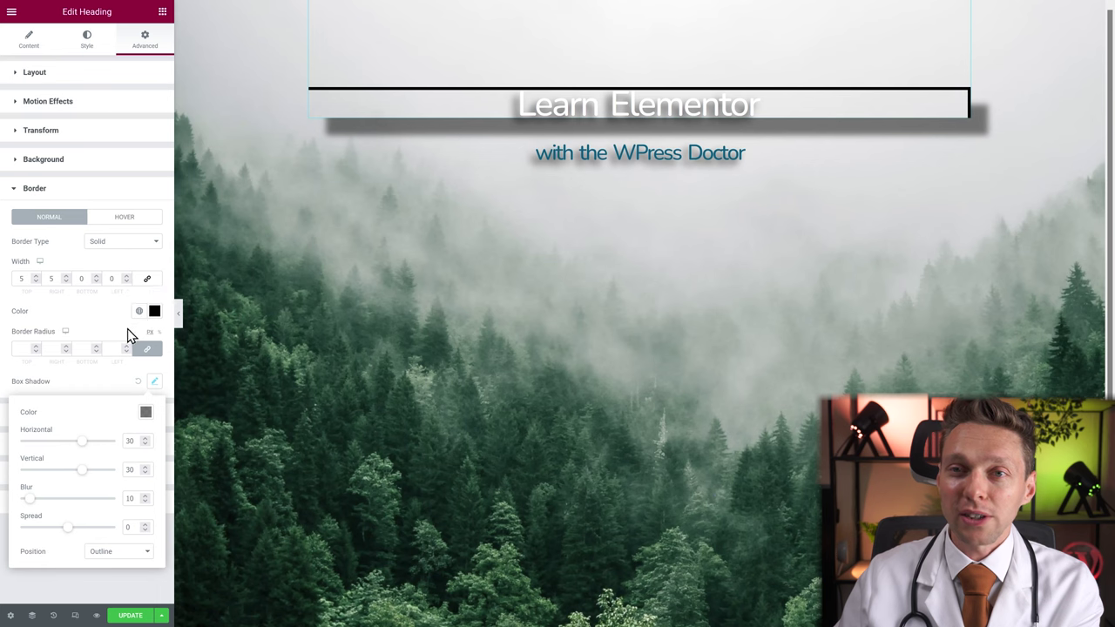
{"action": "left_click", "coordinate": [146, 411]}
{"action": "left_click_drag", "start_coordinate": [196, 473], "coordinate": [182, 563]}
{"action": "left_click_drag", "start_coordinate": [31, 499], "coordinate": [70, 540]}
Try the Inset position for the heading's box shadow and return it to Outline
{"action": "left_click", "coordinate": [117, 558]}
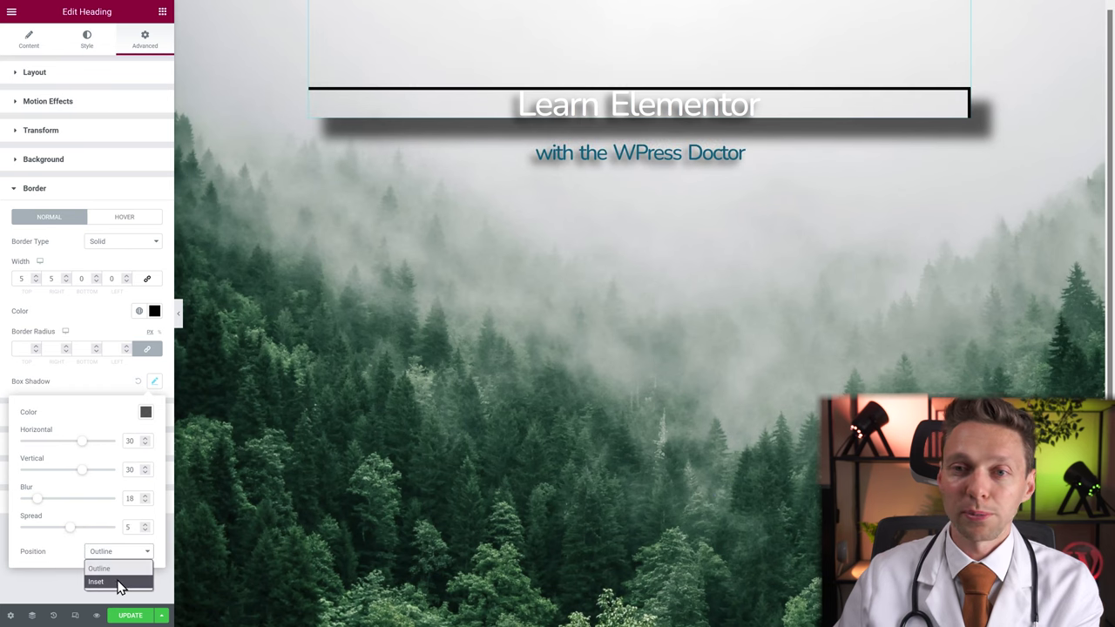
{"action": "left_click", "coordinate": [108, 583]}
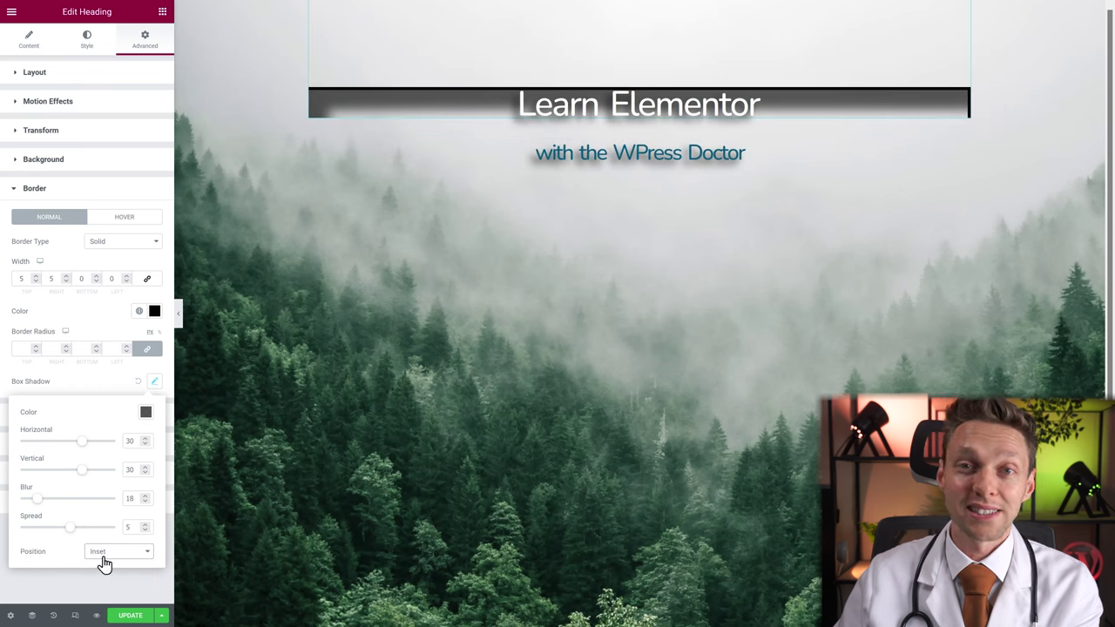
{"action": "left_click", "coordinate": [105, 552]}
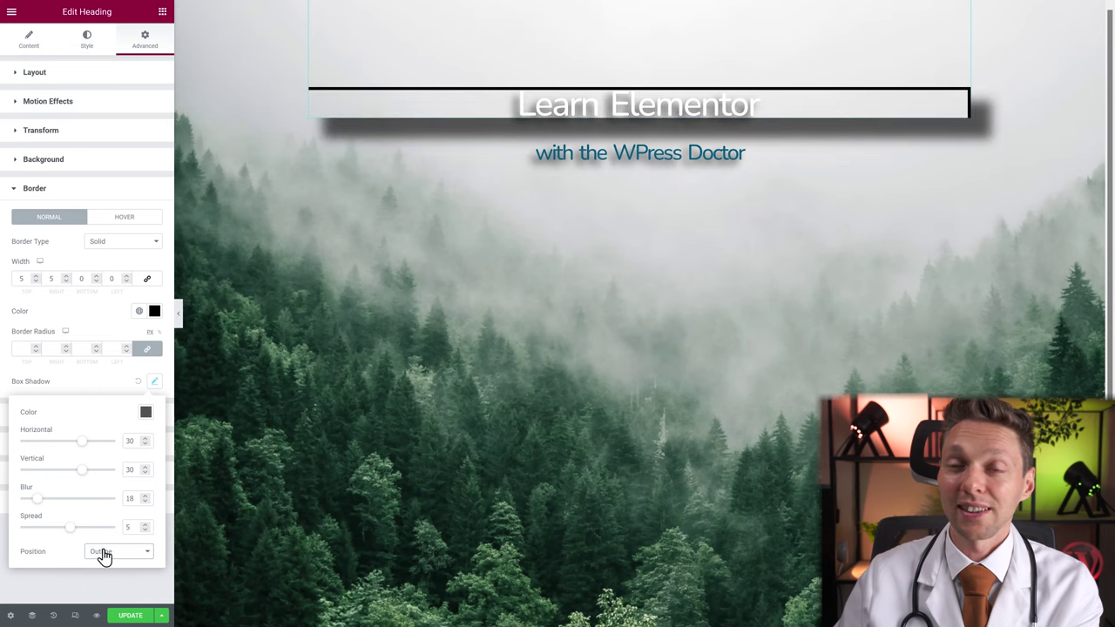
Try a spread of -11 and a blur of 38 on the heading's box shadow, and reset the shadow to default
{"action": "left_click_drag", "start_coordinate": [55, 532], "coordinate": [53, 513]}
{"action": "left_click", "coordinate": [37, 505]}
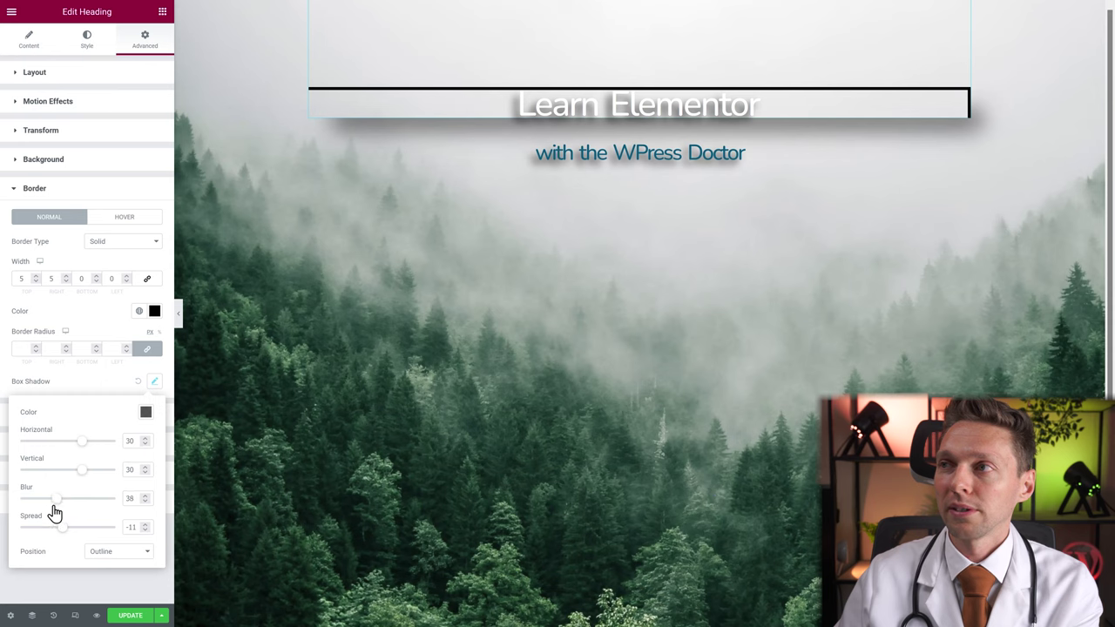
{"action": "left_click", "coordinate": [155, 384]}
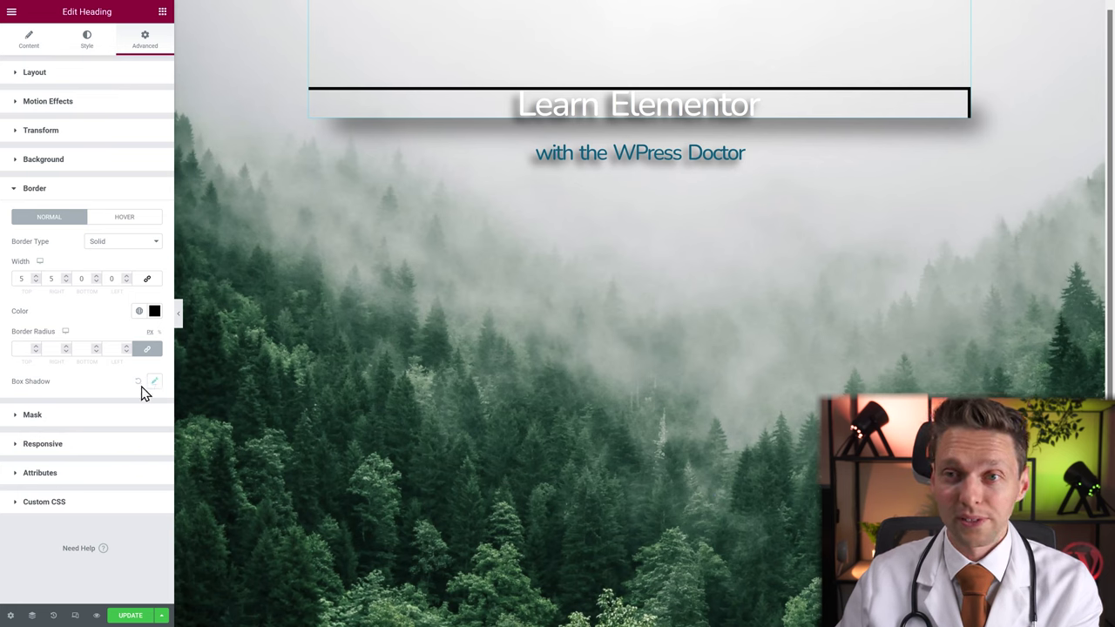
{"action": "left_click", "coordinate": [138, 383]}
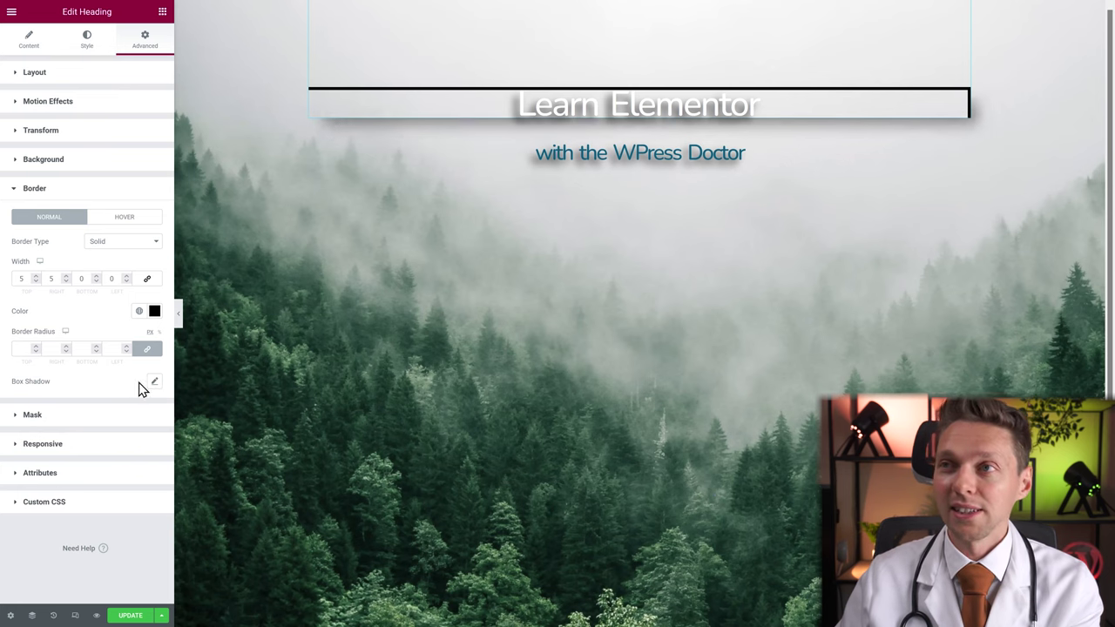
Enable a mask on the "Learn Elementor" heading with the Flower shape and the Fill size
{"action": "left_click", "coordinate": [35, 418]}
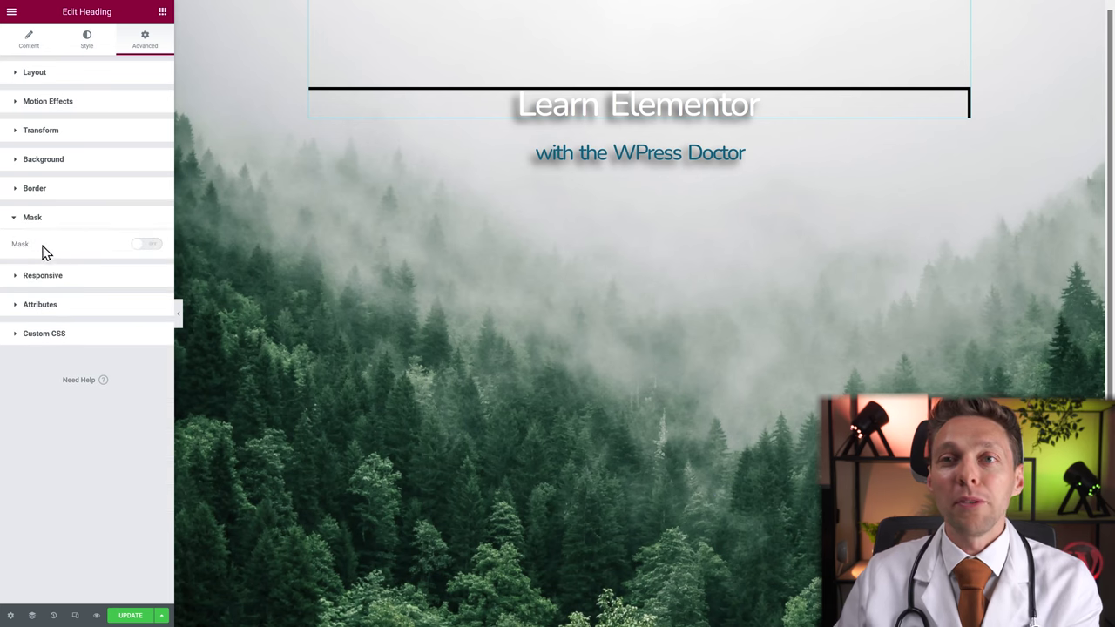
{"action": "left_click", "coordinate": [147, 247]}
{"action": "left_click", "coordinate": [118, 269]}
{"action": "left_click", "coordinate": [104, 297]}
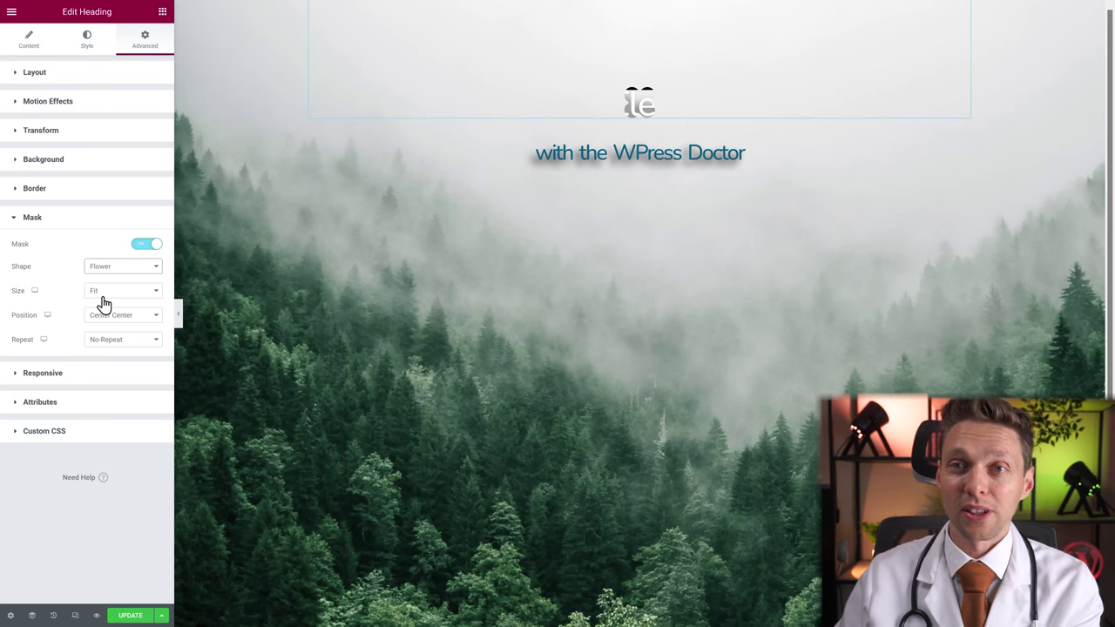
{"action": "left_click", "coordinate": [112, 295]}
{"action": "left_click", "coordinate": [111, 315]}
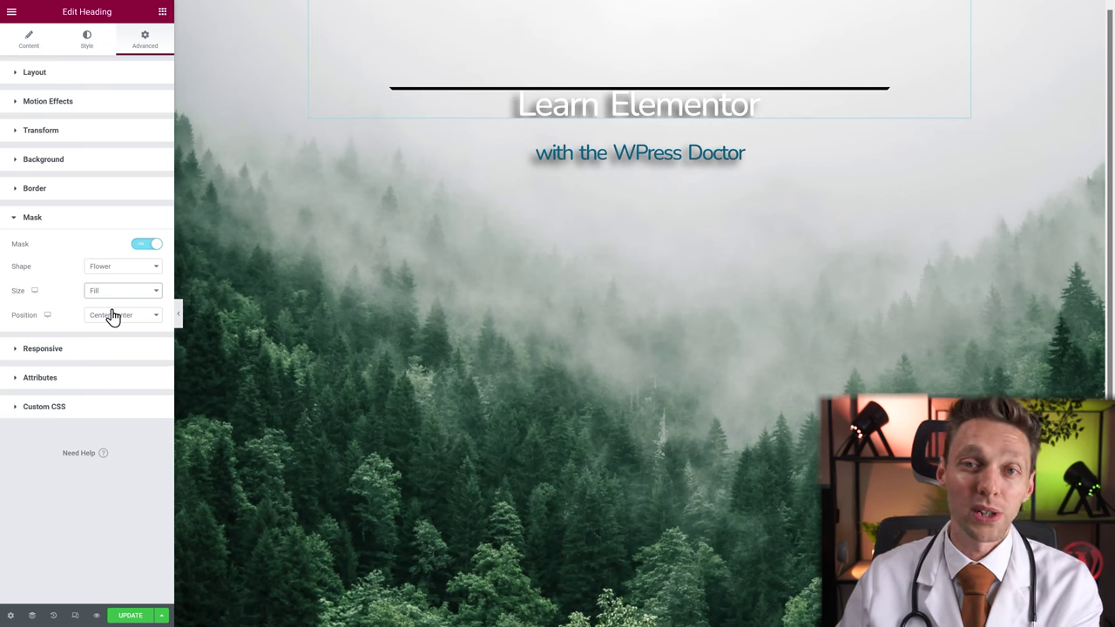
Try the Circle mask shape on the heading and switch the mask off
{"action": "left_click", "coordinate": [137, 268]}
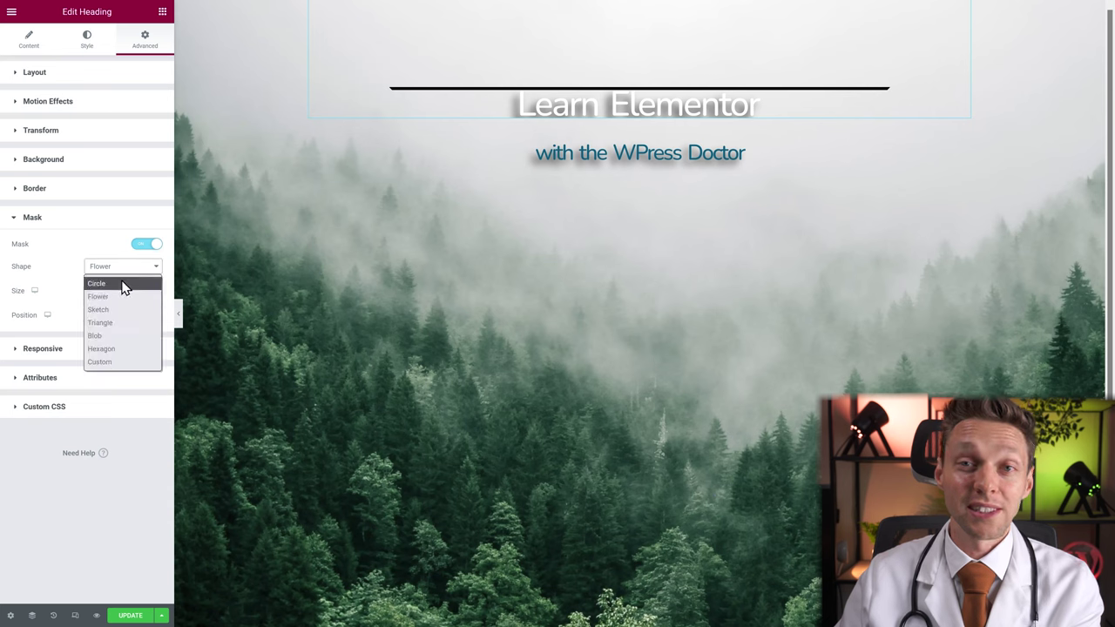
{"action": "left_click", "coordinate": [124, 285]}
{"action": "left_click", "coordinate": [148, 248]}
Try Hide On Desktop in the heading's responsive settings and switch it off again
{"action": "left_click", "coordinate": [63, 277]}
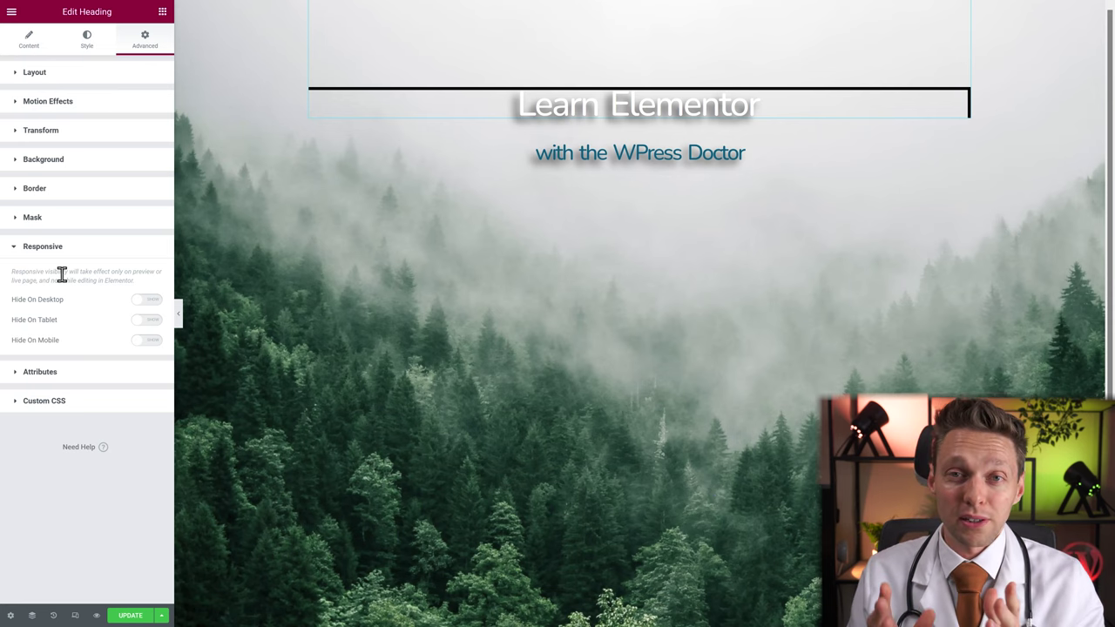
{"action": "left_click", "coordinate": [146, 300]}
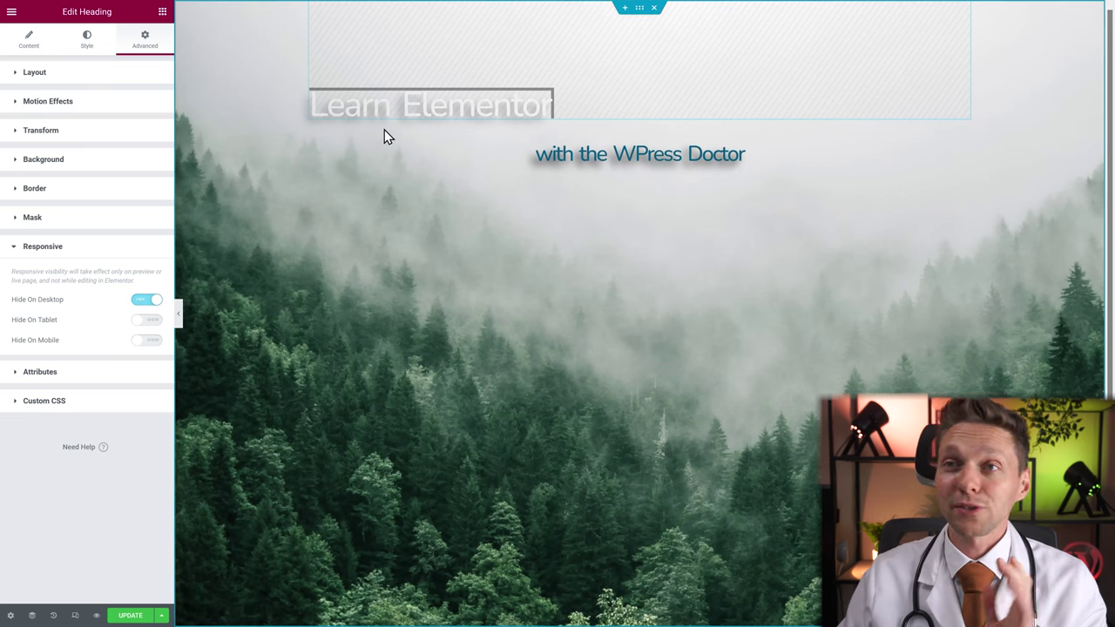
{"action": "left_click", "coordinate": [148, 305]}
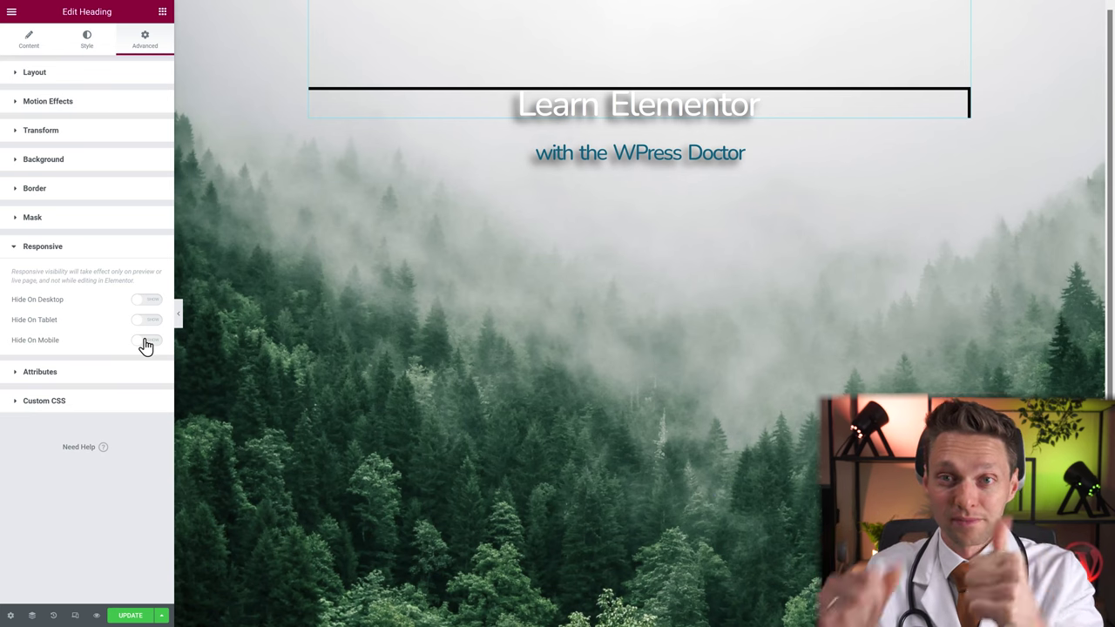
View the heading's Attributes and Custom CSS settings
{"action": "left_click", "coordinate": [61, 372]}
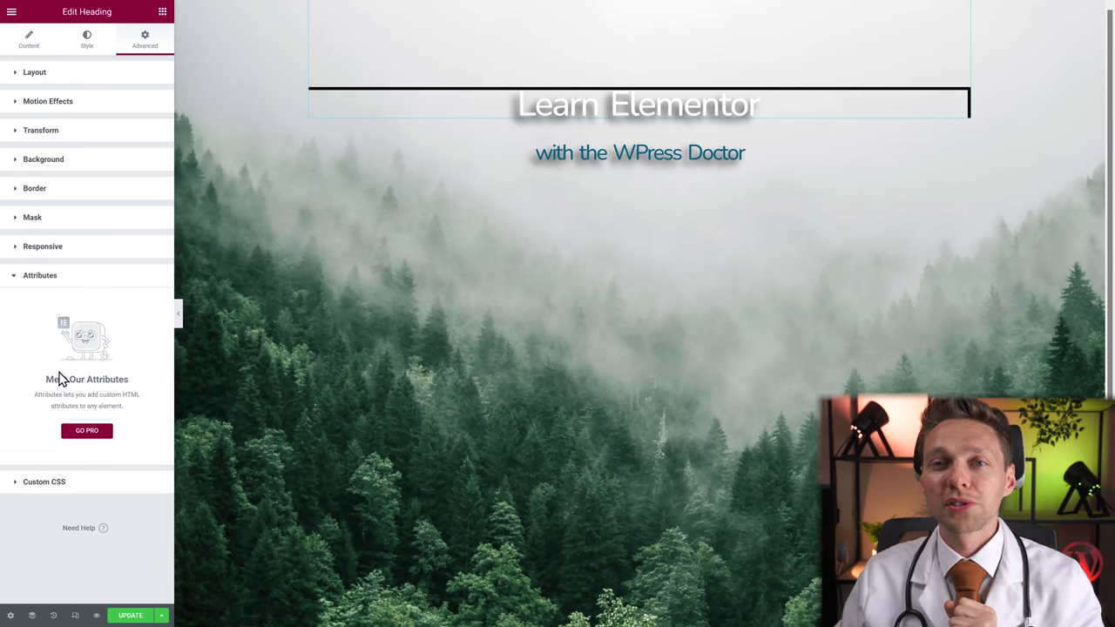
{"action": "left_click", "coordinate": [47, 480]}
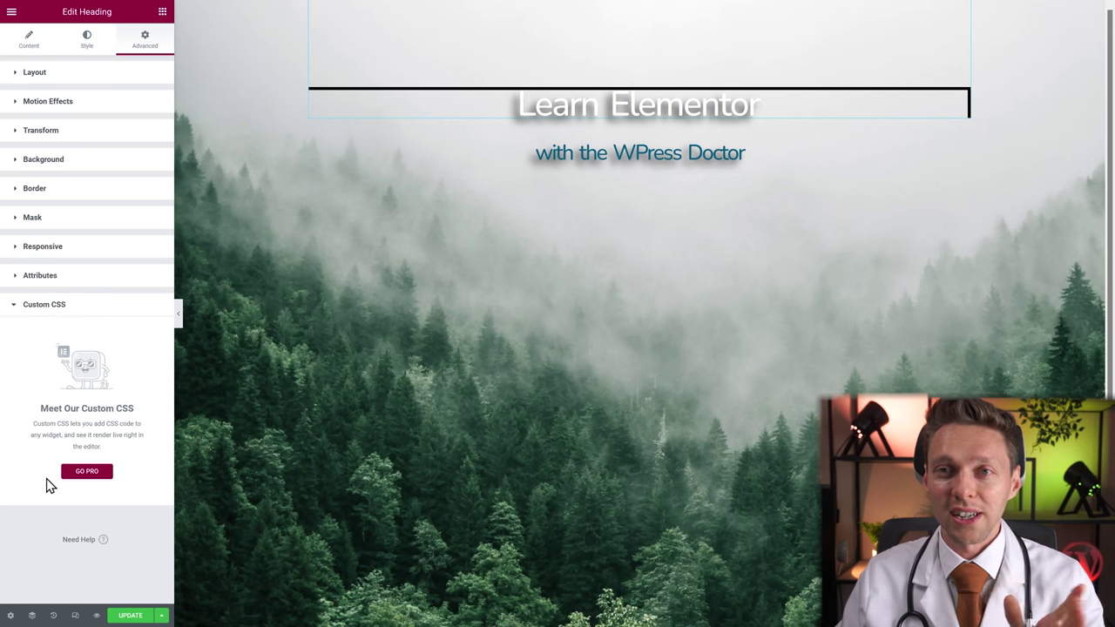